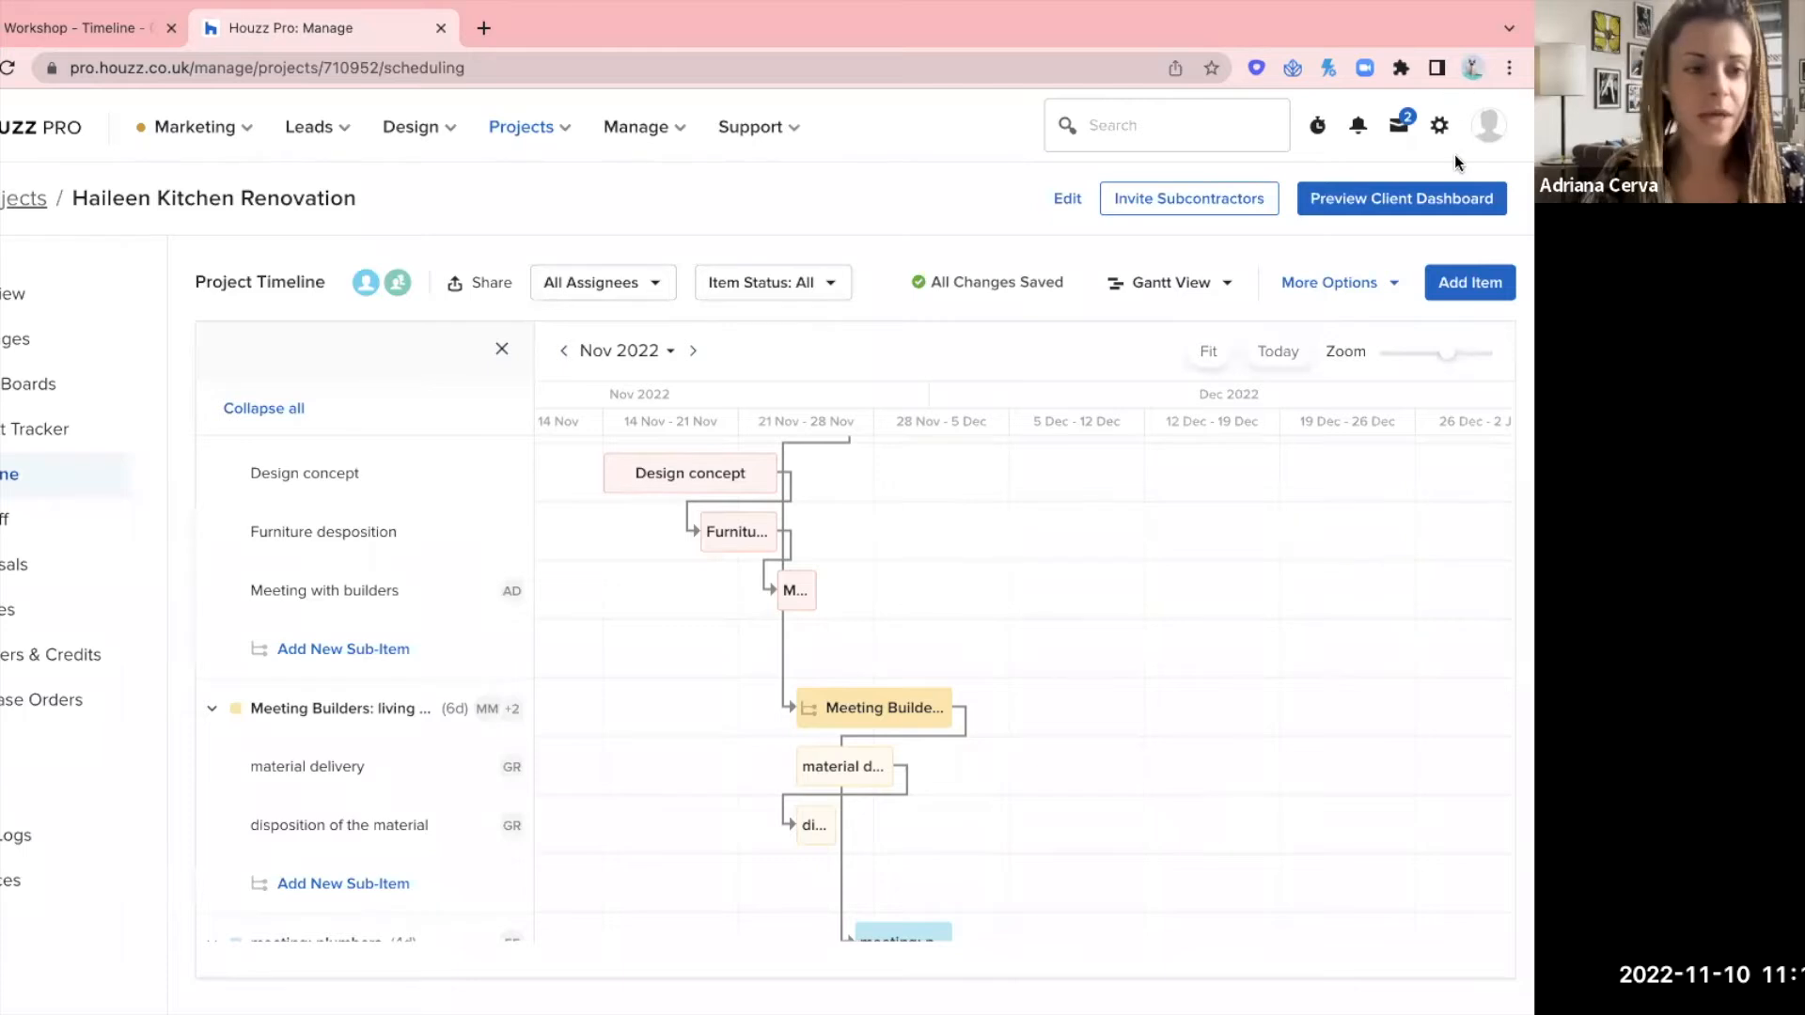
- Examine the project's Gantt timeline, from the Brainstorming tasks through the builders' and plumbers' meetings to the final team meeting
scroll(1029, 493, "down", 3)
scroll(1028, 493, "right", 1)
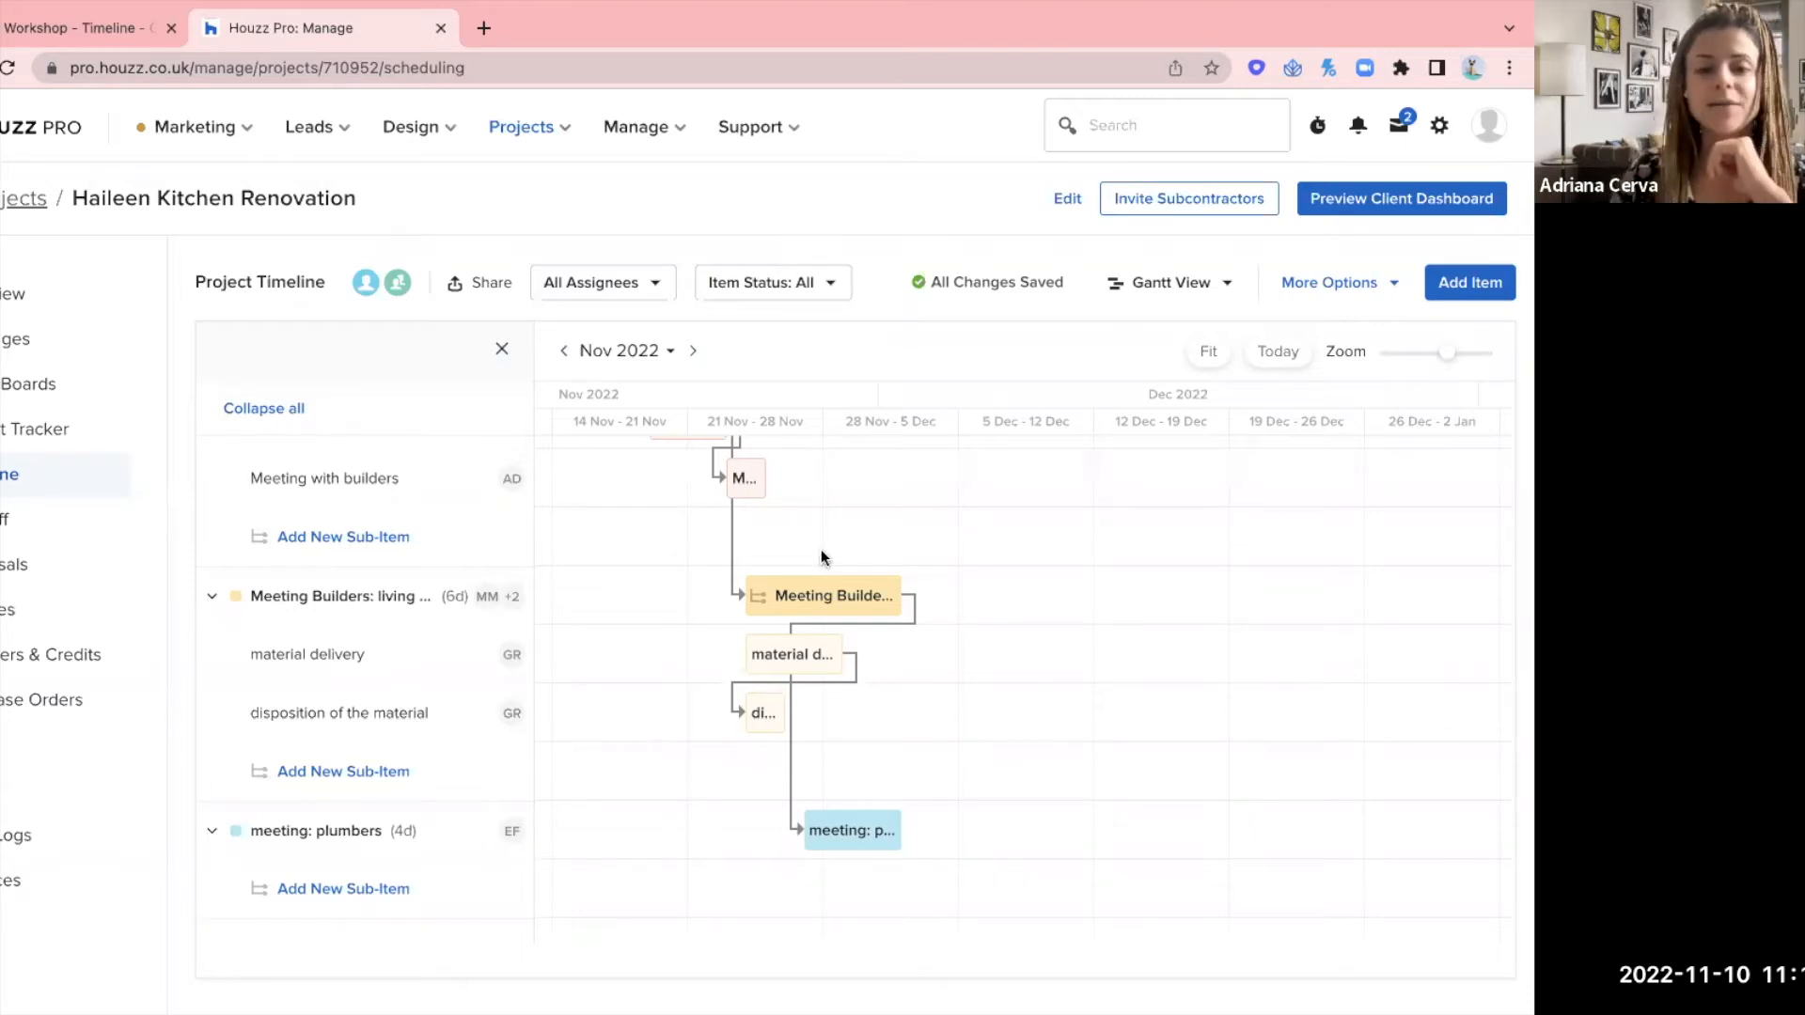
scroll(821, 549, "up", 3)
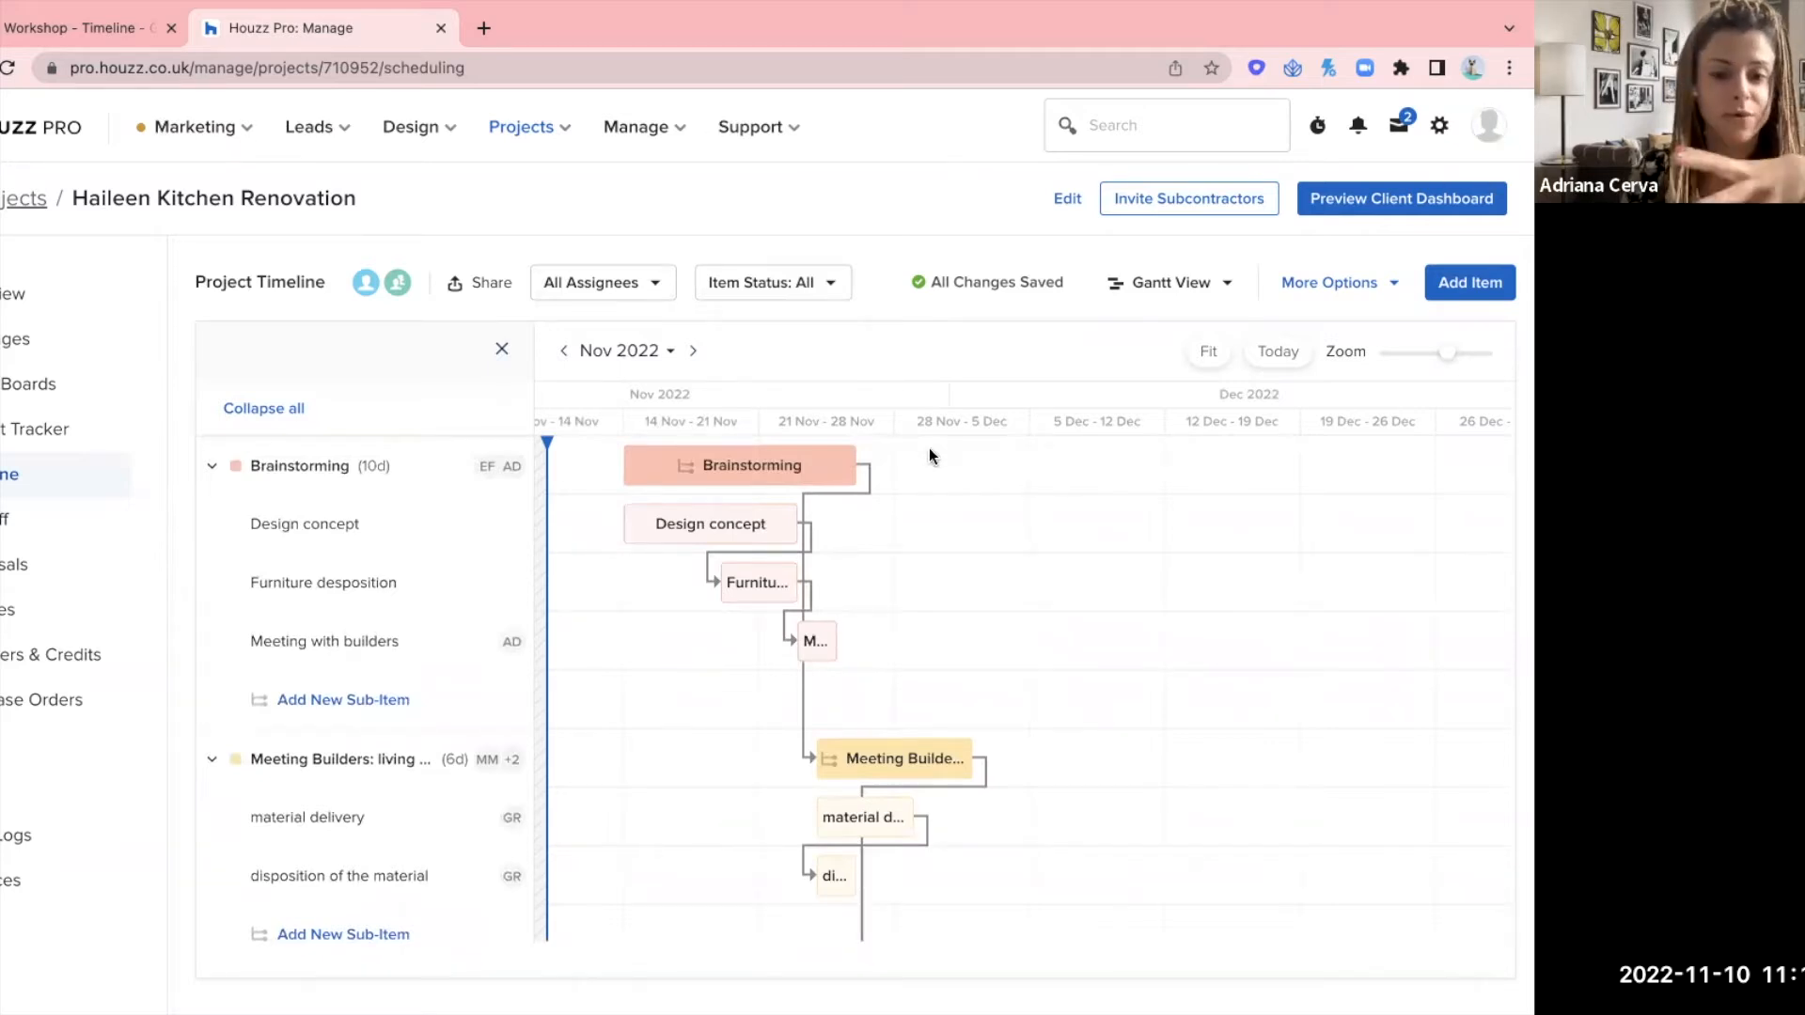
scroll(929, 448, "right", 1)
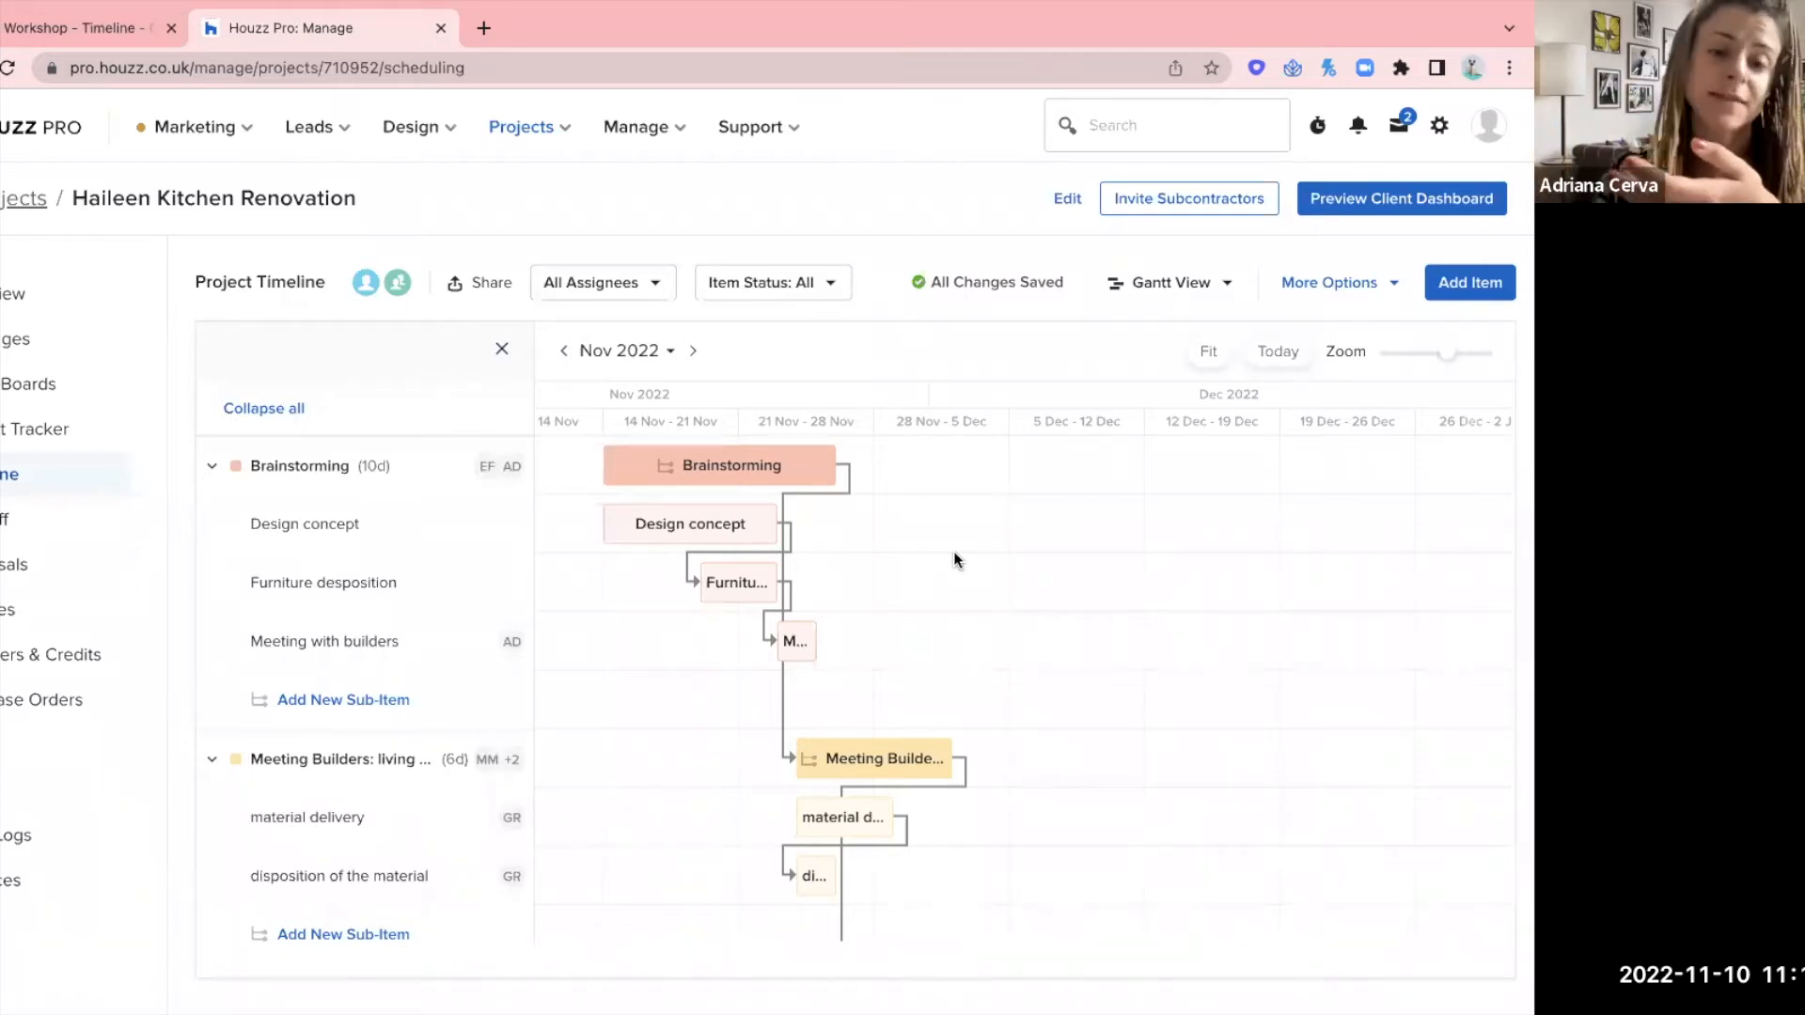
mouse_move(738, 462)
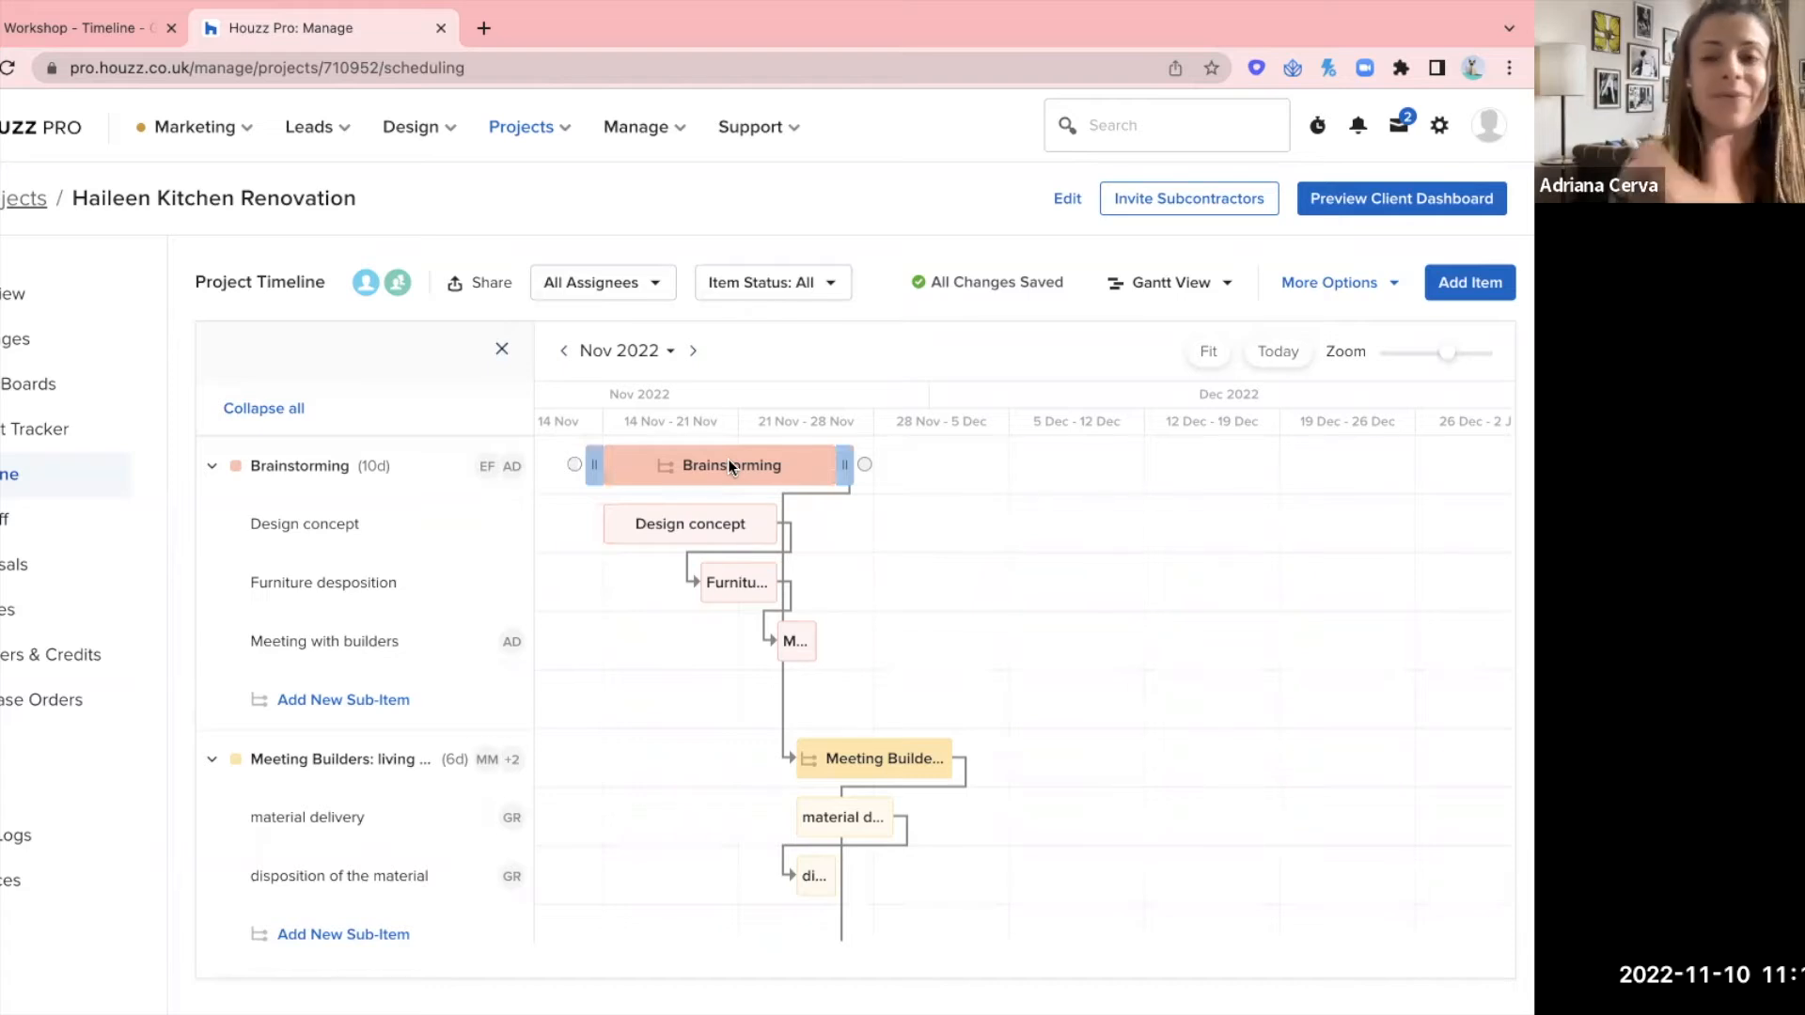
scroll(825, 578, "down", 3)
scroll(825, 579, "right", 2)
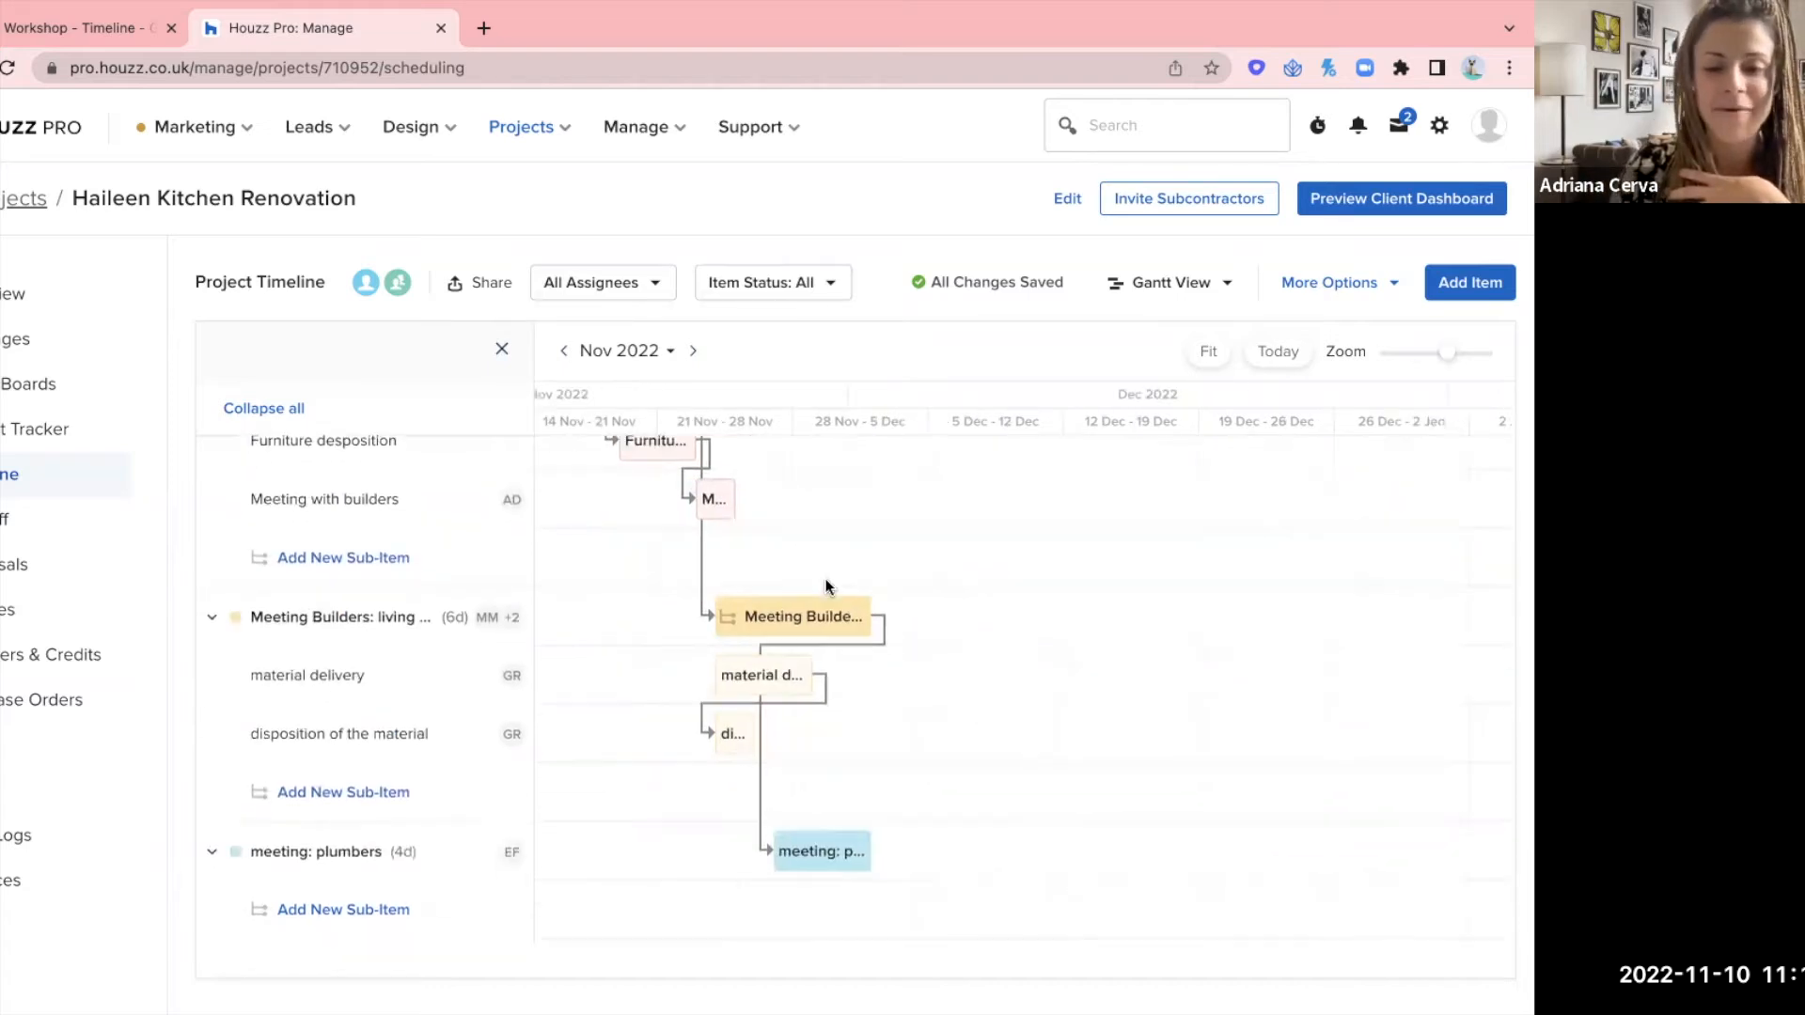
mouse_move(806, 611)
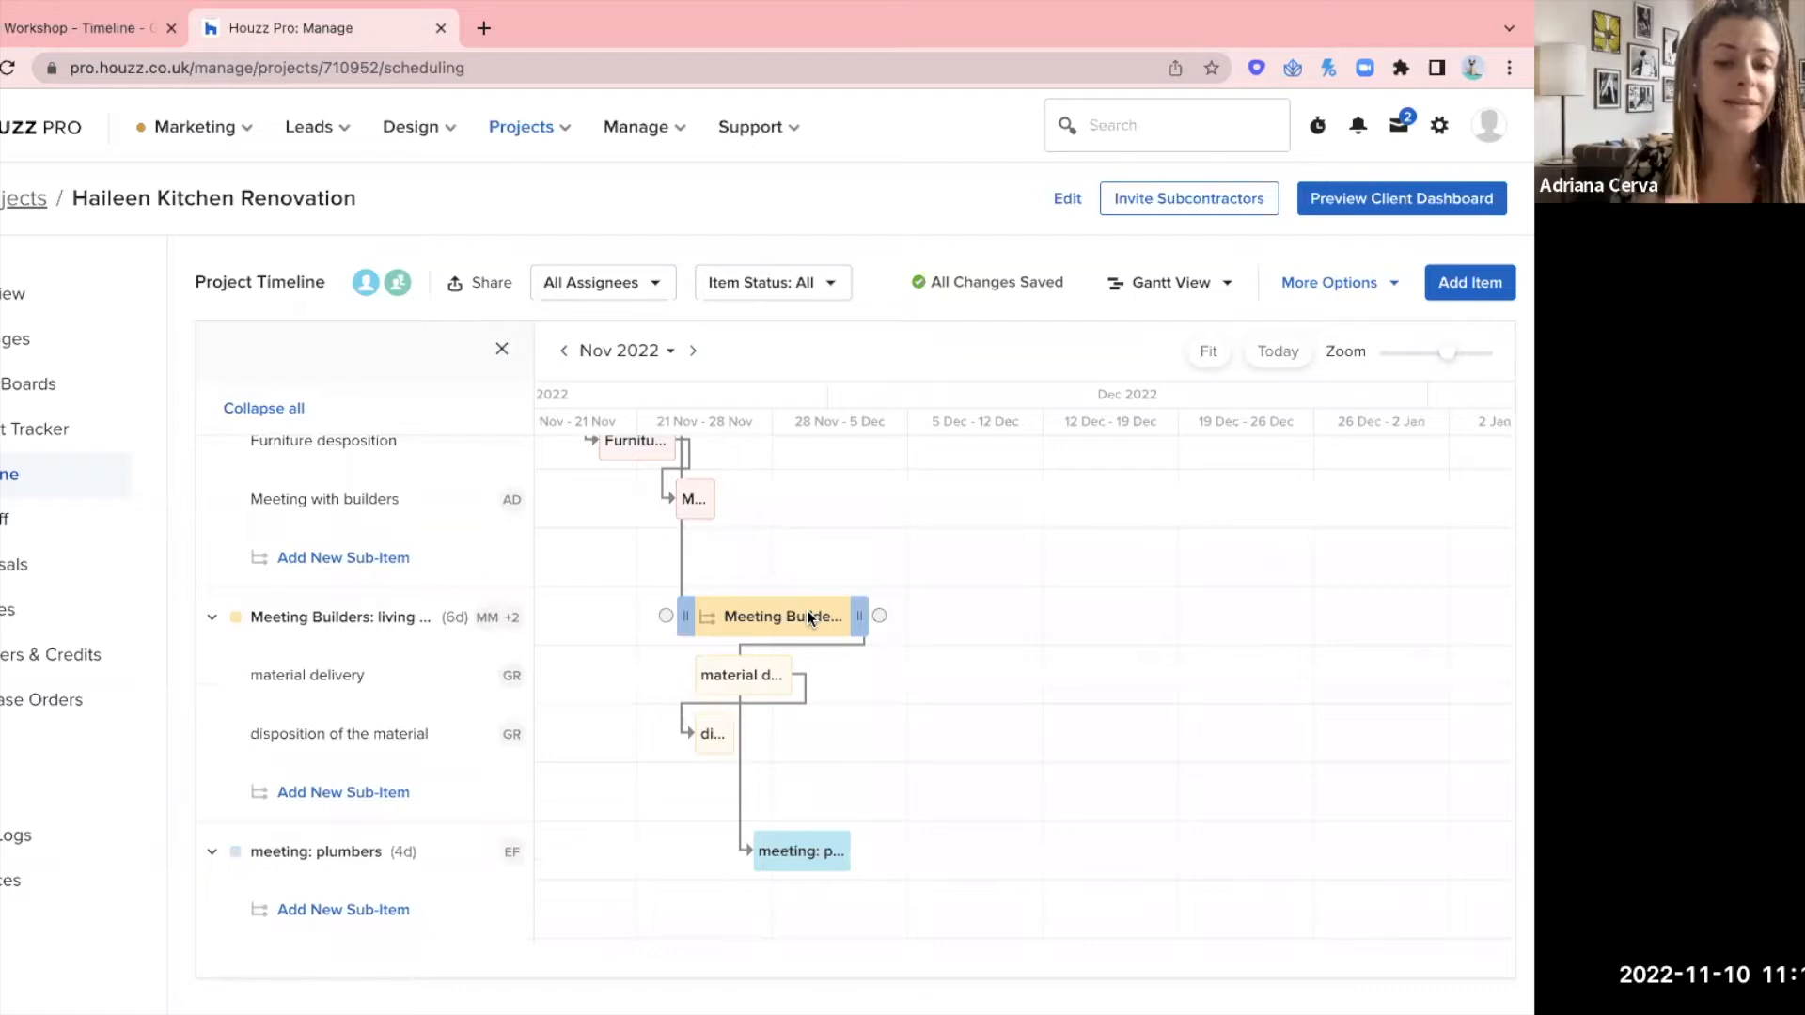
scroll(806, 612, "down", 2)
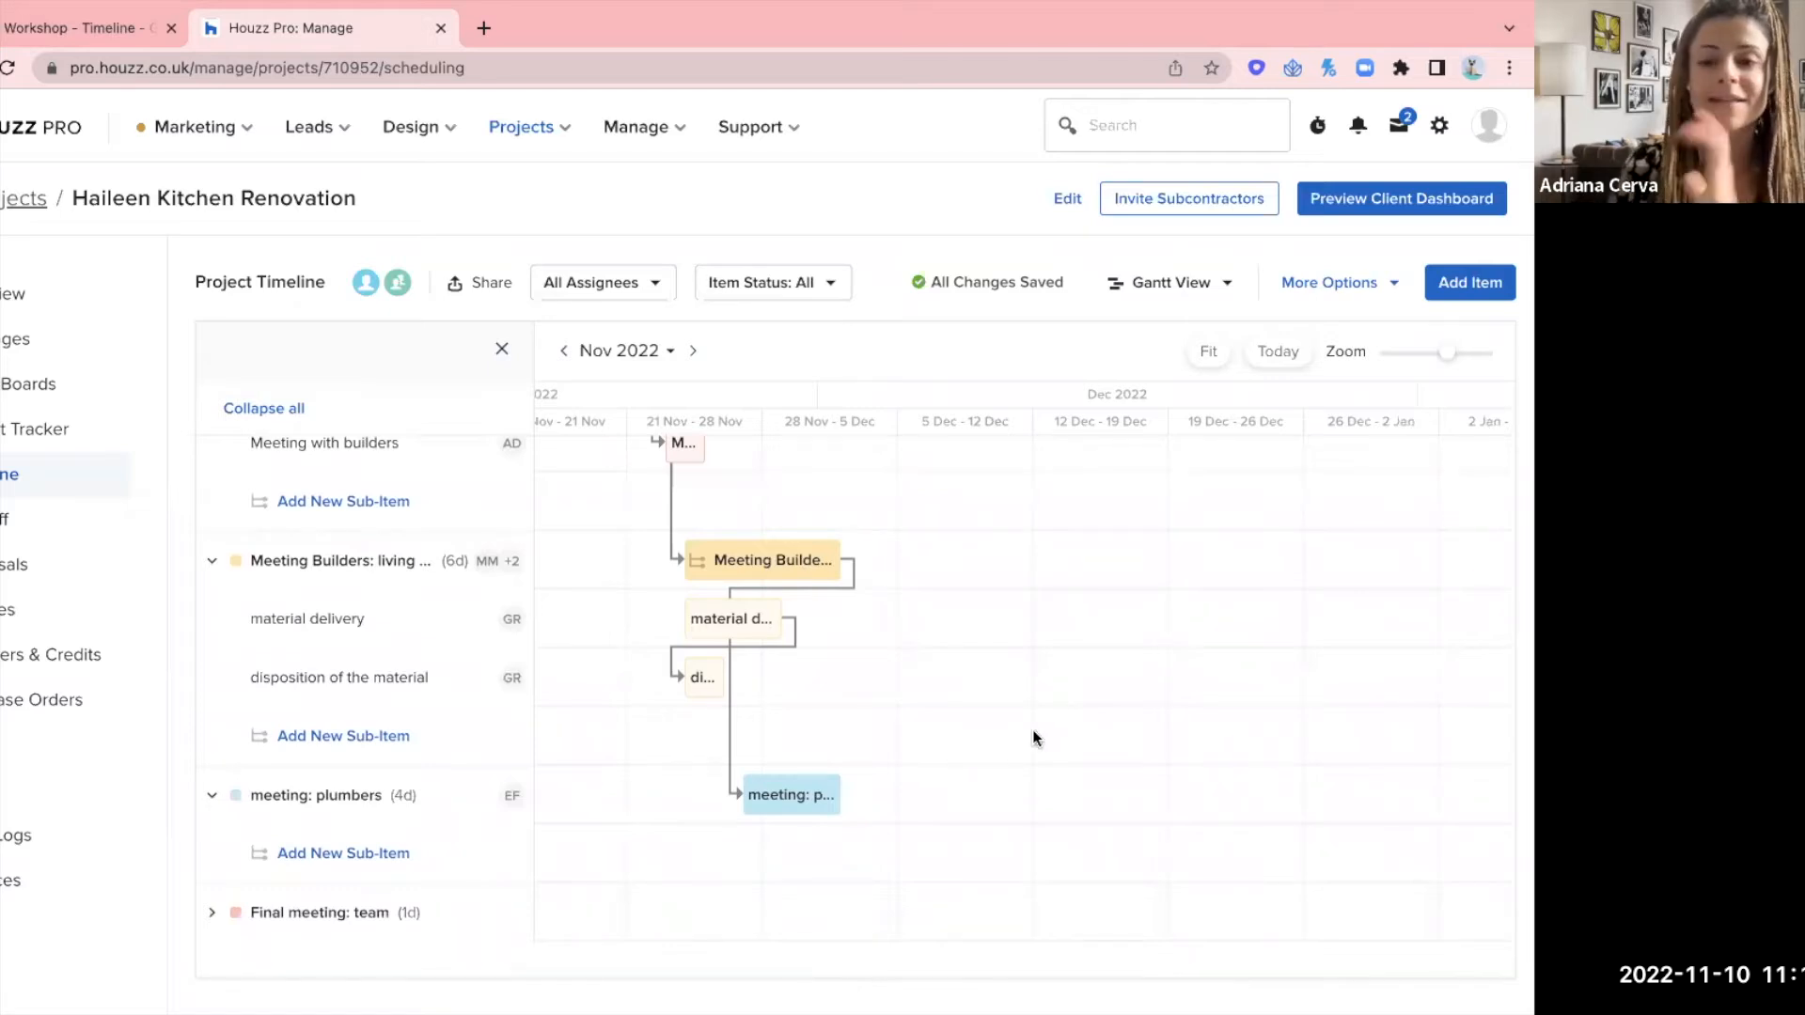
scroll(1100, 553, "up", 1)
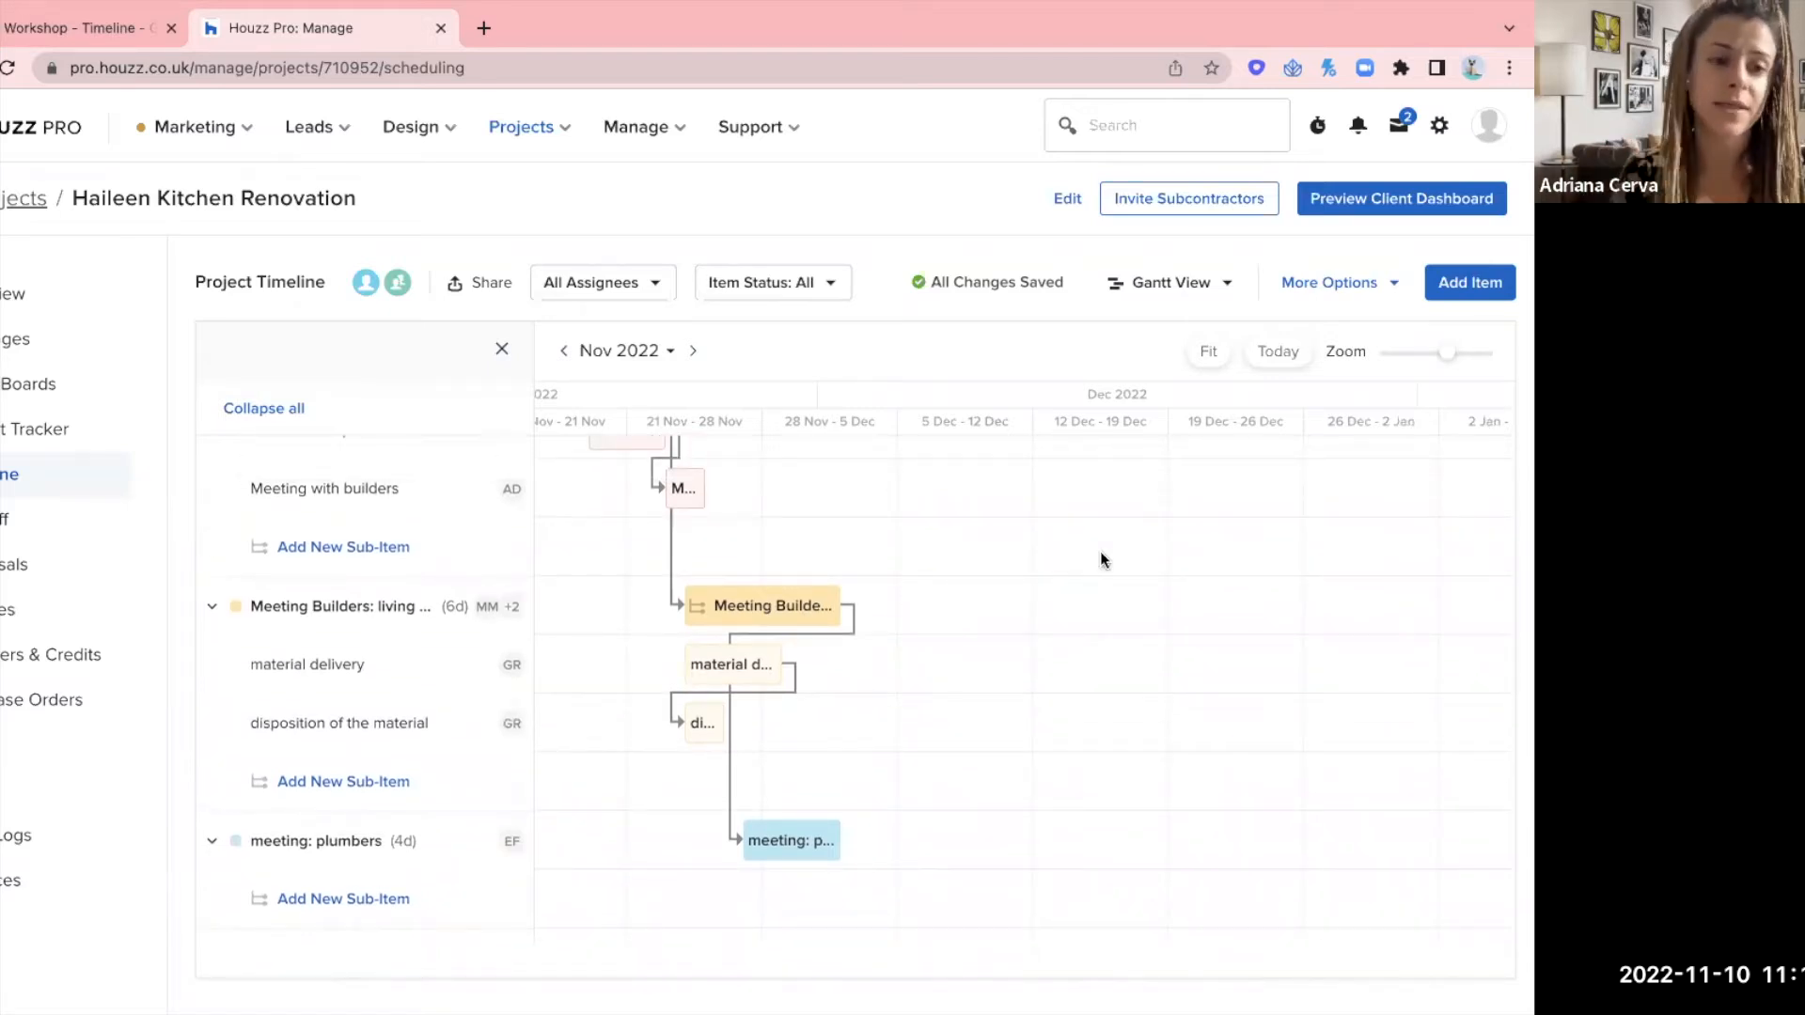
scroll(1101, 555, "up", 3)
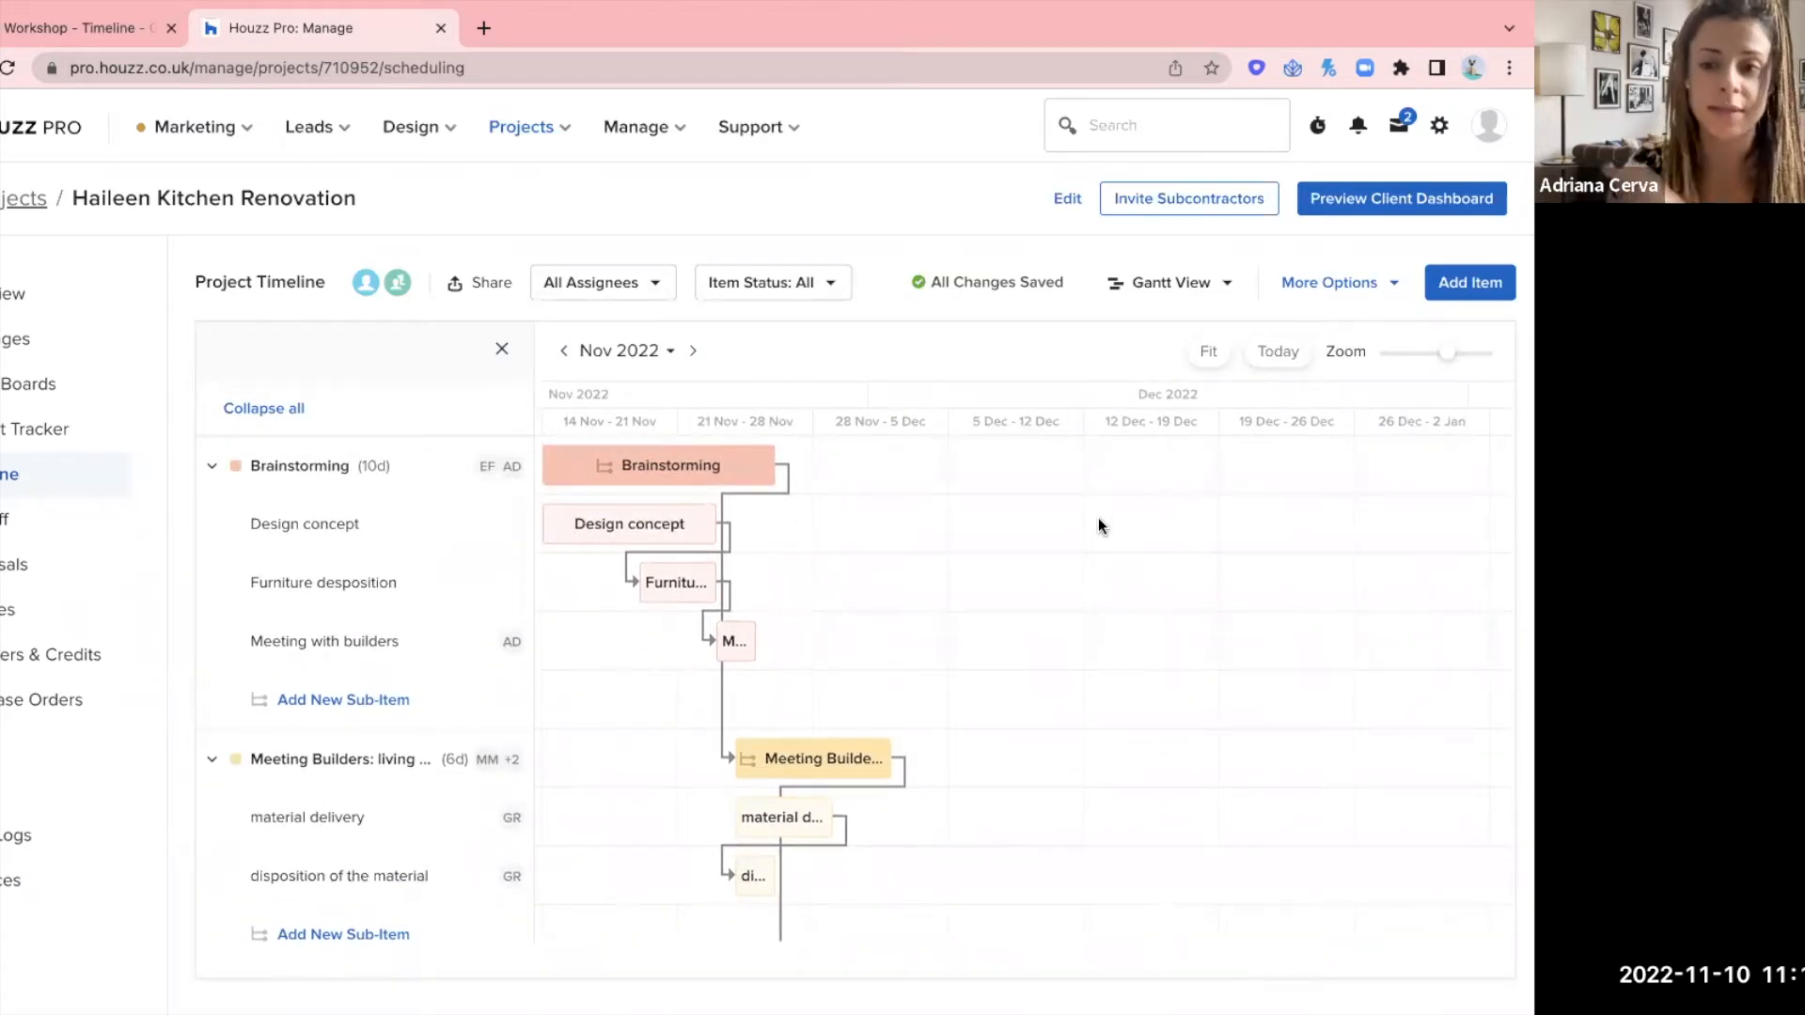
- Review the November 2022 schedule in Calendar View and return to Gantt View
left_click(1172, 288)
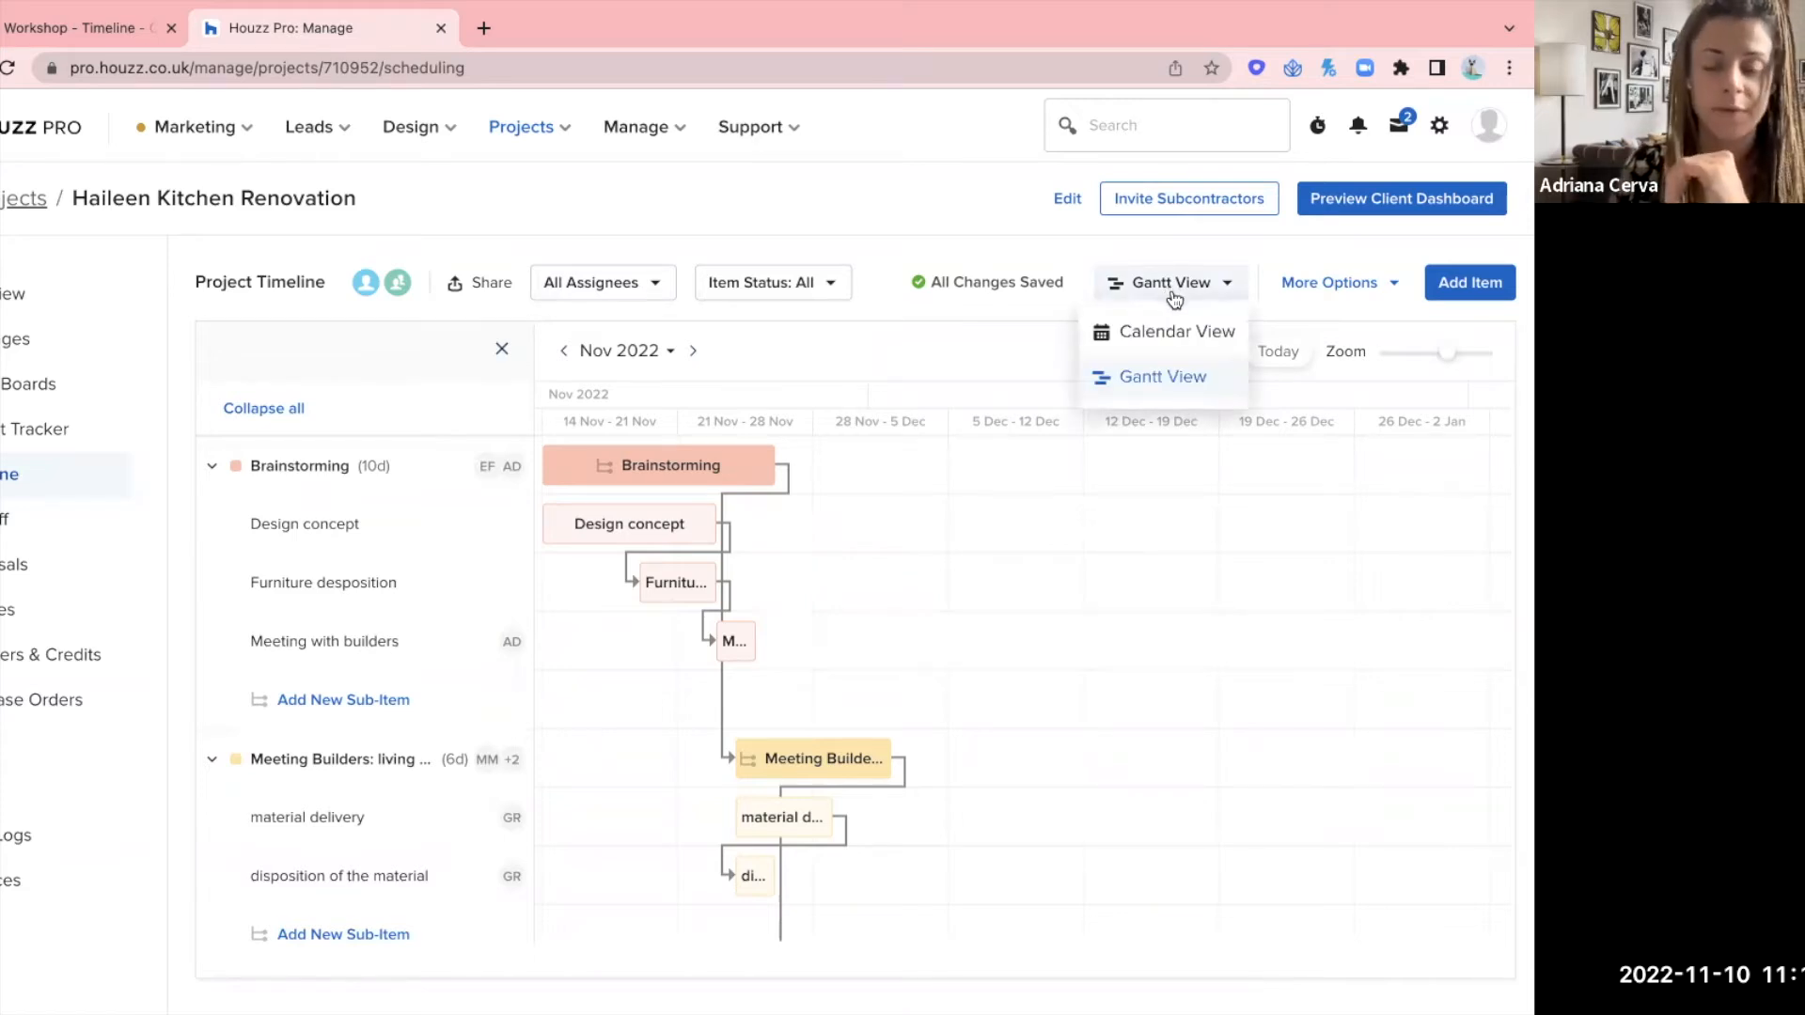
left_click(1179, 330)
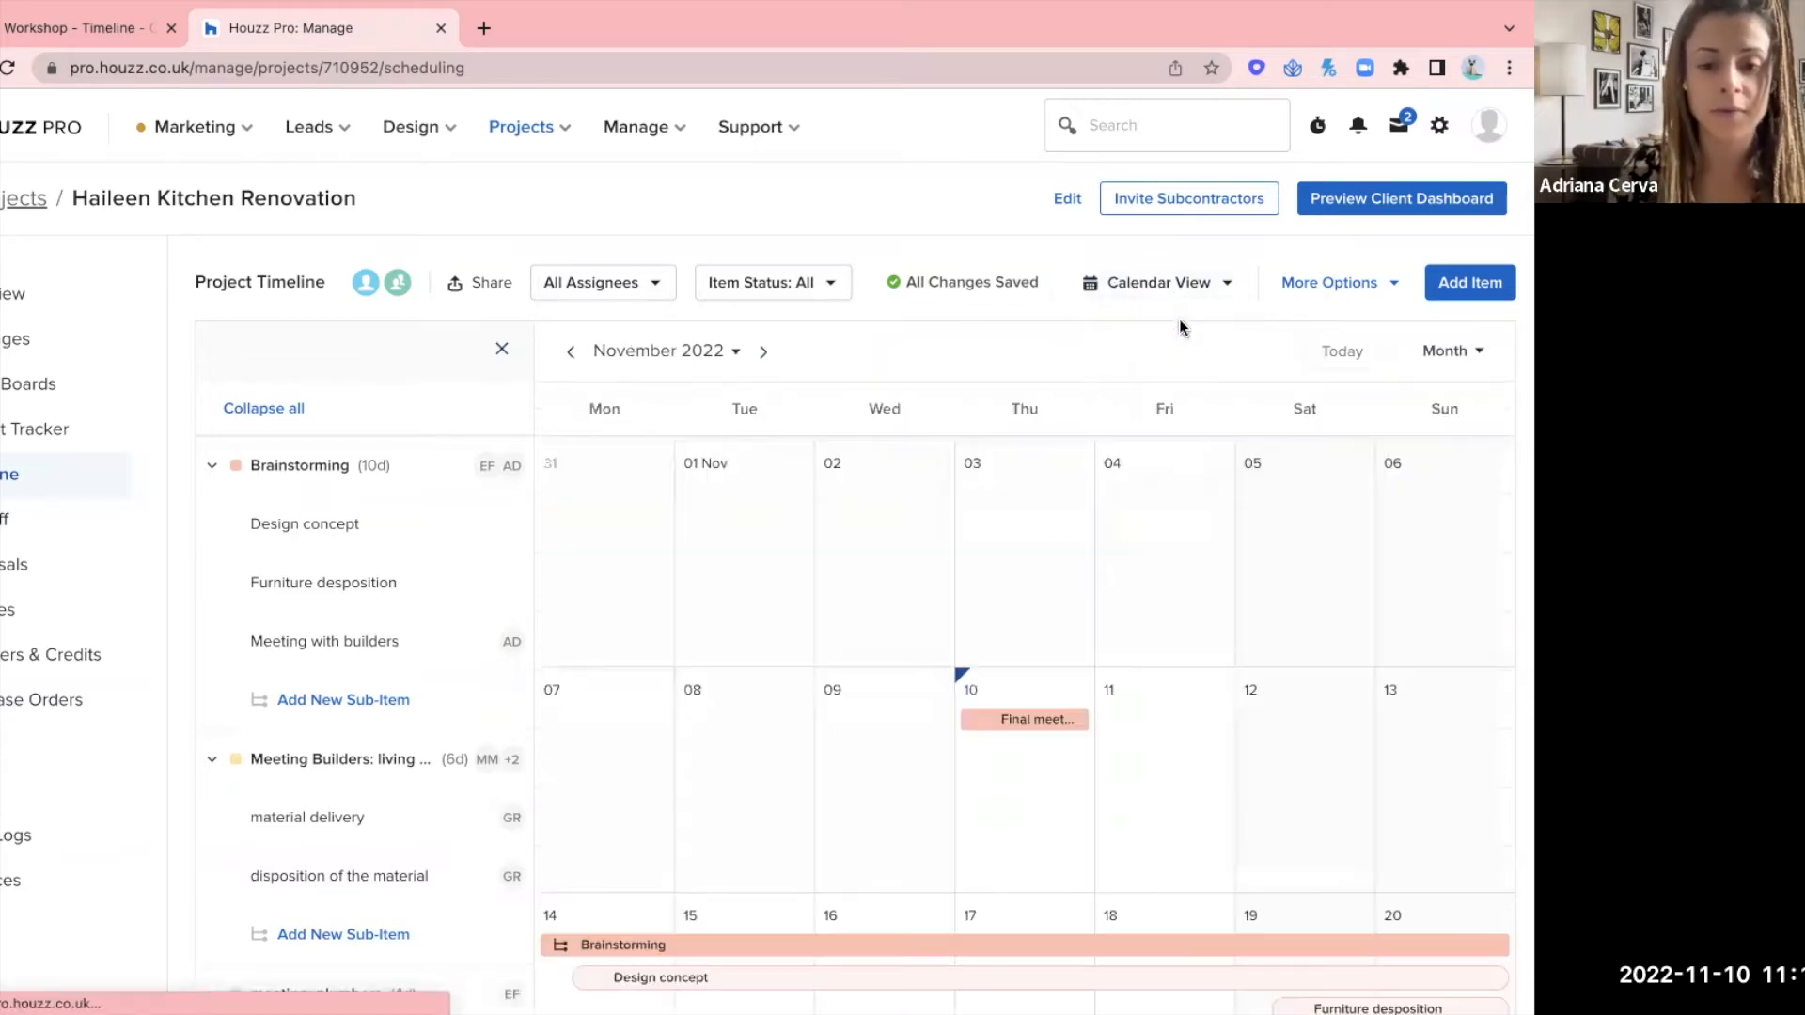
scroll(1188, 590, "down", 3)
scroll(1189, 594, "down", 3)
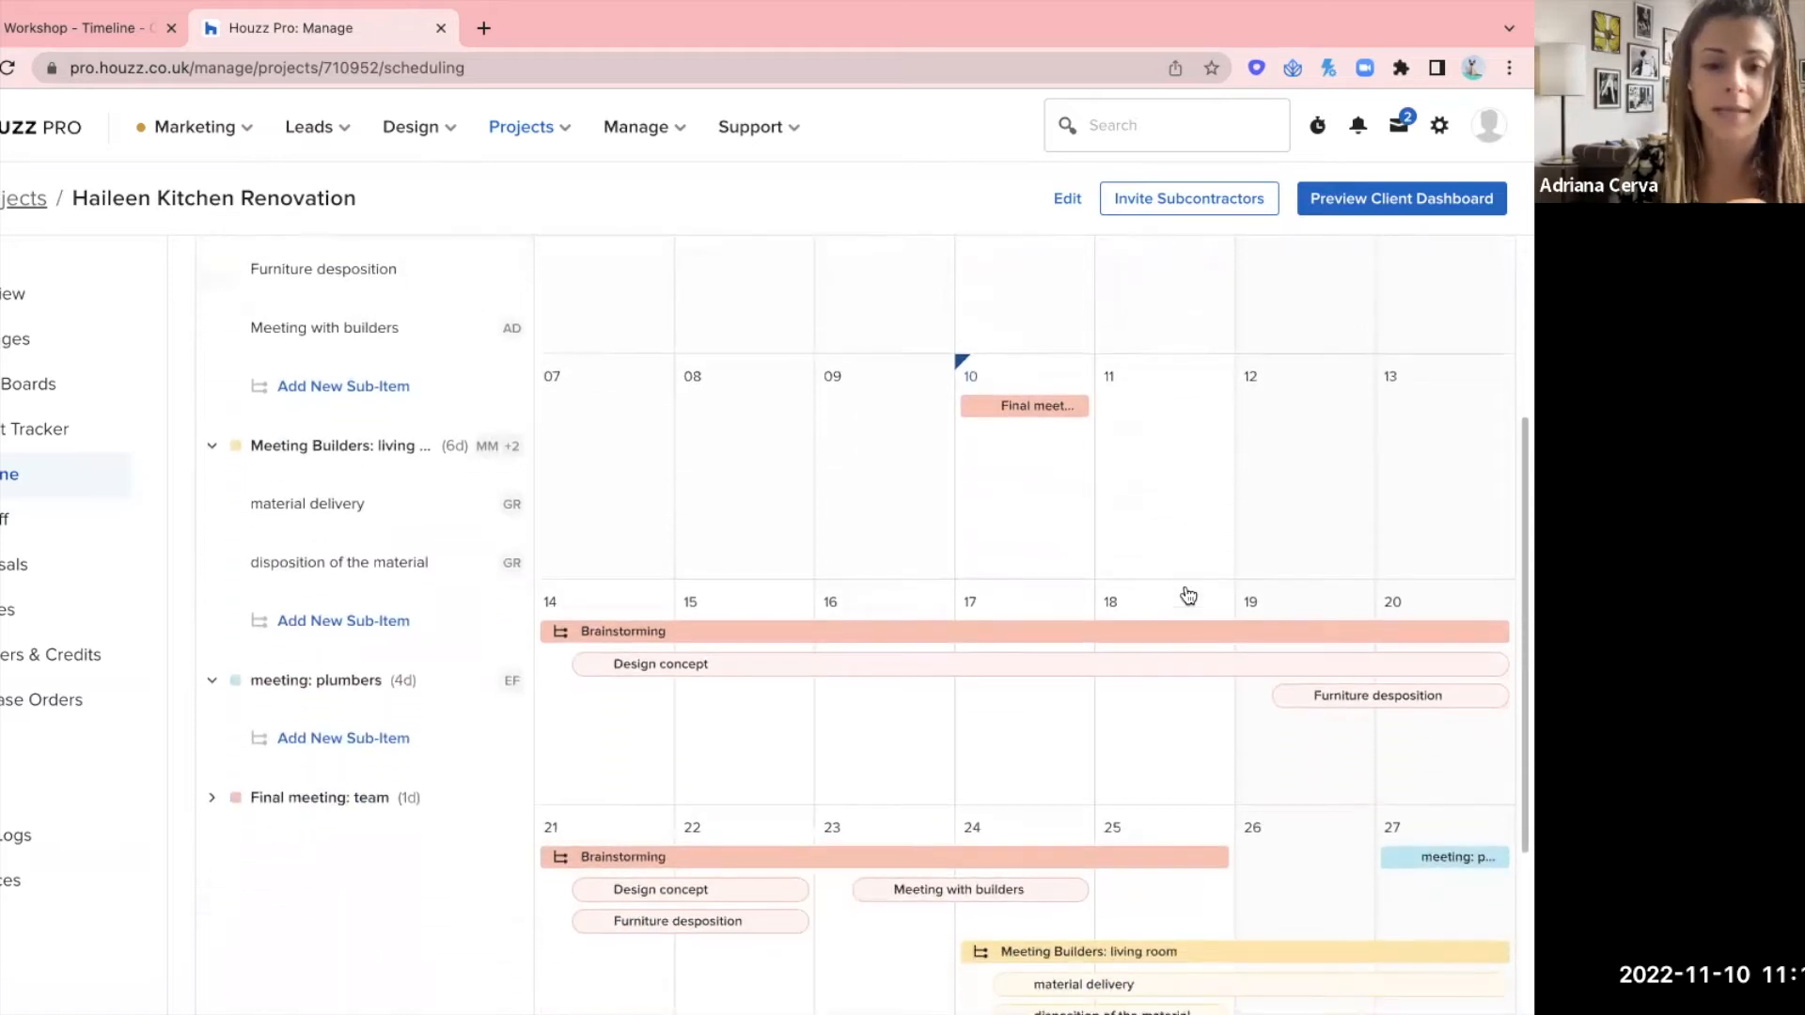
scroll(1188, 595, "down", 1)
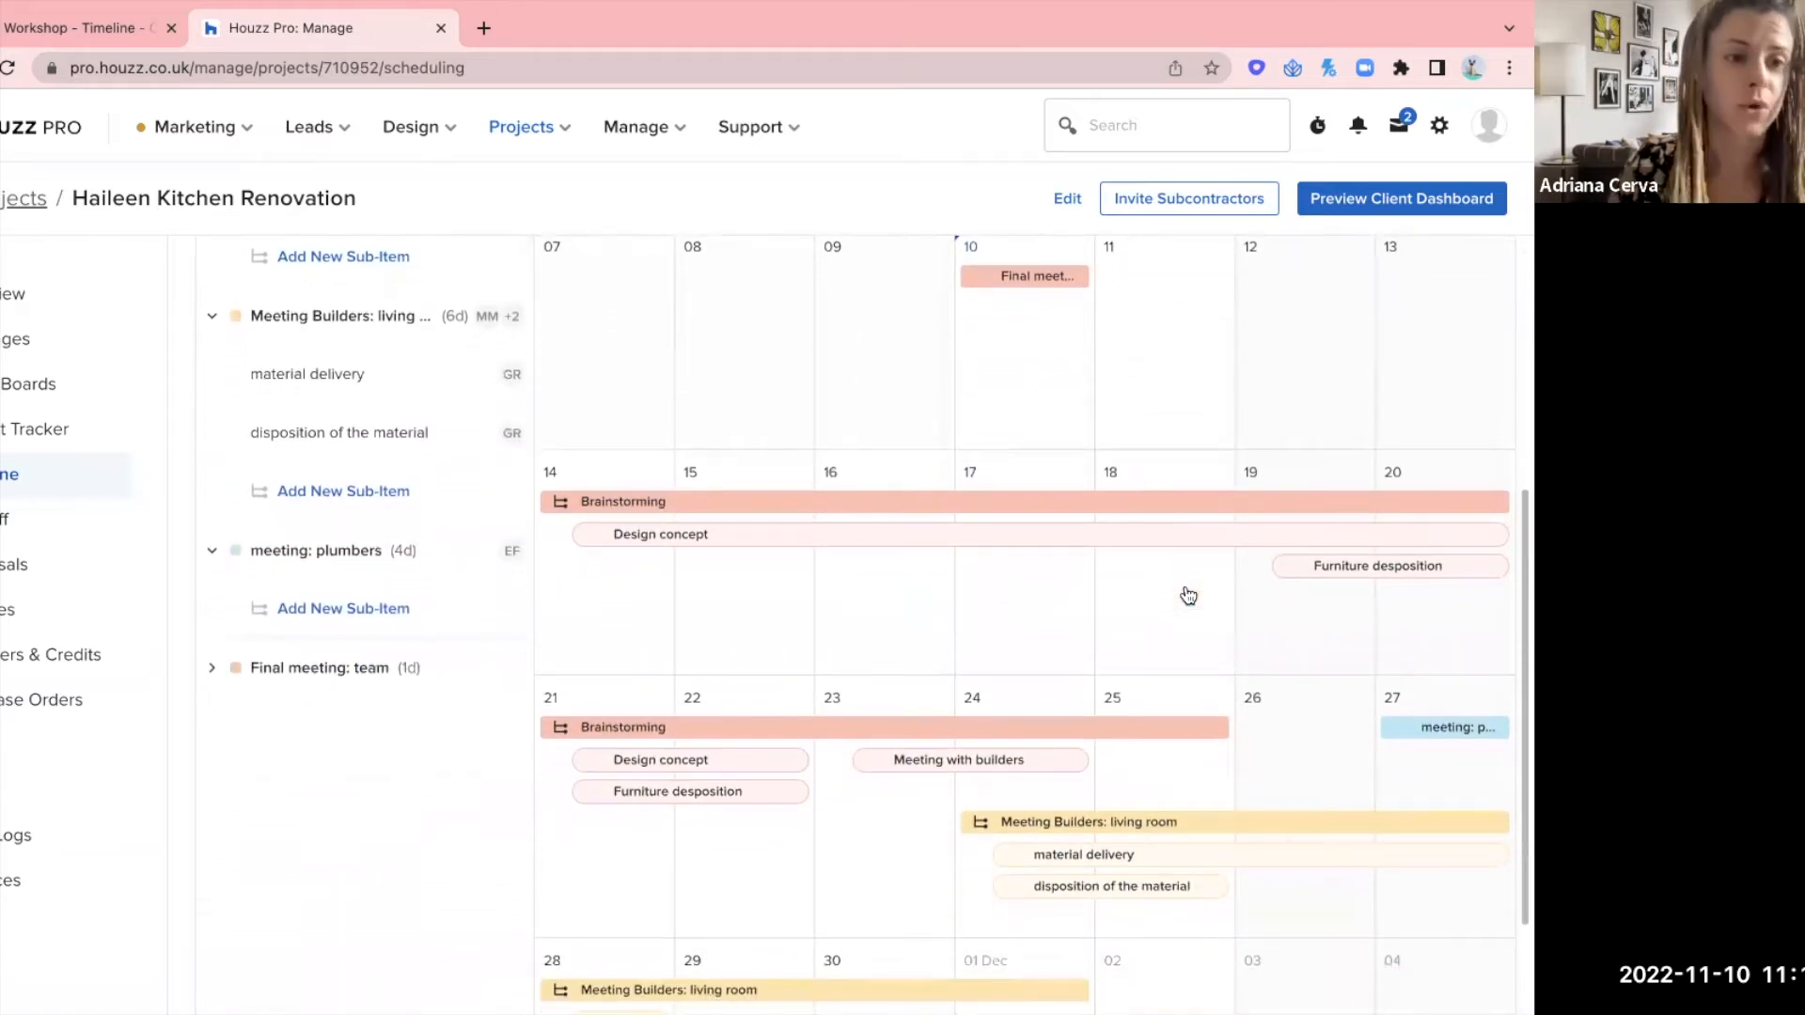
scroll(1188, 594, "up", 6)
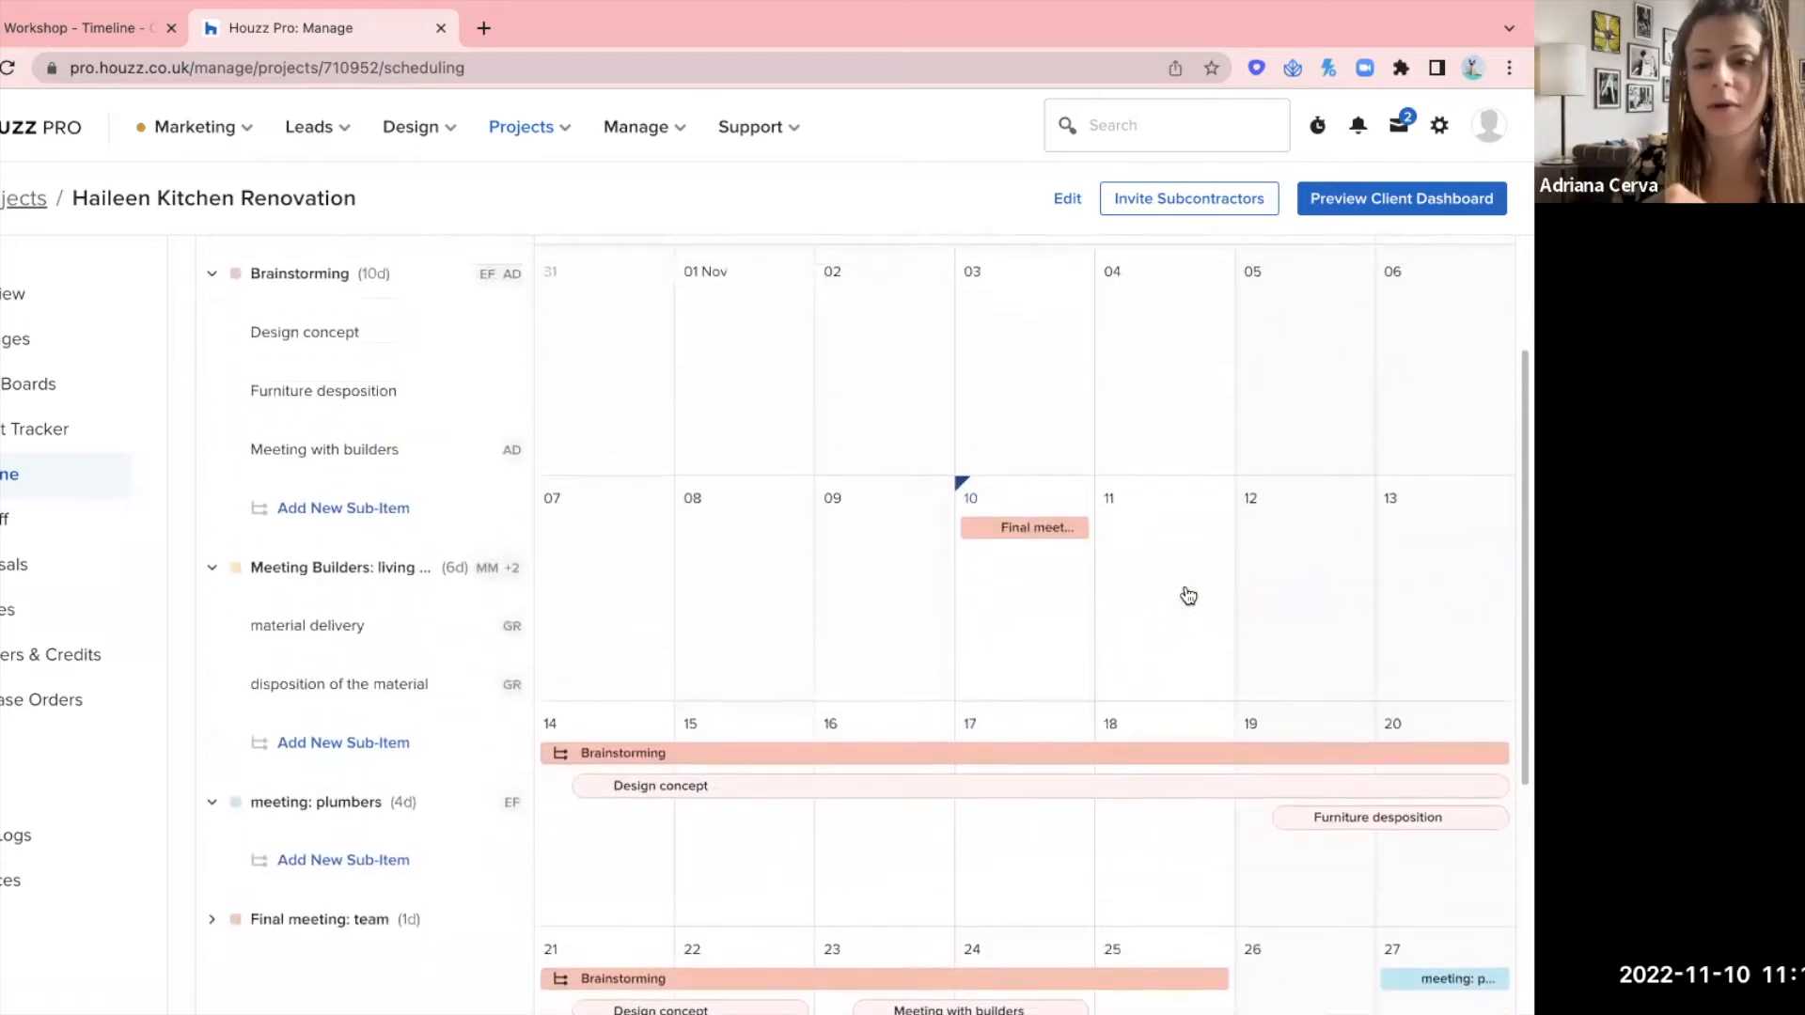
scroll(1188, 594, "up", 1)
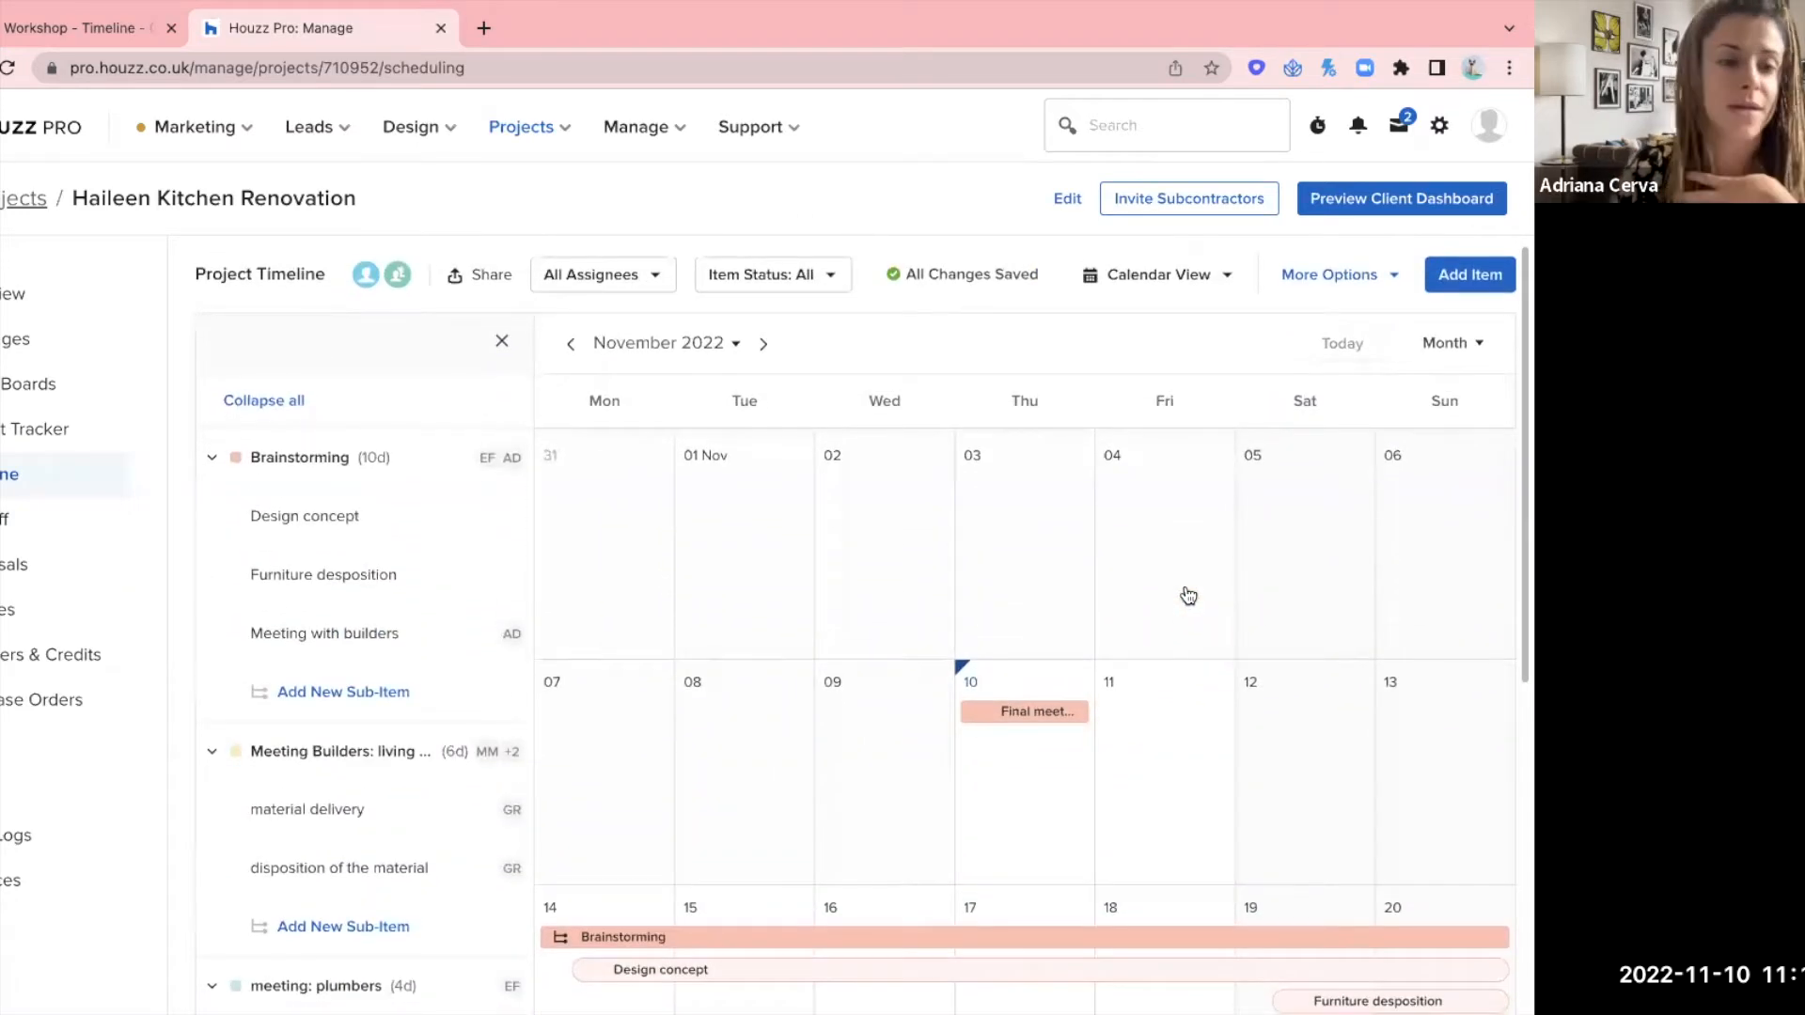
left_click(1155, 277)
left_click(1204, 375)
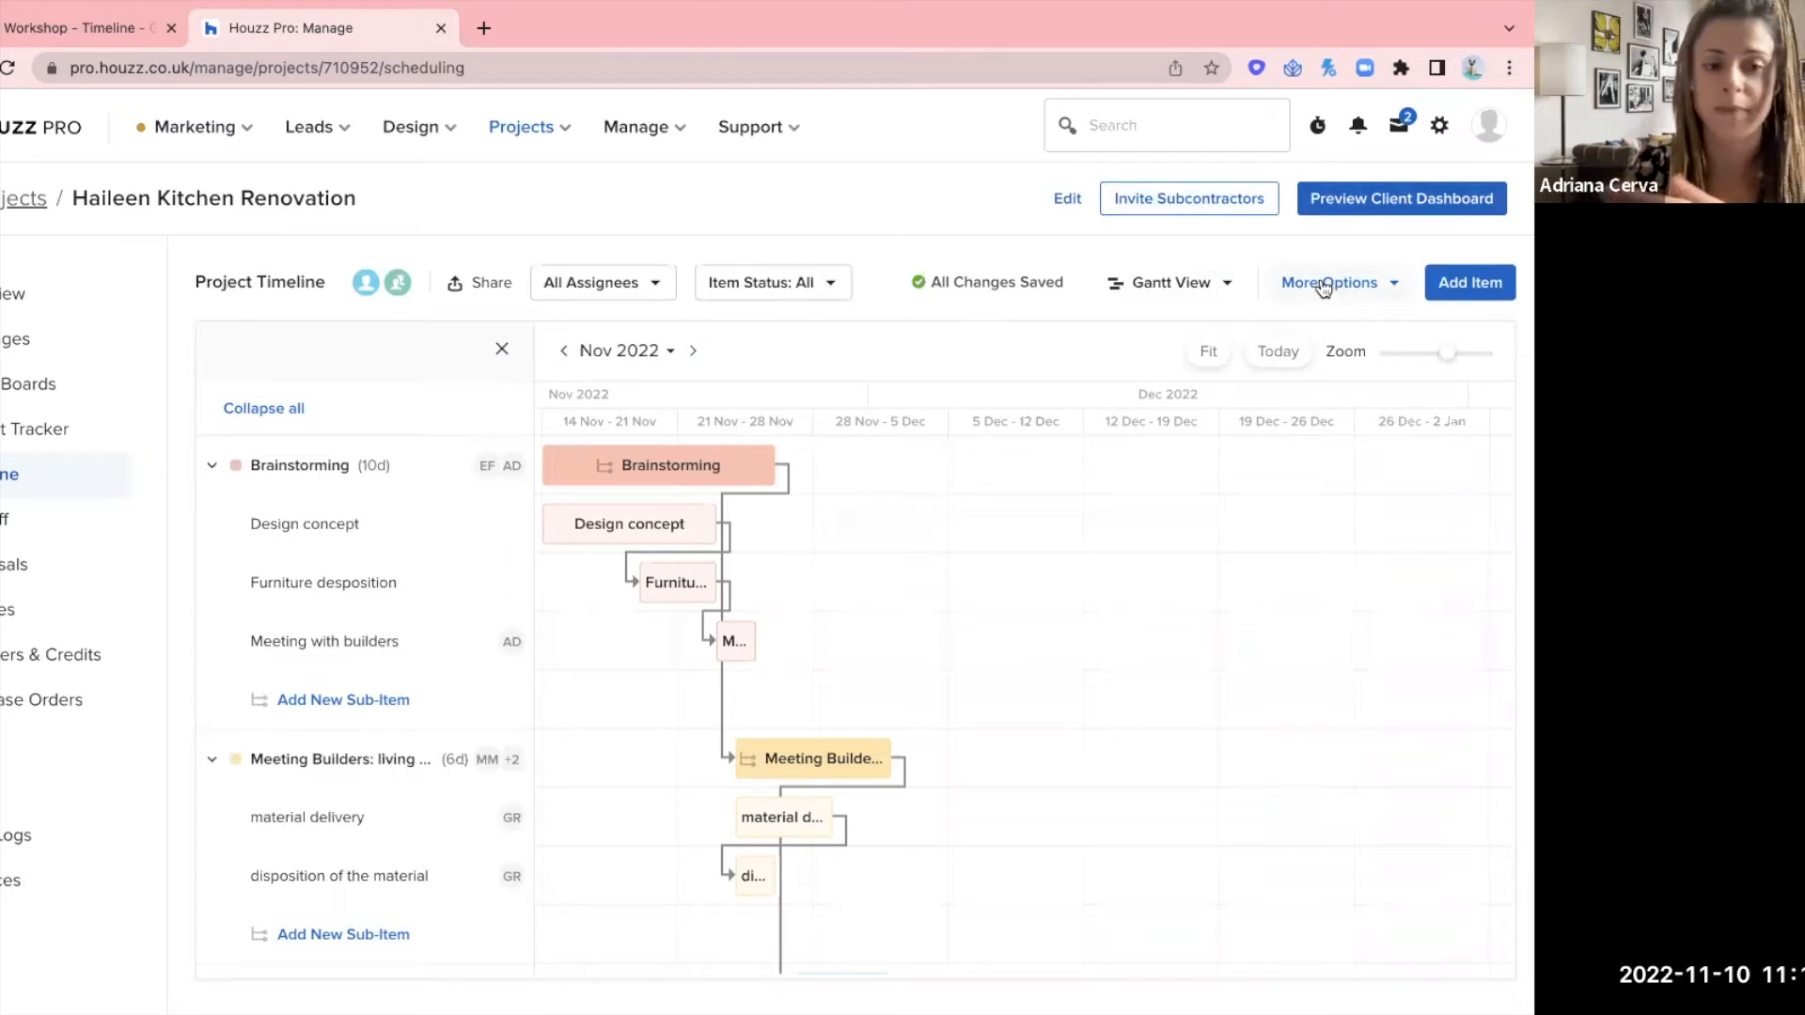
- Add a new item to the project timeline and title it "Final meeting"
left_click(1454, 285)
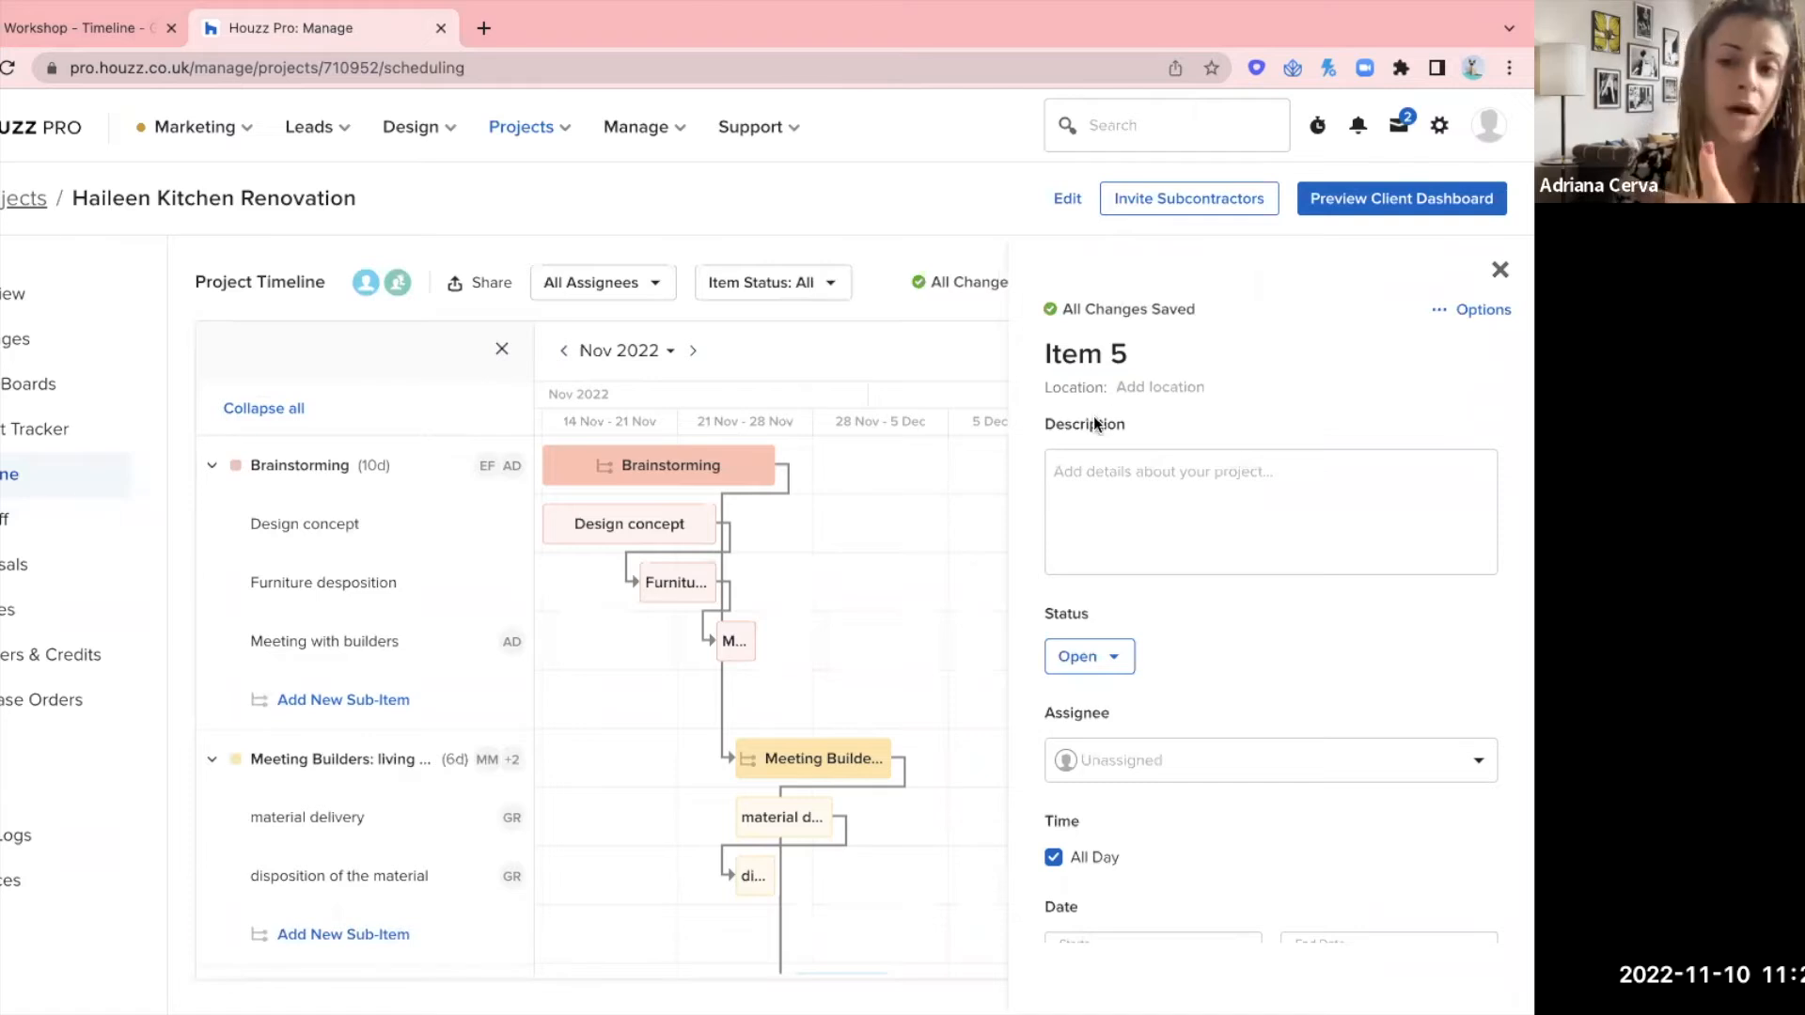
double_click(1086, 349)
triple_click(1086, 349)
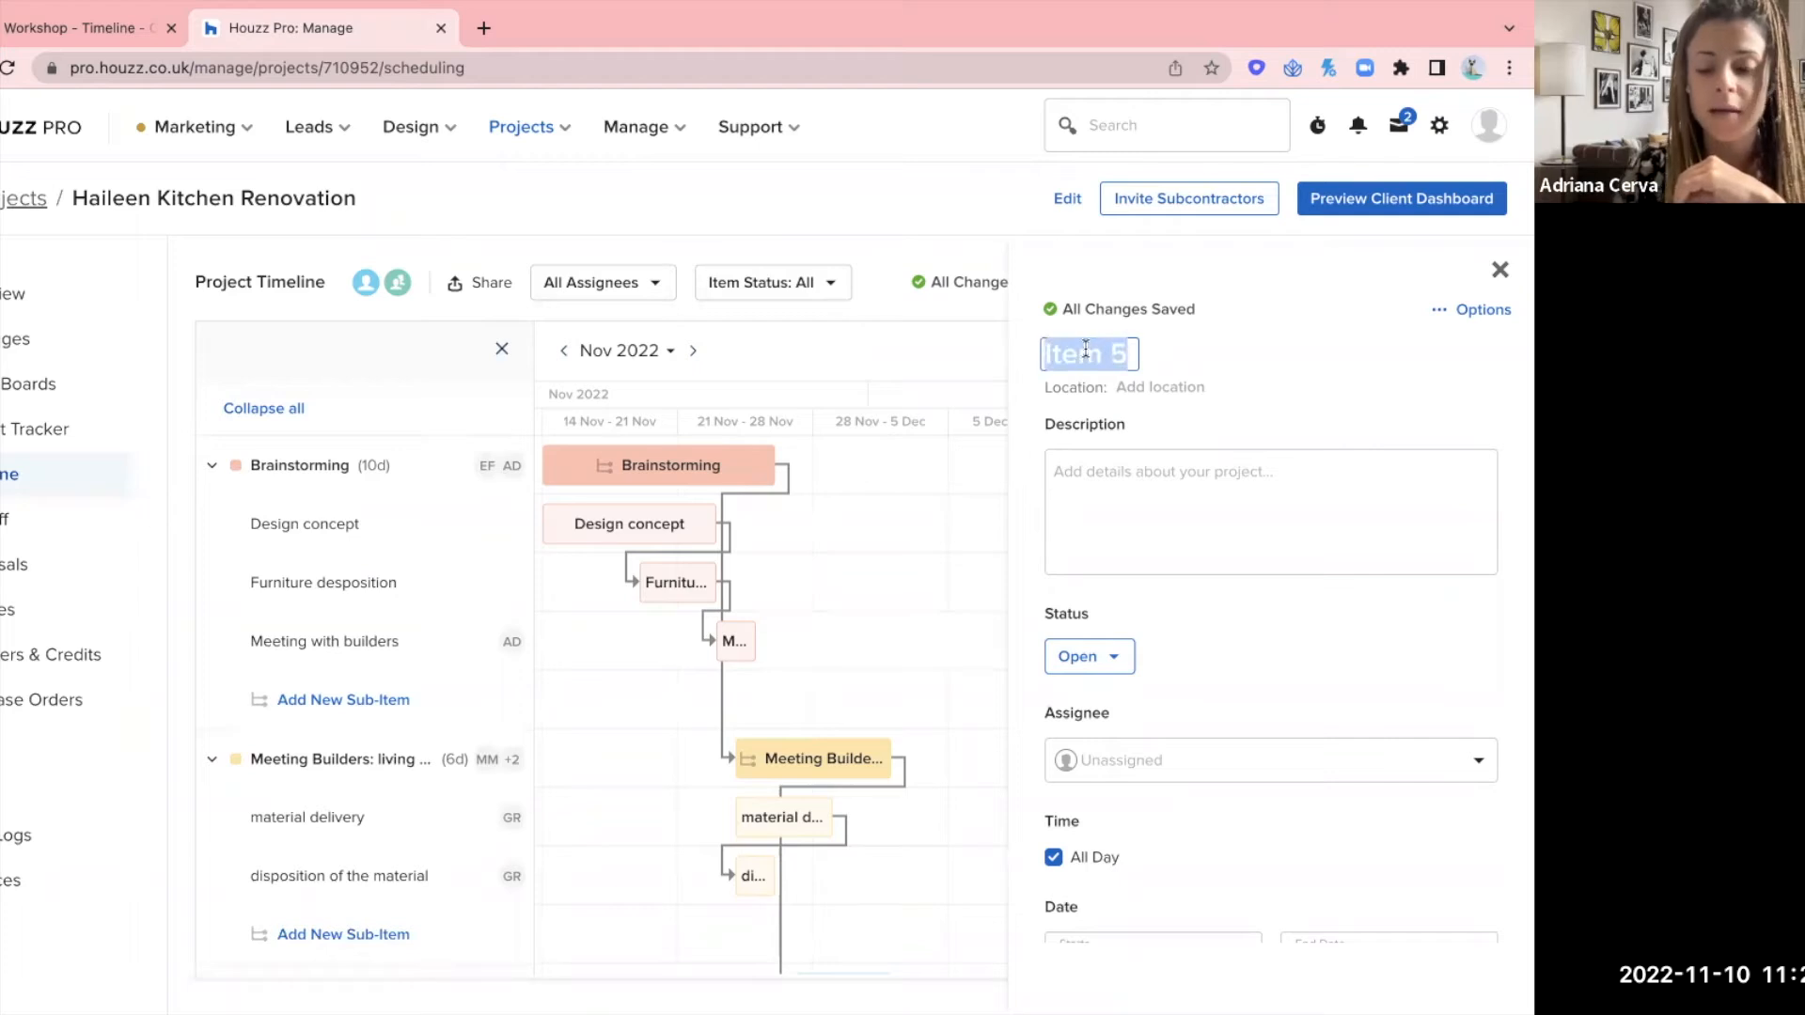
key("BackSpace")
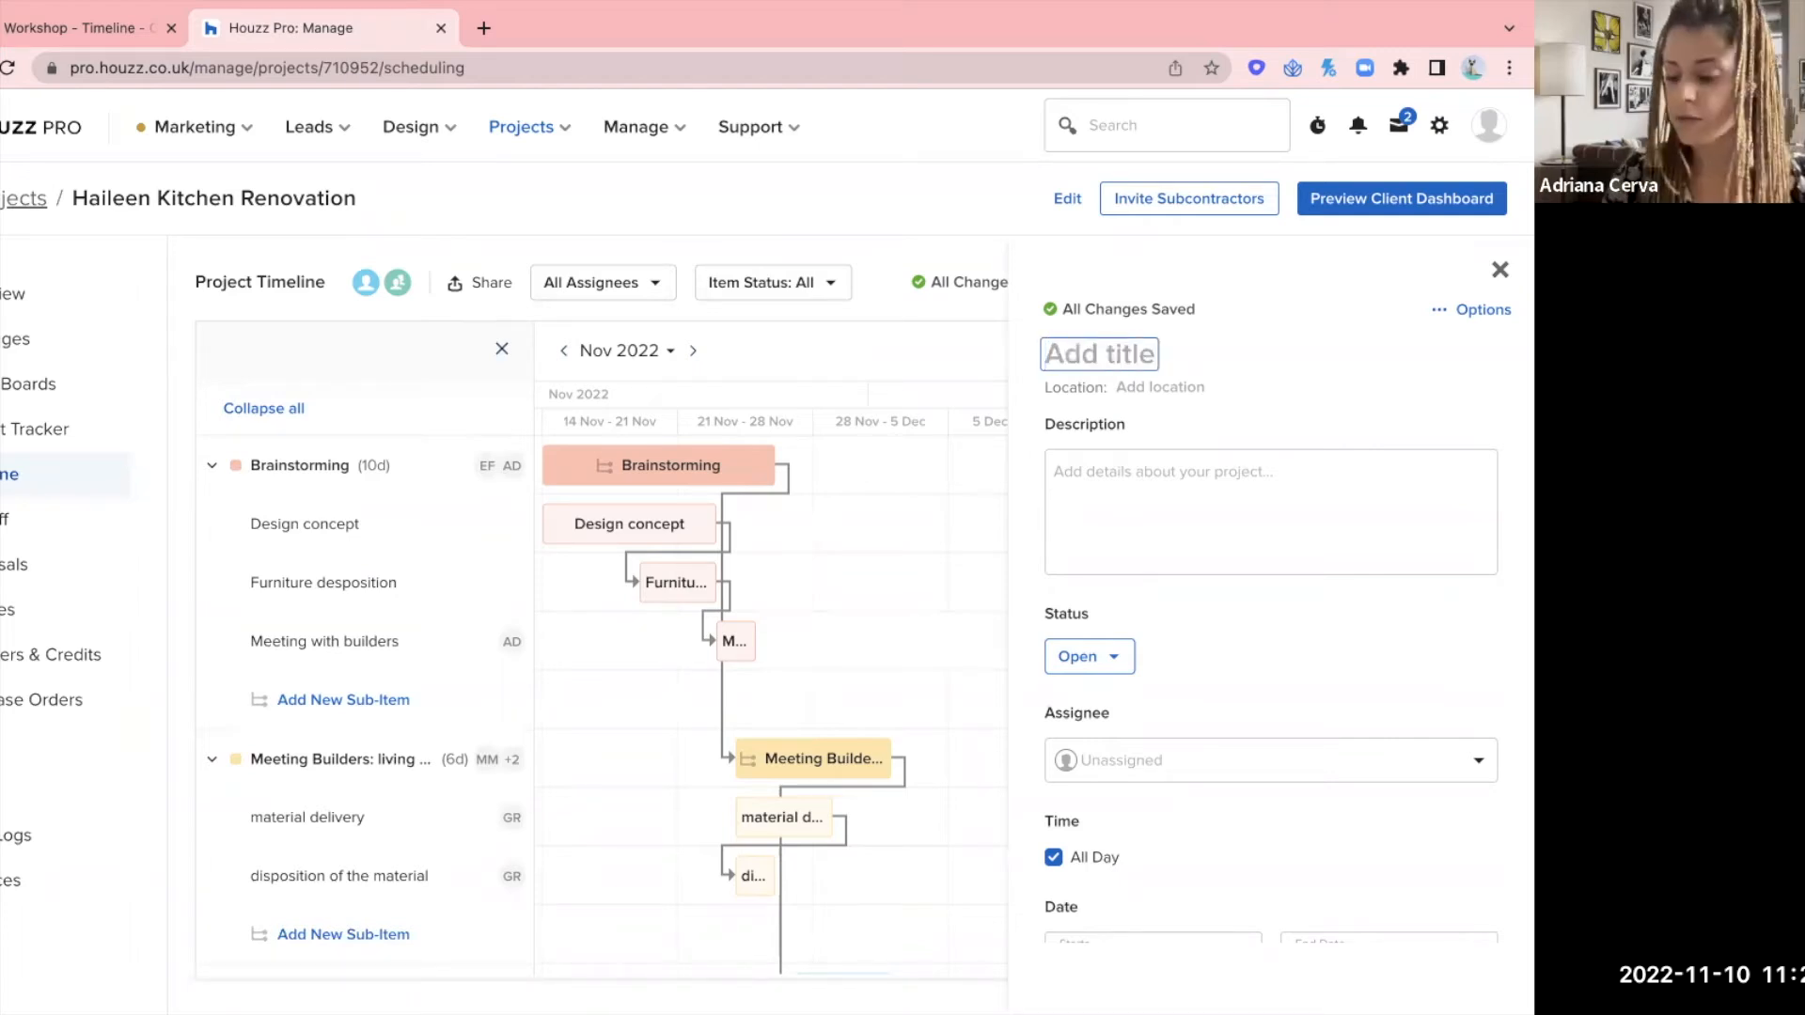
type("Final")
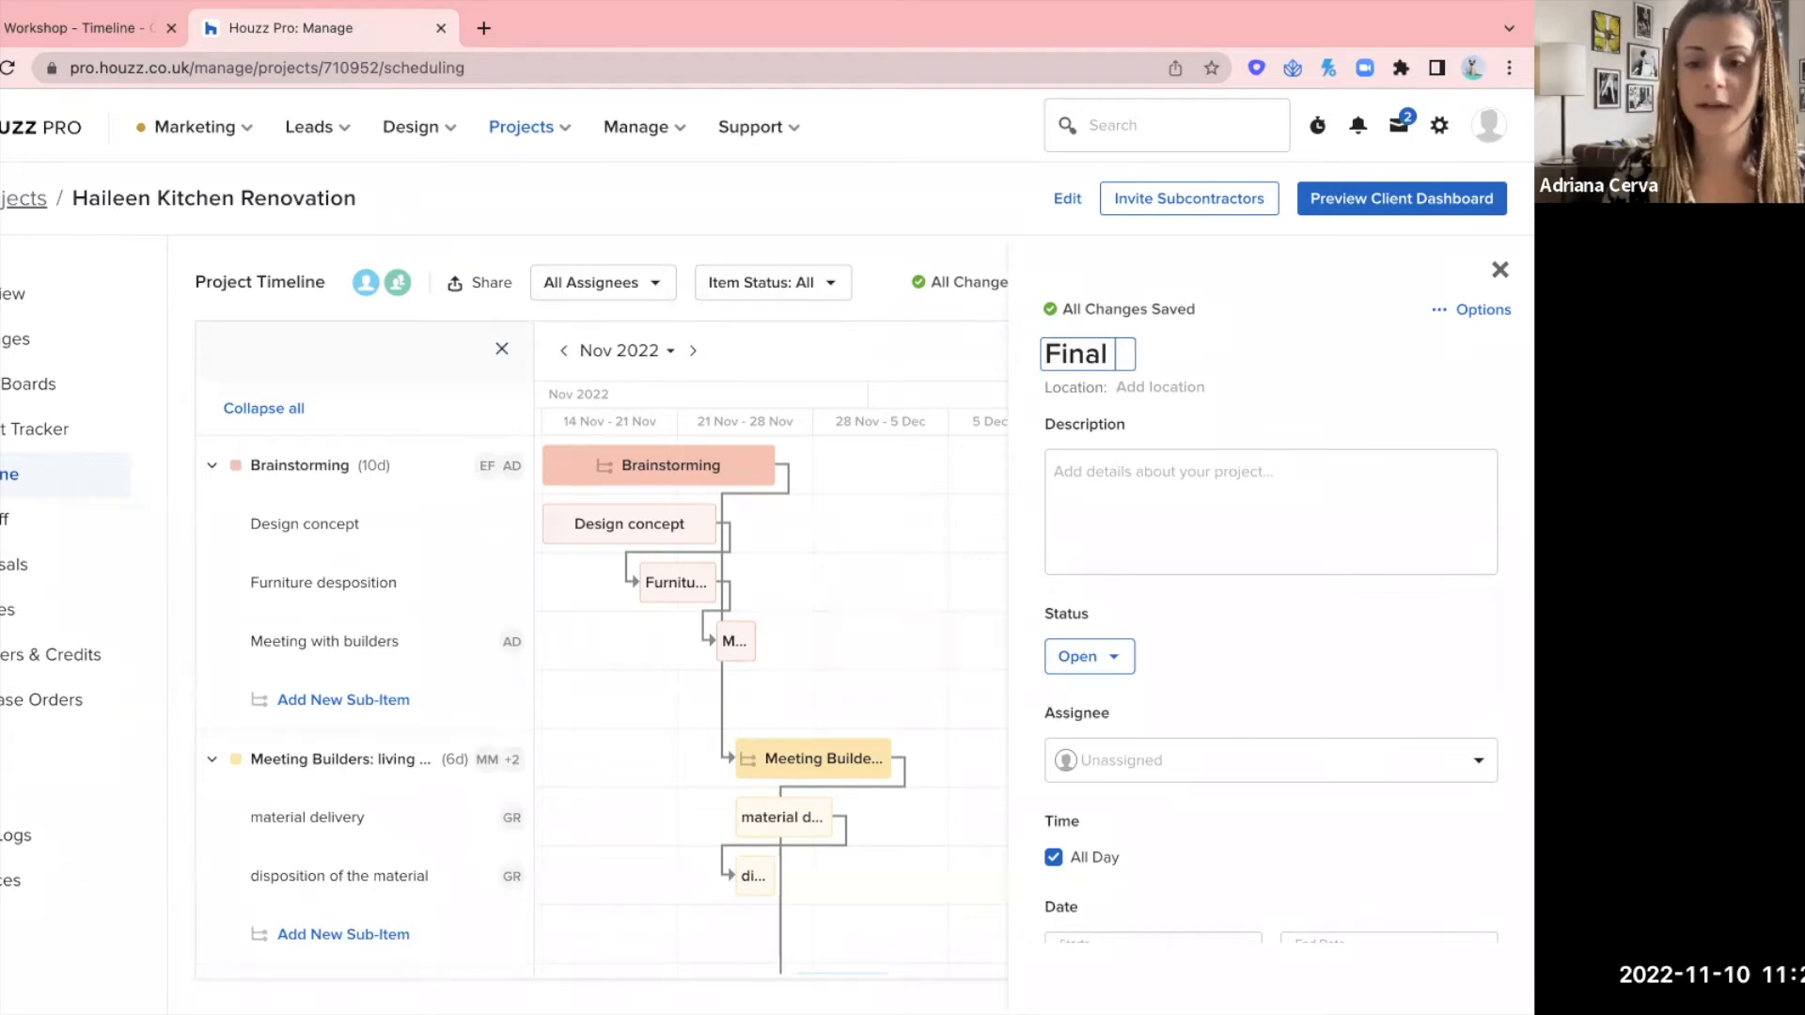
type(" metting")
key("BackSpace")
key("BackSpace")
key("BackSpace")
key("BackSpace")
key("BackSpace")
type("eting")
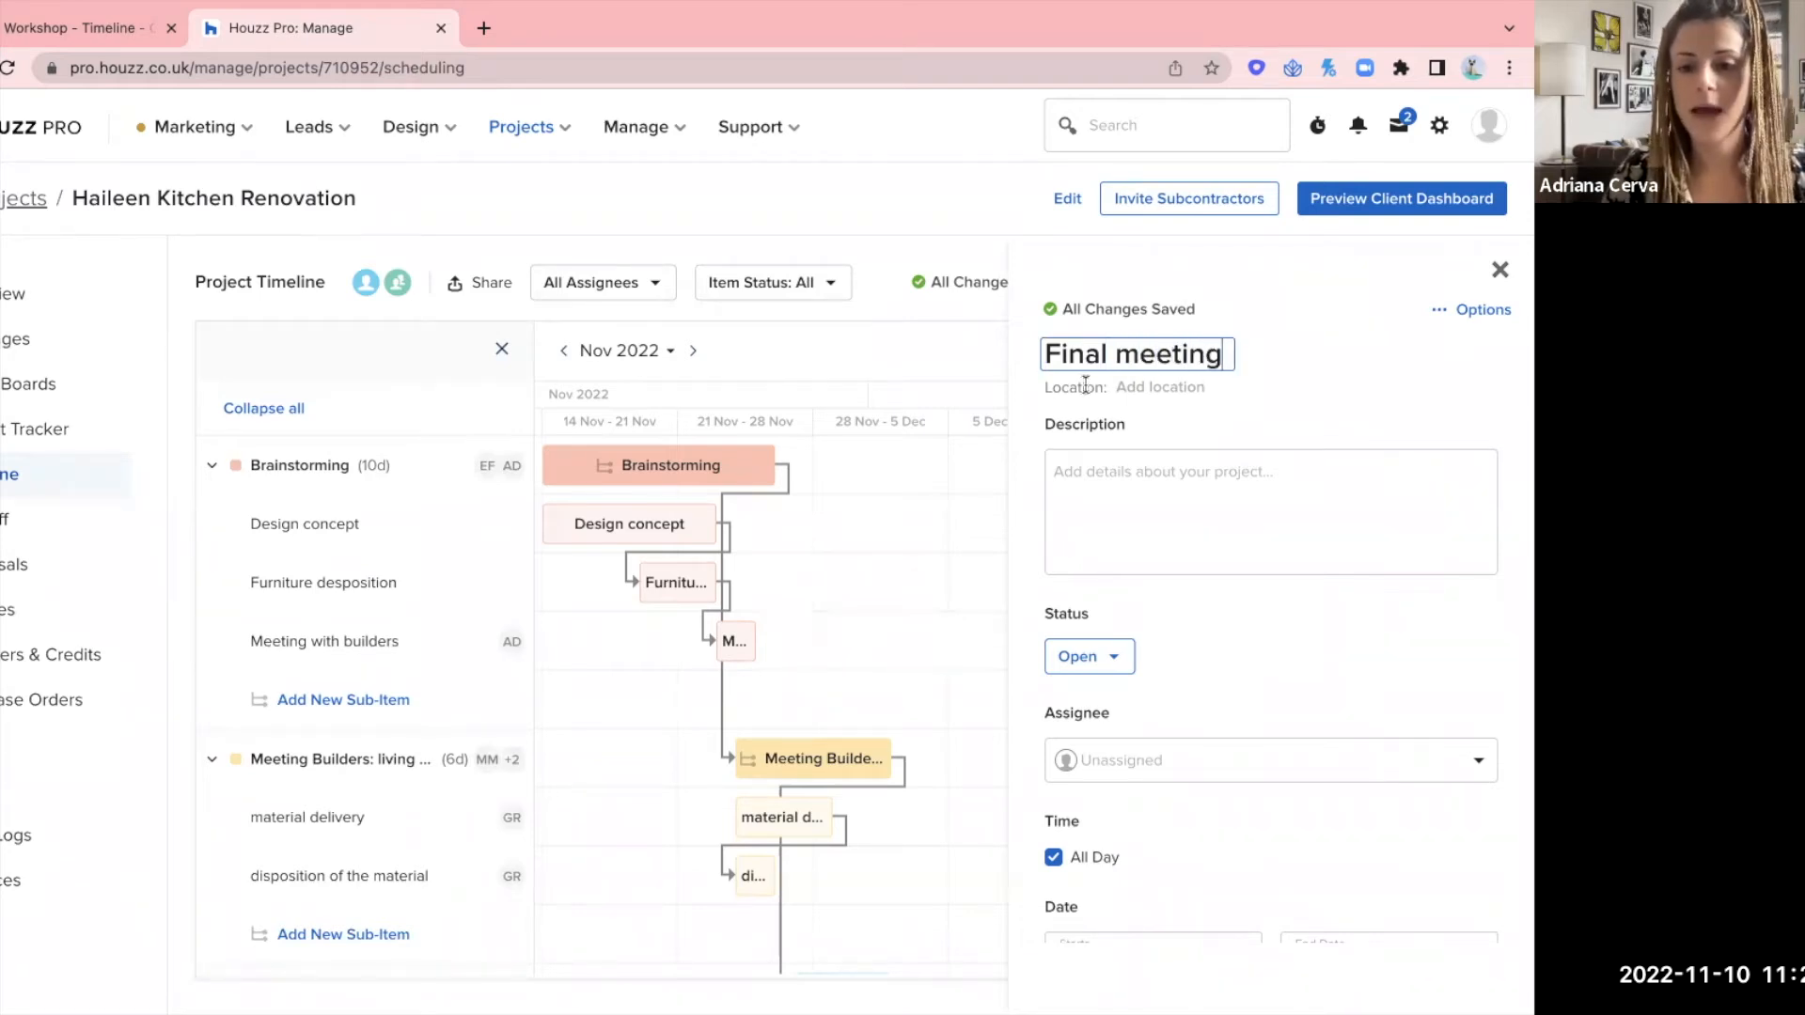
- Enter the client's house as the item's location and "Meeting with the team" as its description
left_click(1133, 378)
type("Haileen h")
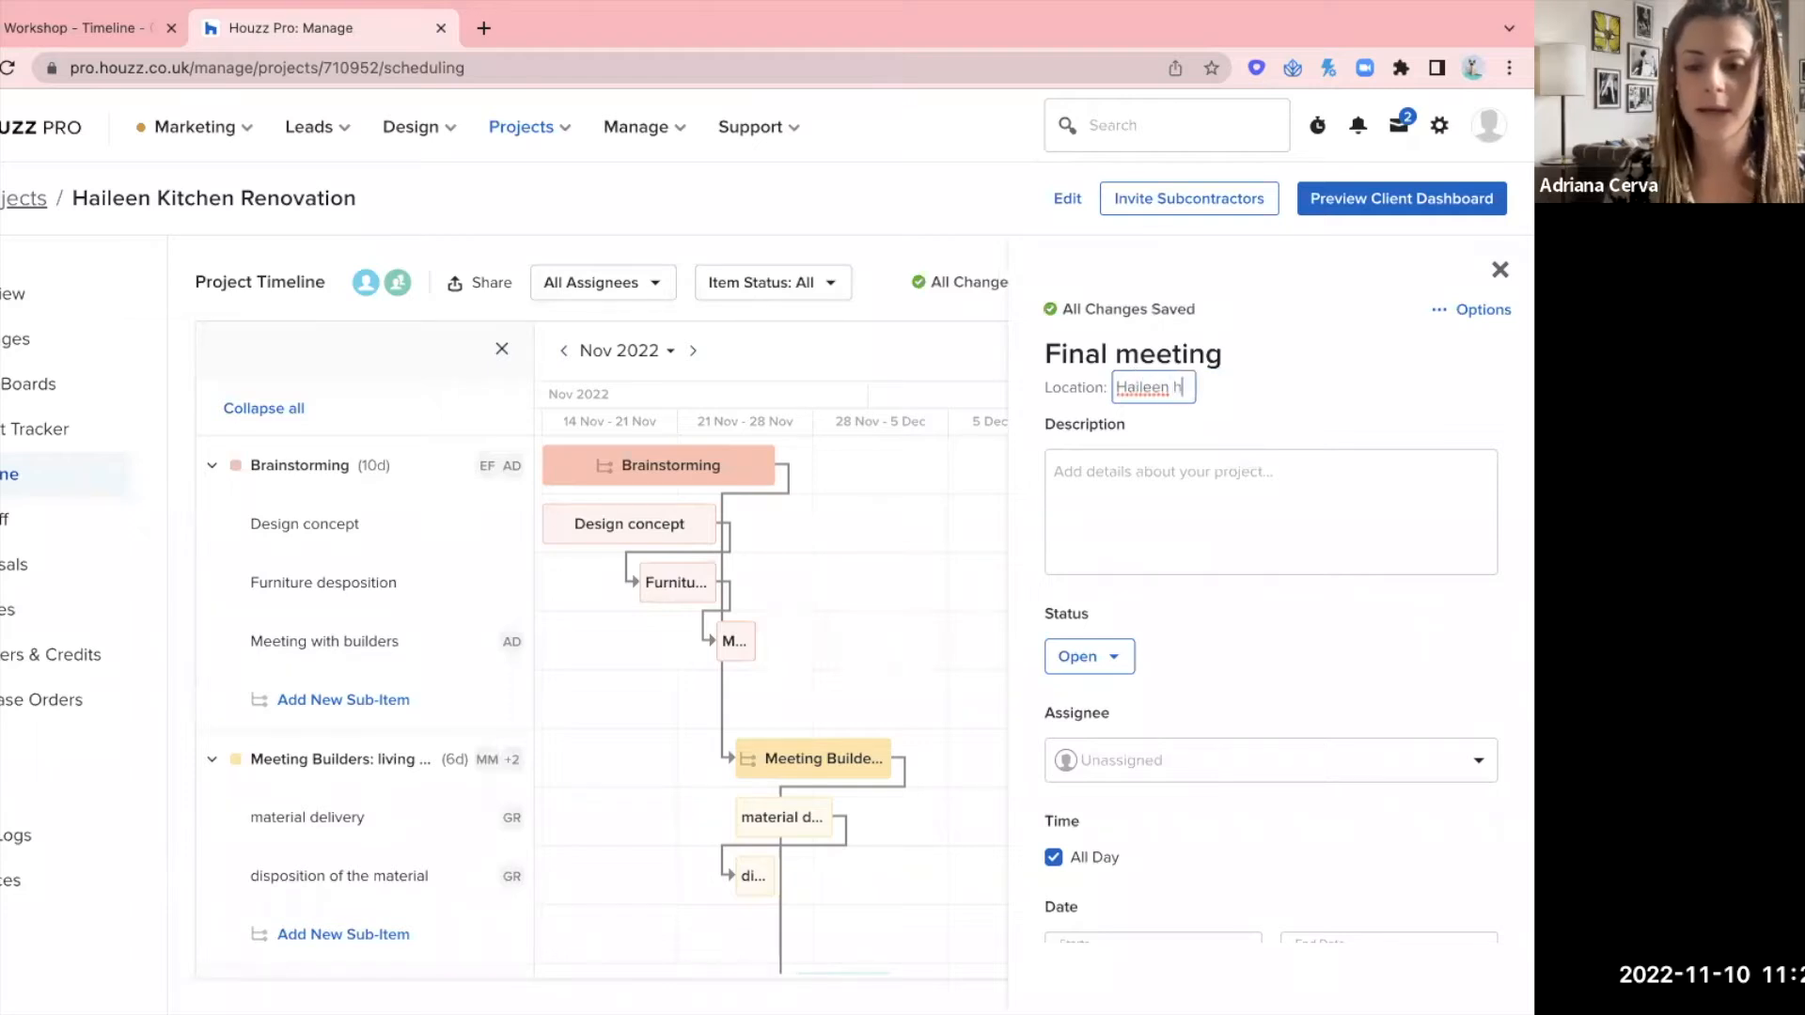
type("ouse")
left_click(1133, 486)
type("Meeting")
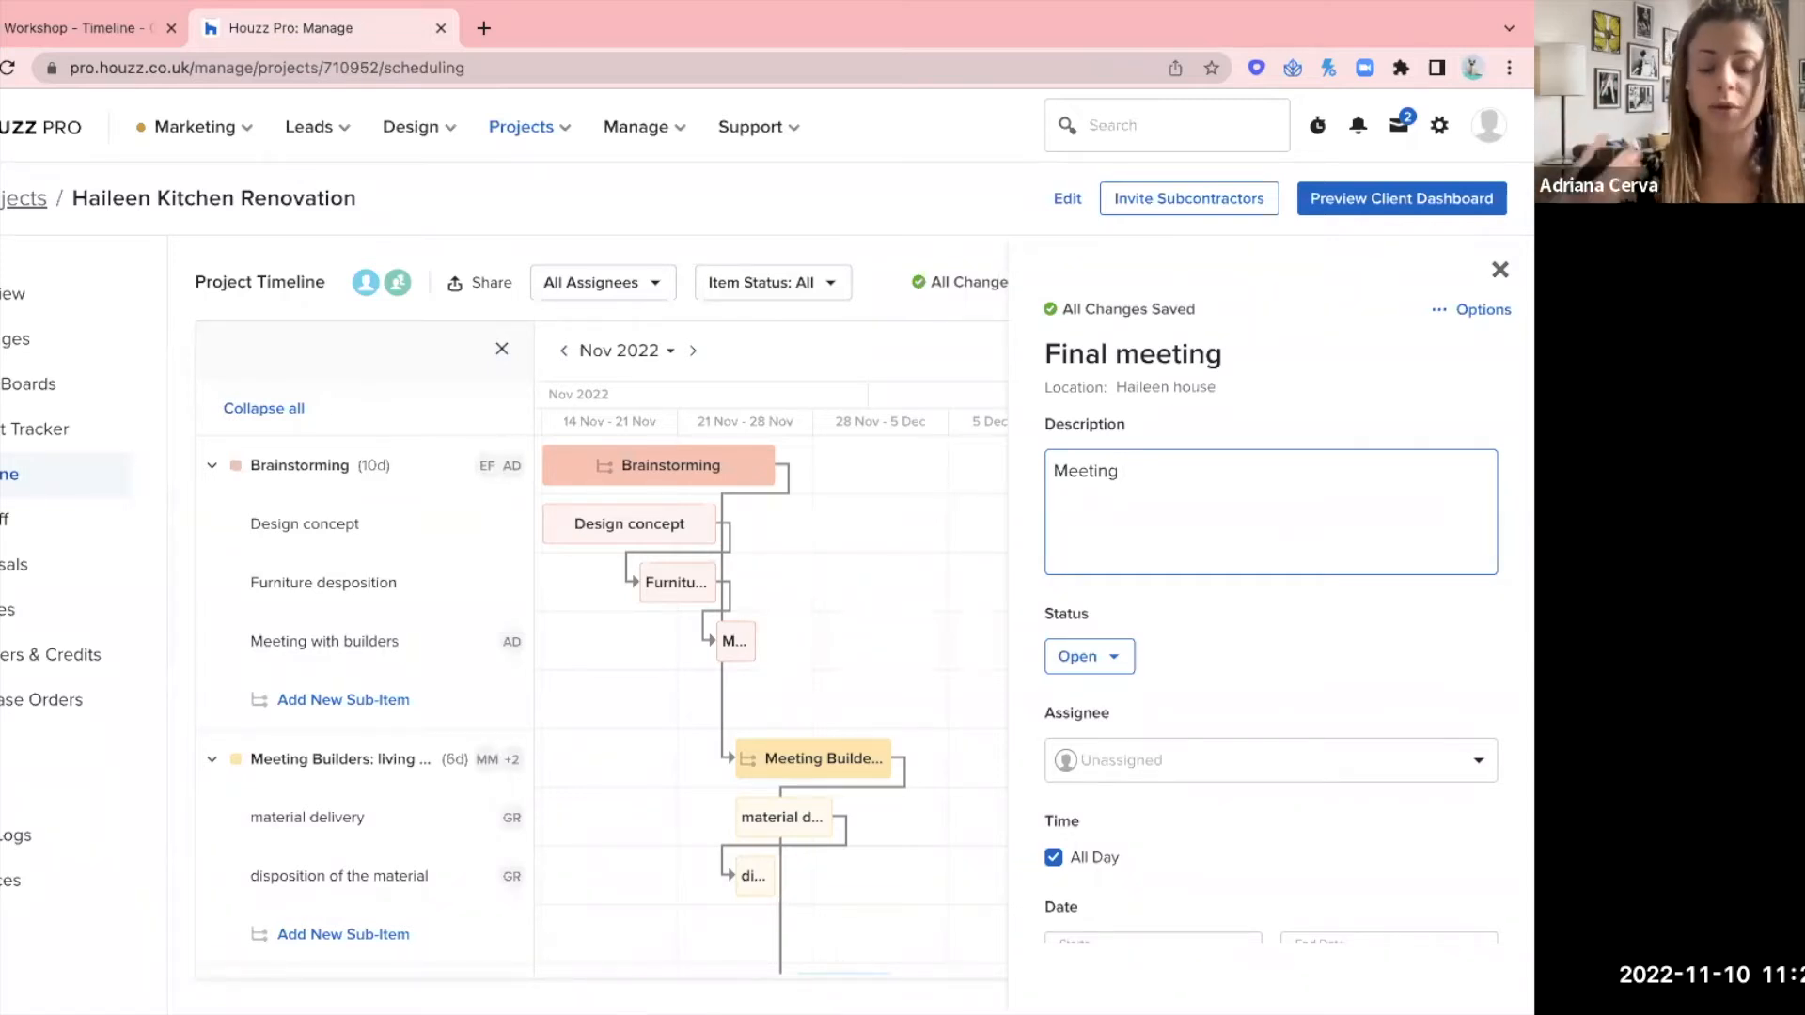
type("with the team")
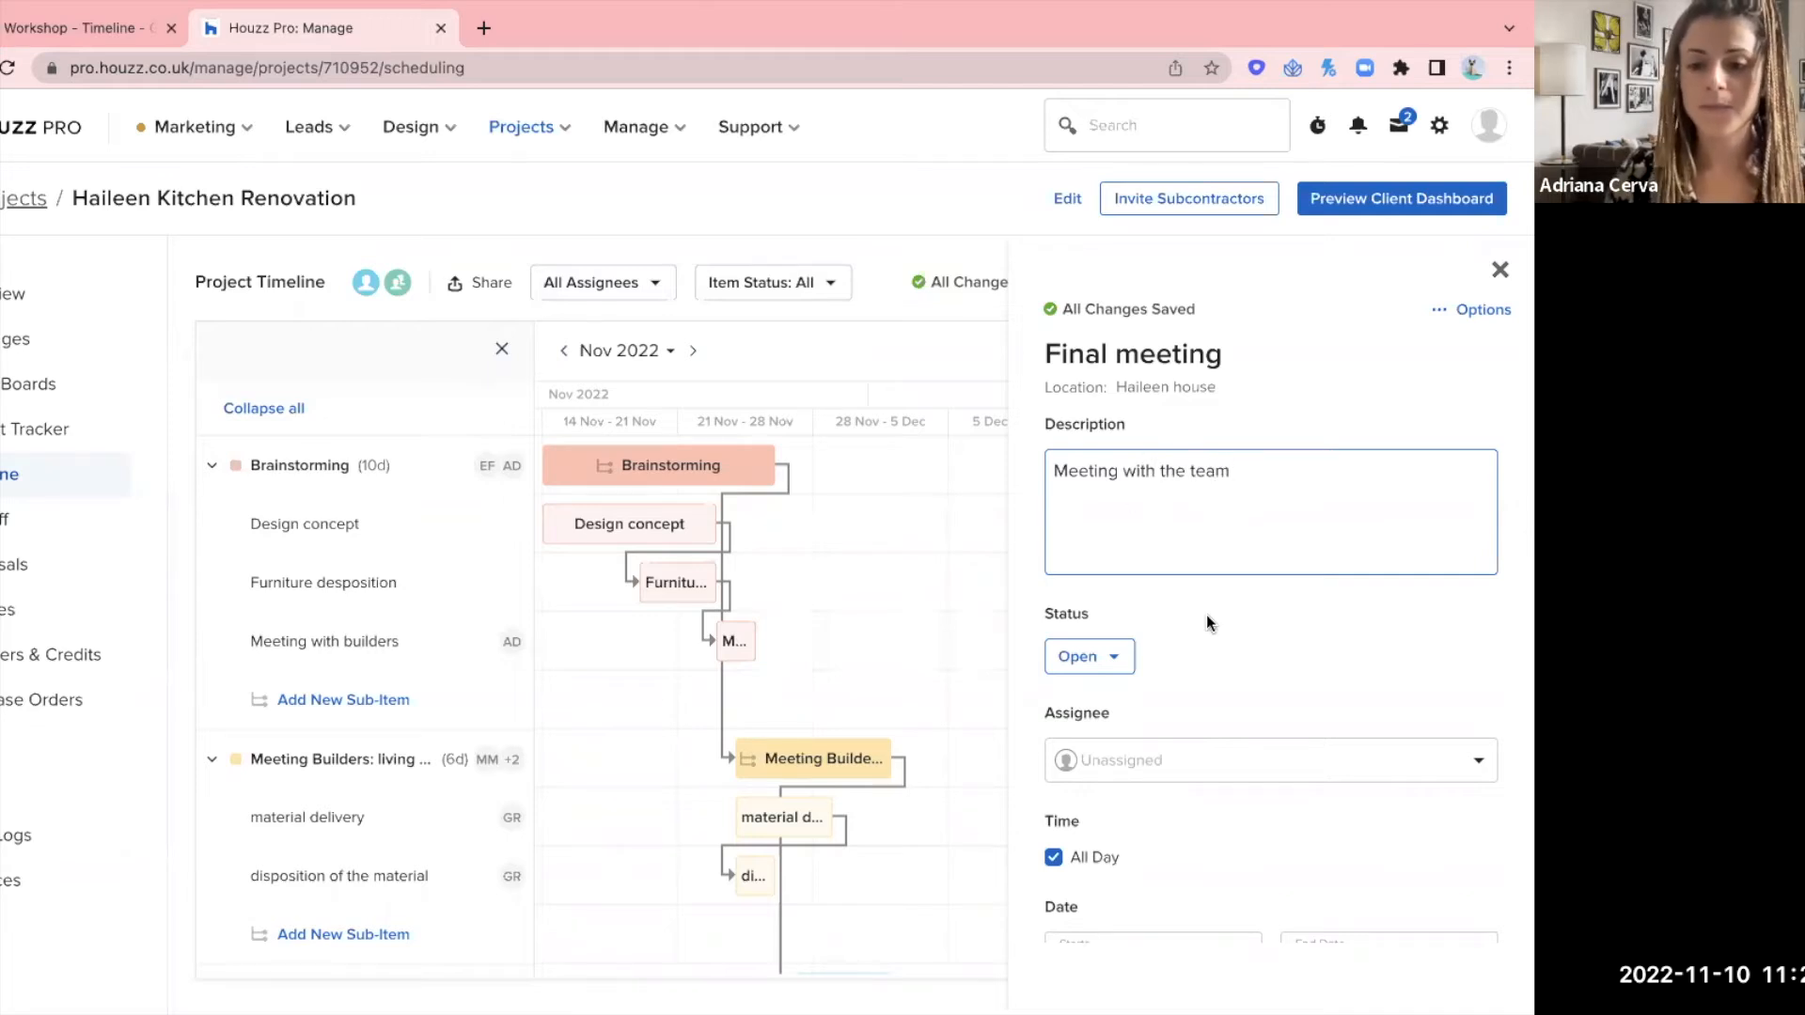
- Set the Final meeting item's status to Open
scroll(1206, 613, "down", 3)
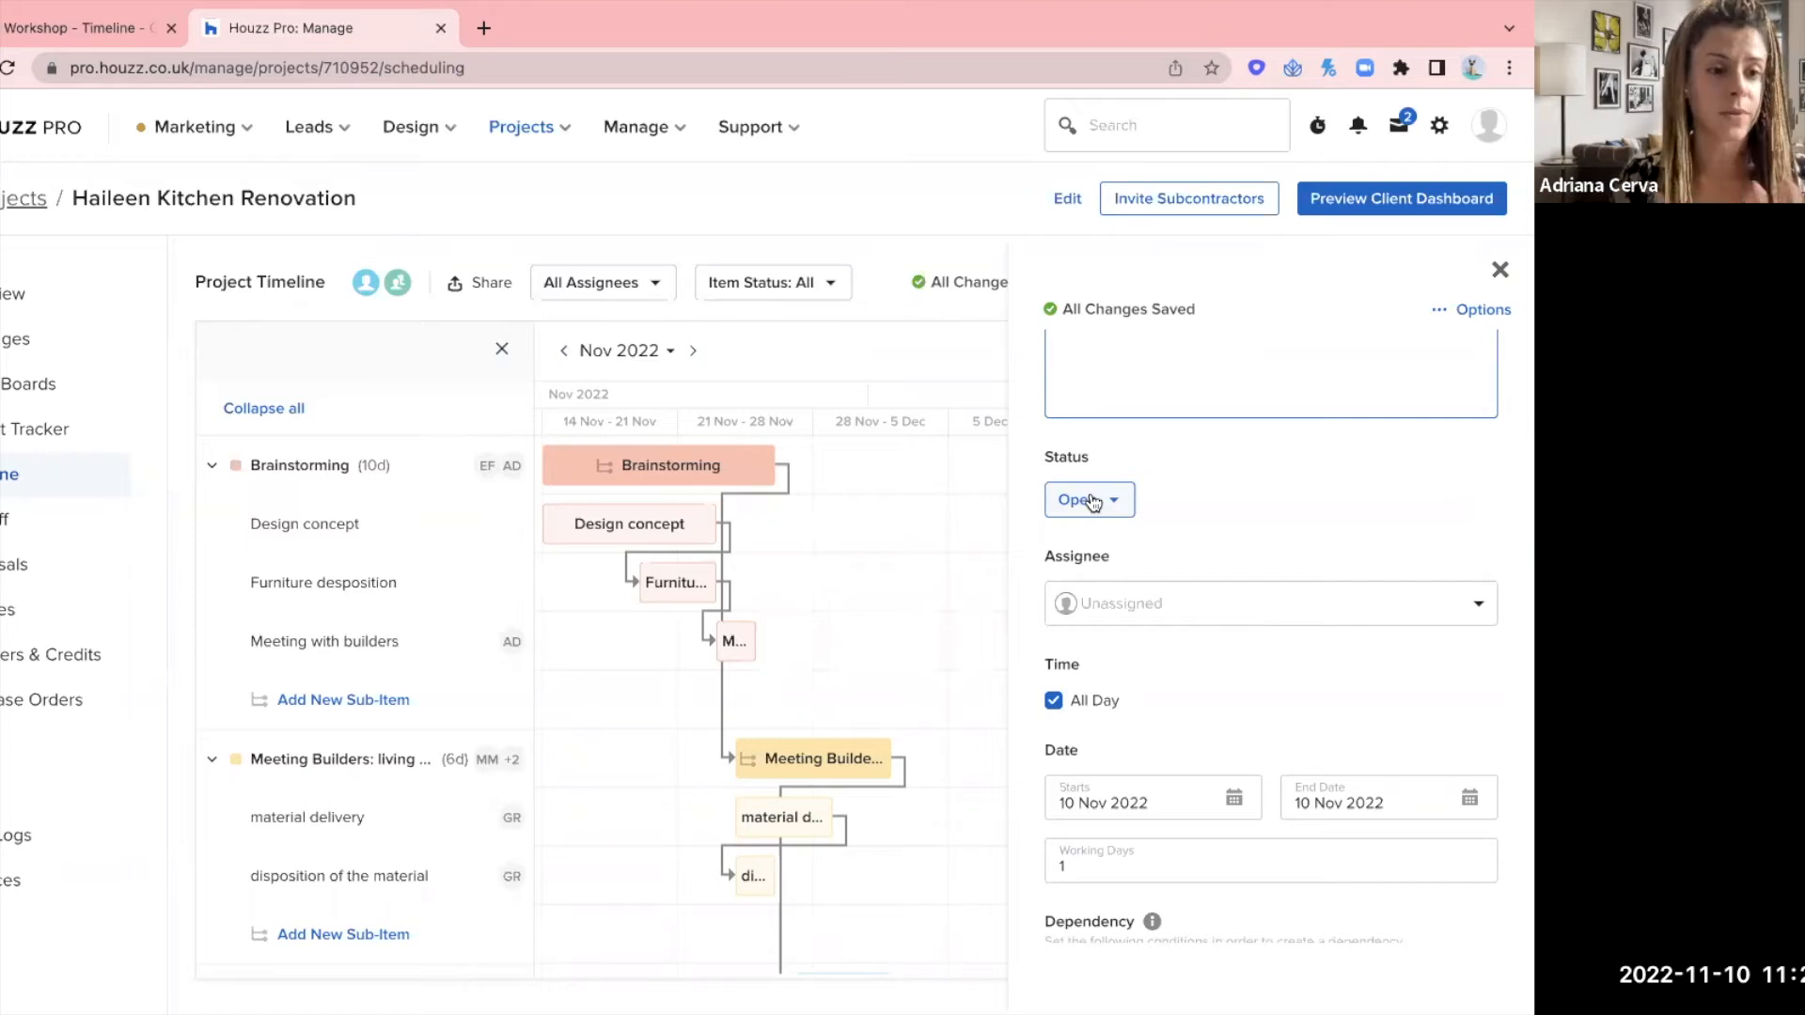
left_click(1092, 481)
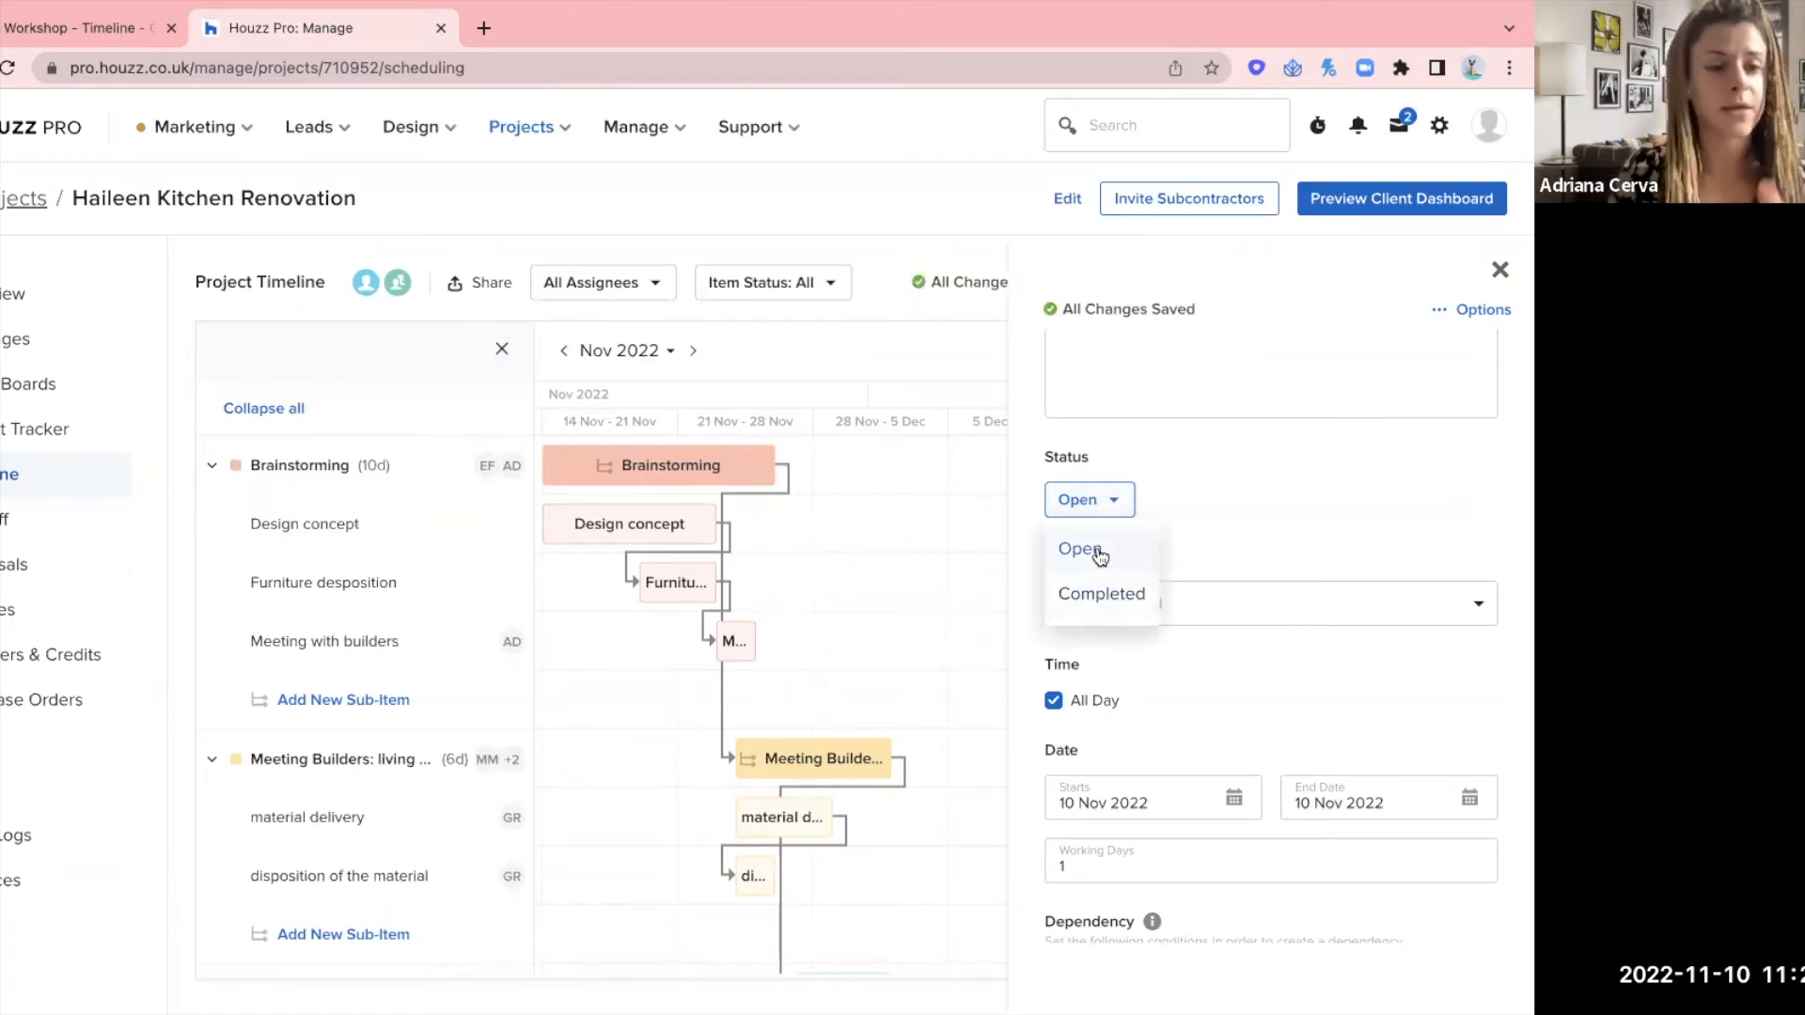
left_click(1099, 554)
- Assign the Final meeting item to the client and the team members with initials AD, MM and GR
scroll(1322, 540, "down", 2)
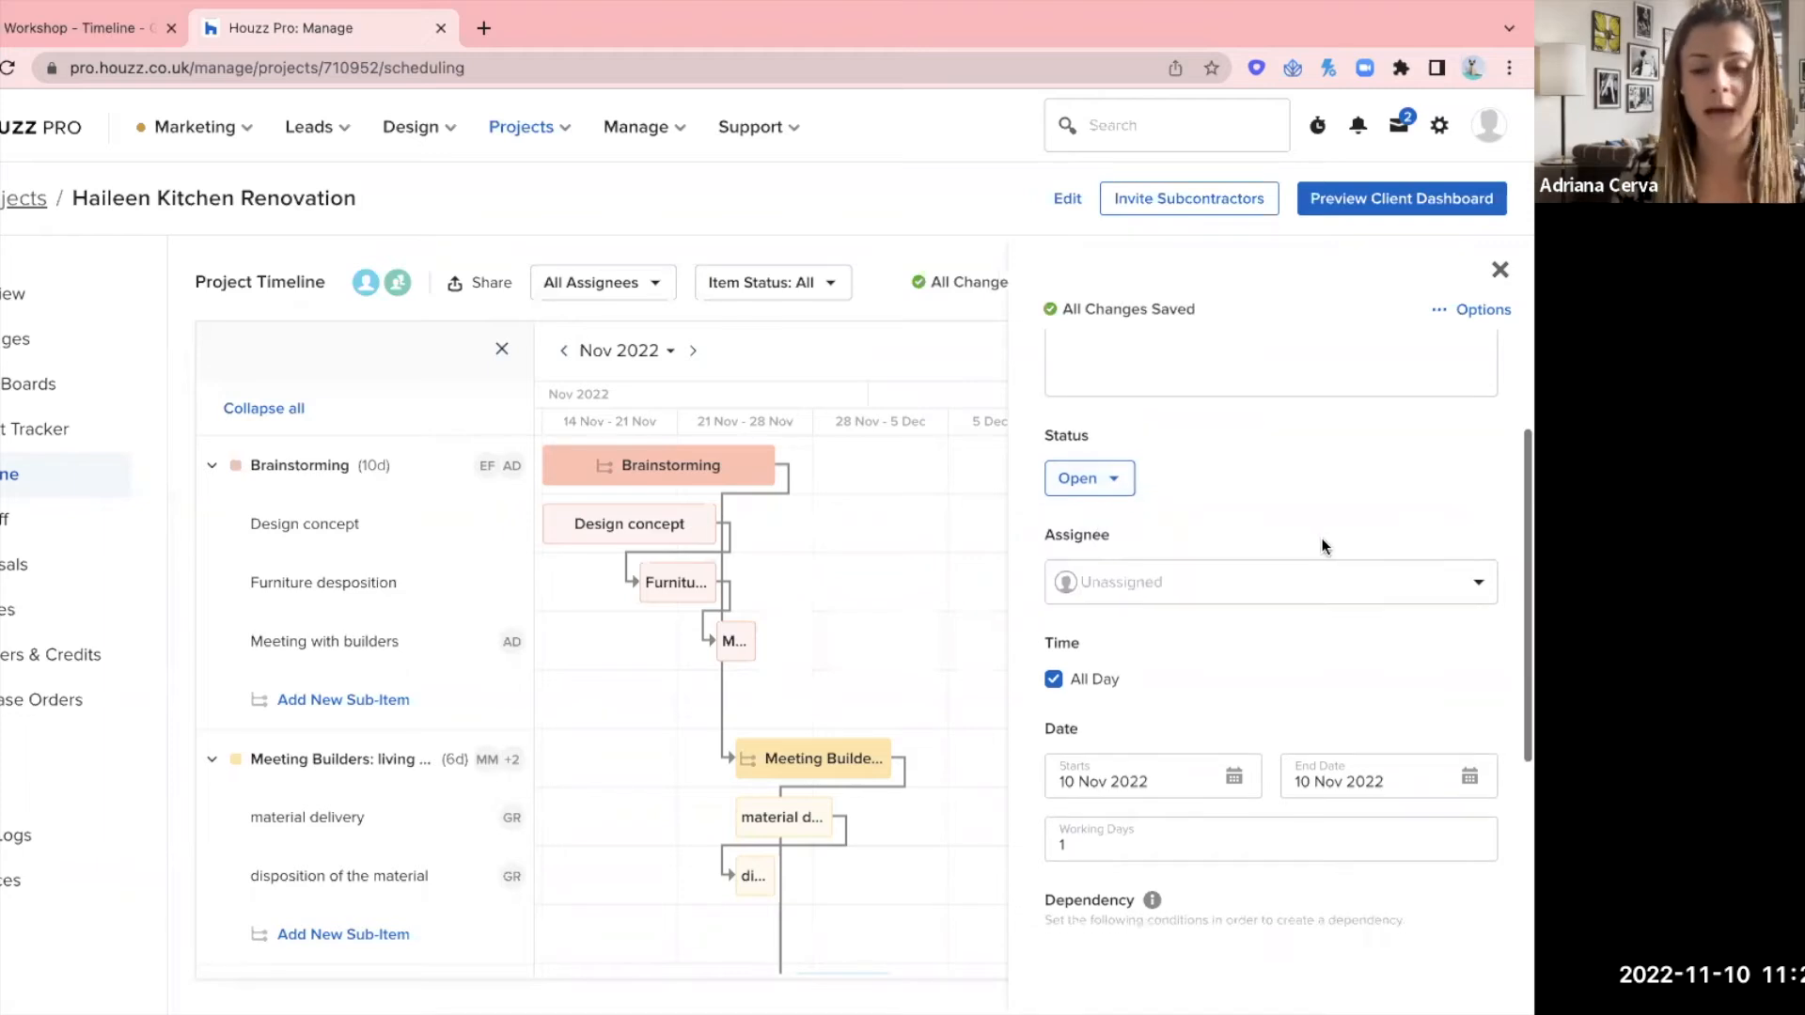
scroll(1316, 536, "down", 2)
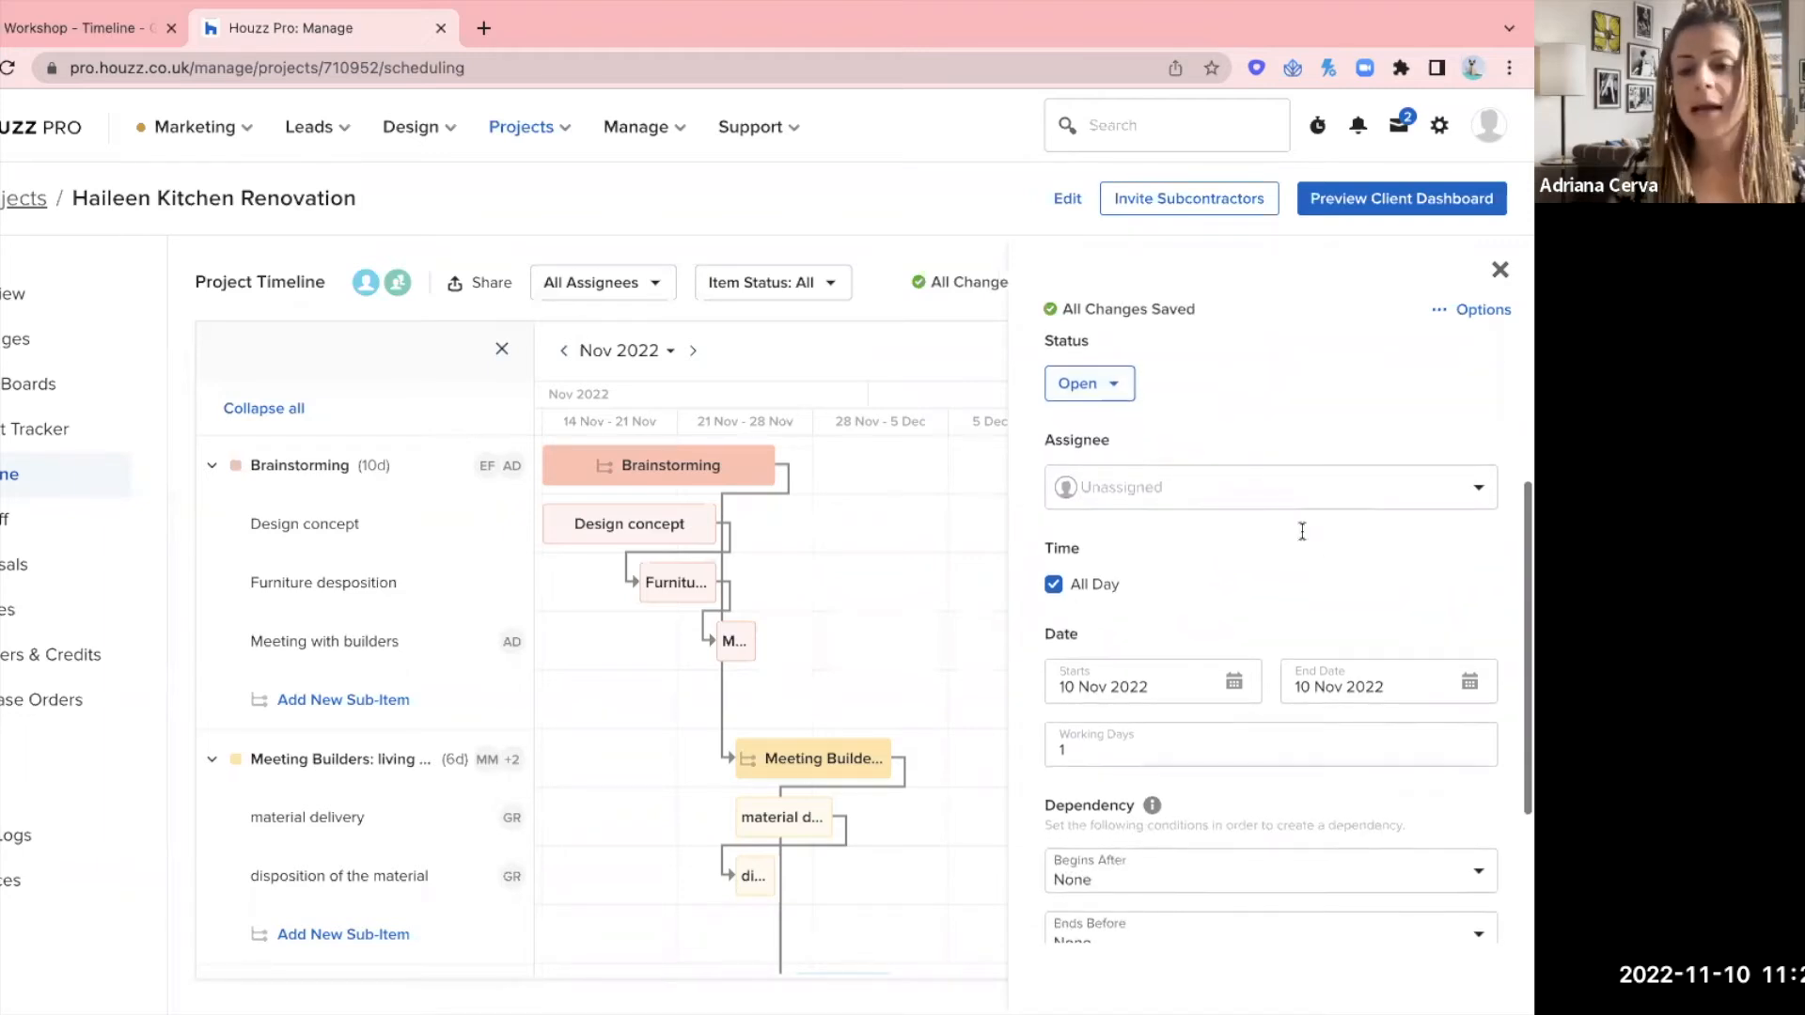
scroll(1198, 451, "down", 1)
scroll(1198, 447, "down", 1)
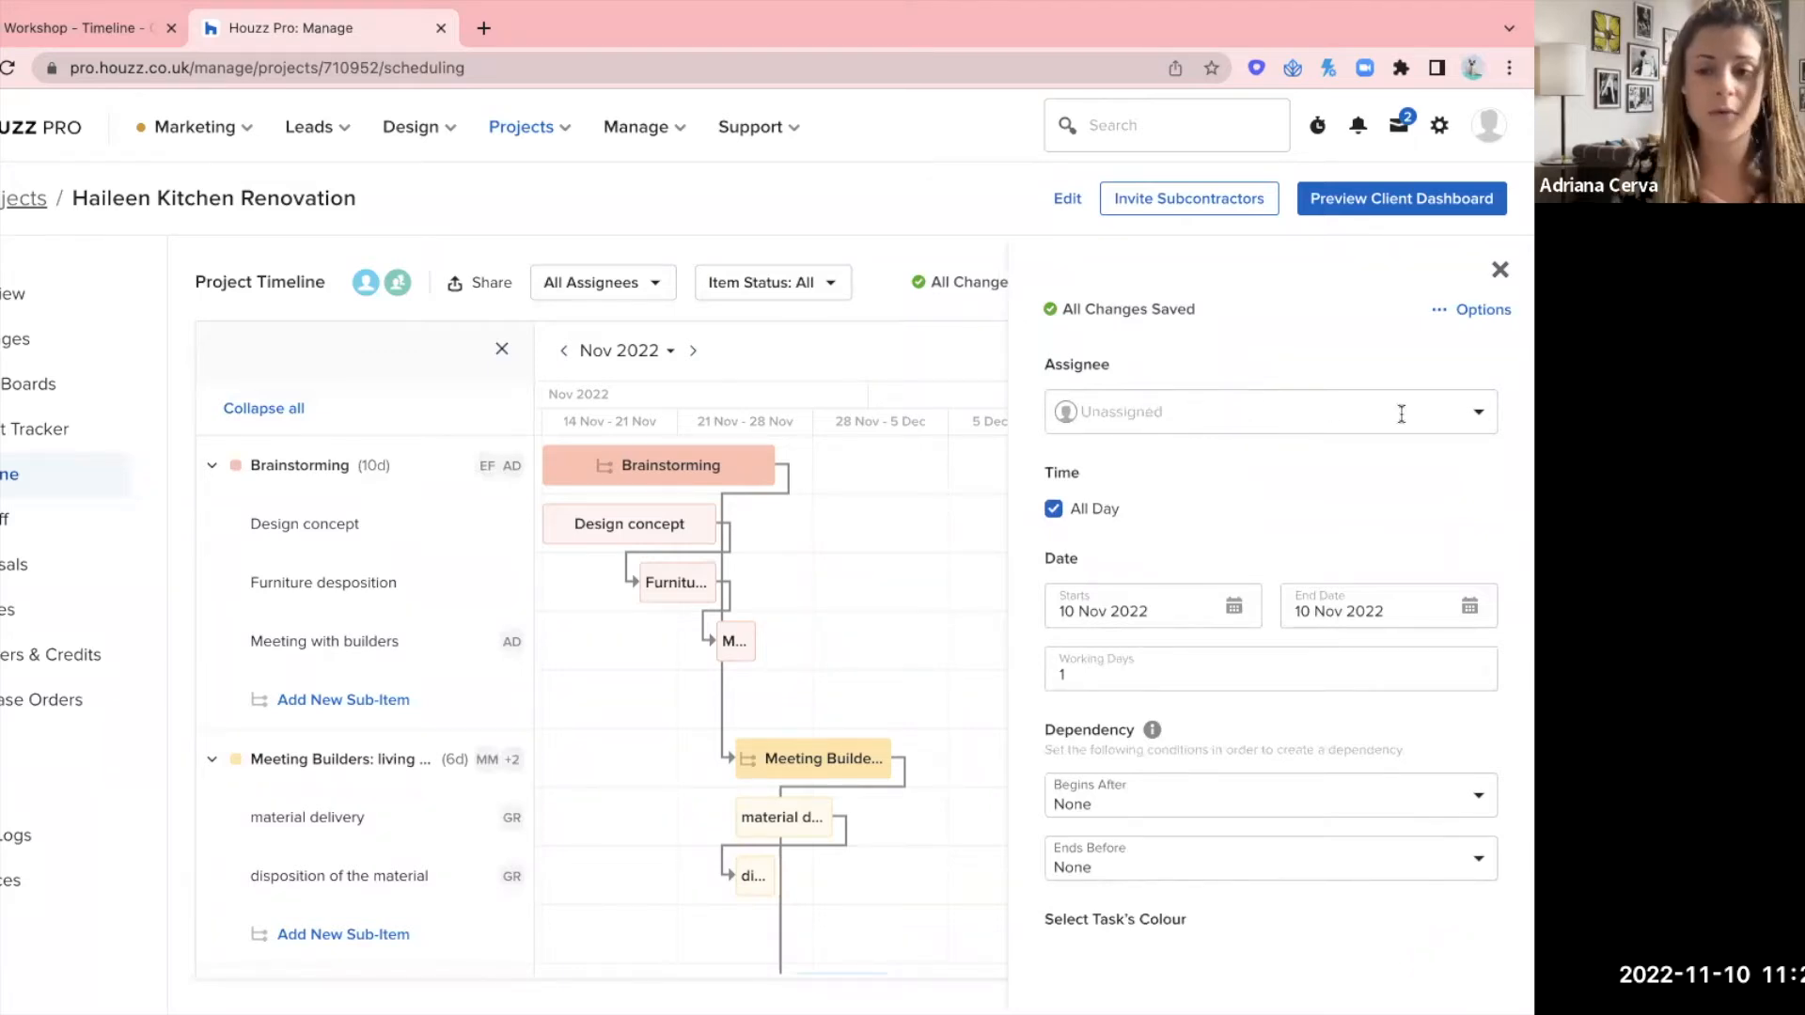
left_click(1477, 414)
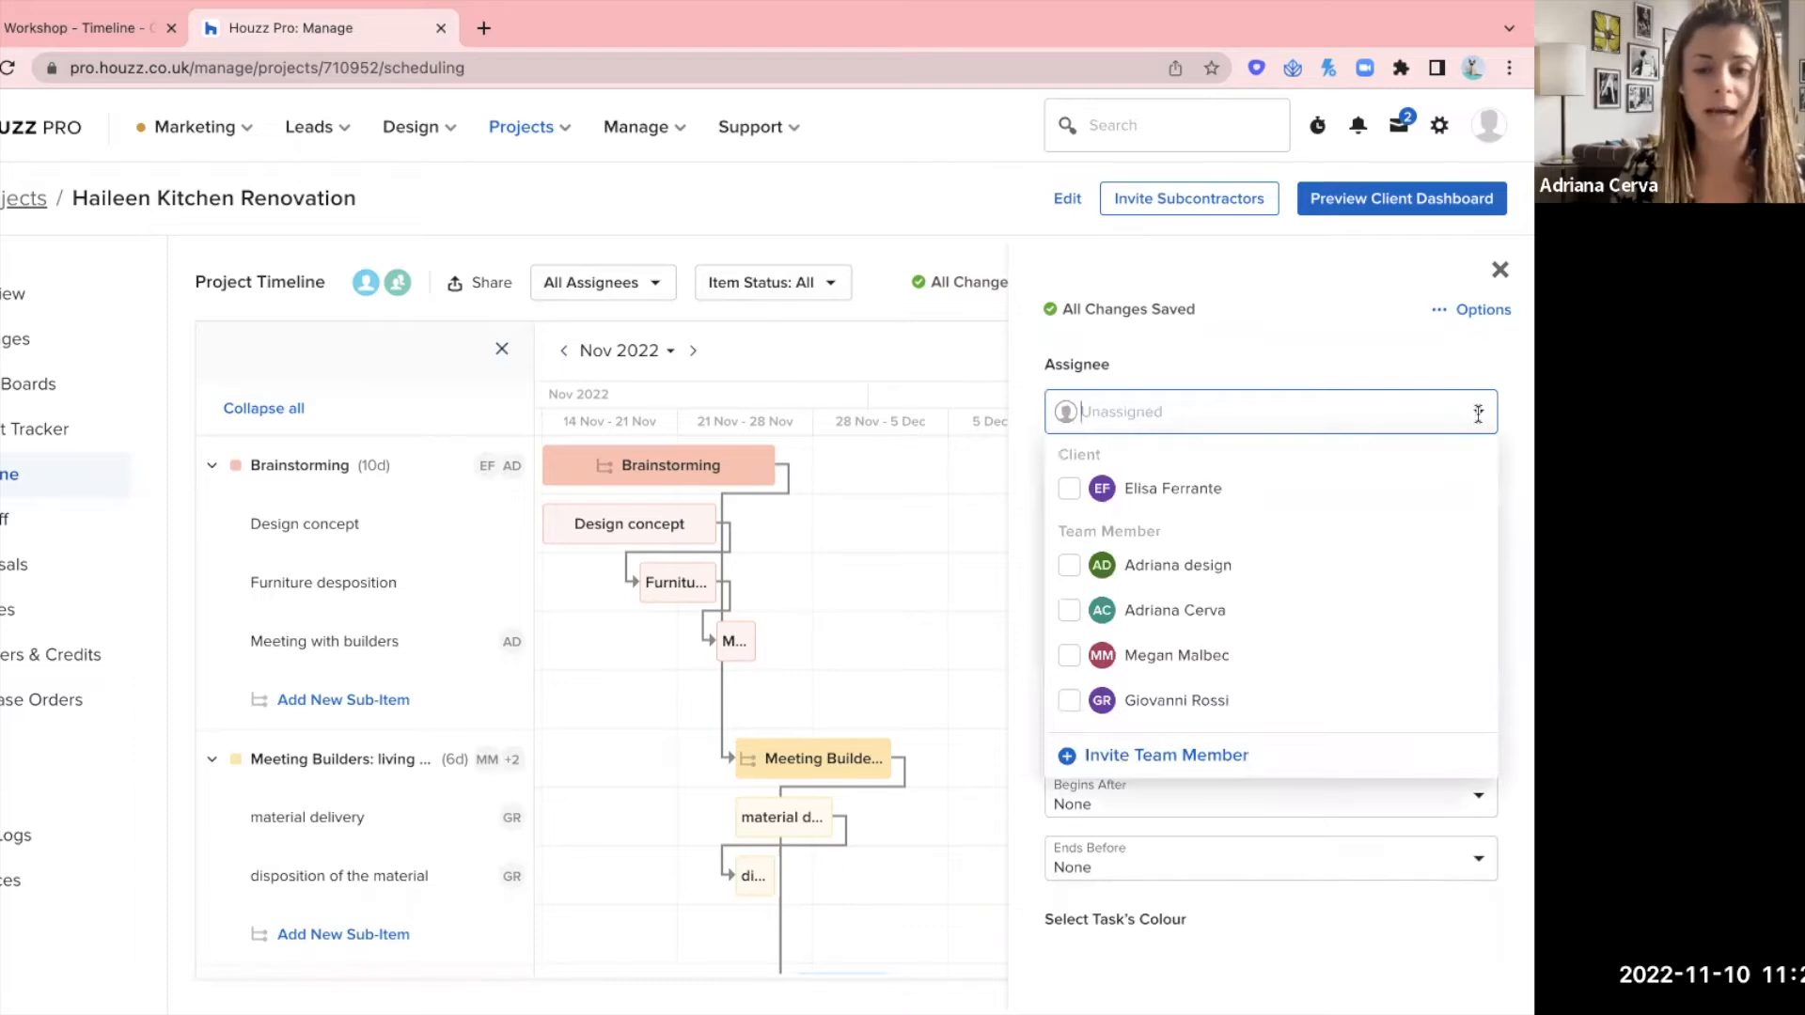
left_click(1069, 489)
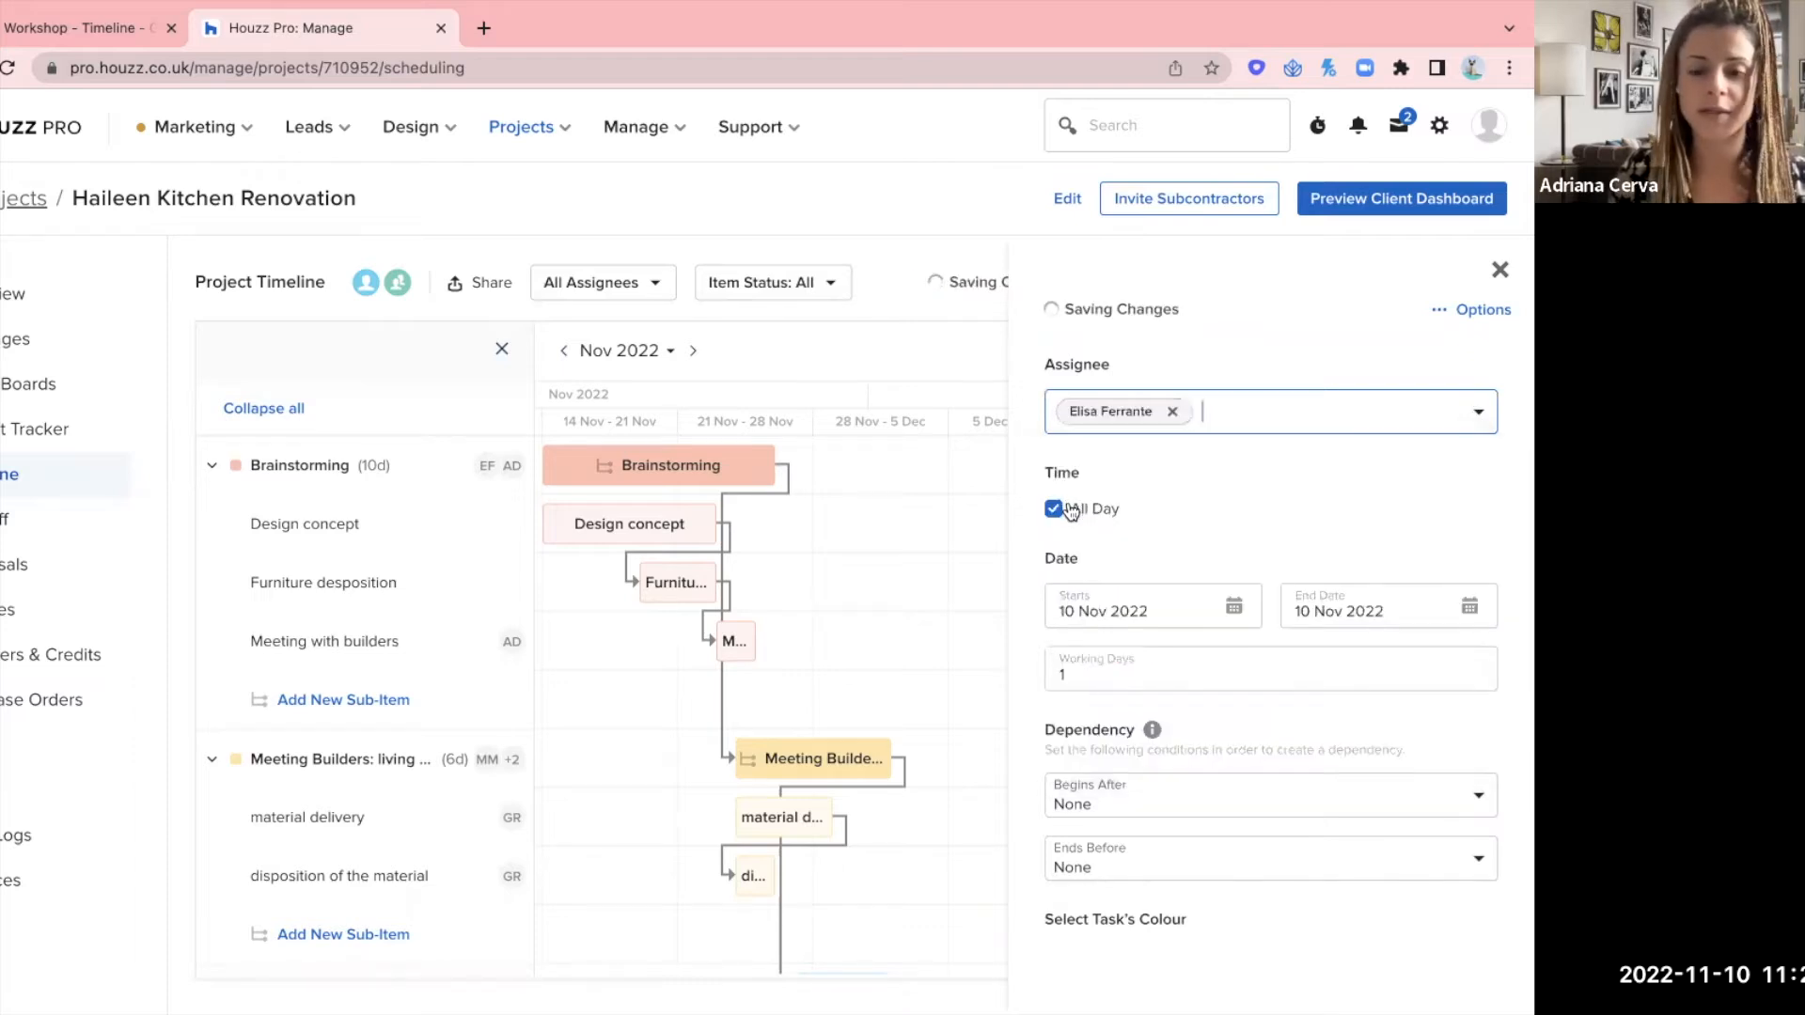
left_click(1349, 409)
left_click(1133, 516)
left_click(1391, 416)
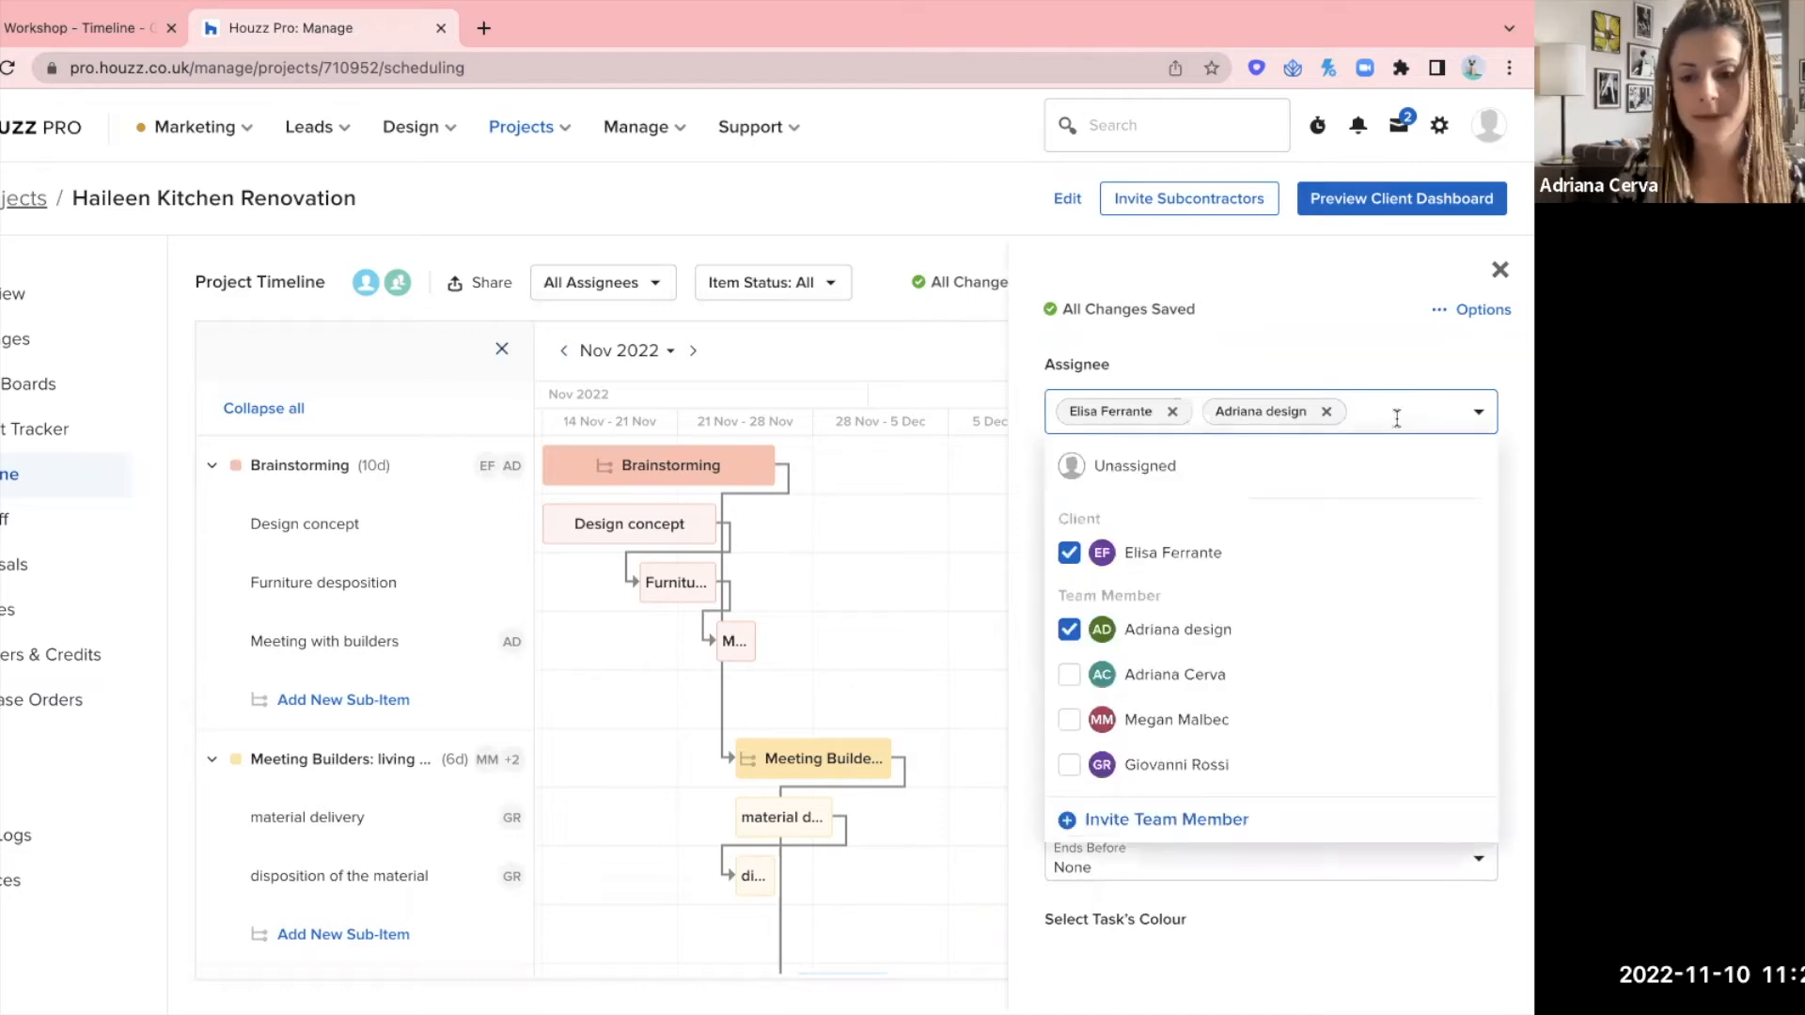
left_click(1273, 726)
left_click(1403, 468)
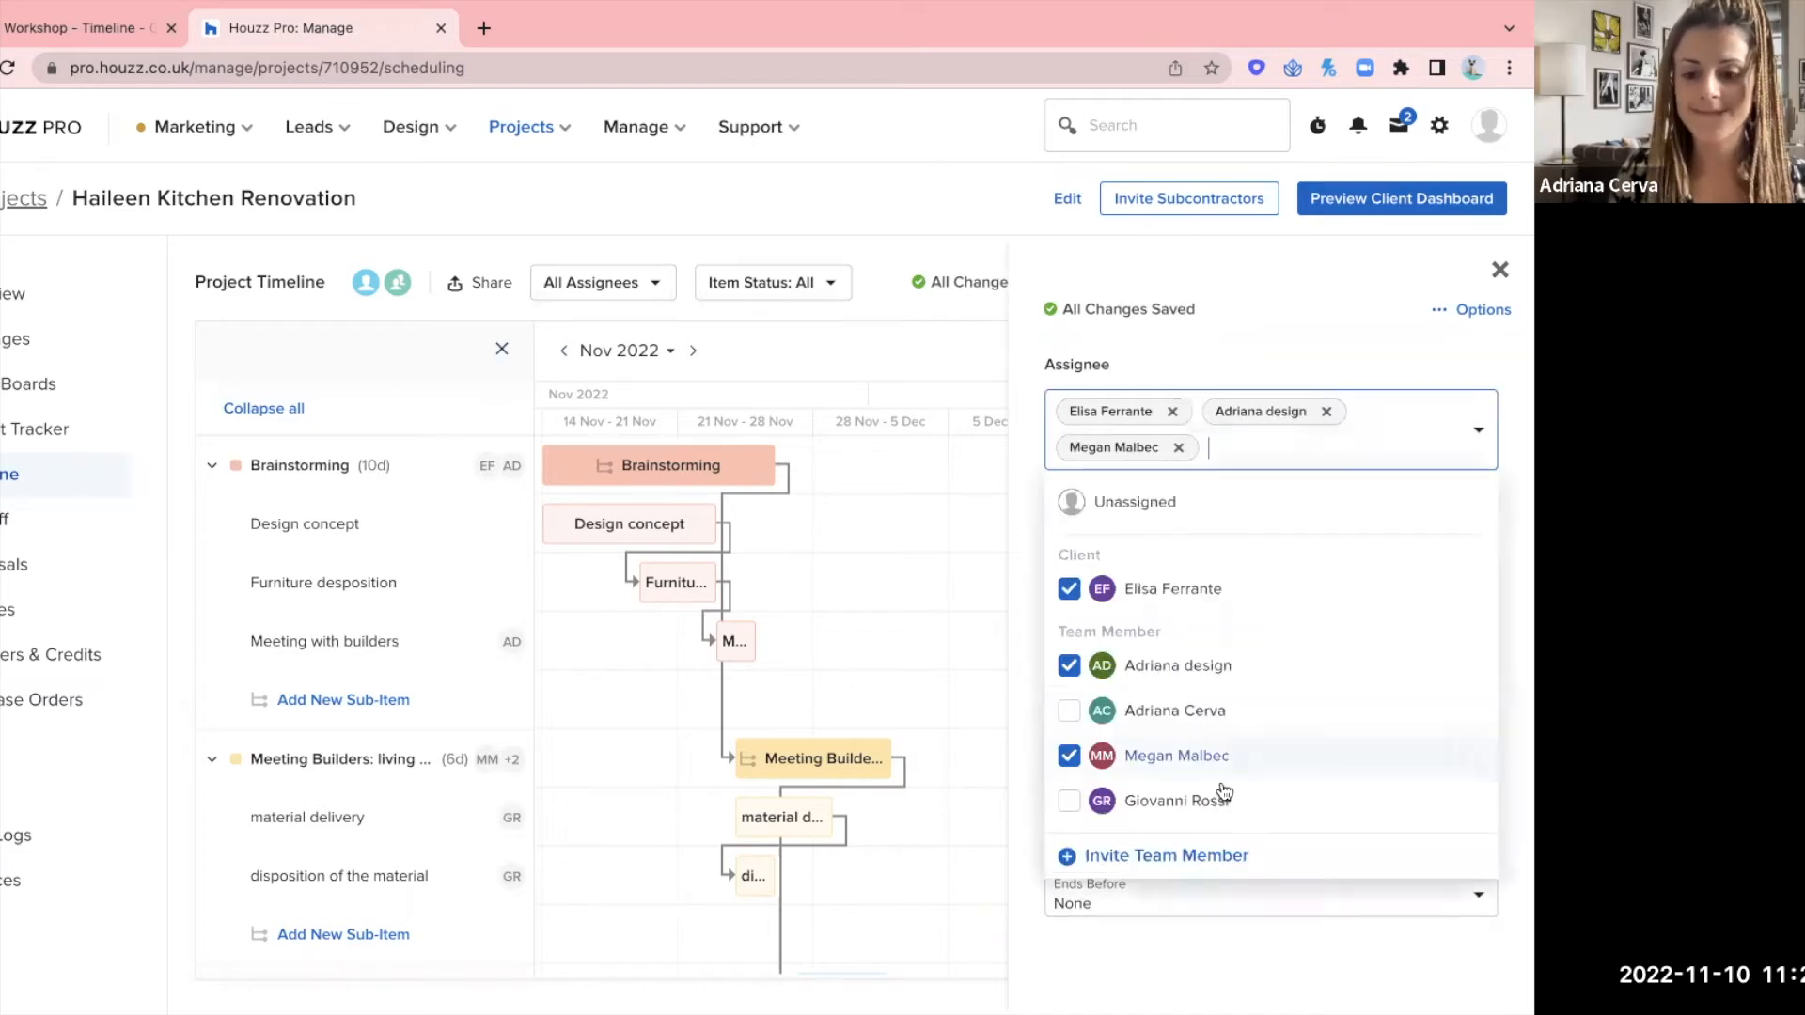
left_click(1205, 793)
scroll(1375, 500, "down", 1)
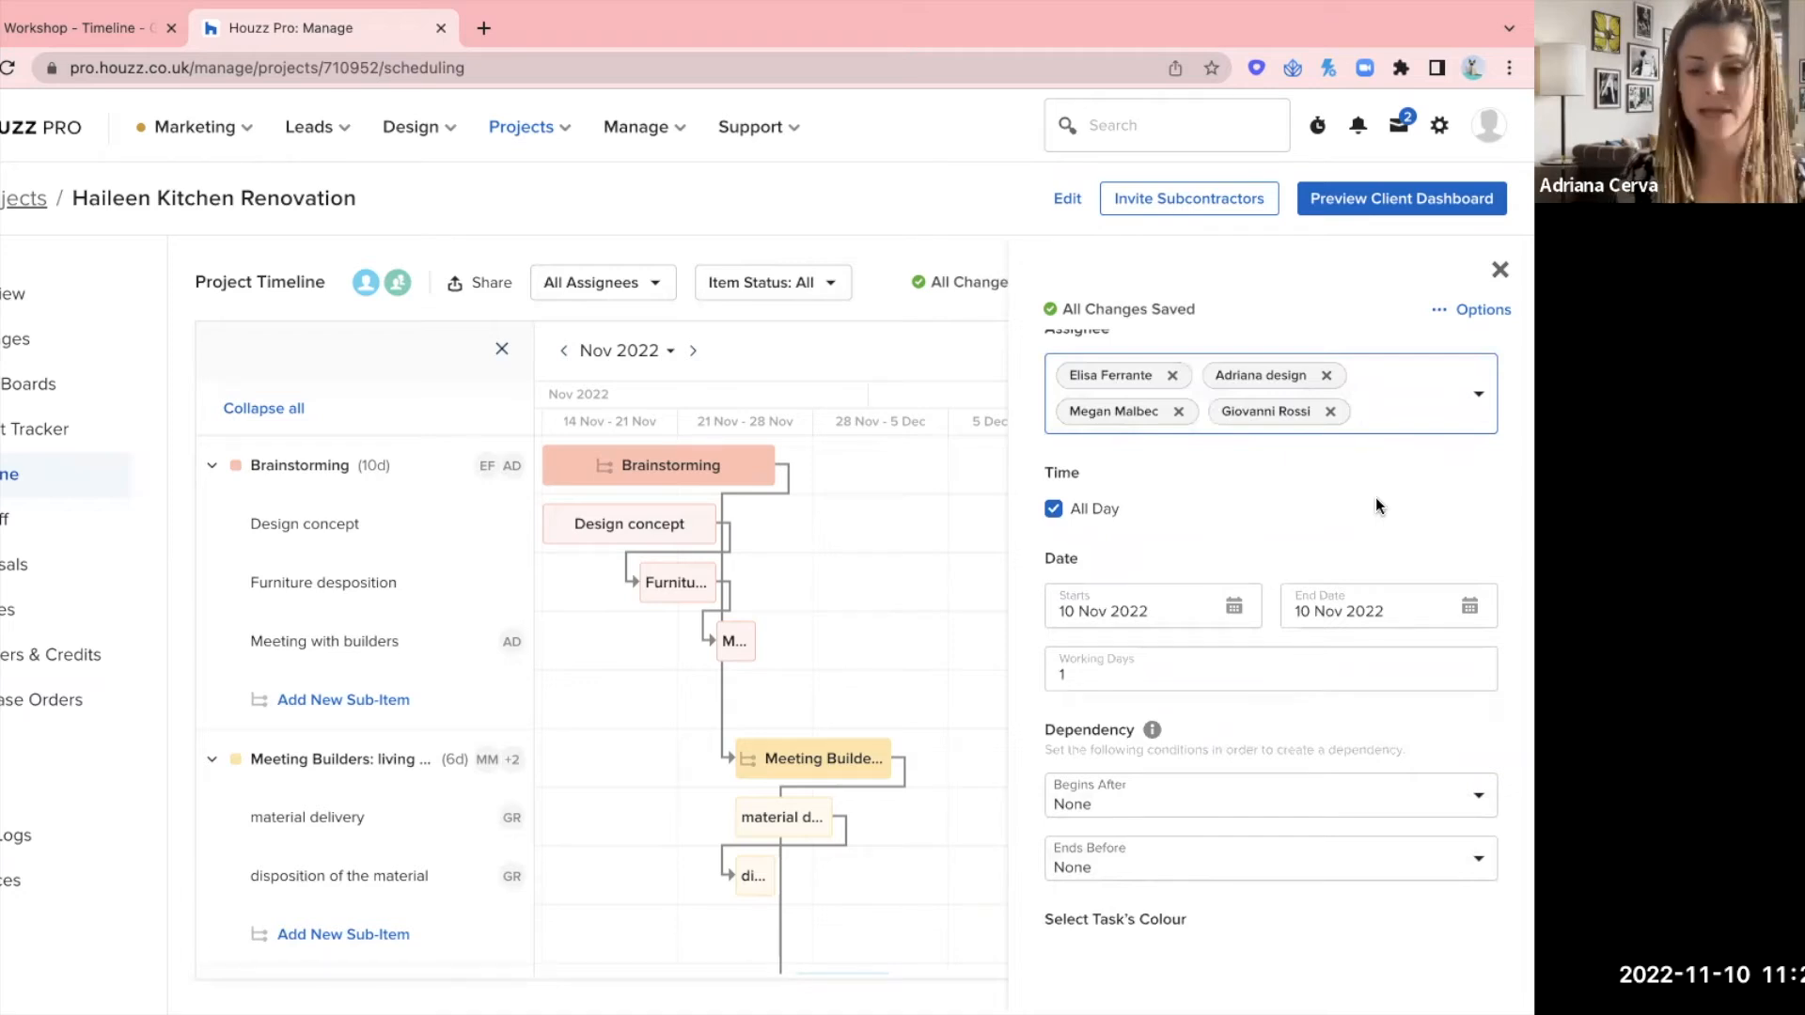
scroll(1374, 498, "down", 2)
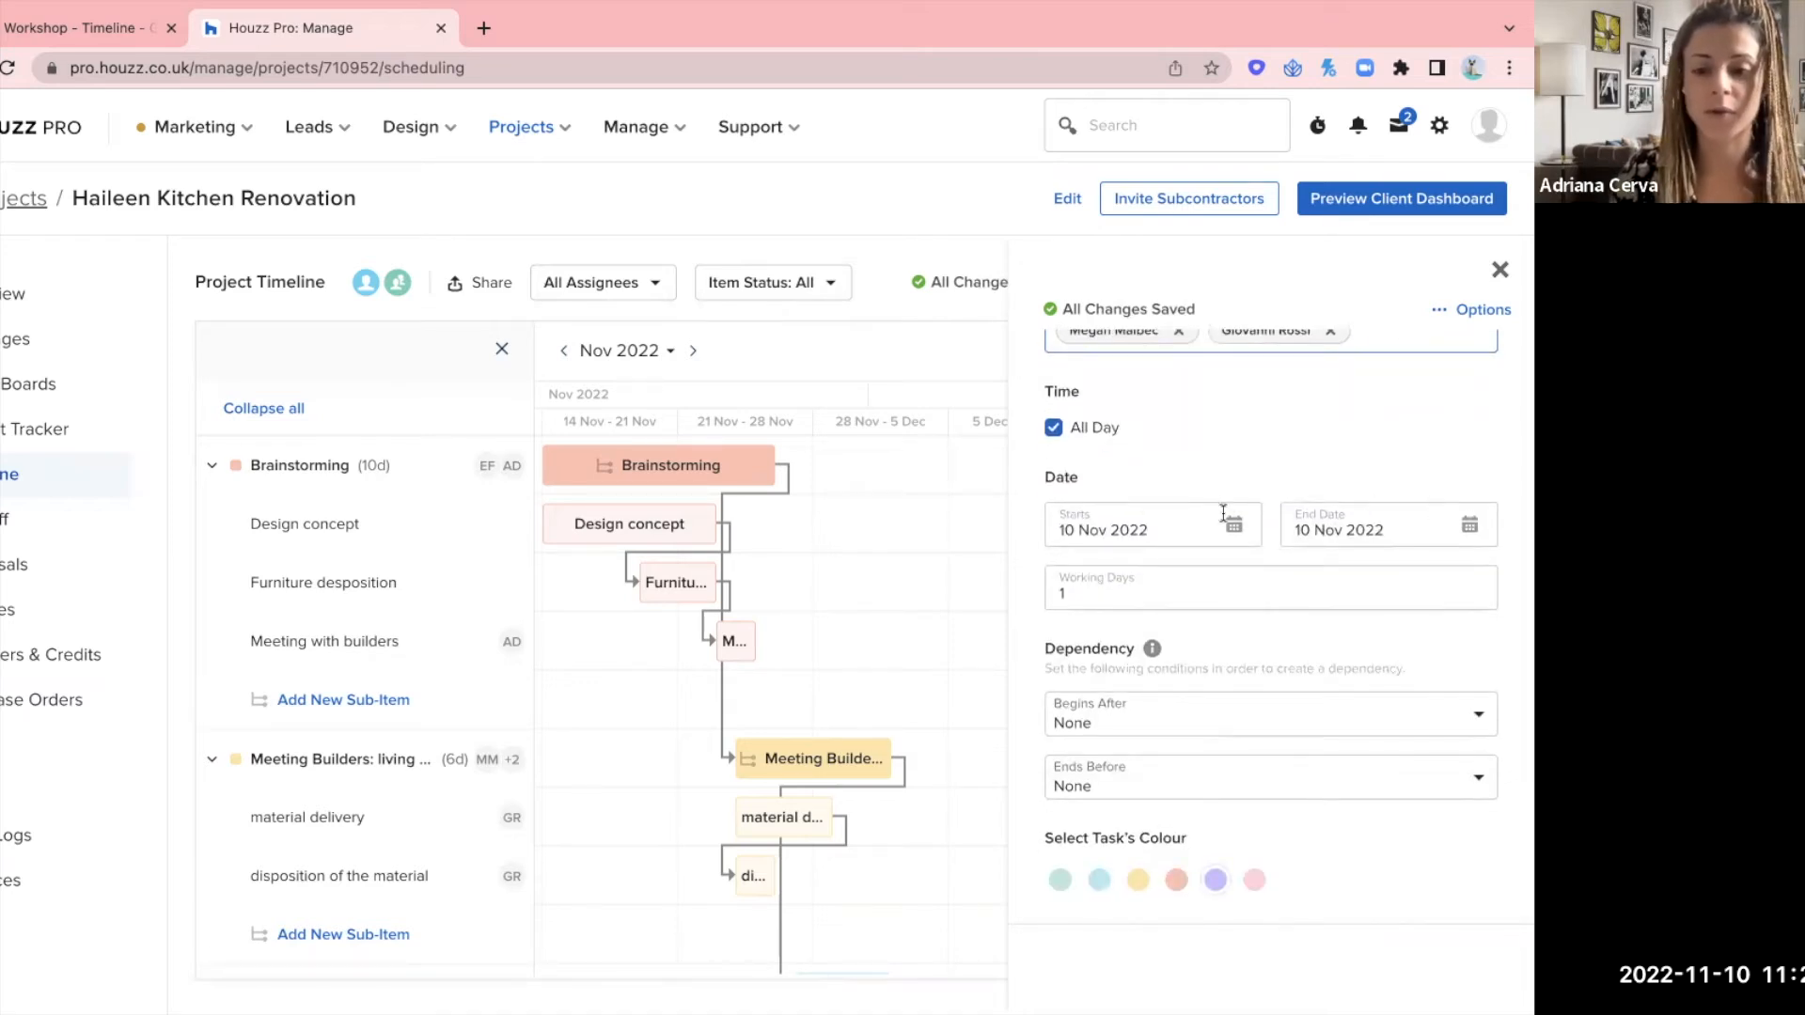
- Set the Final meeting item's end date to 11 Nov 2022 and change its task colour to salmon
left_click(1472, 529)
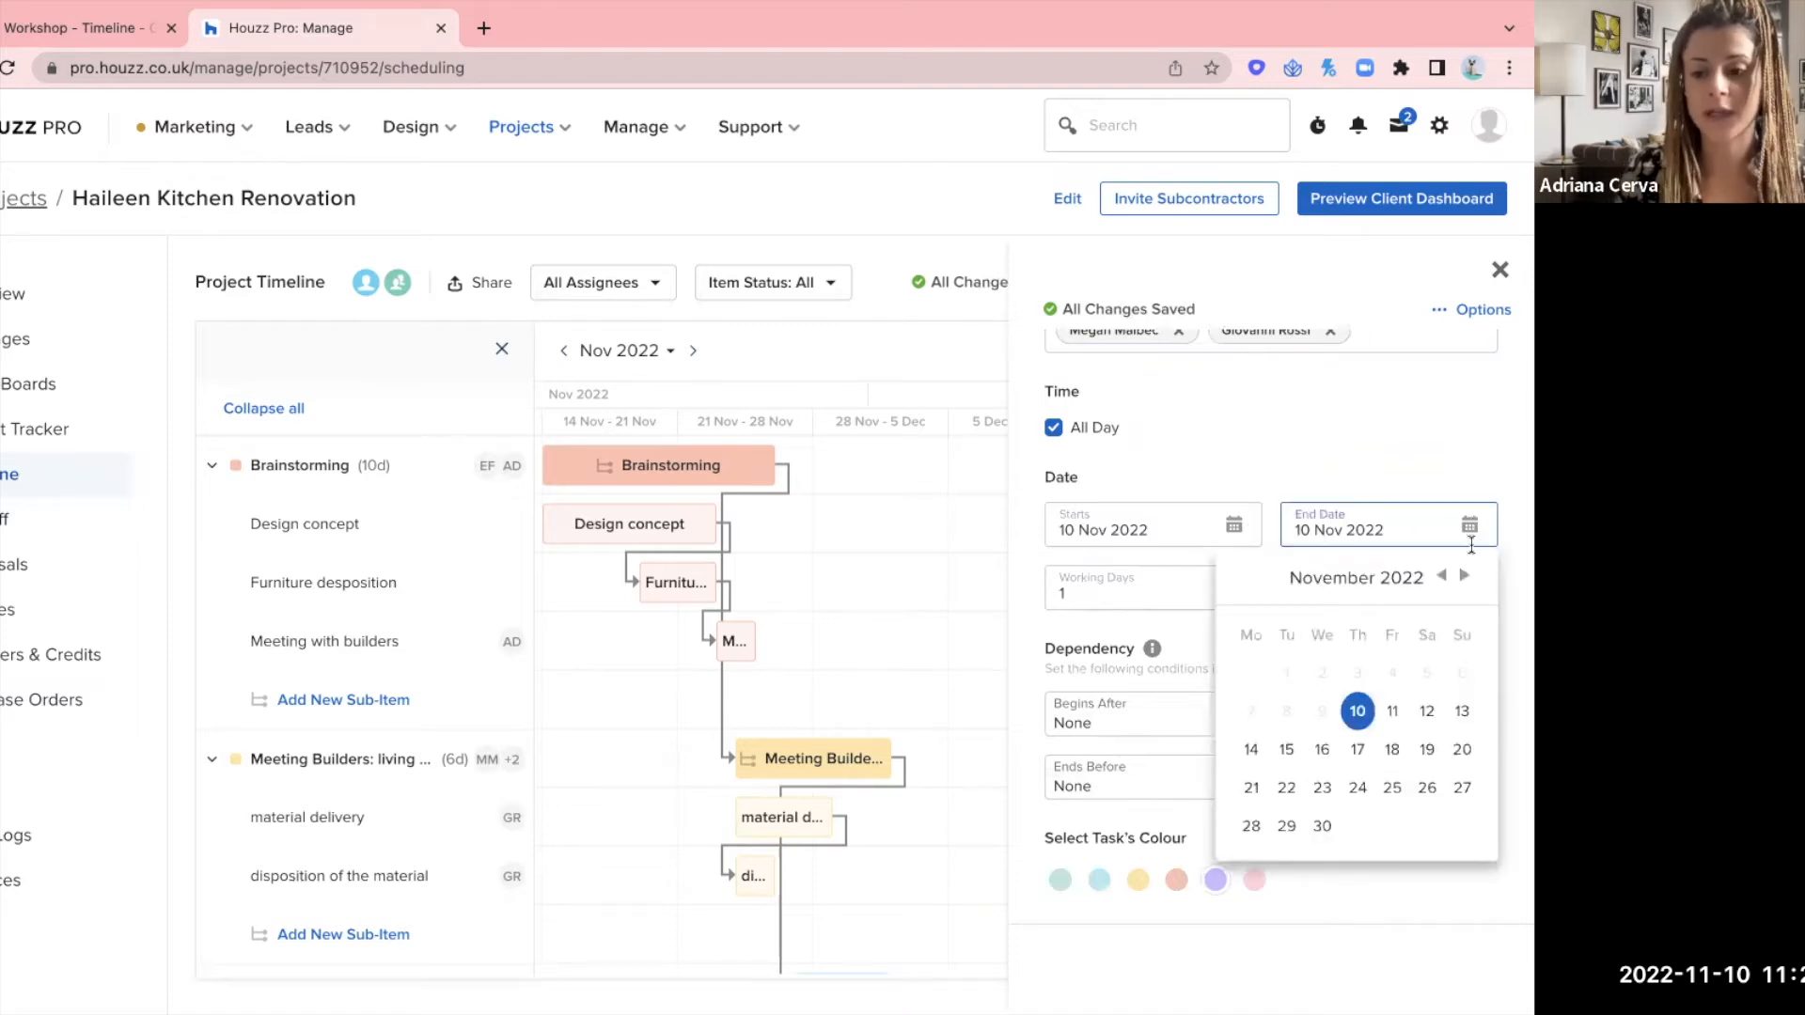
left_click(1394, 718)
scroll(1167, 591, "down", 1)
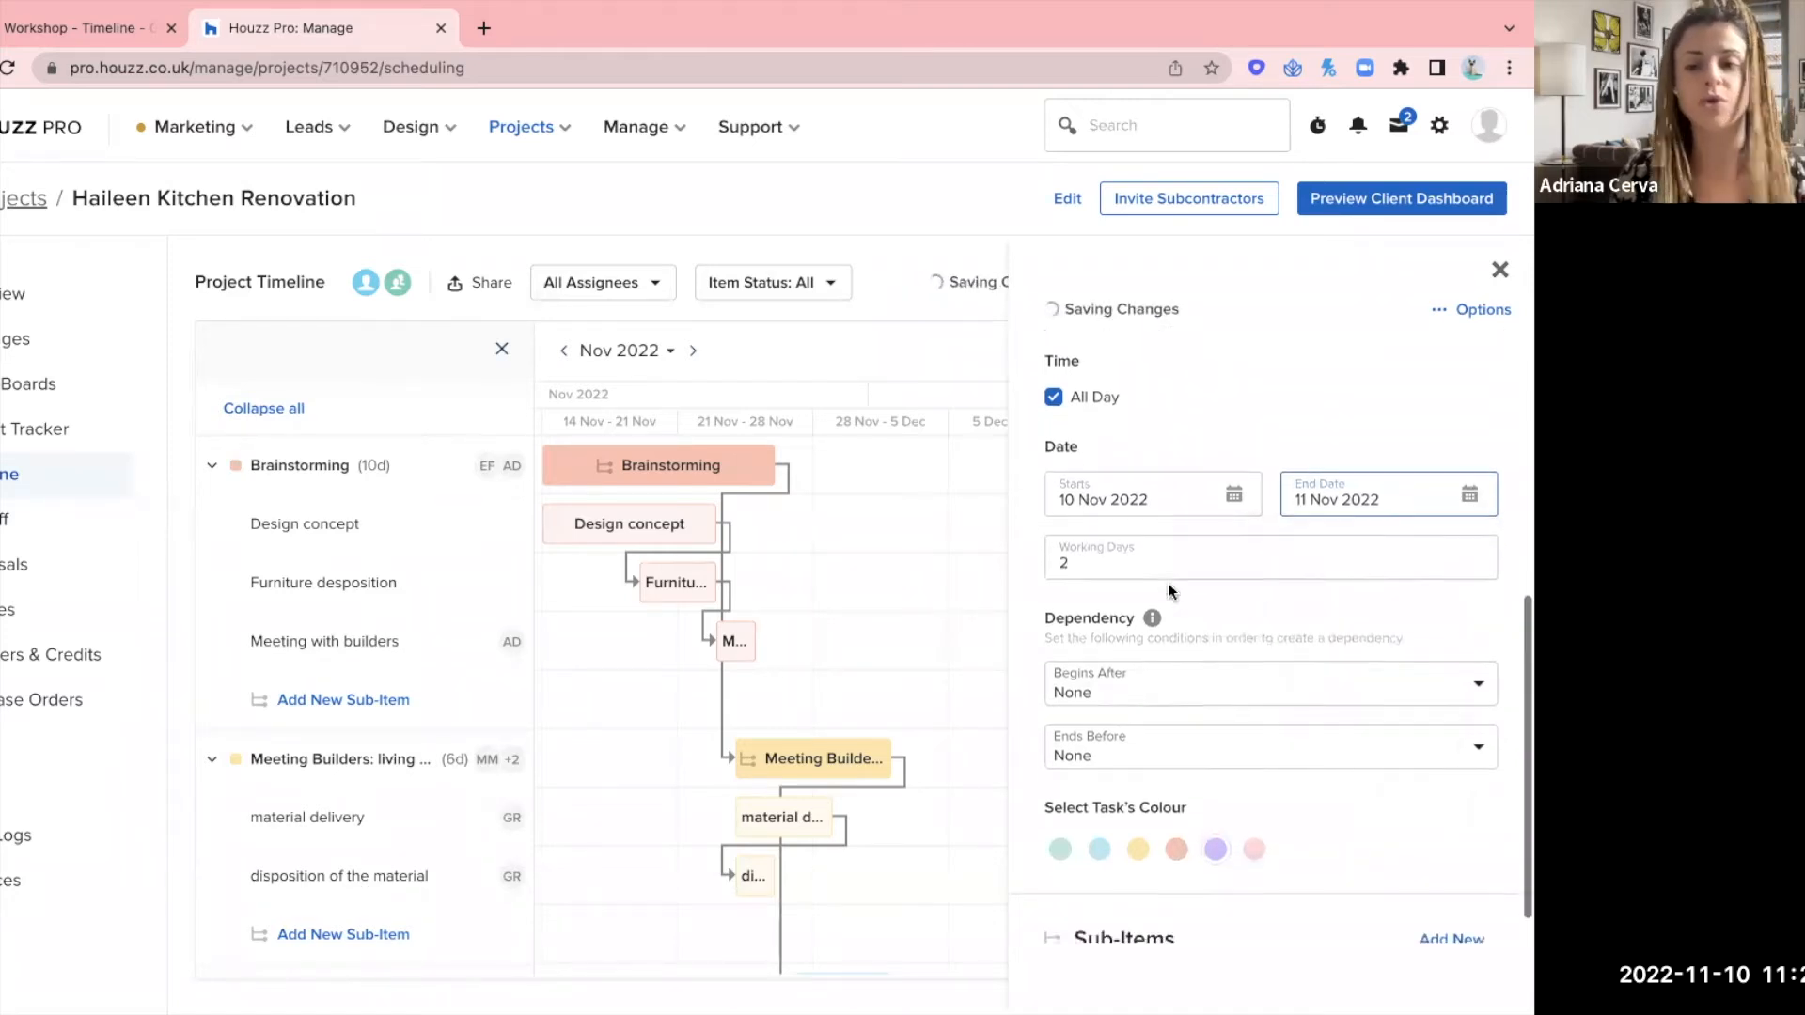
scroll(1167, 583, "down", 1)
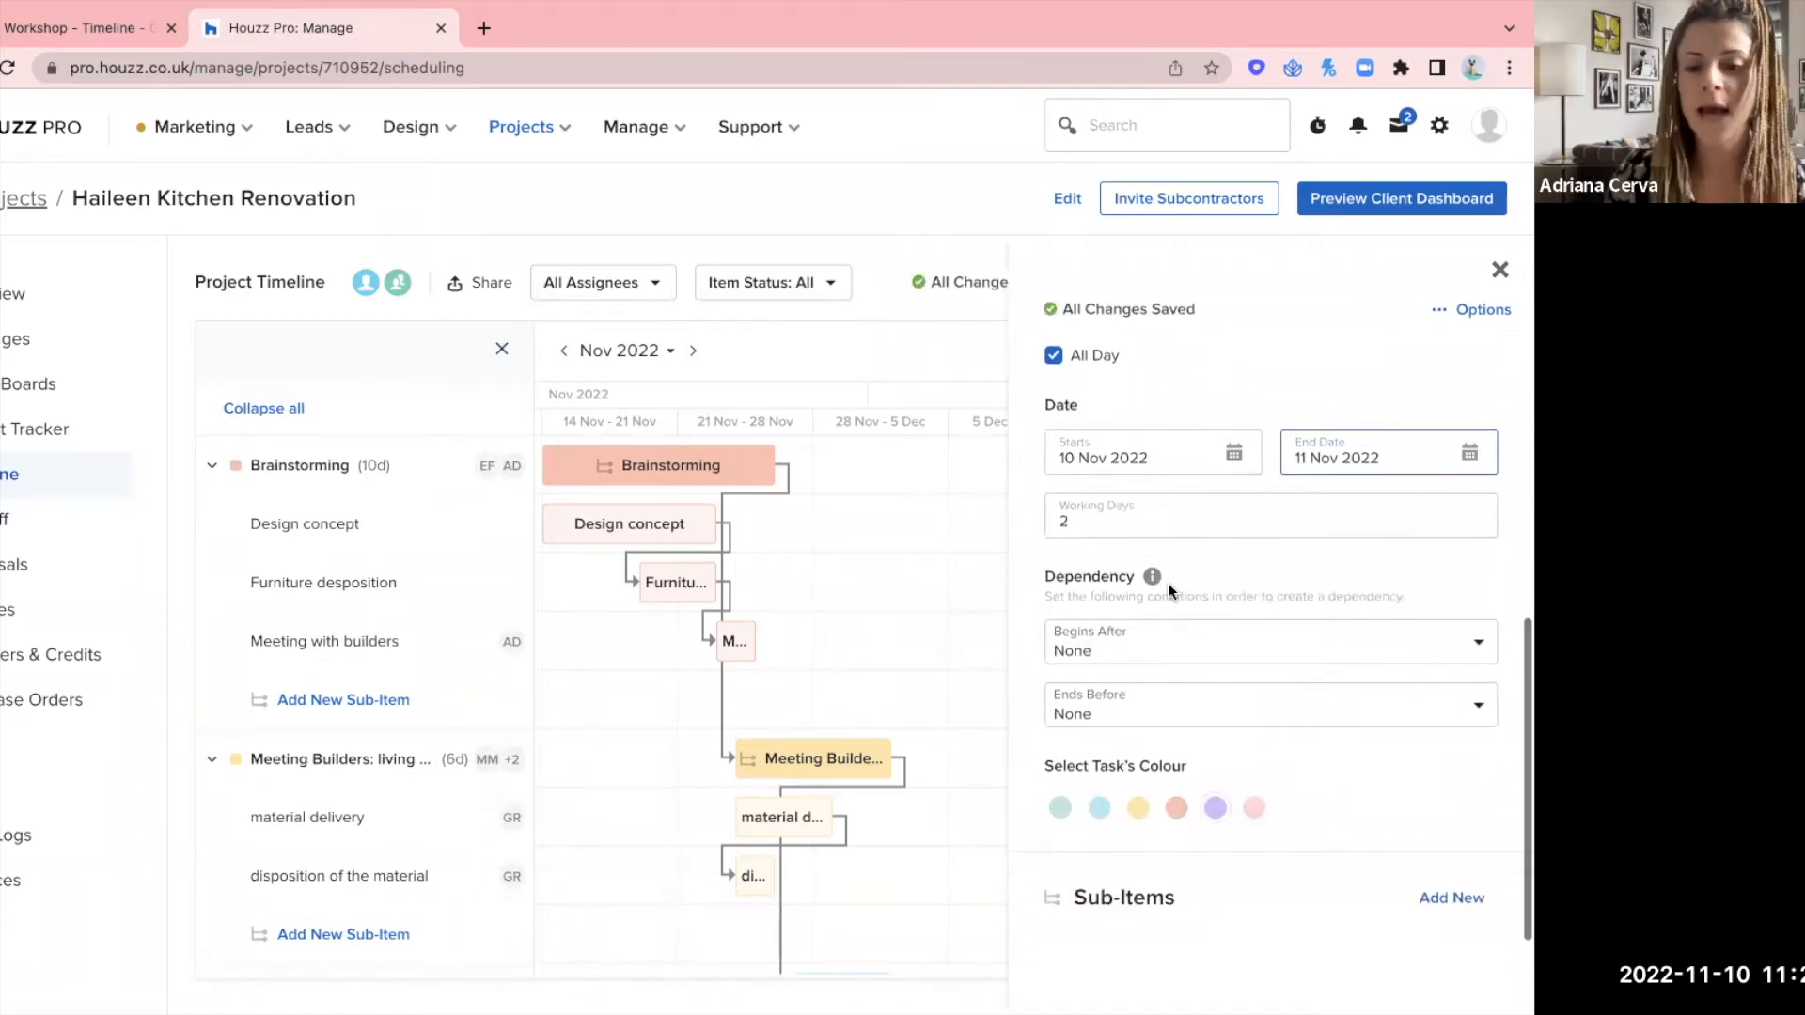
left_click(1178, 808)
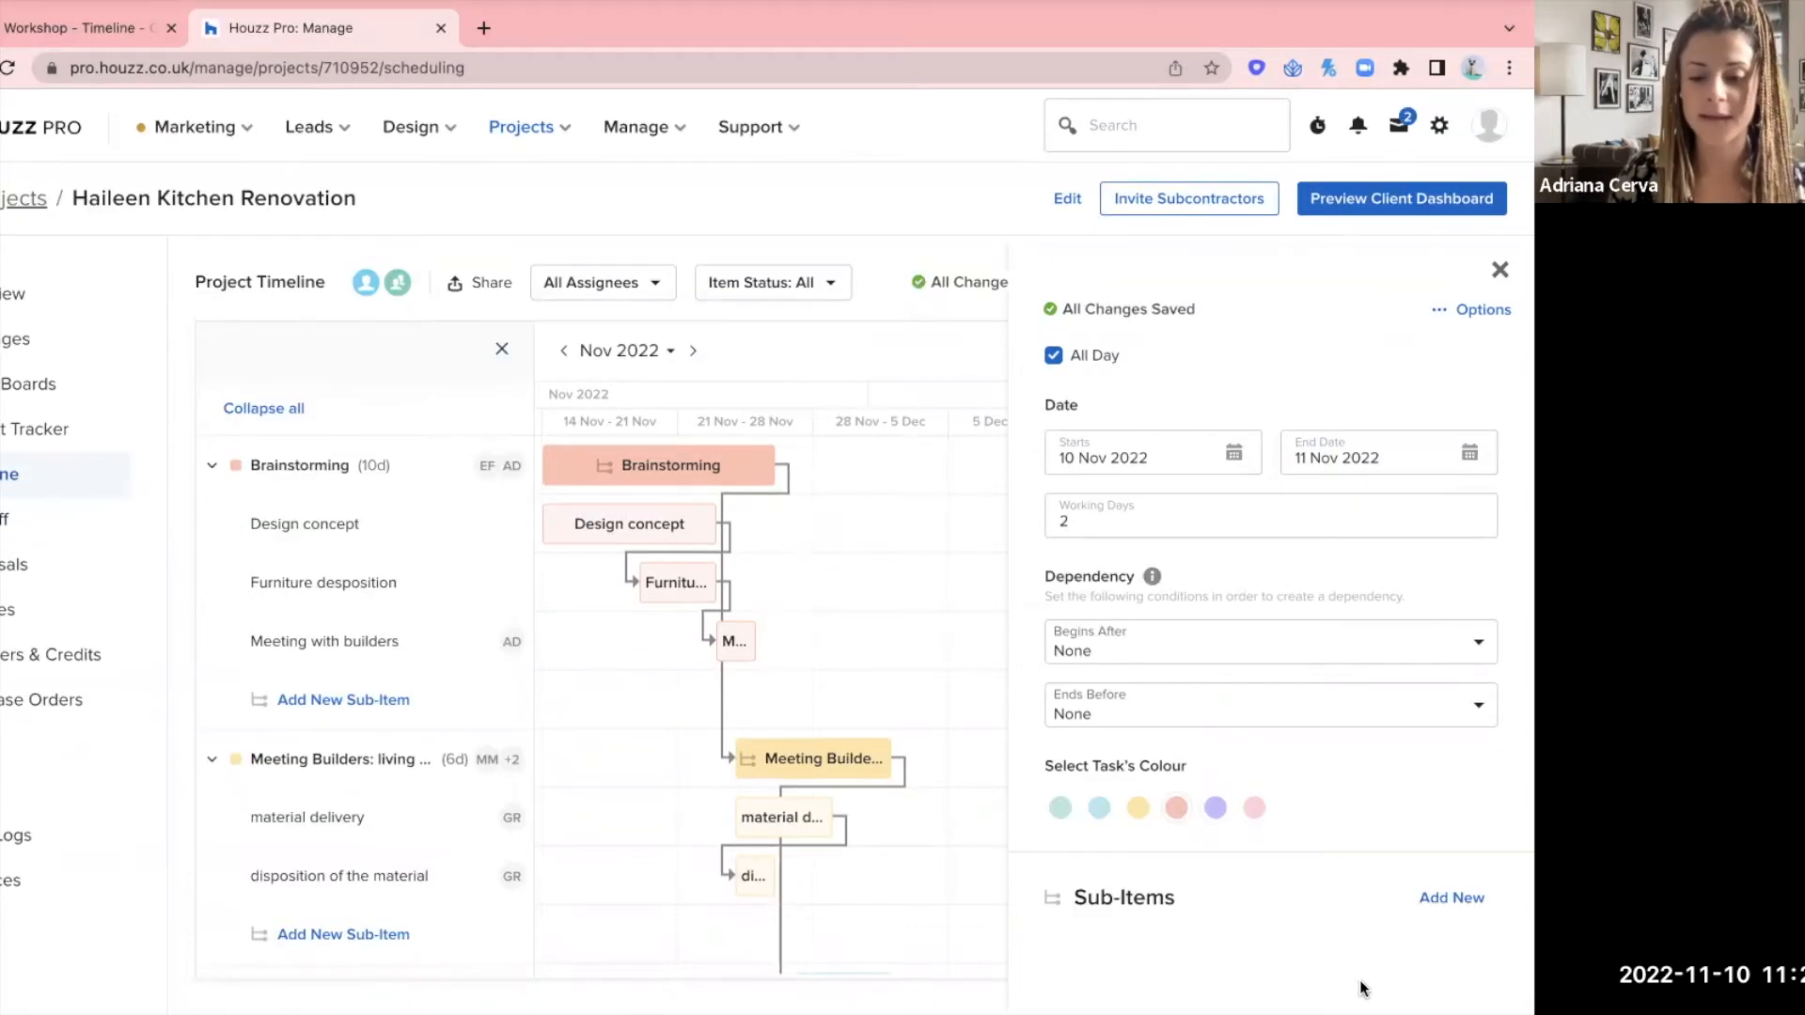
- Add a sub-item to the Final meeting item and name it "brainstorm"
left_click(1449, 898)
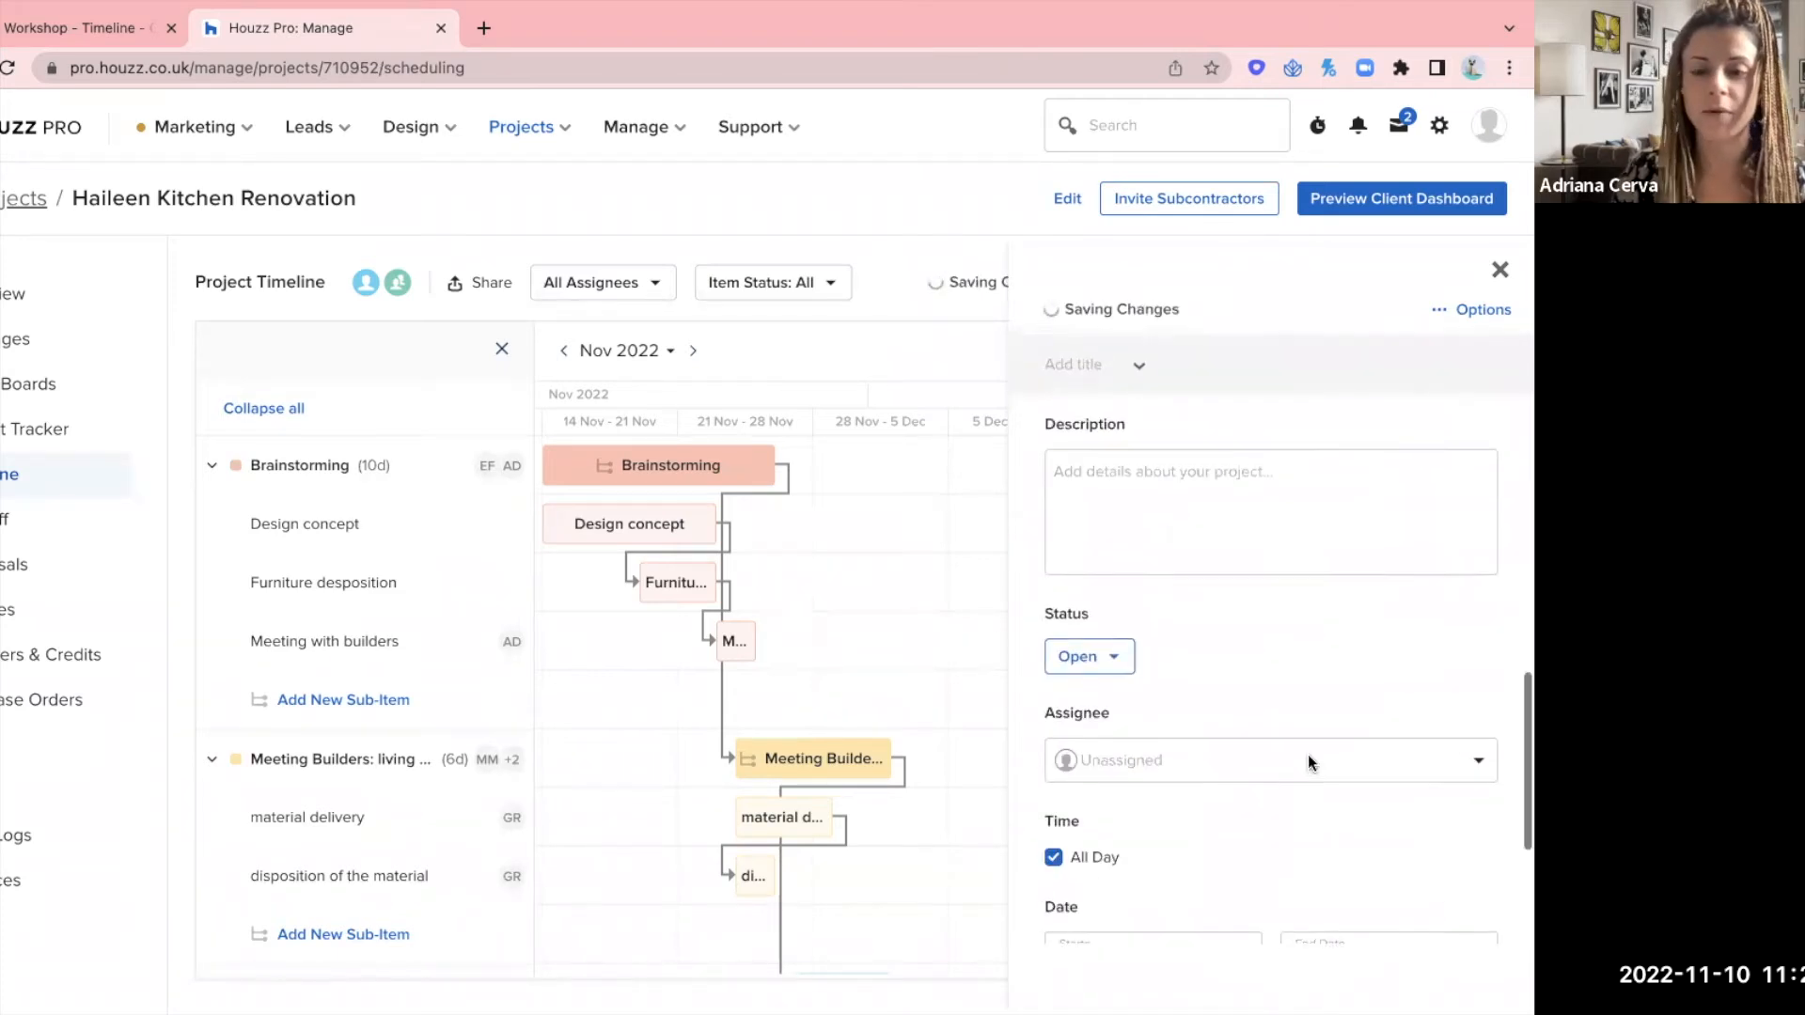
scroll(1354, 546, "down", 3)
scroll(1204, 438, "up", 3)
left_click(1109, 393)
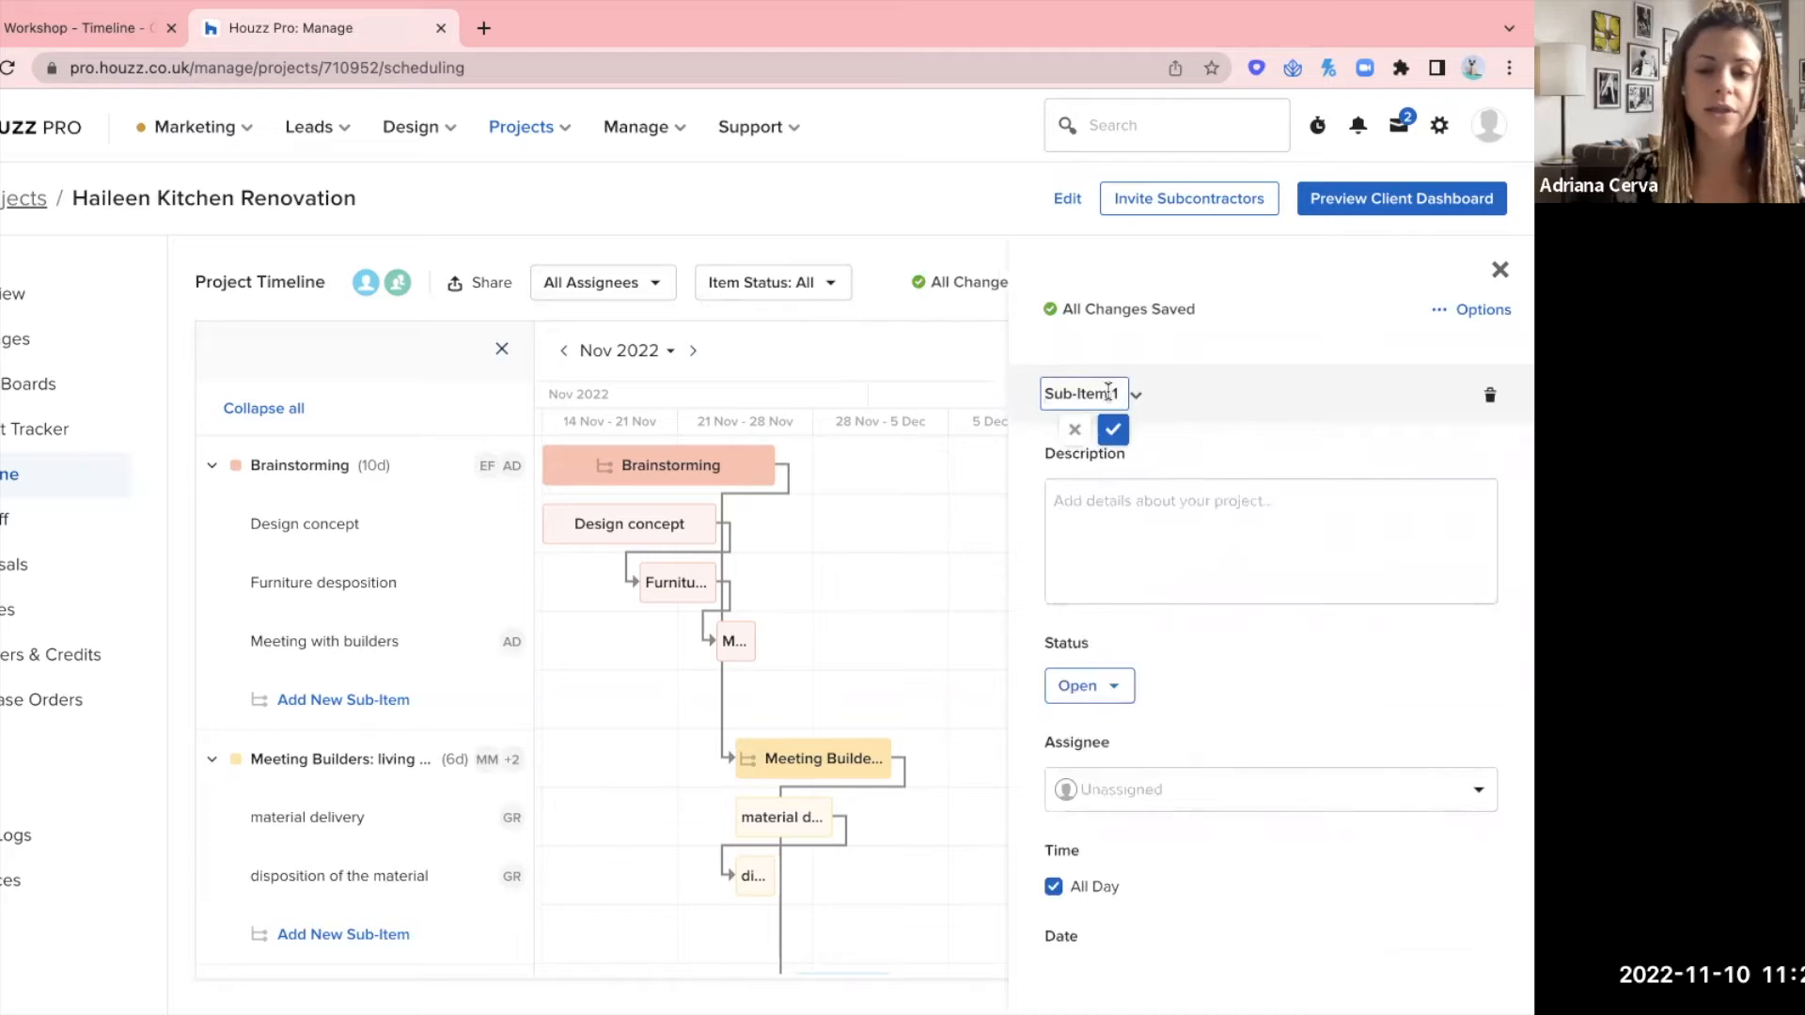
triple_click(1108, 393)
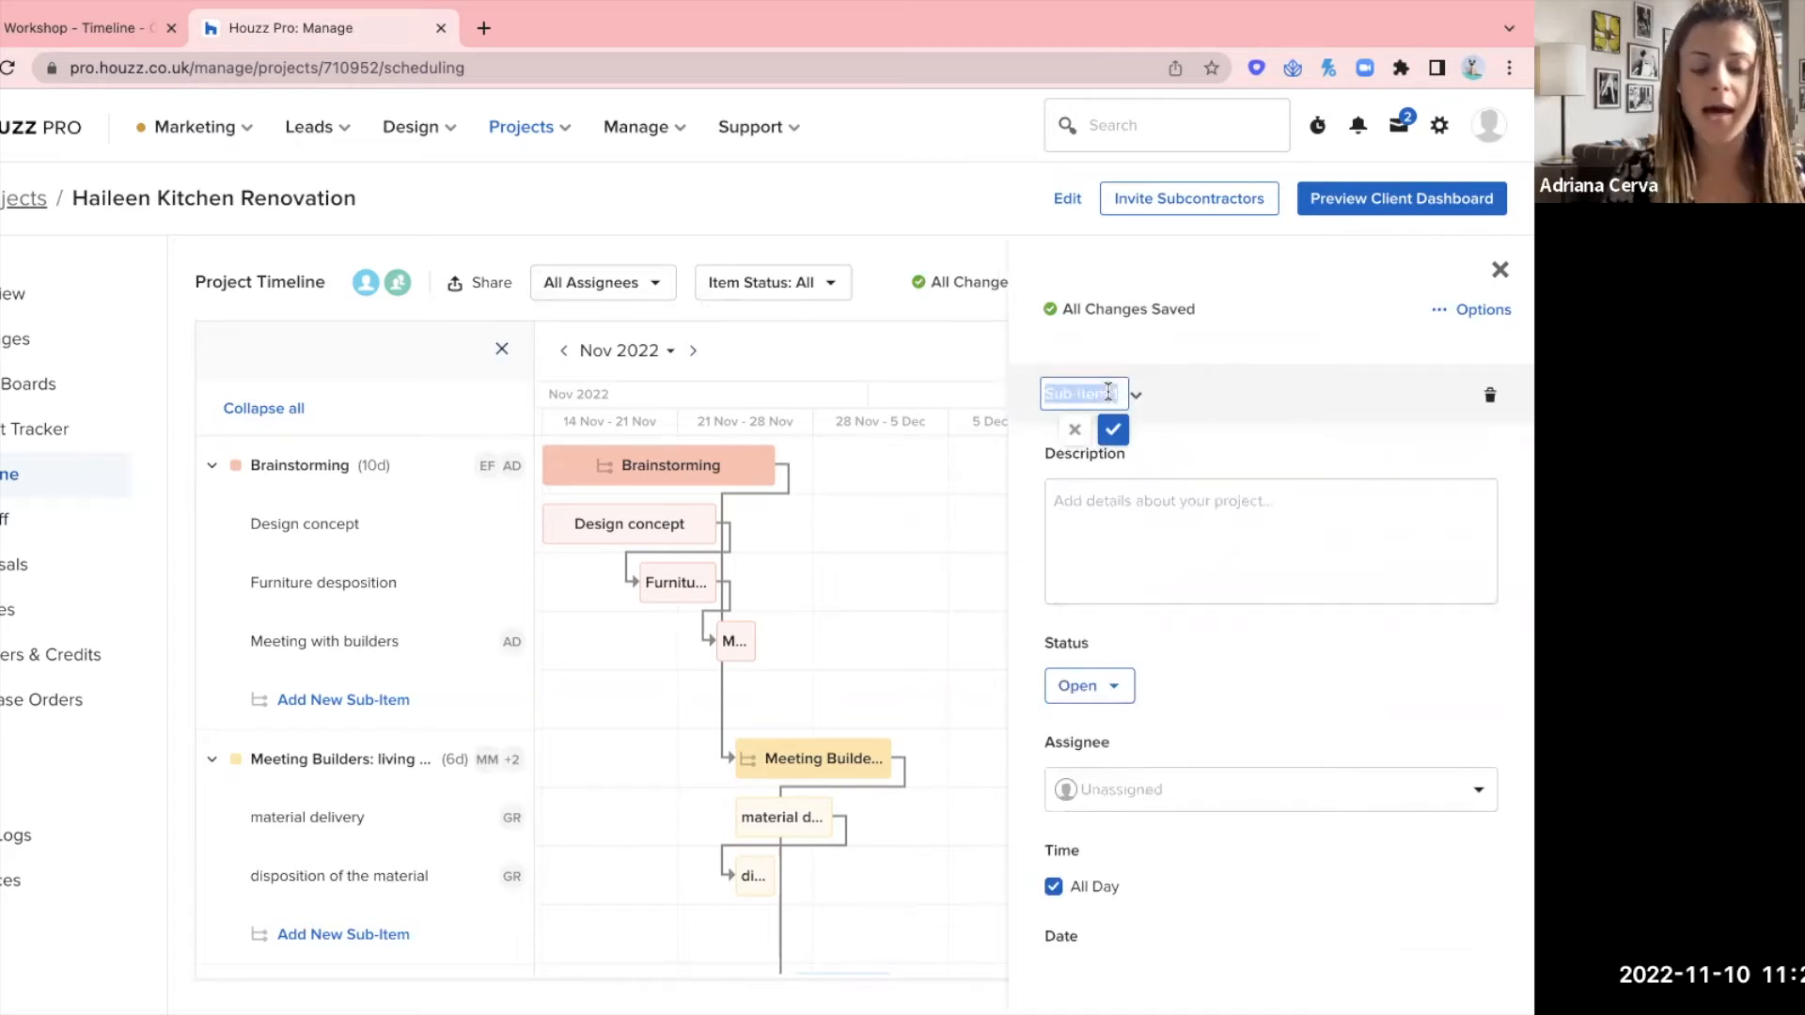
type("brai")
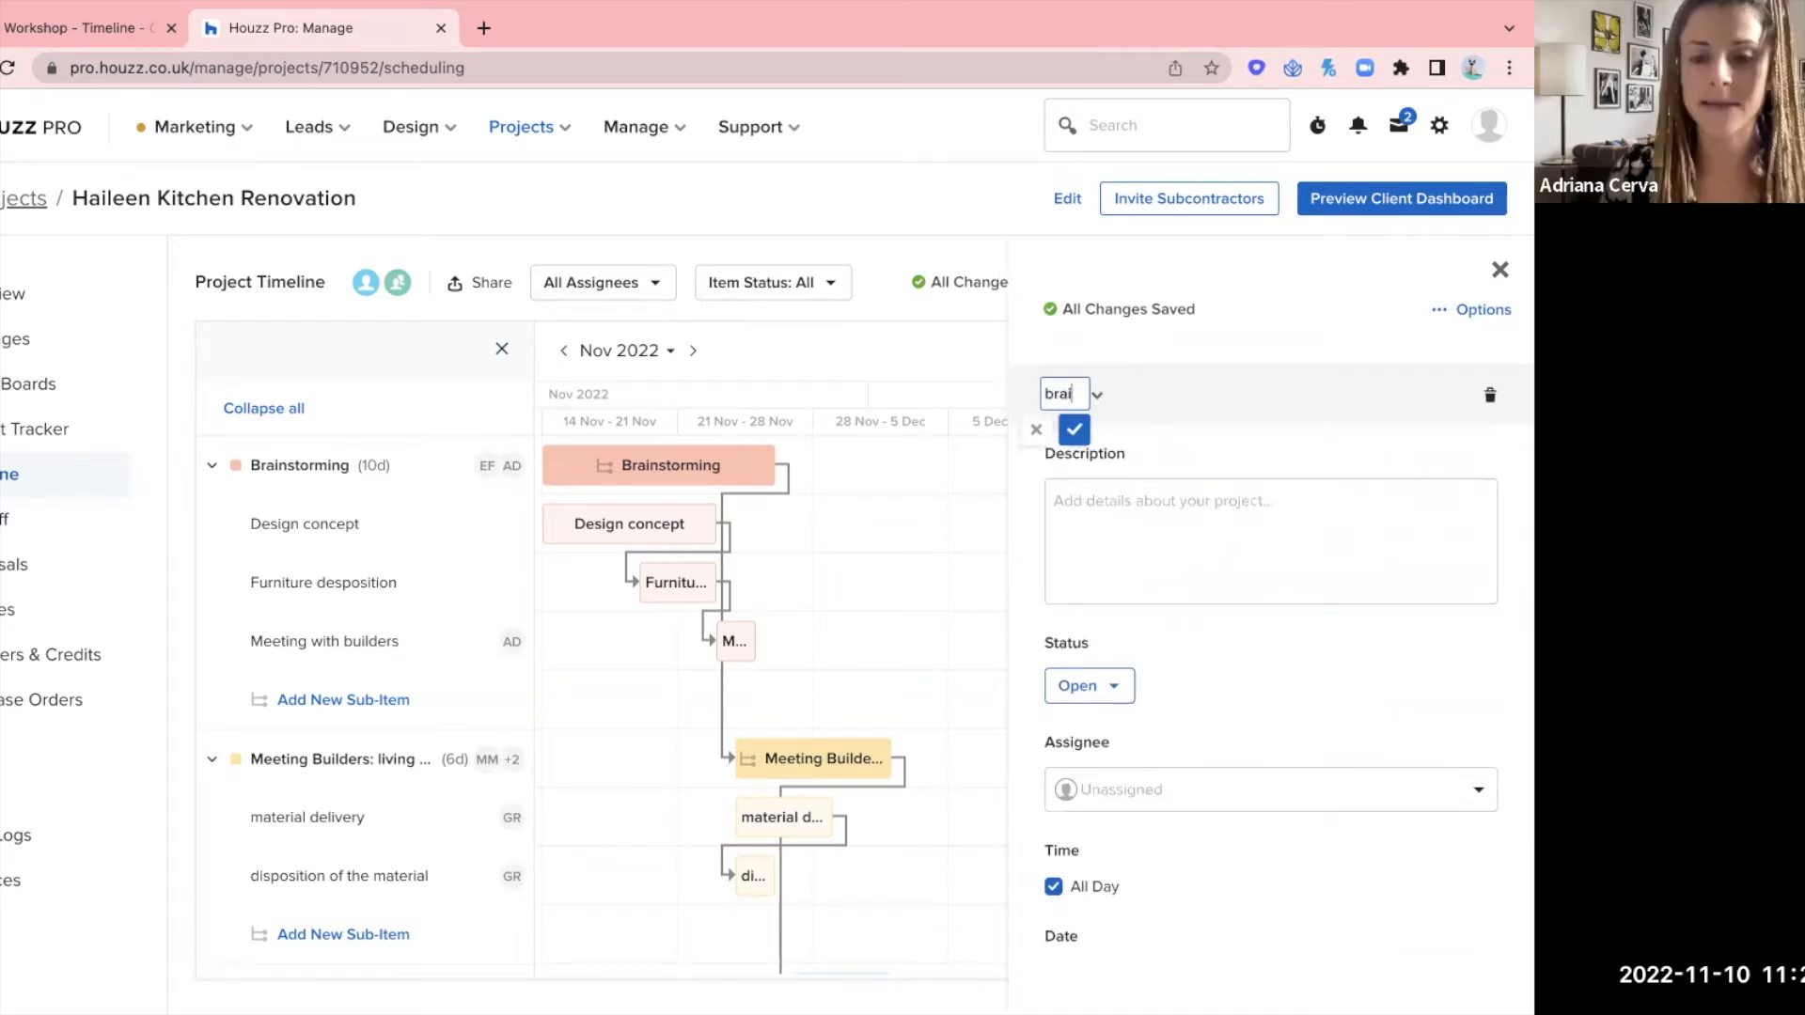
type("nstorm")
left_click(1099, 429)
- Enter "Catch up with team, and the homeowner, over the work done." as the brainstorm sub-item's description
left_click(1119, 509)
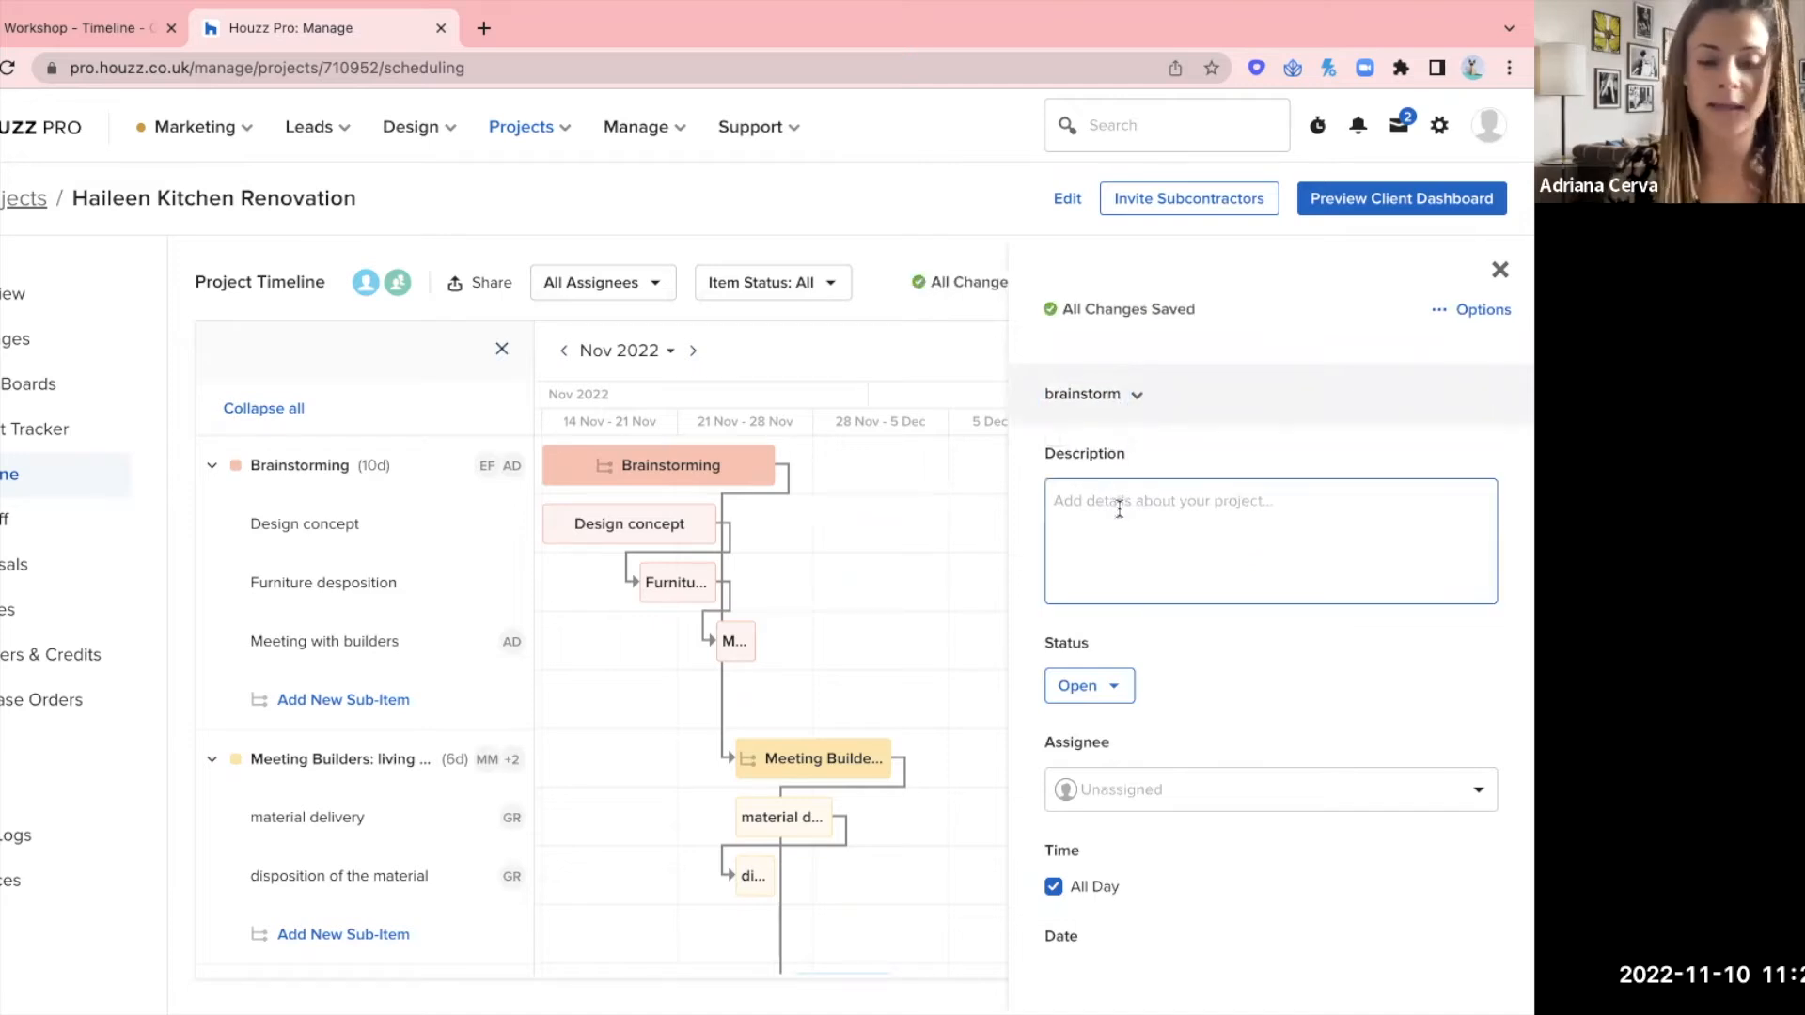
type("C")
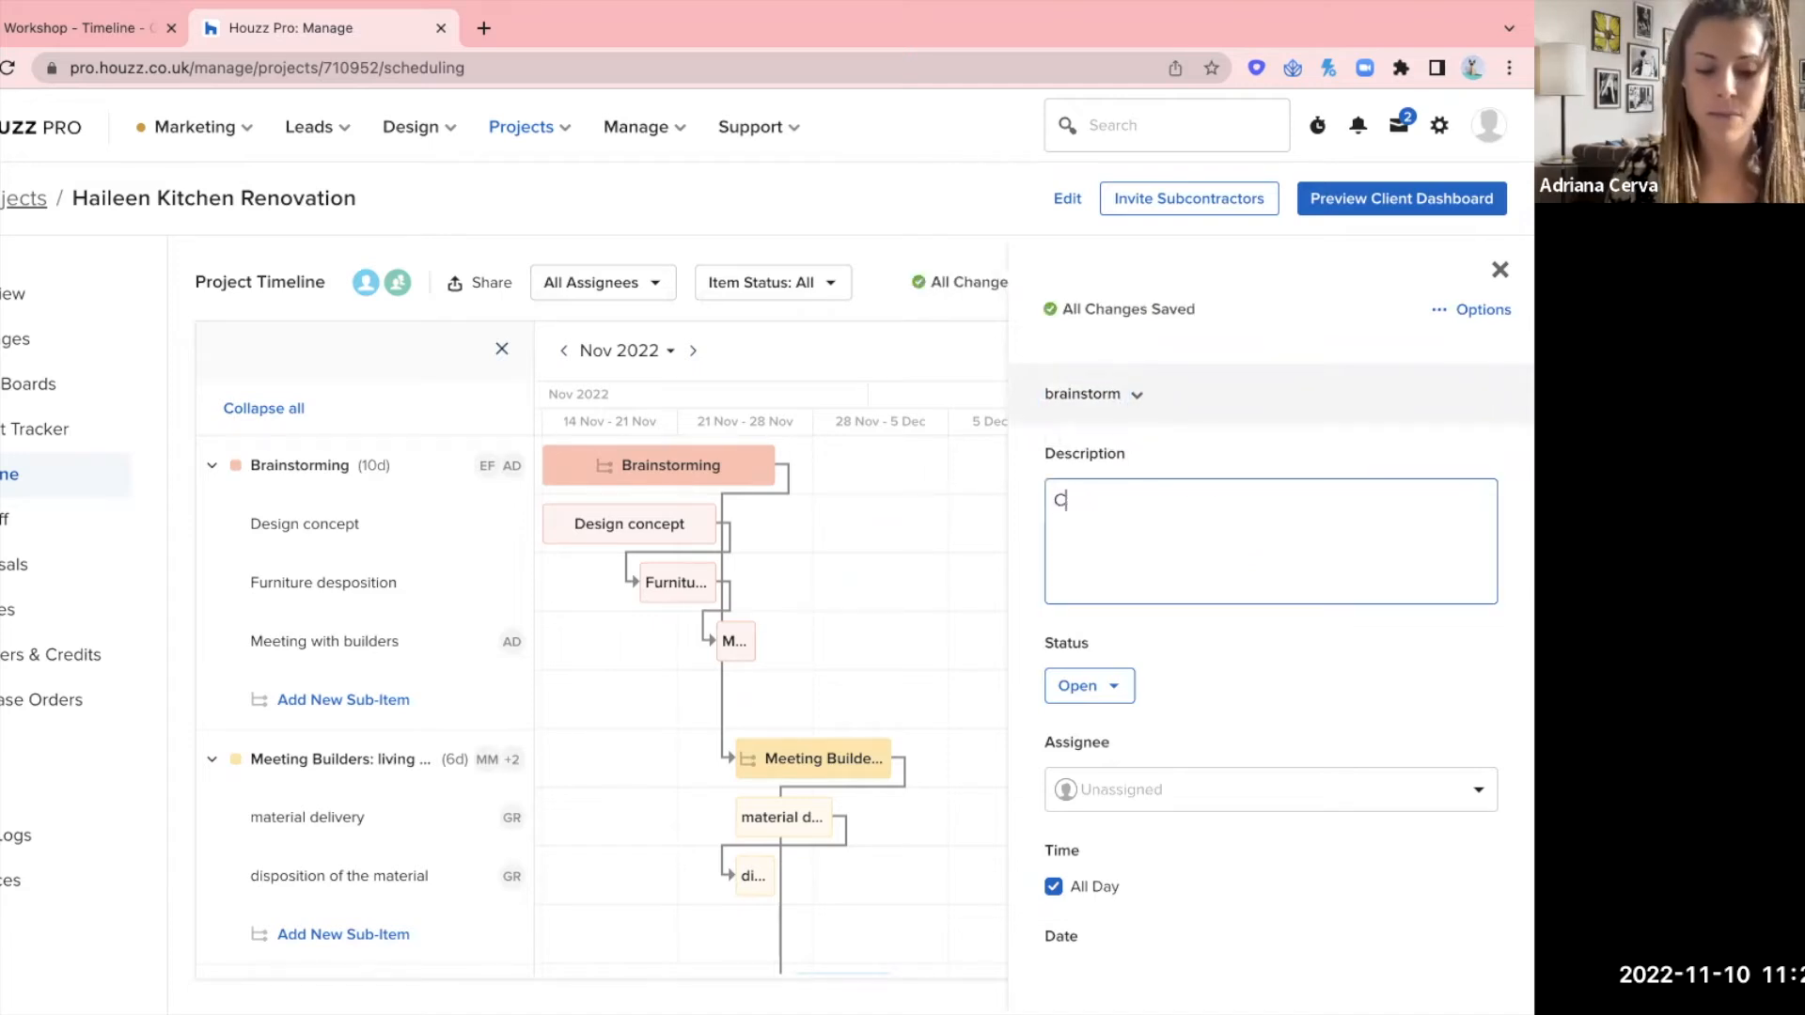
type("atch up wi")
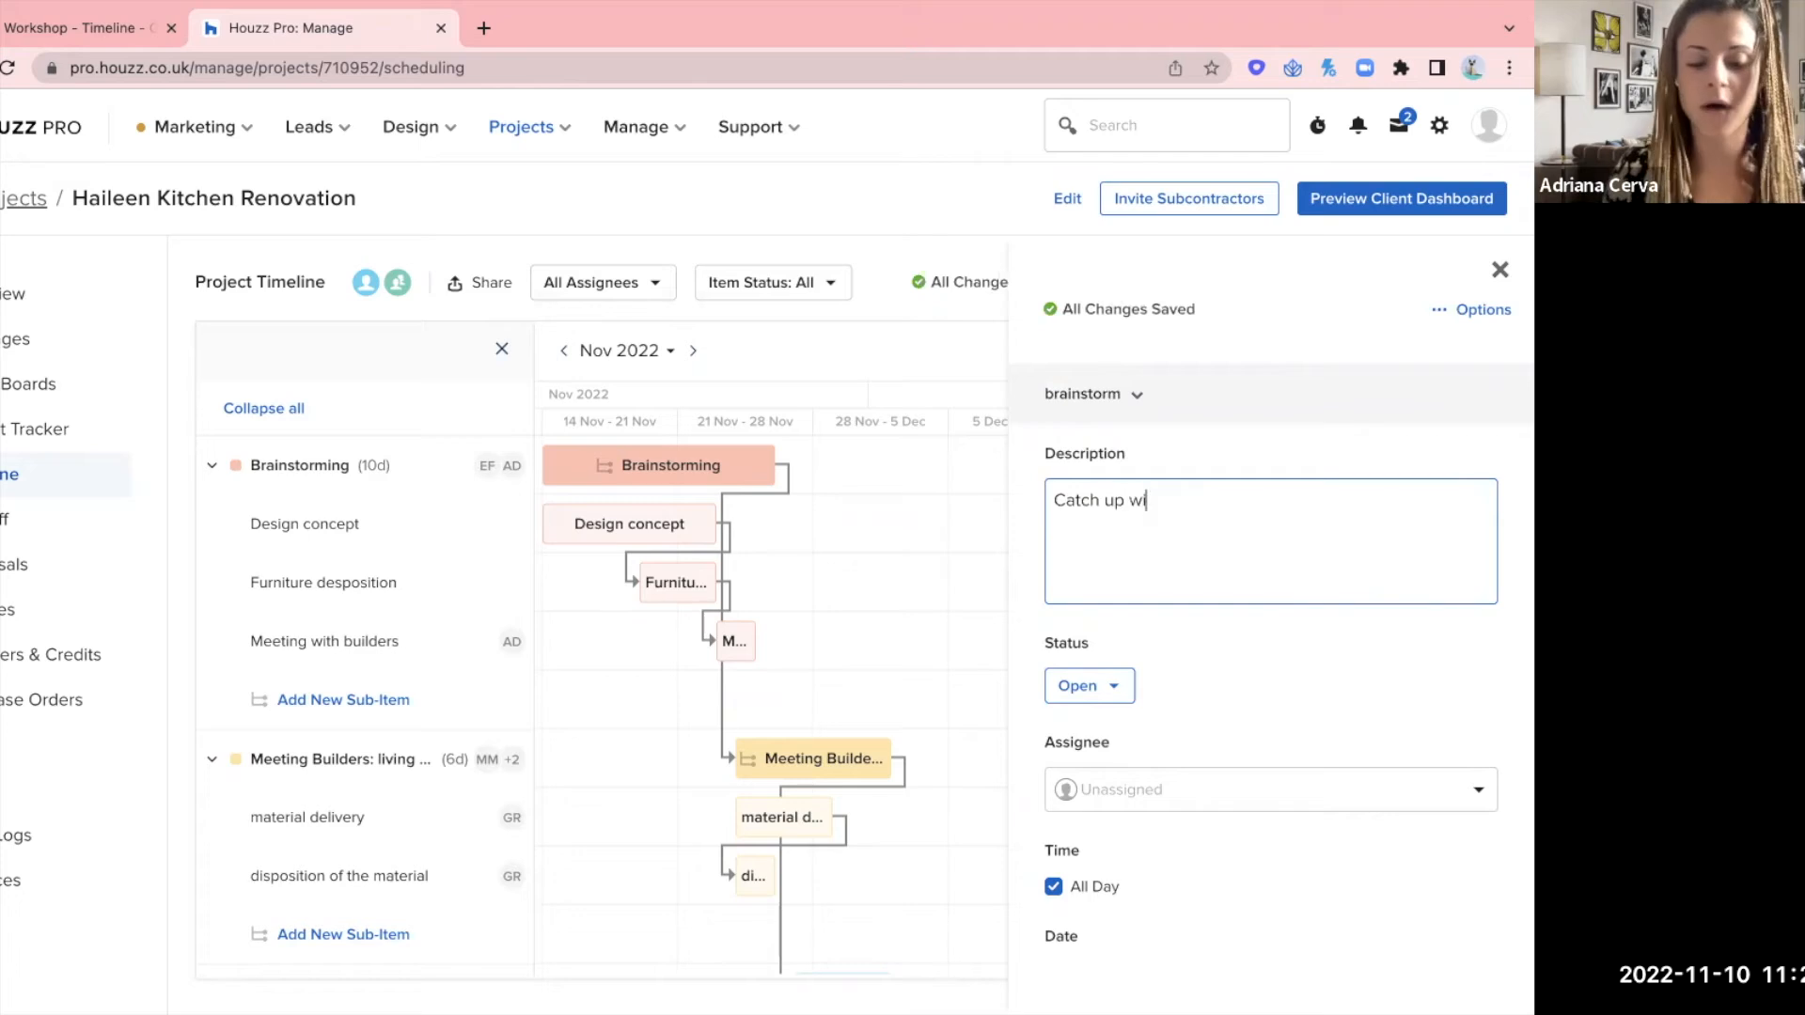
type("th team o")
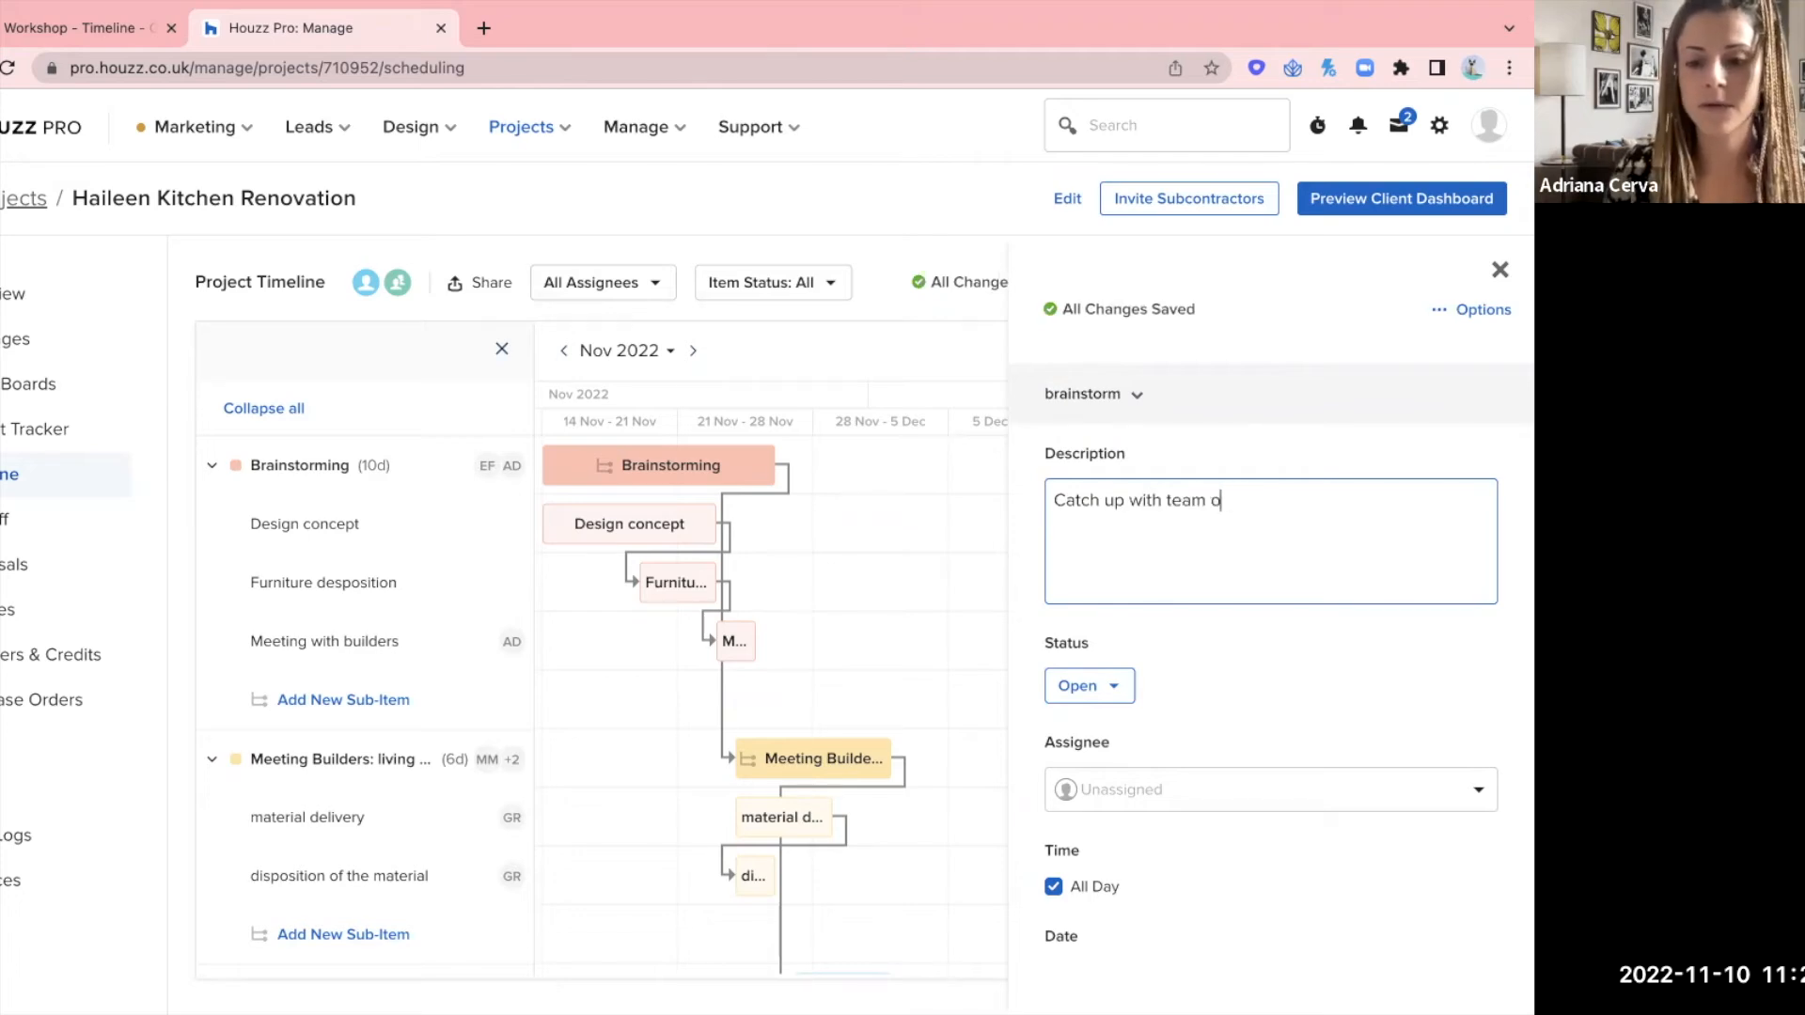
type("ver the work donen")
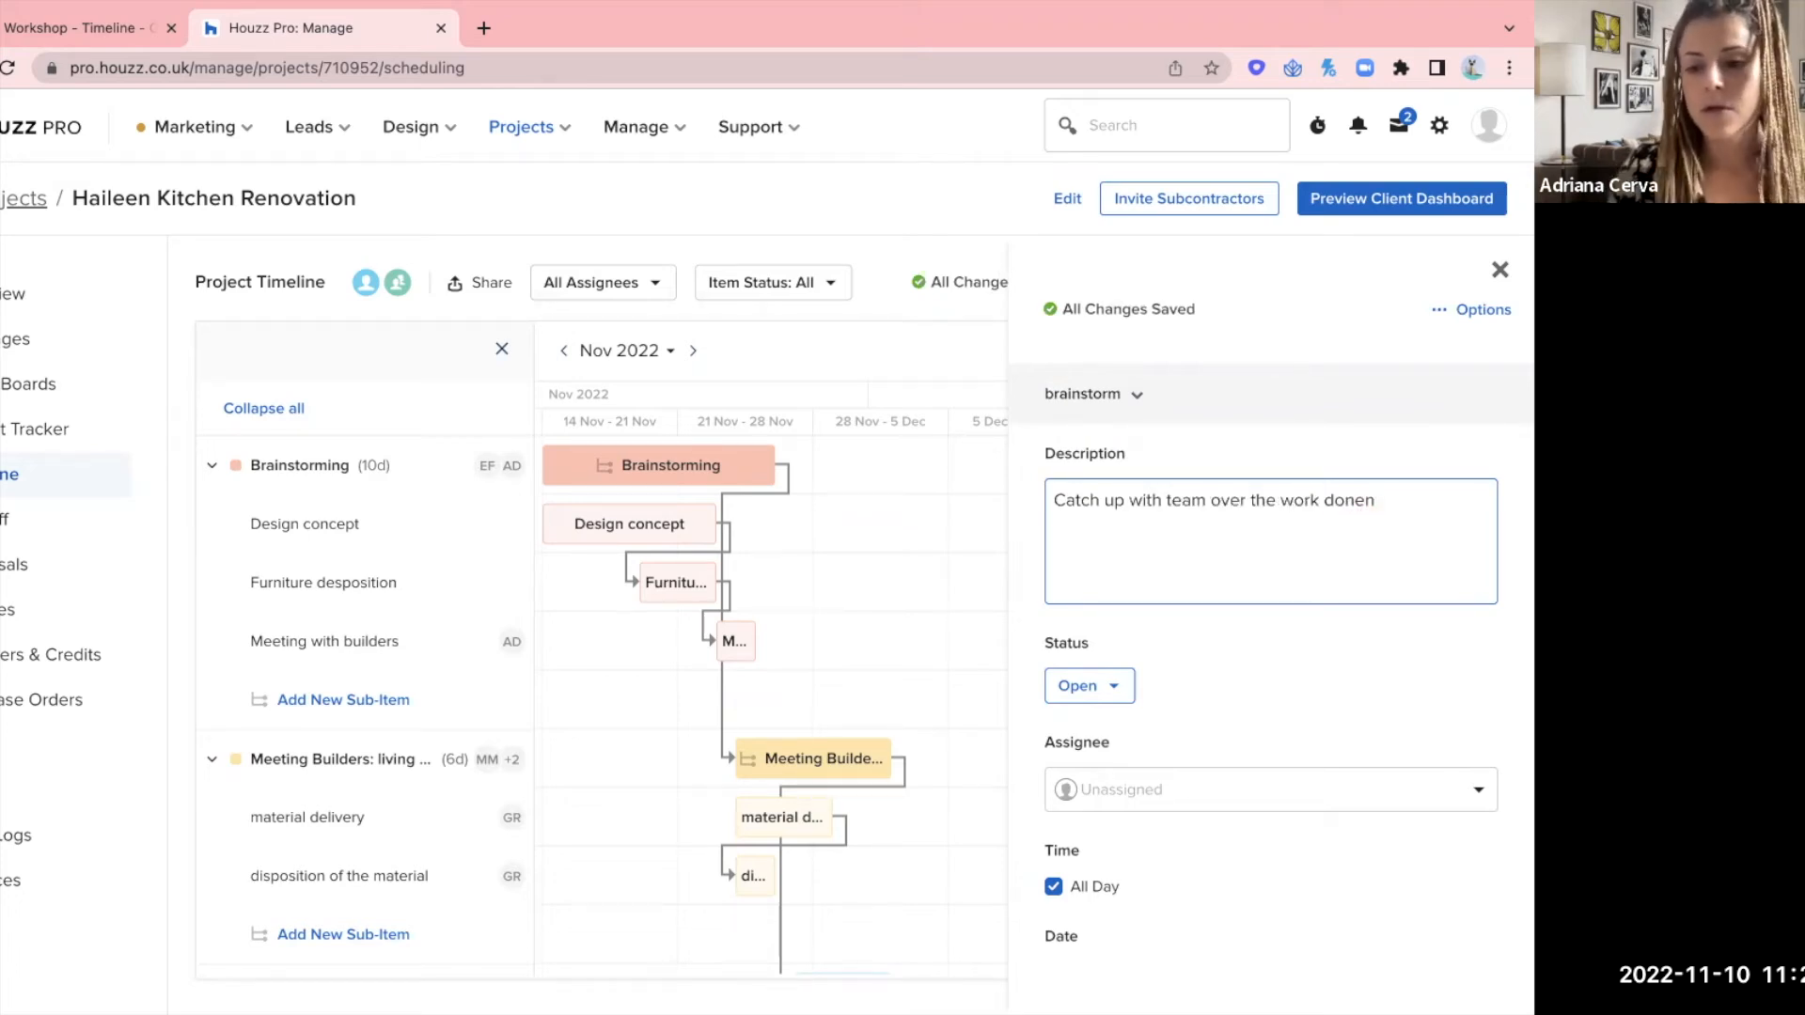
key("BackSpace")
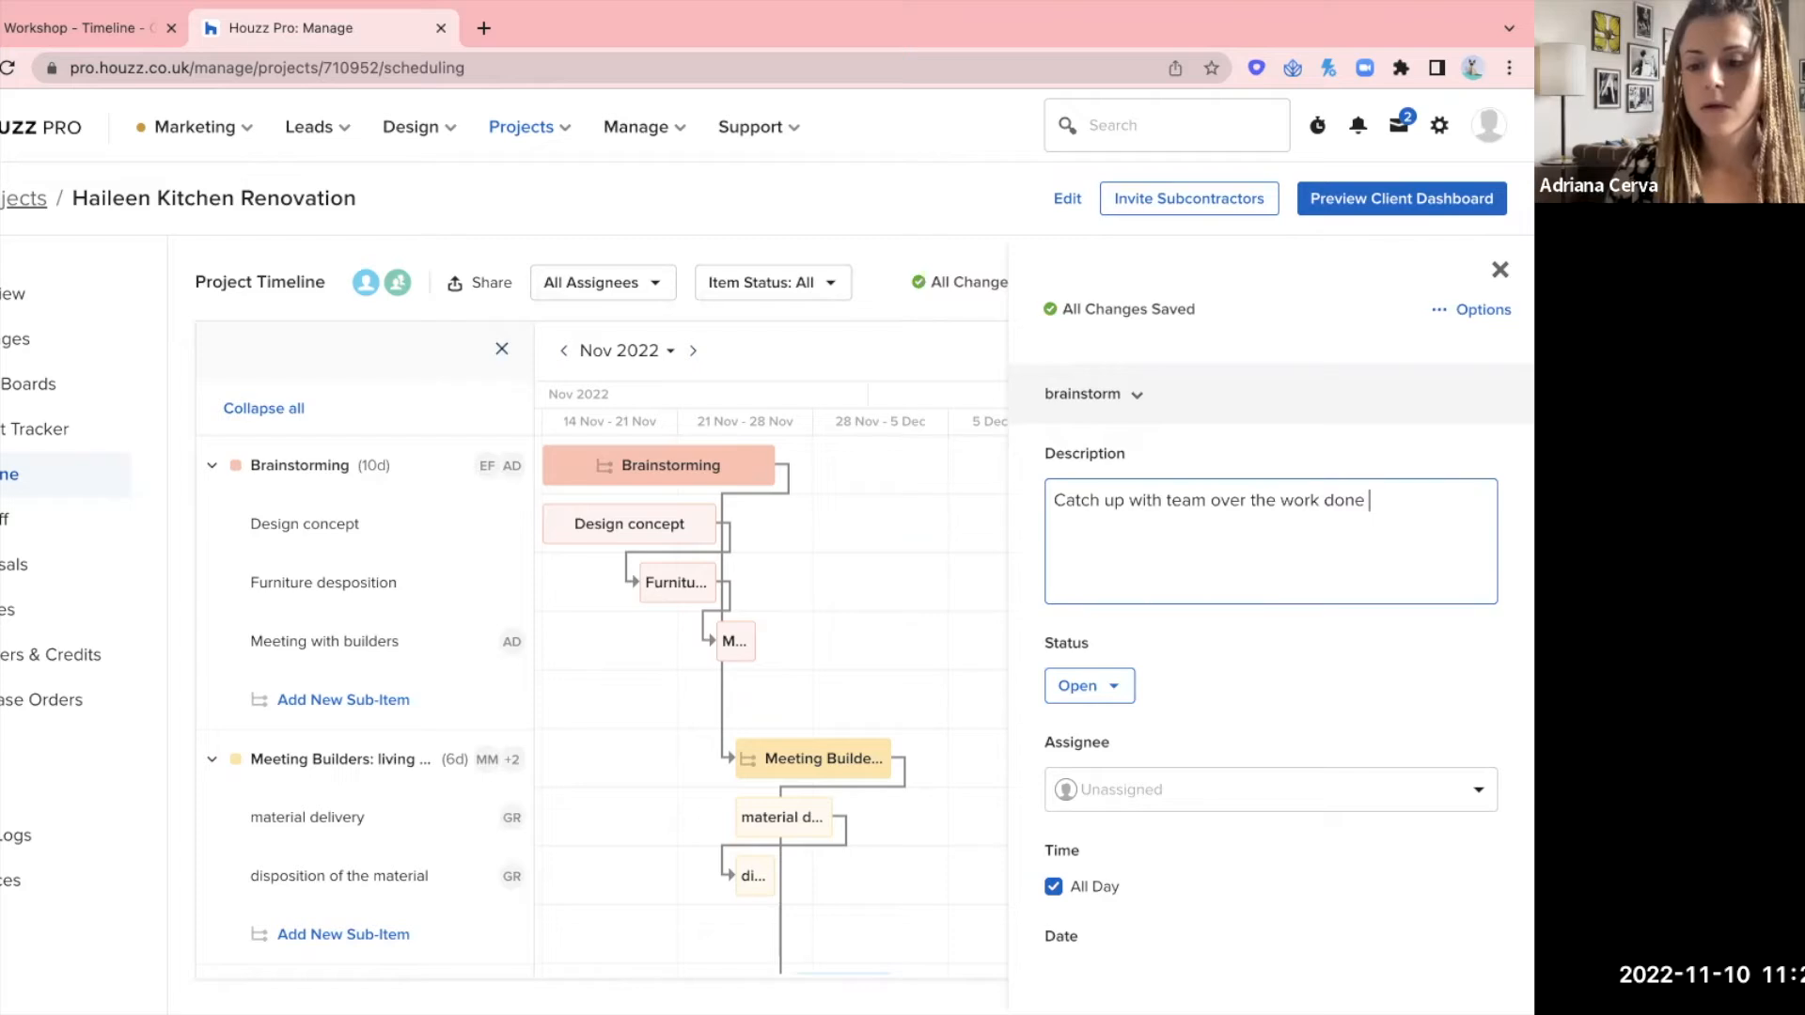
left_click(1206, 500)
type(", and the home")
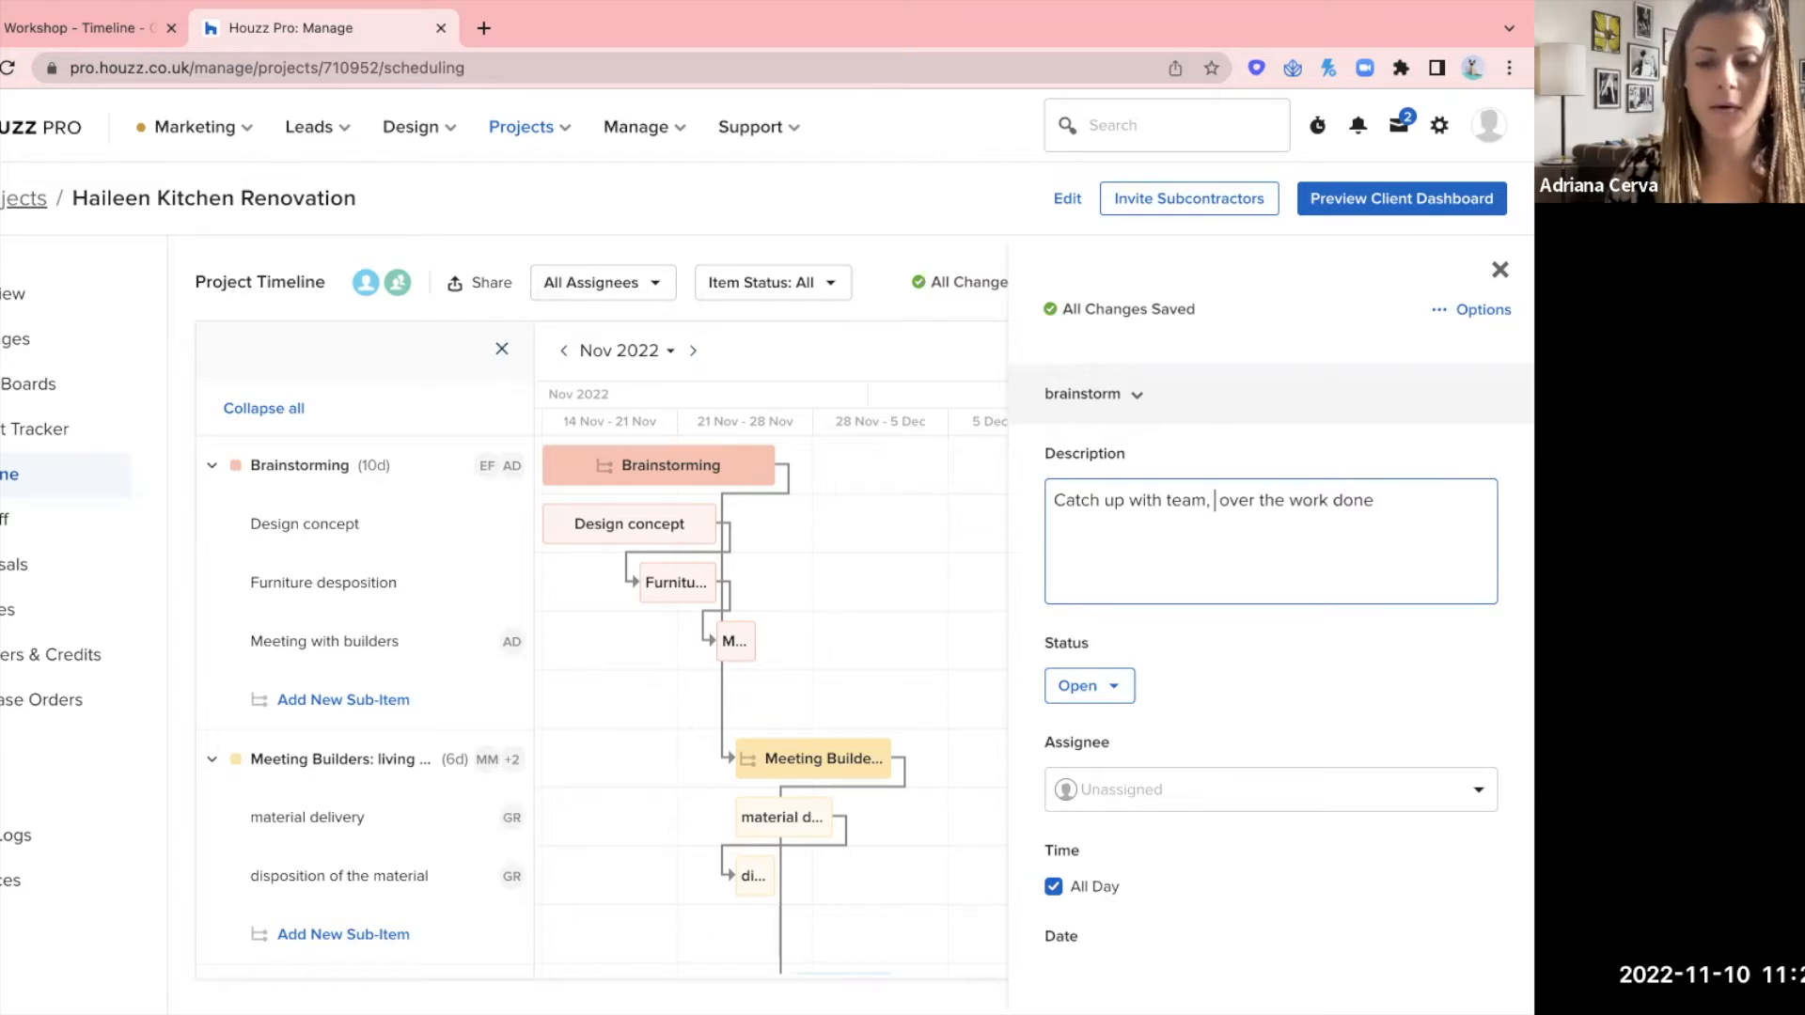
type("owner")
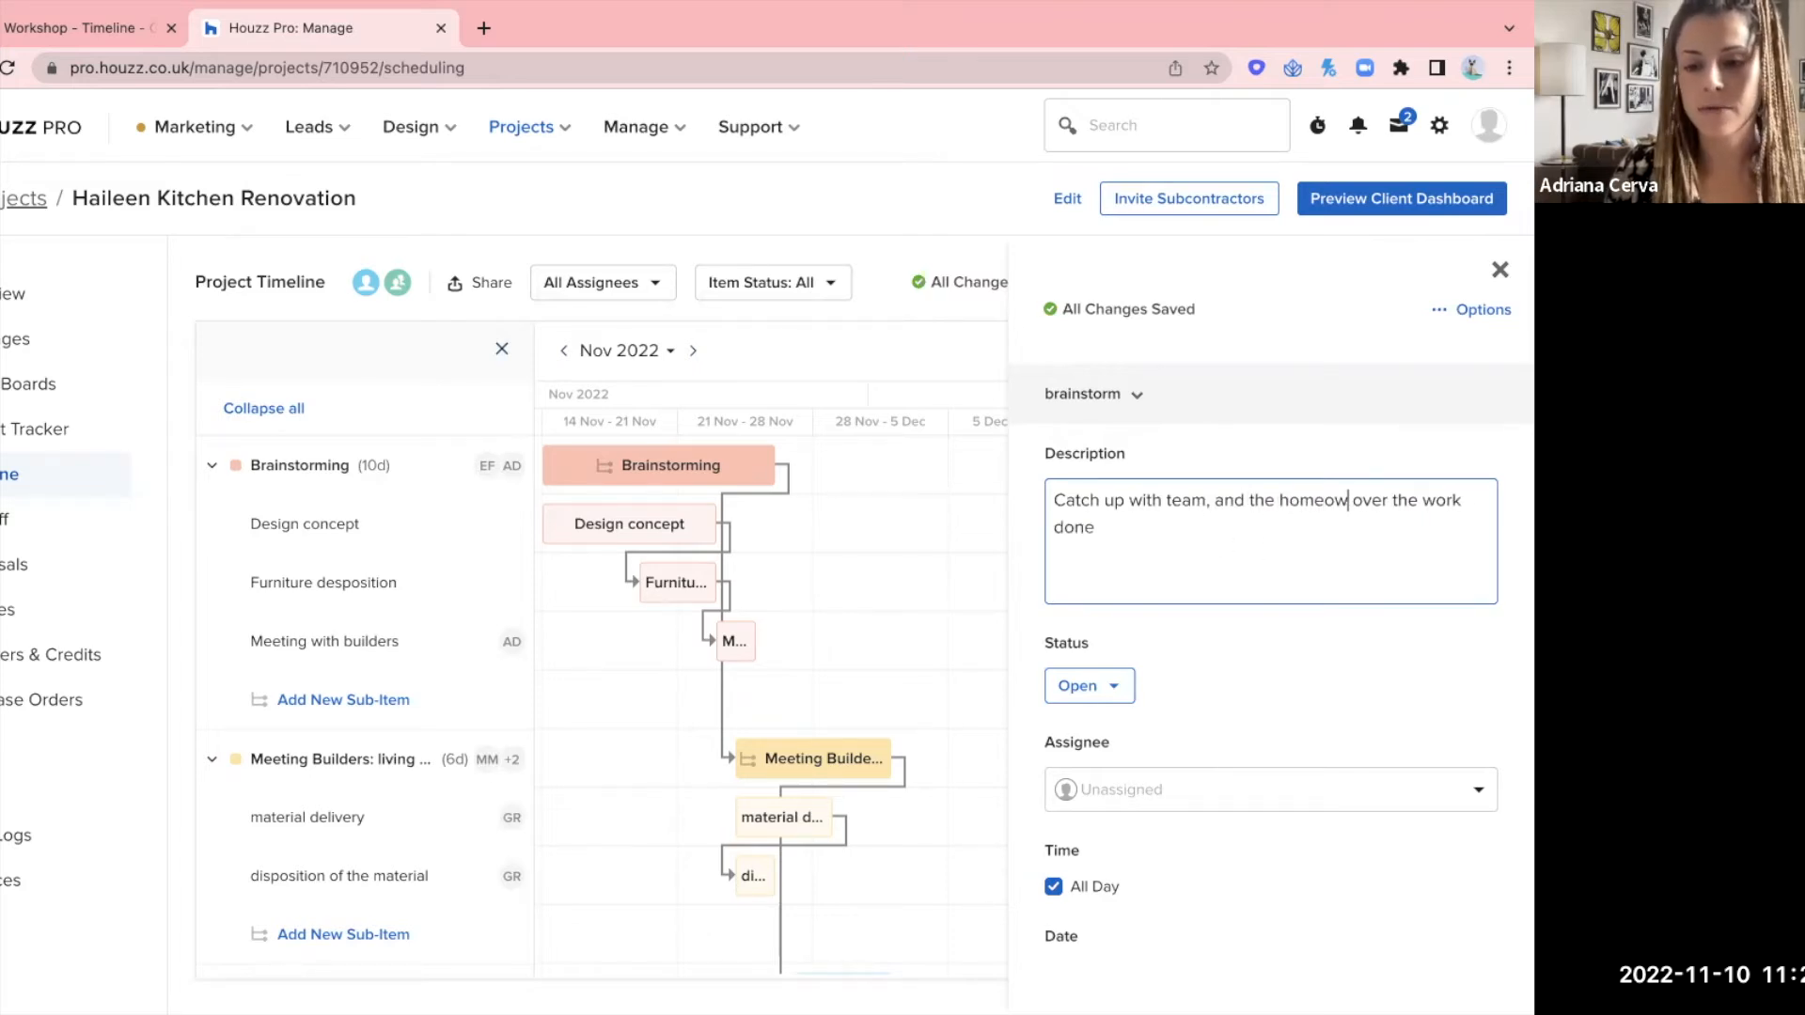
type(",")
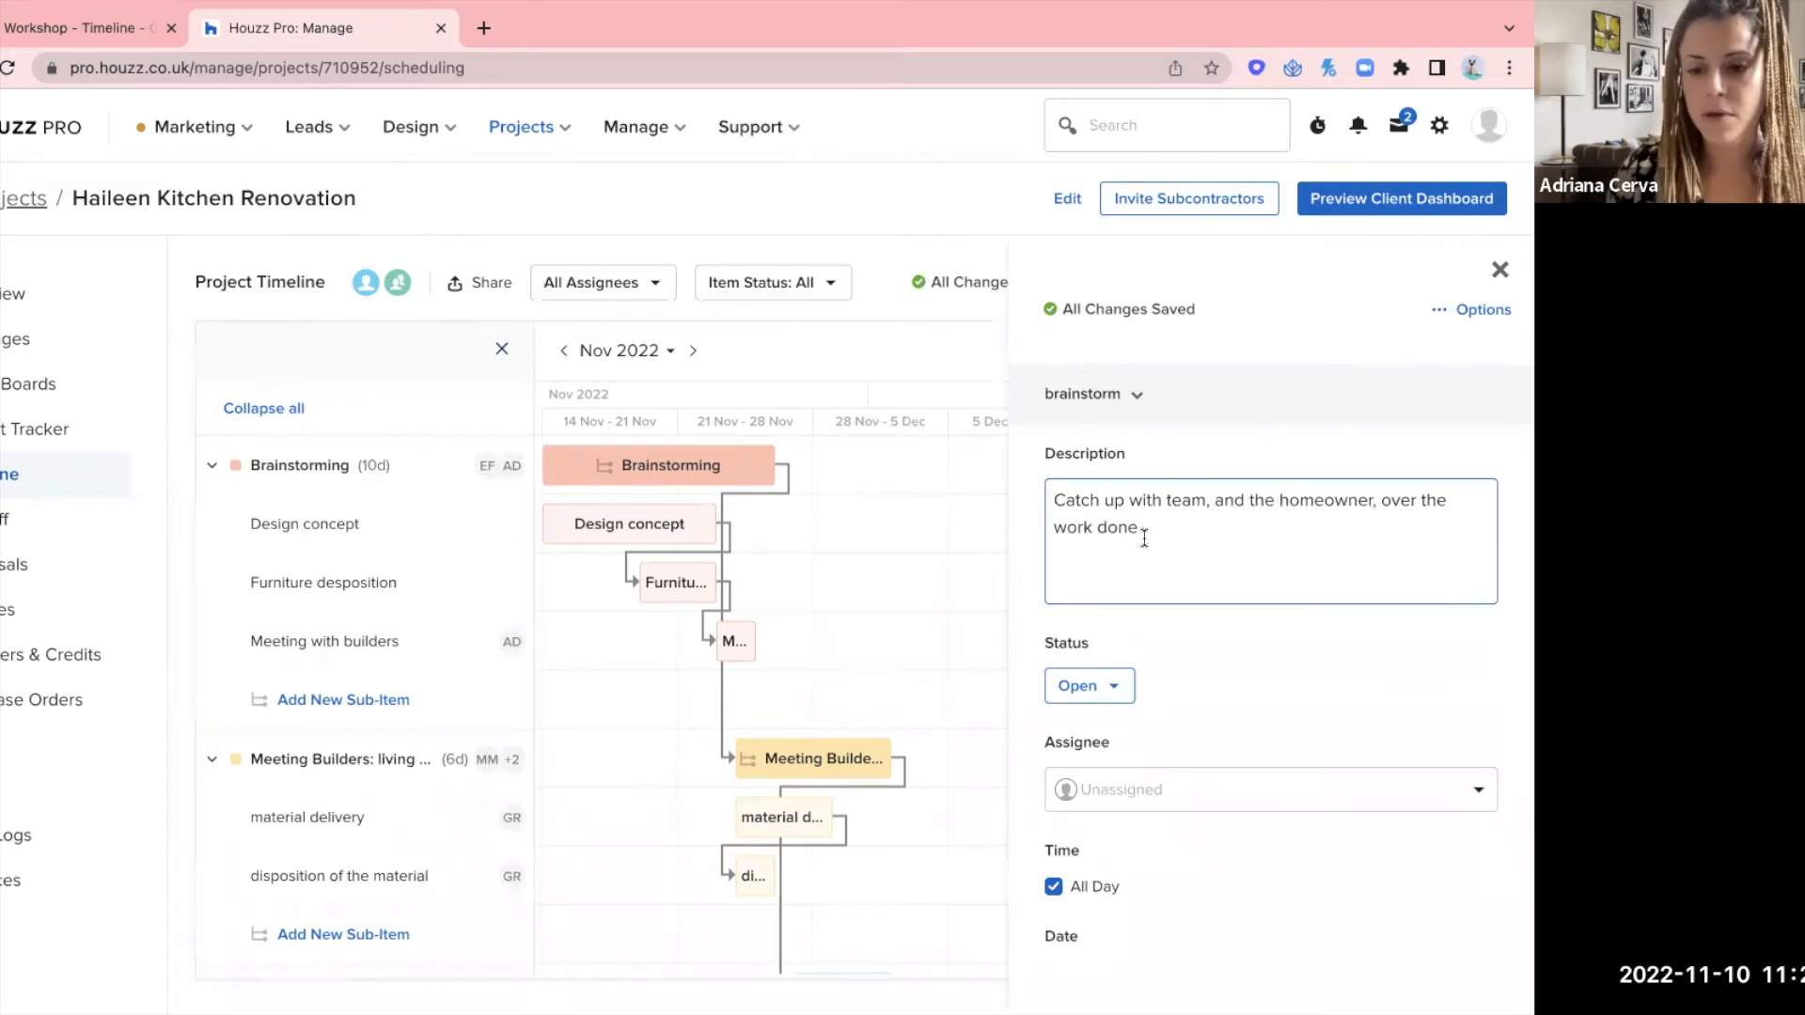
- Examine the brainstorm sub-item's status, assignee and date settings and its Begins After and Ends Before dependency choices
scroll(1155, 846, "down", 2)
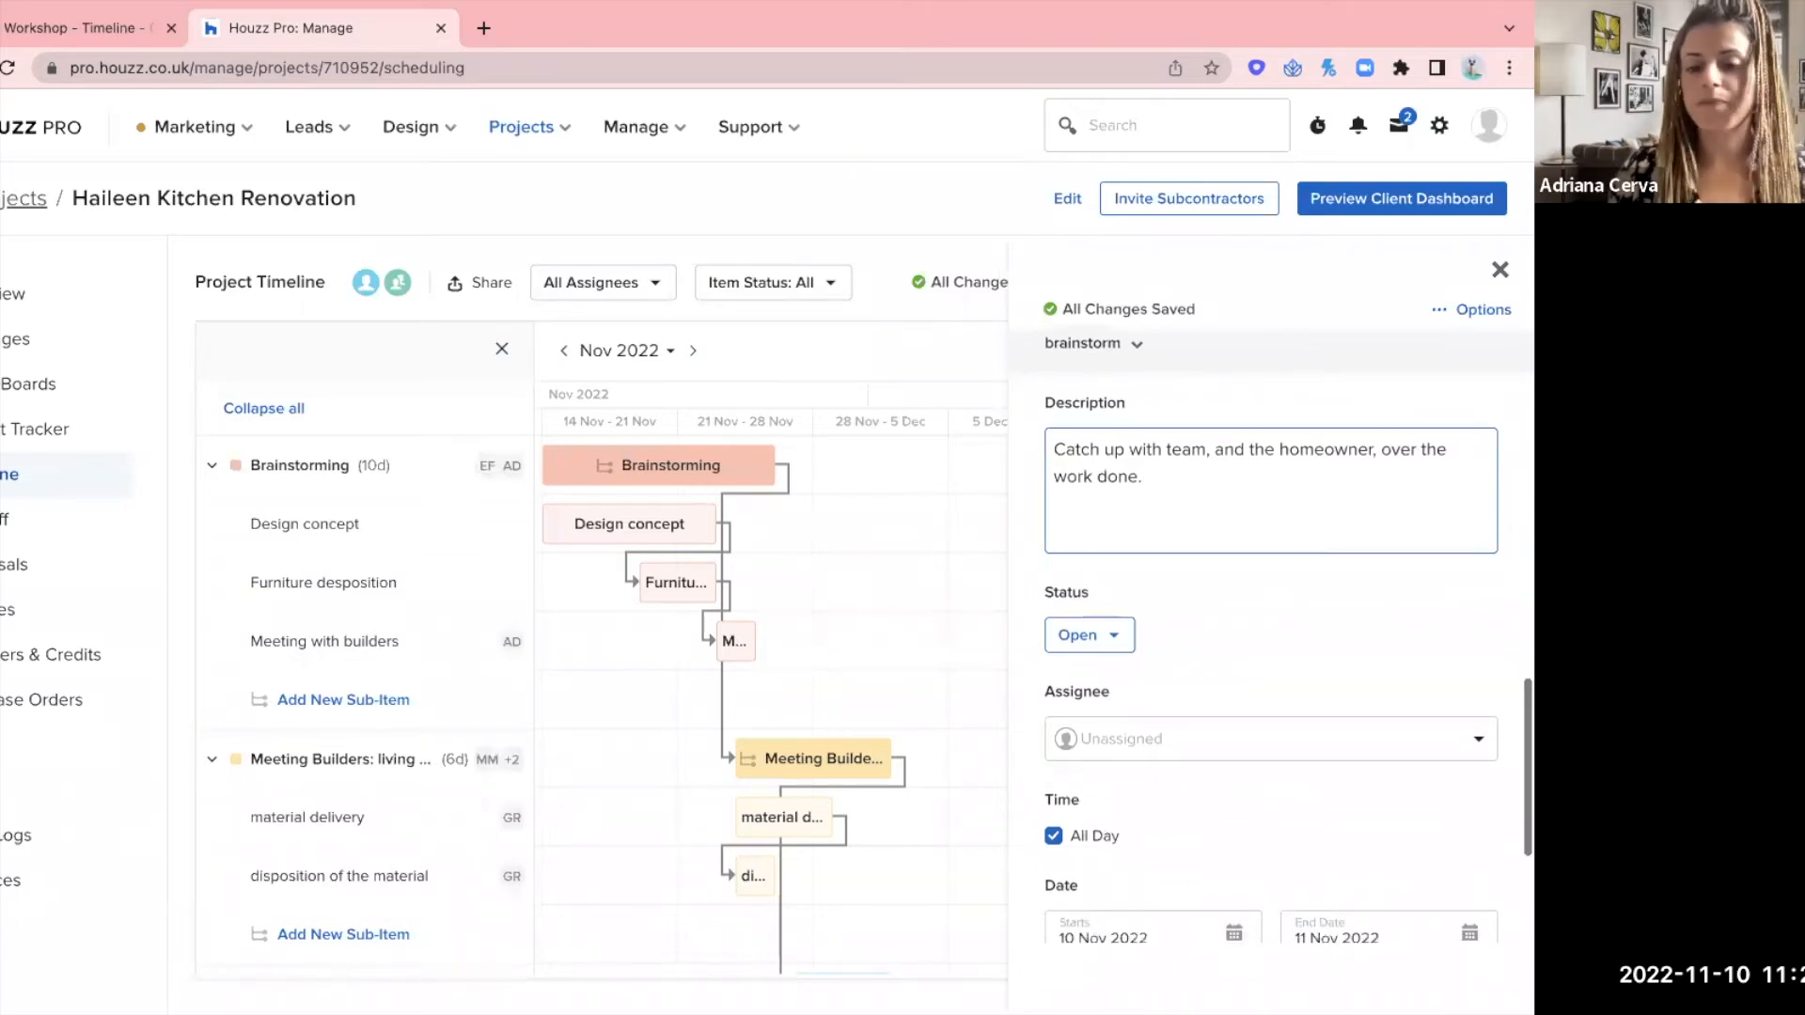
scroll(1154, 895, "down", 2)
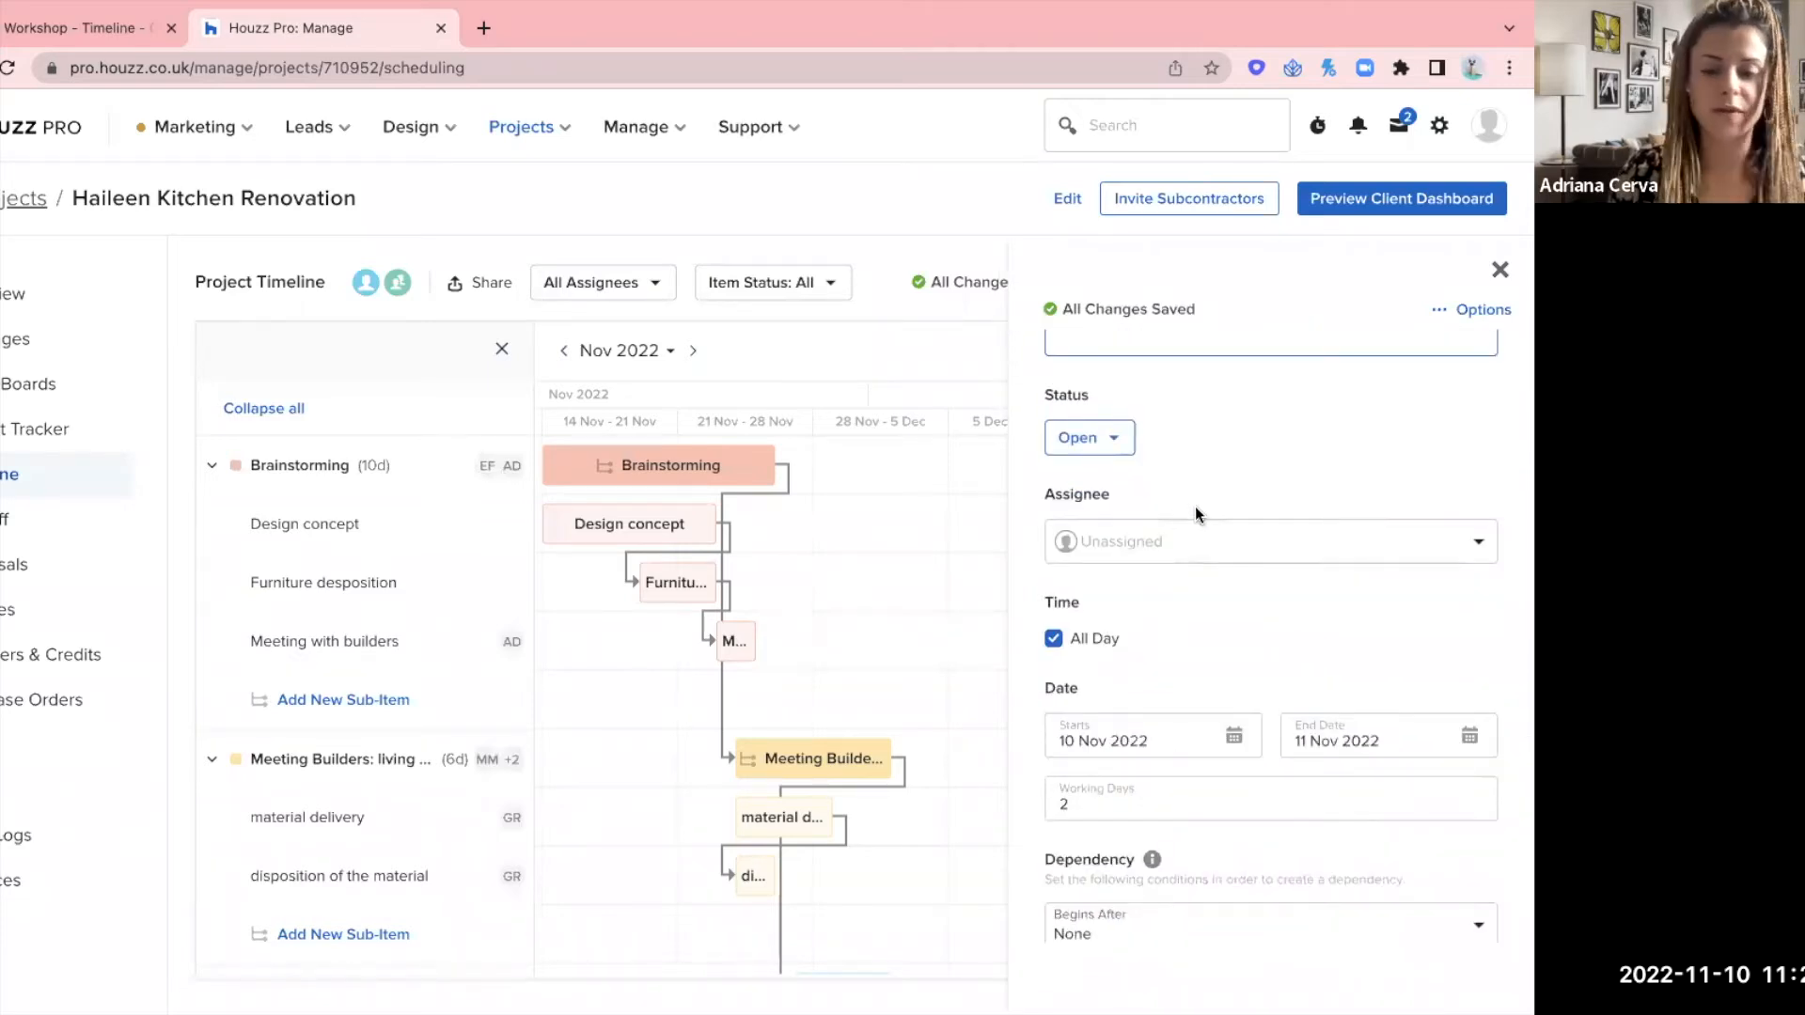
scroll(1249, 644, "down", 1)
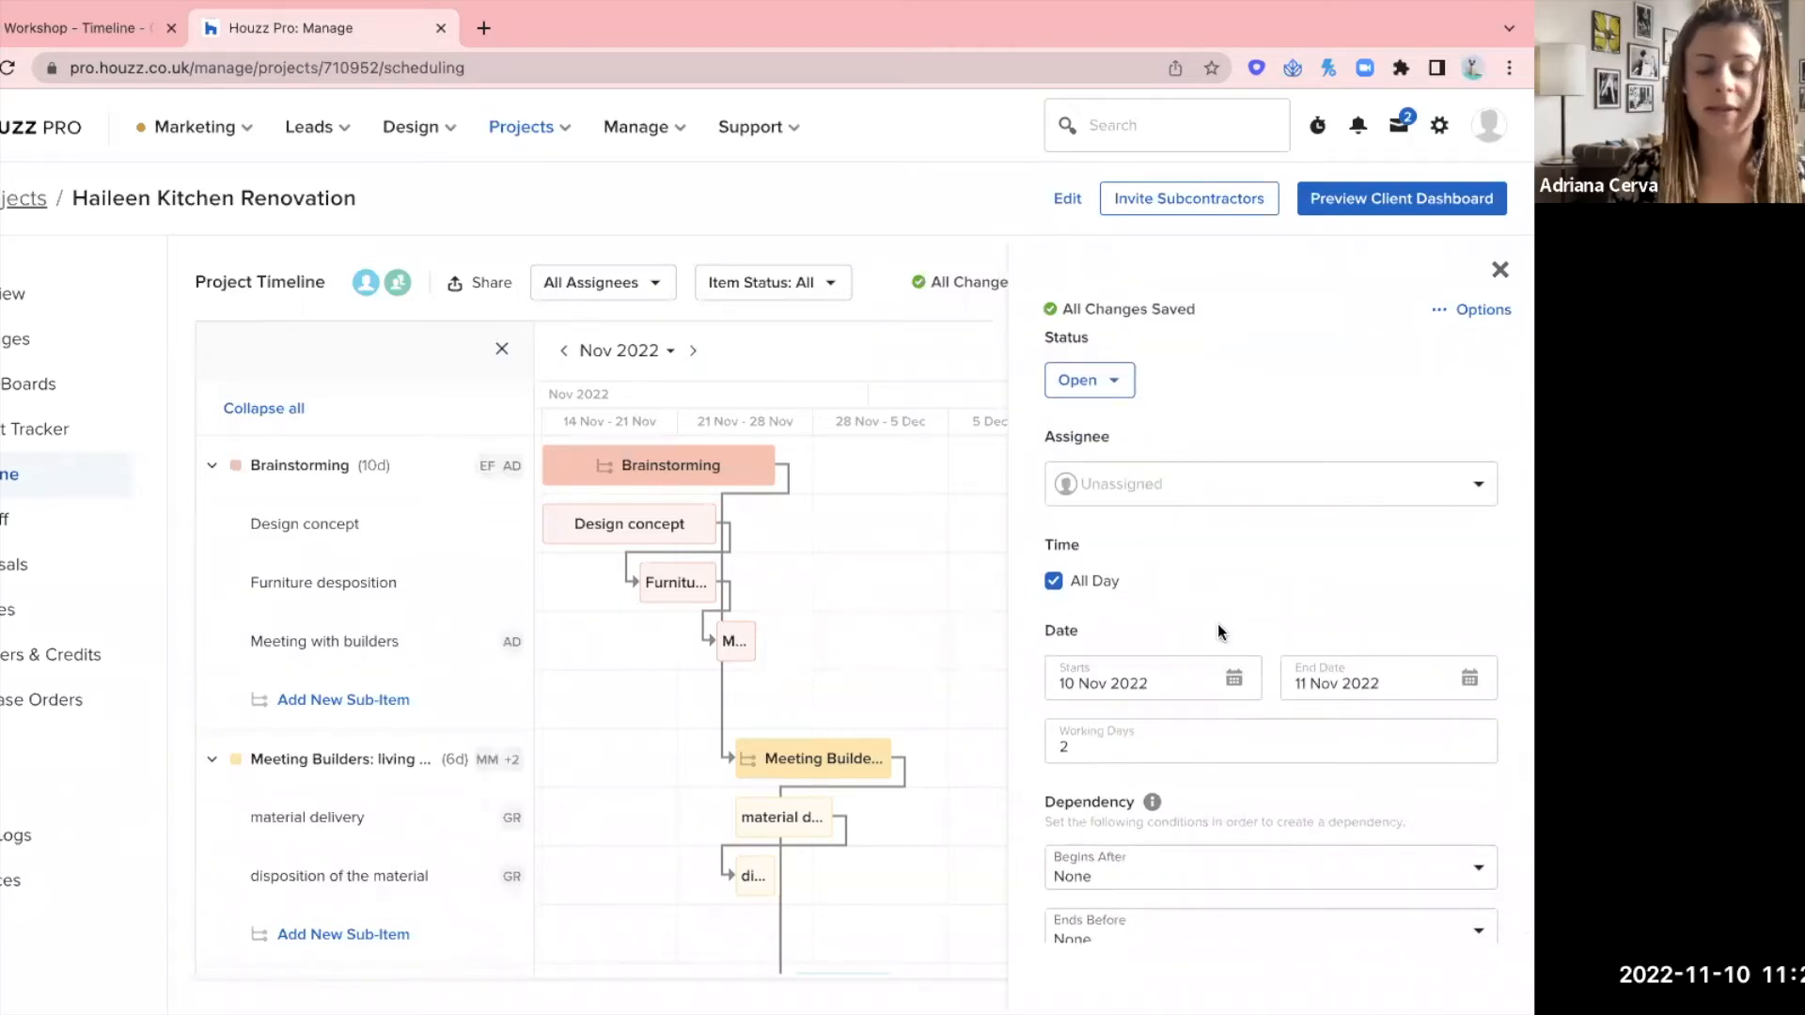
scroll(1216, 730, "down", 1)
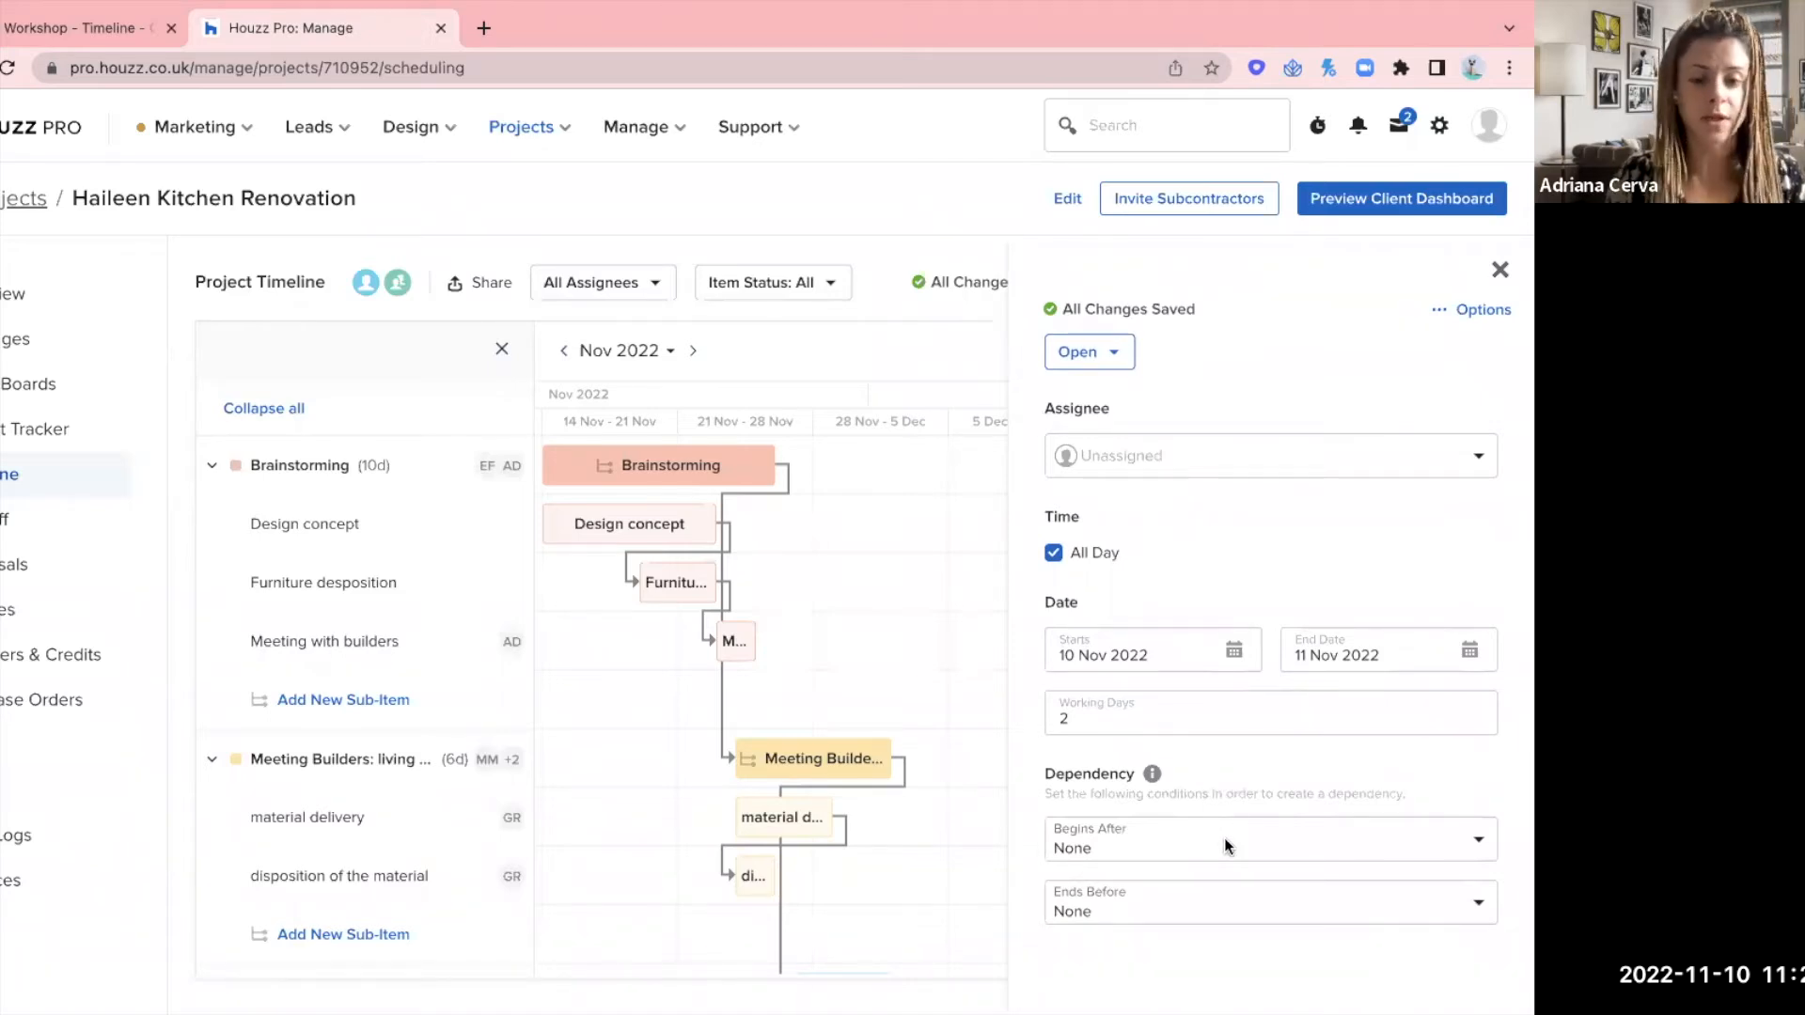
left_click(1267, 851)
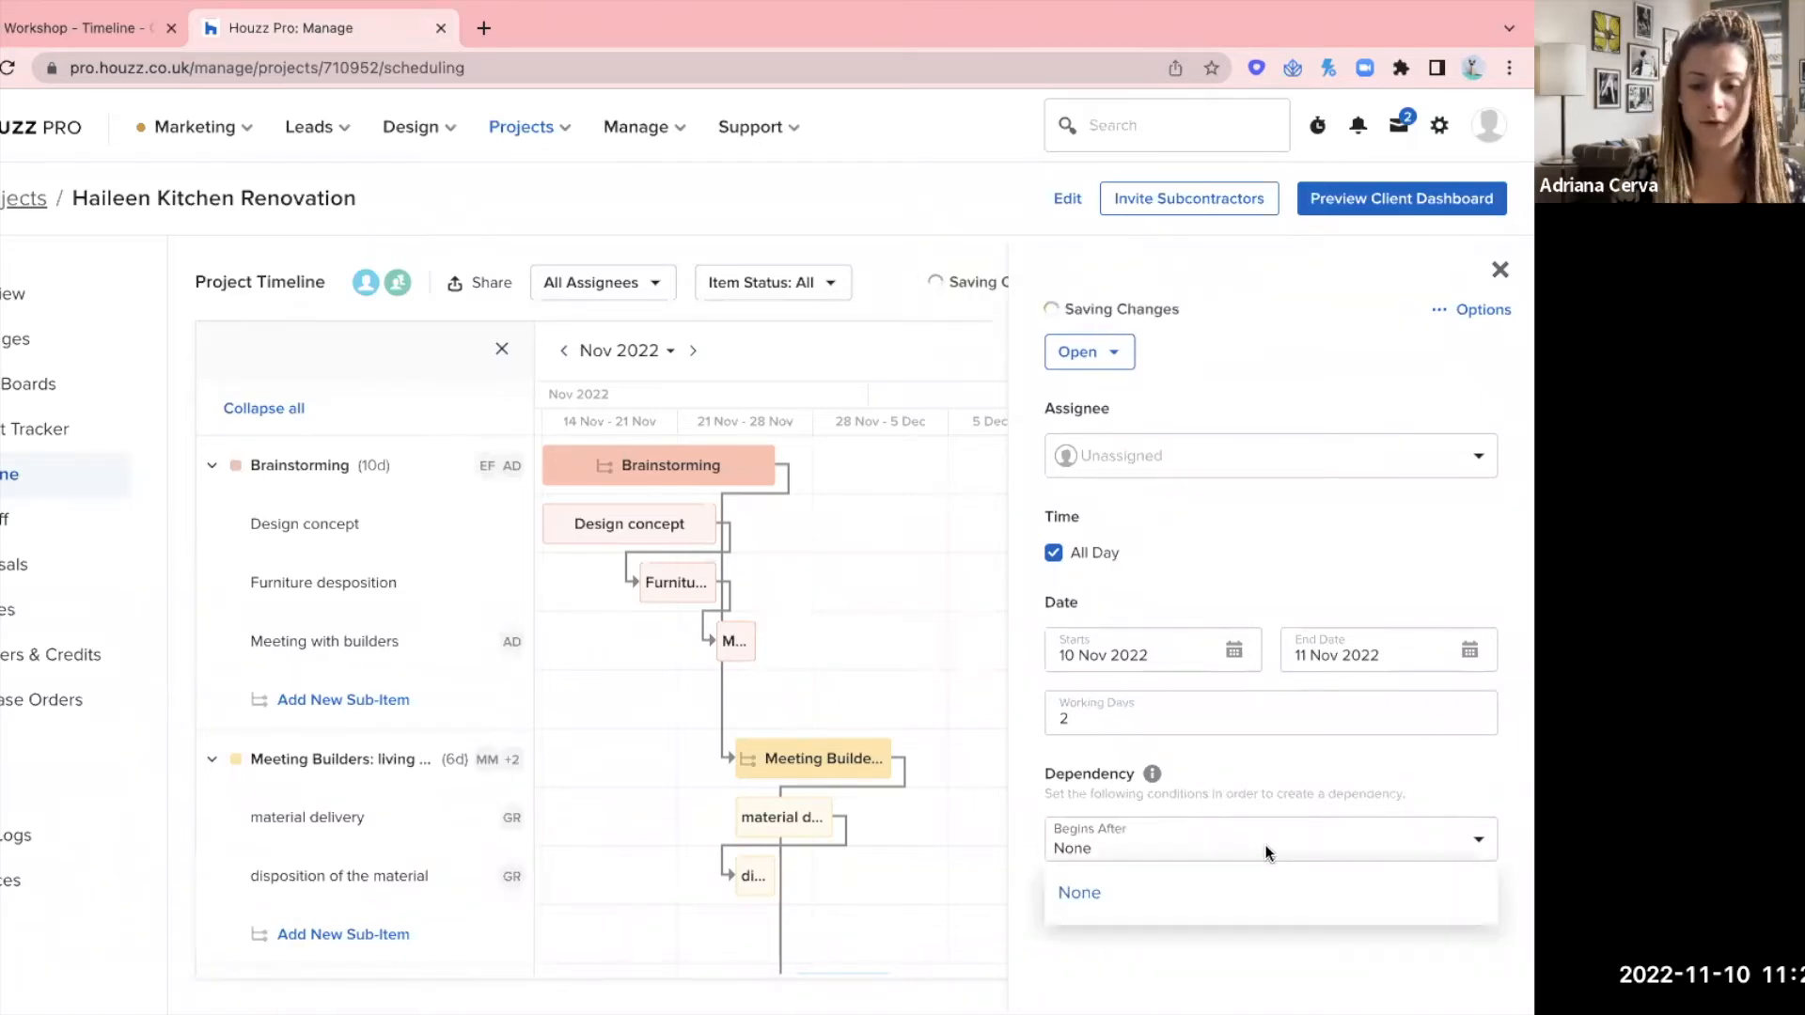
left_click(1148, 890)
left_click(1149, 895)
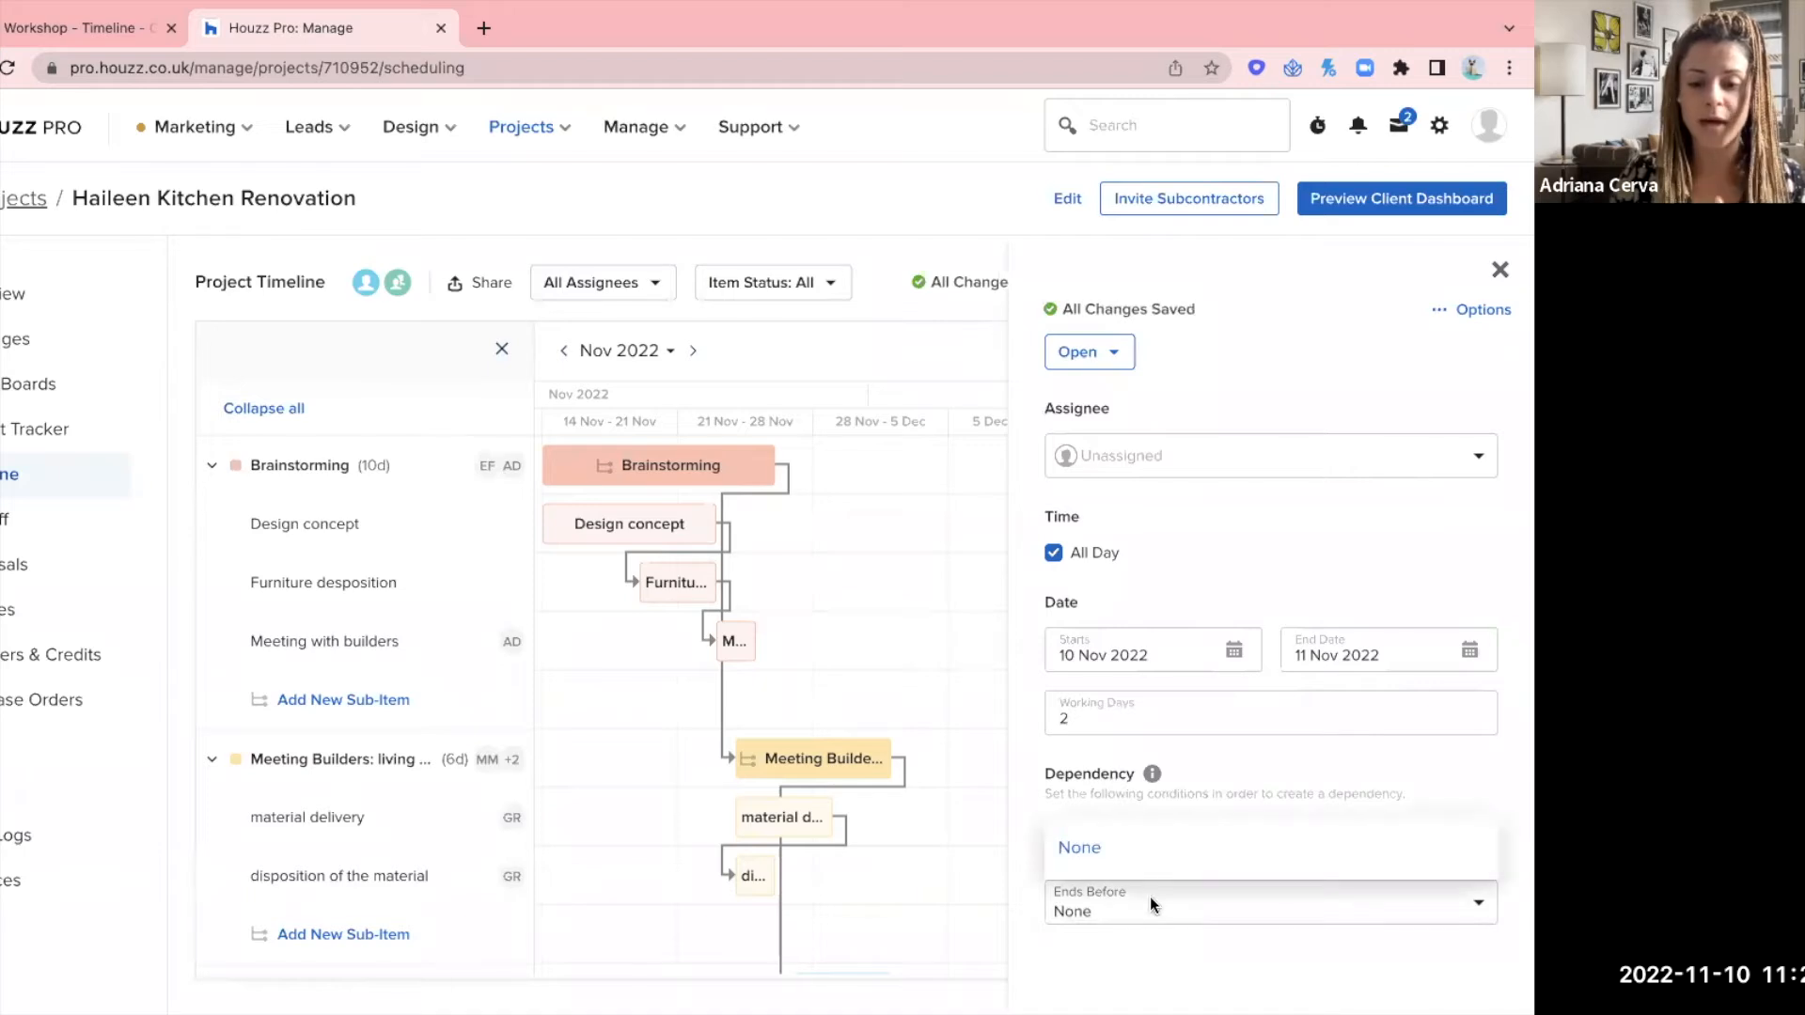
left_click(1132, 849)
scroll(1132, 849, "up", 1)
scroll(1132, 849, "up", 3)
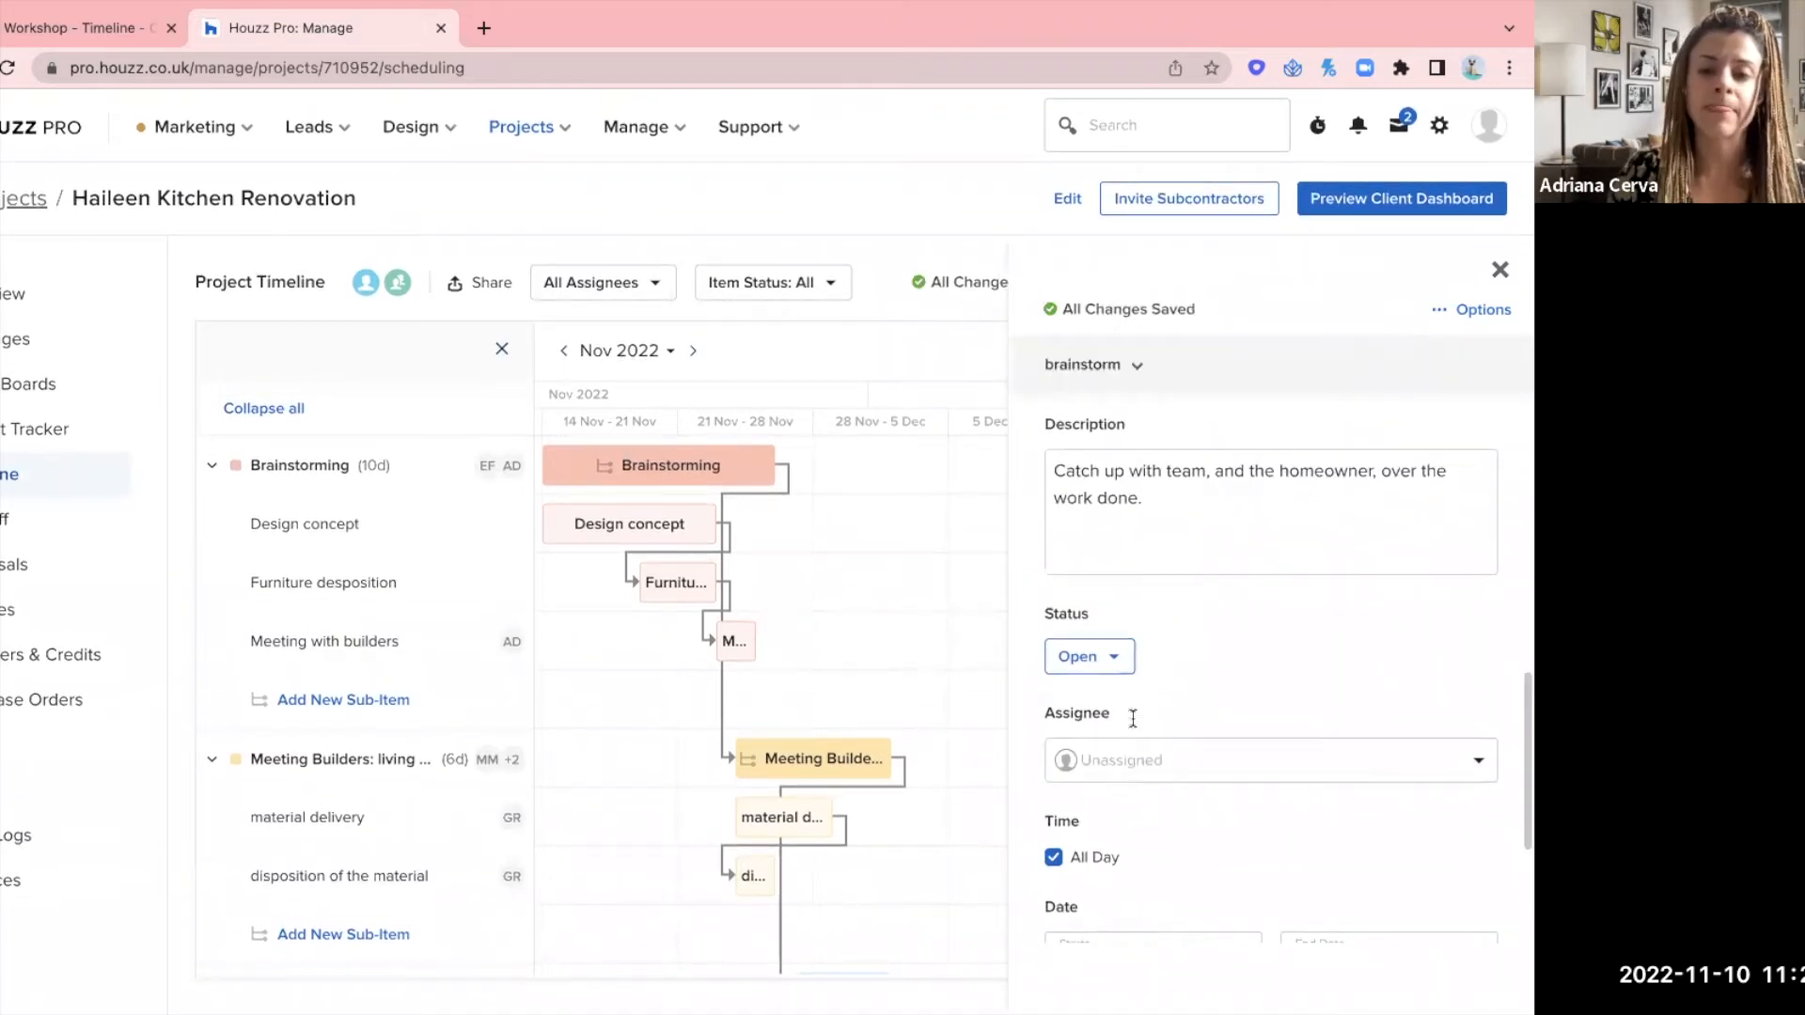
scroll(1132, 696, "up", 1)
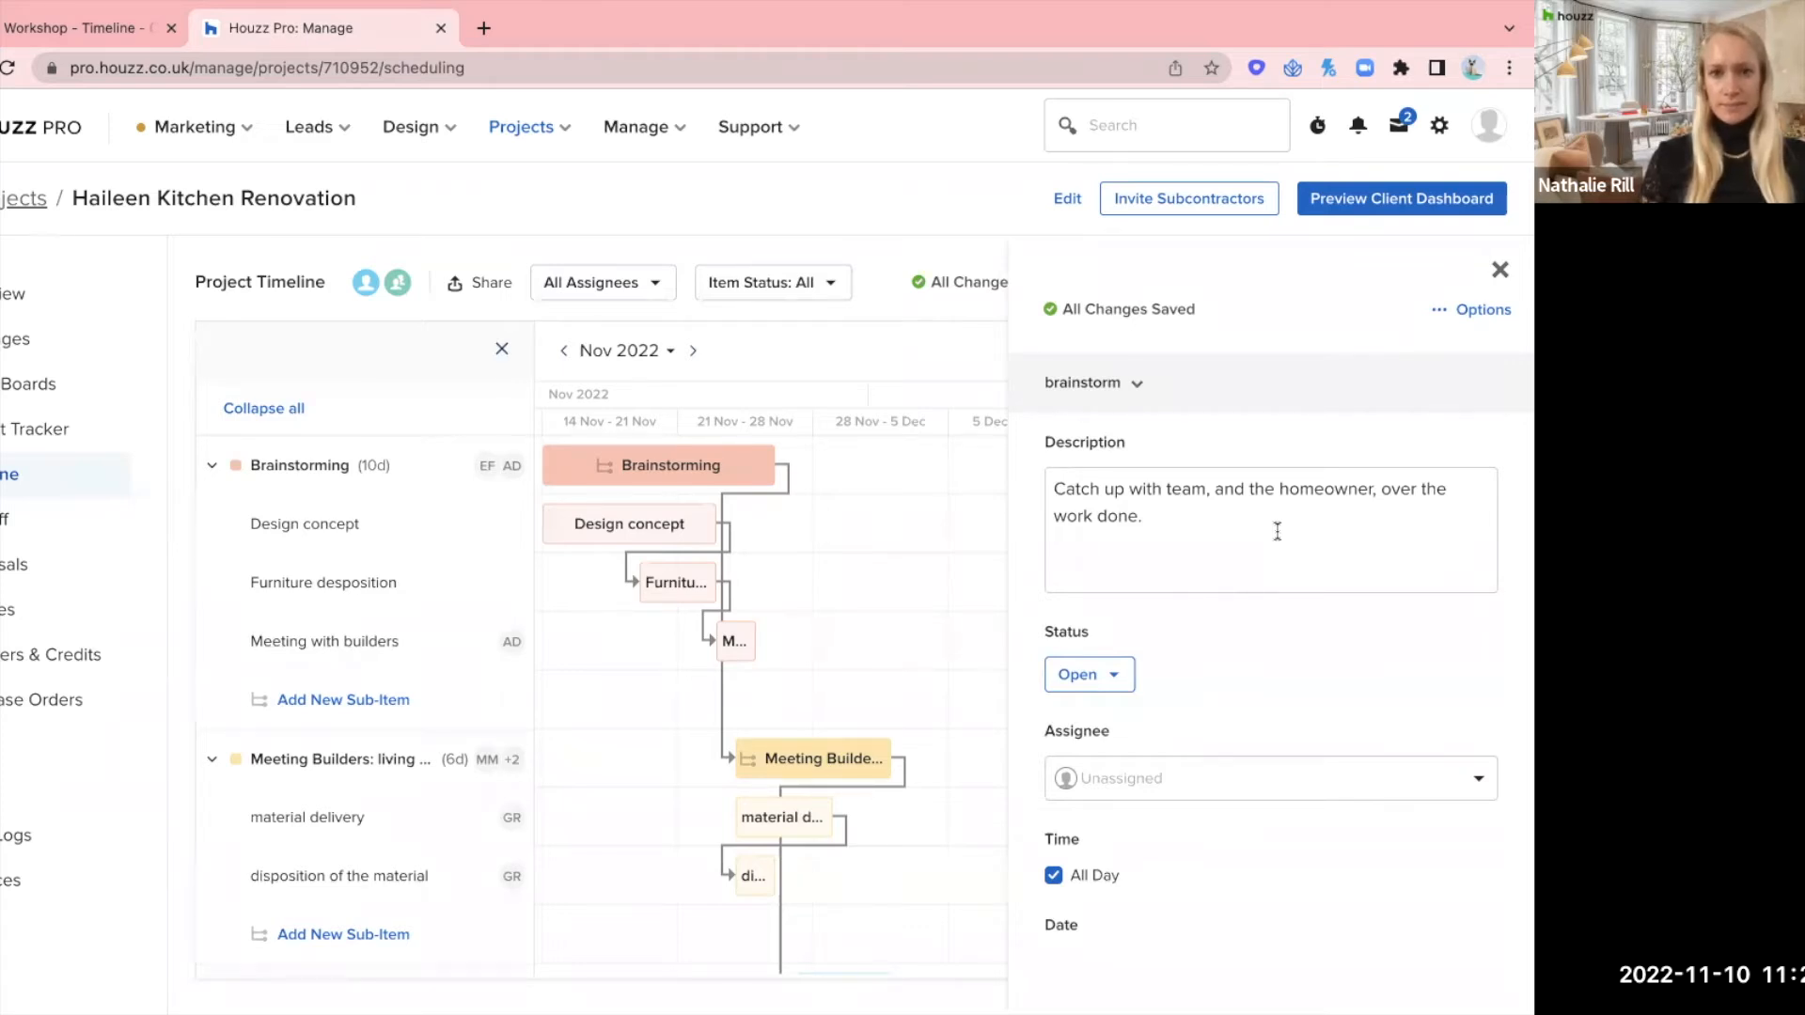
scroll(1277, 531, "down", 1)
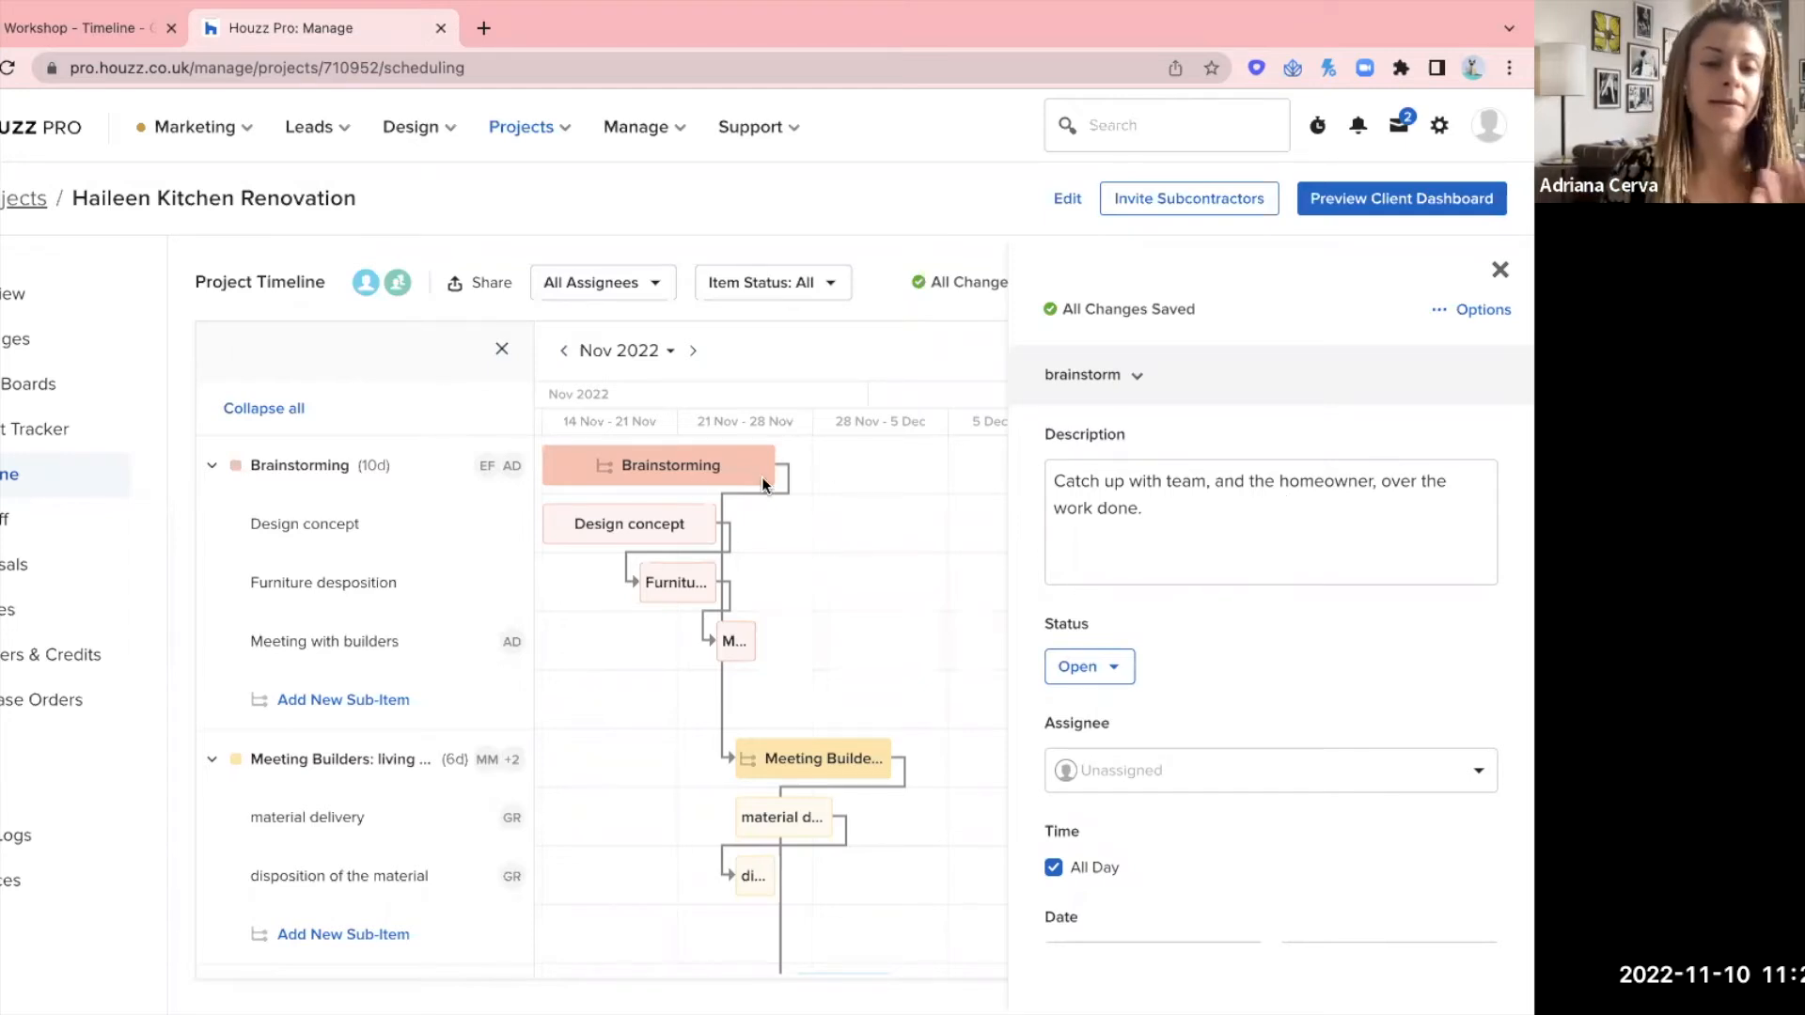
- Close the item details and look over the Gantt timeline from Brainstorming down to the Final meeting item
left_click(1501, 270)
scroll(867, 690, "left", 5)
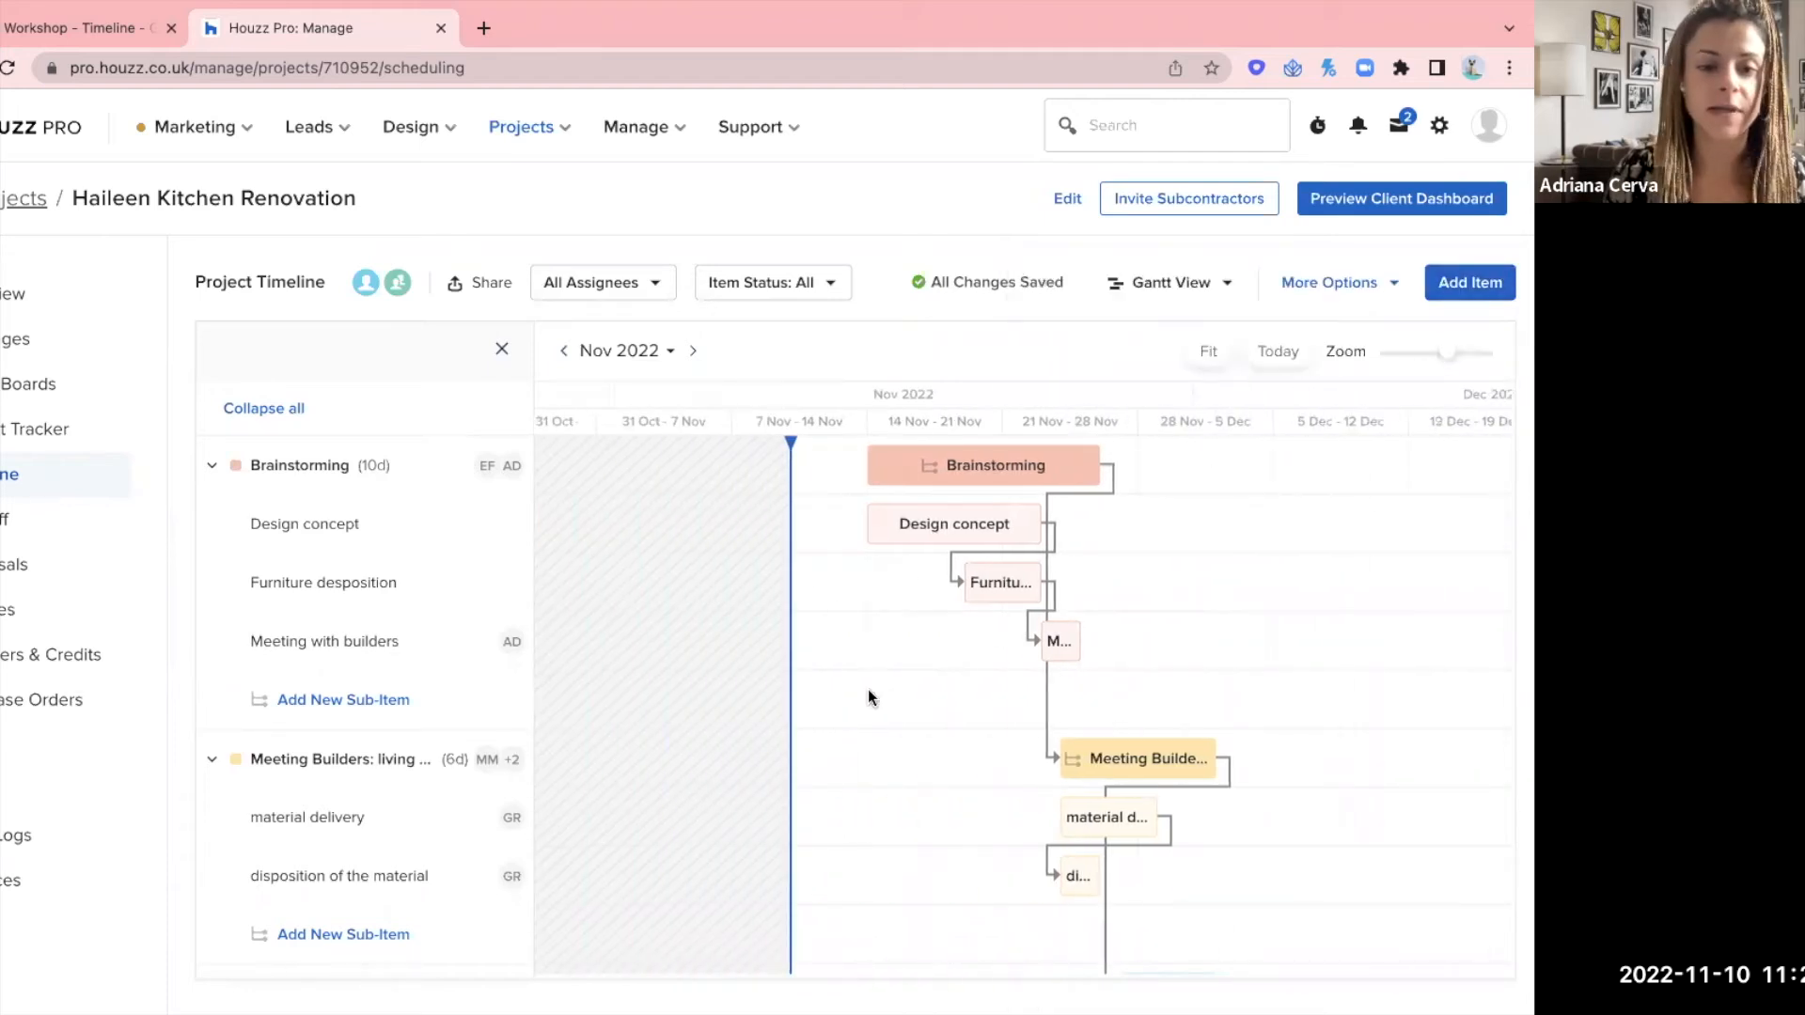
scroll(867, 695, "left", 1)
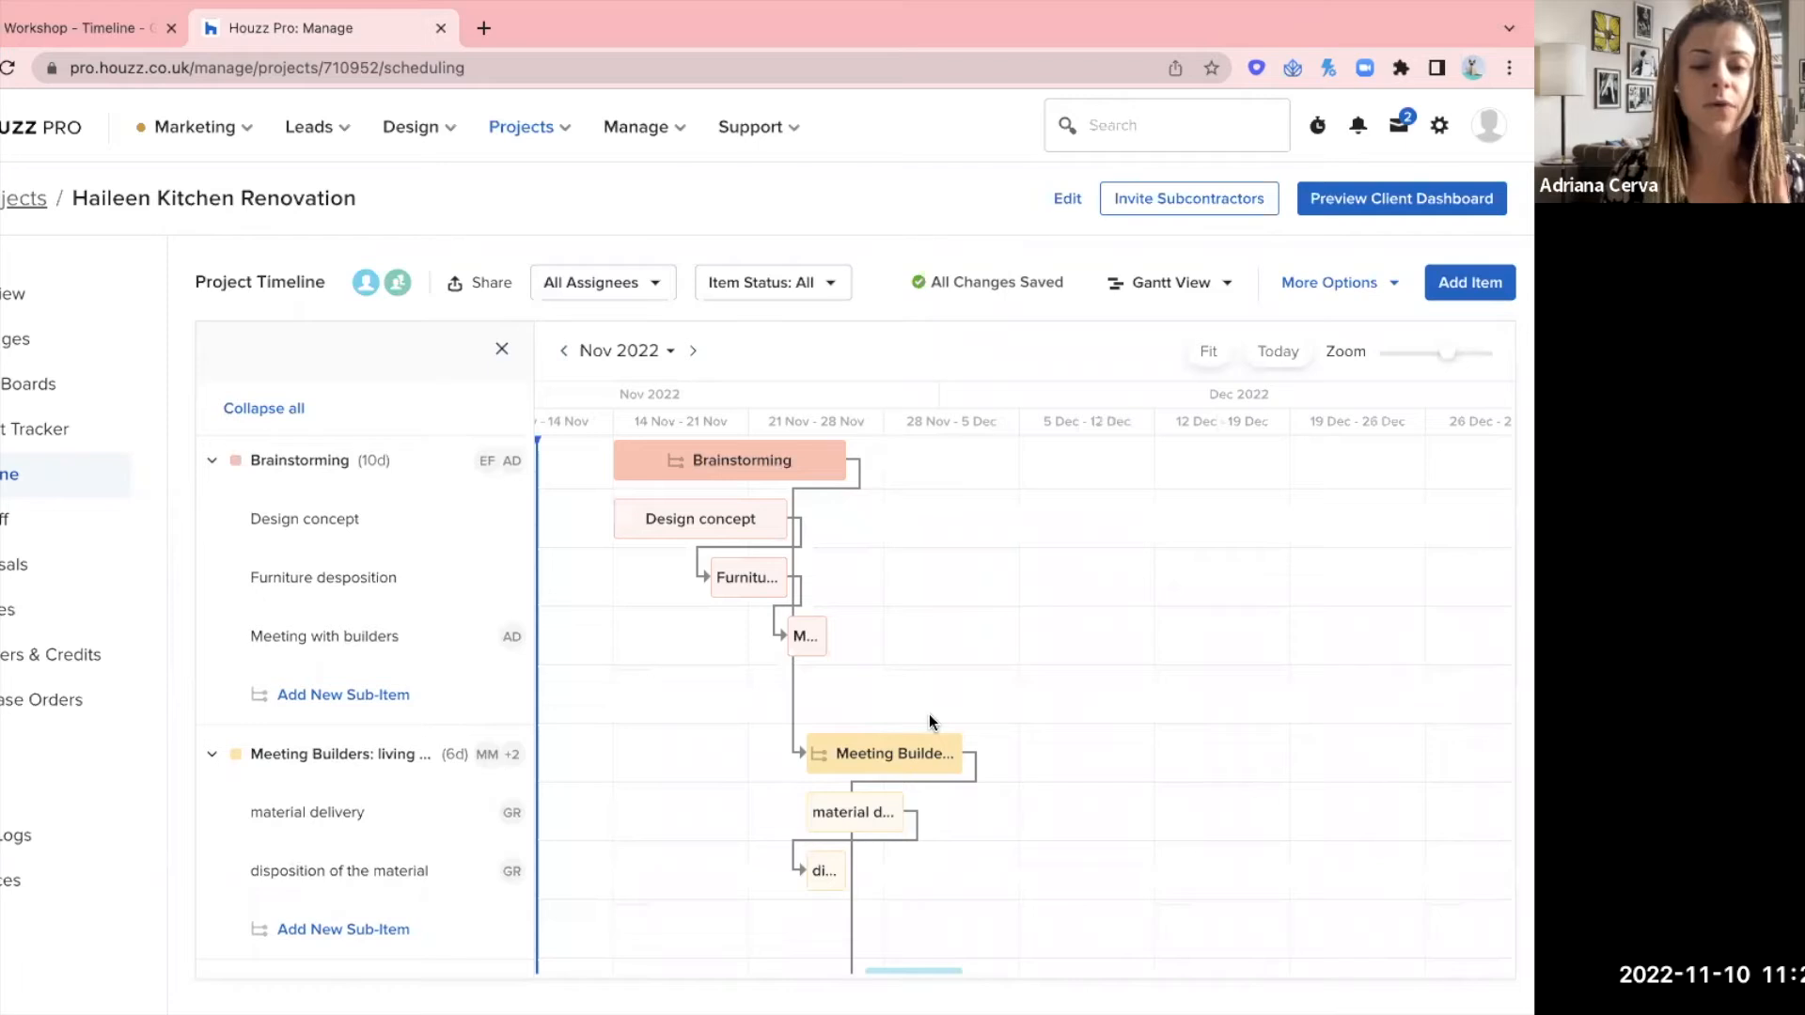
scroll(929, 714, "down", 4)
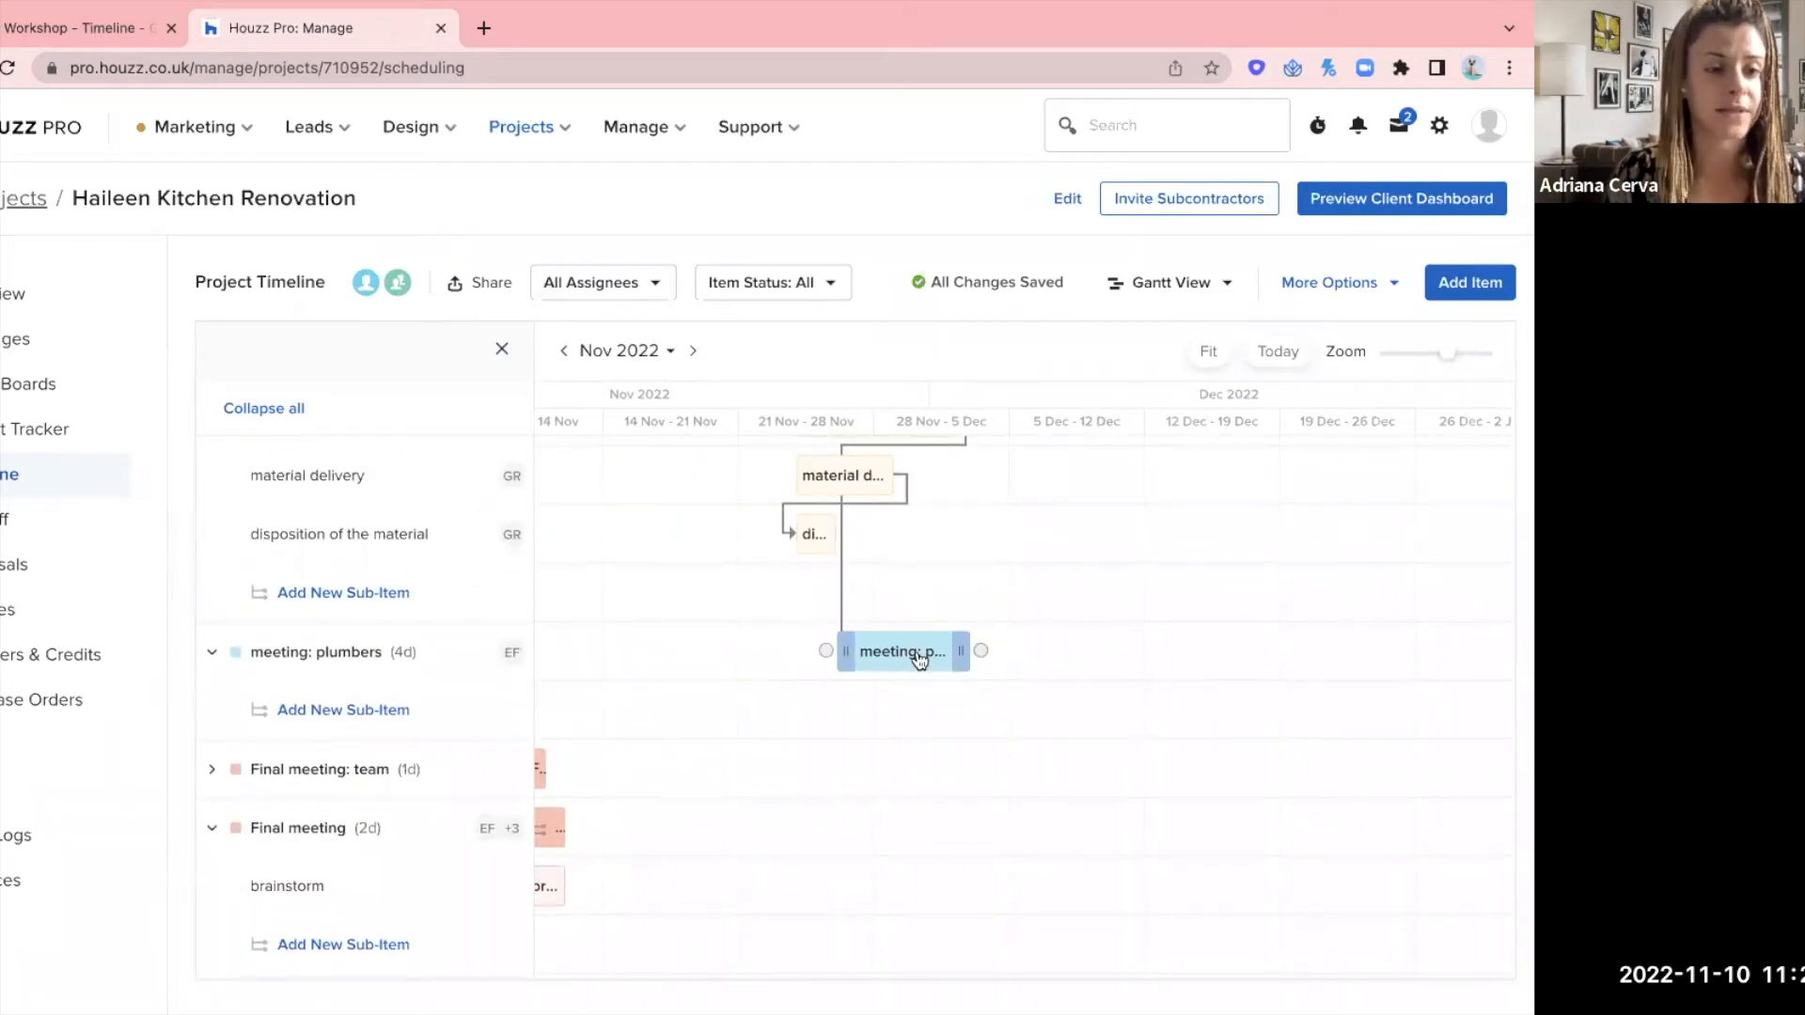
scroll(918, 650, "up", 4)
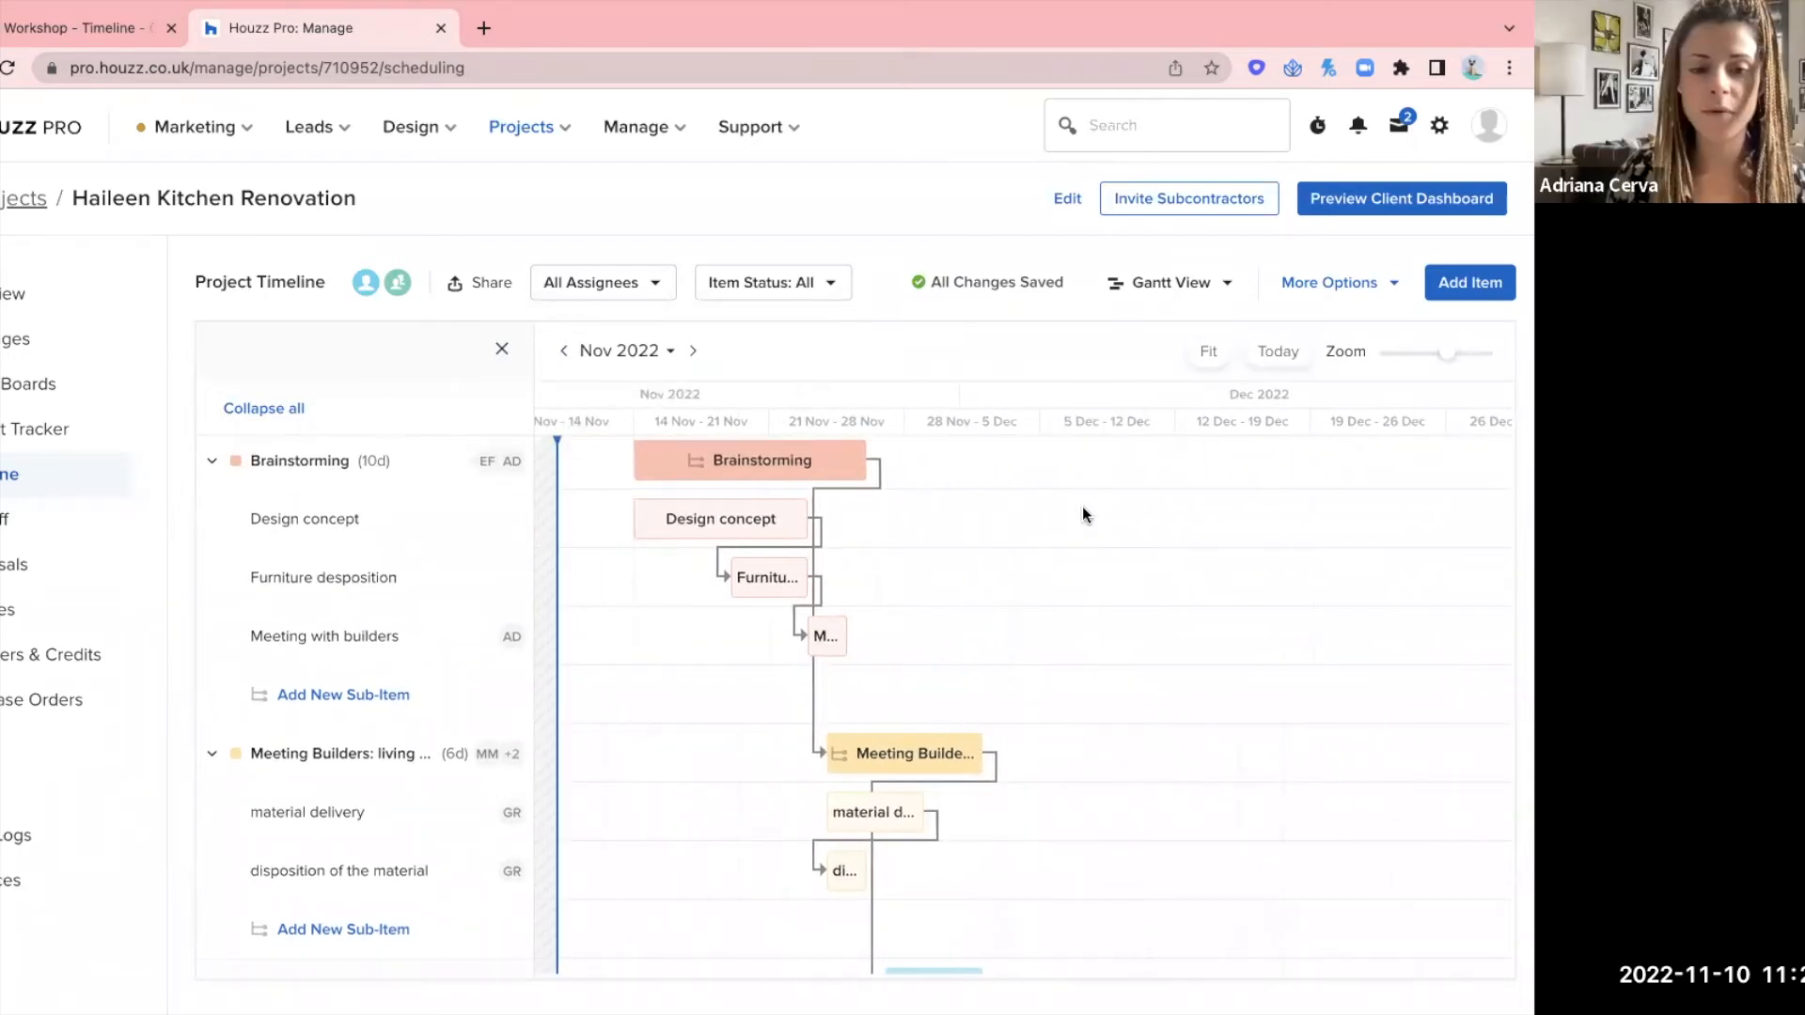
scroll(1081, 506, "right", 1)
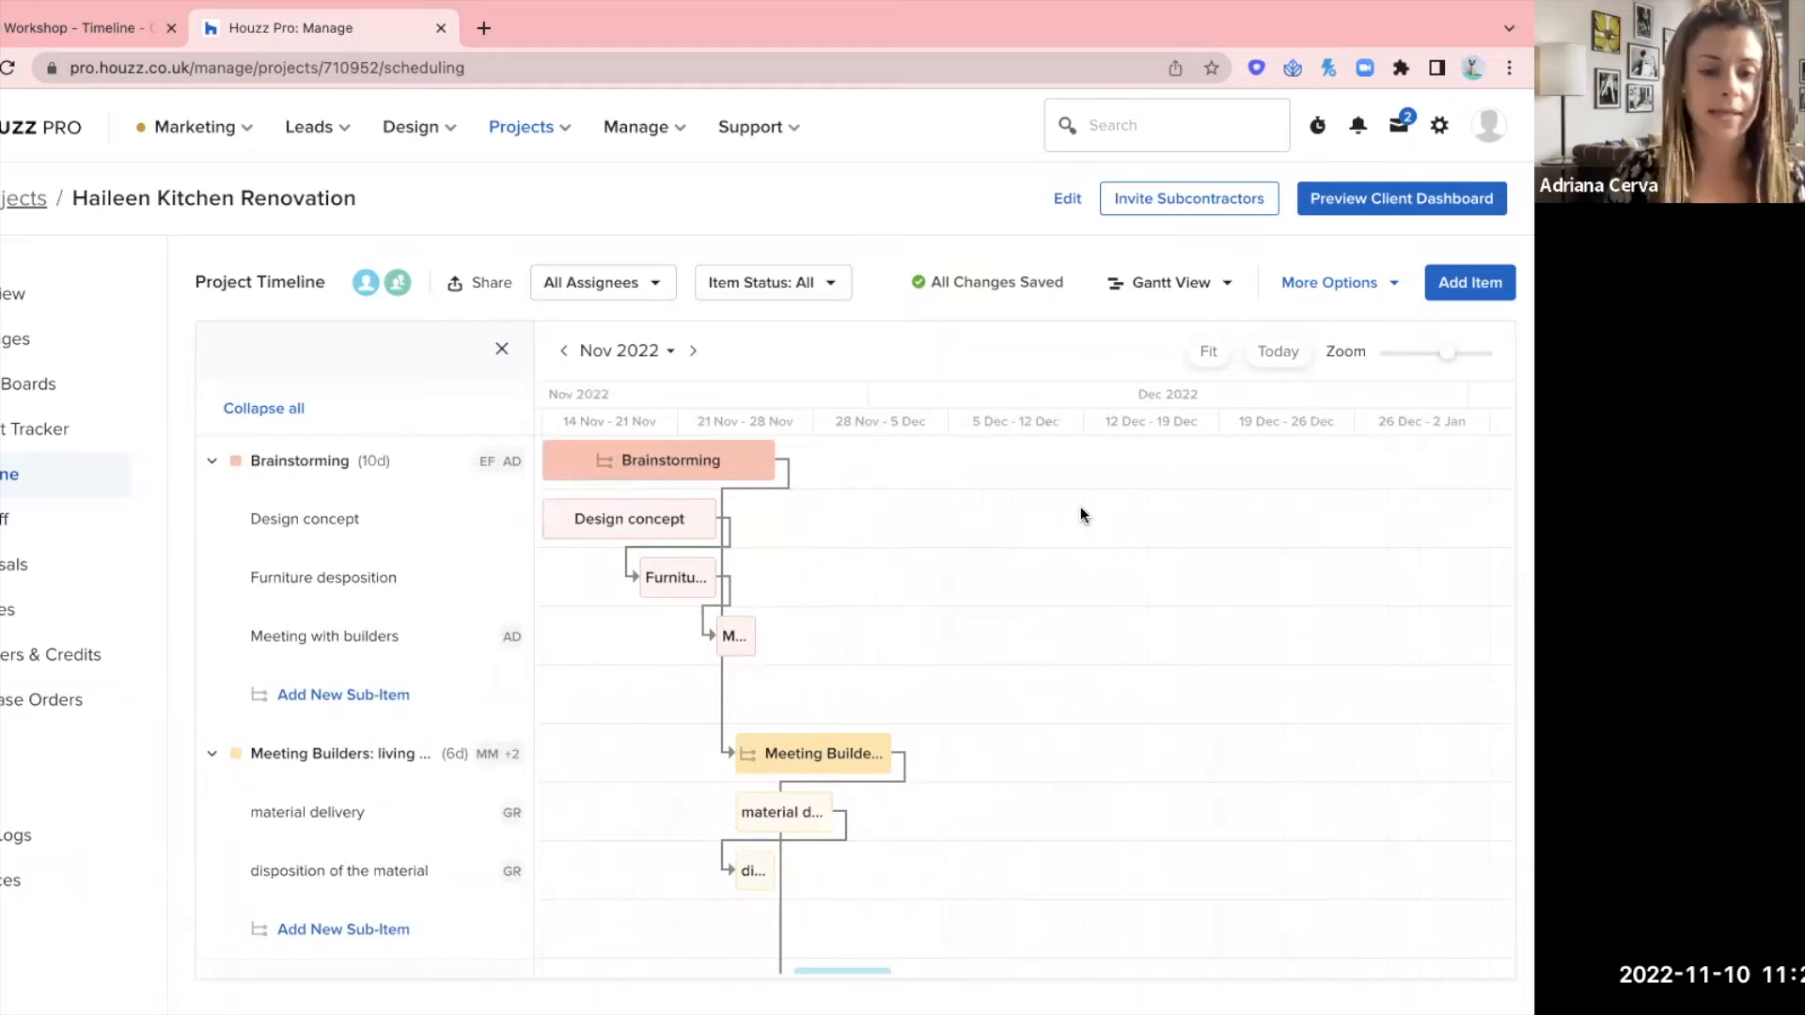
- Open the Brainstorming item, review its description, dates and dependencies, and close its details
left_click(742, 473)
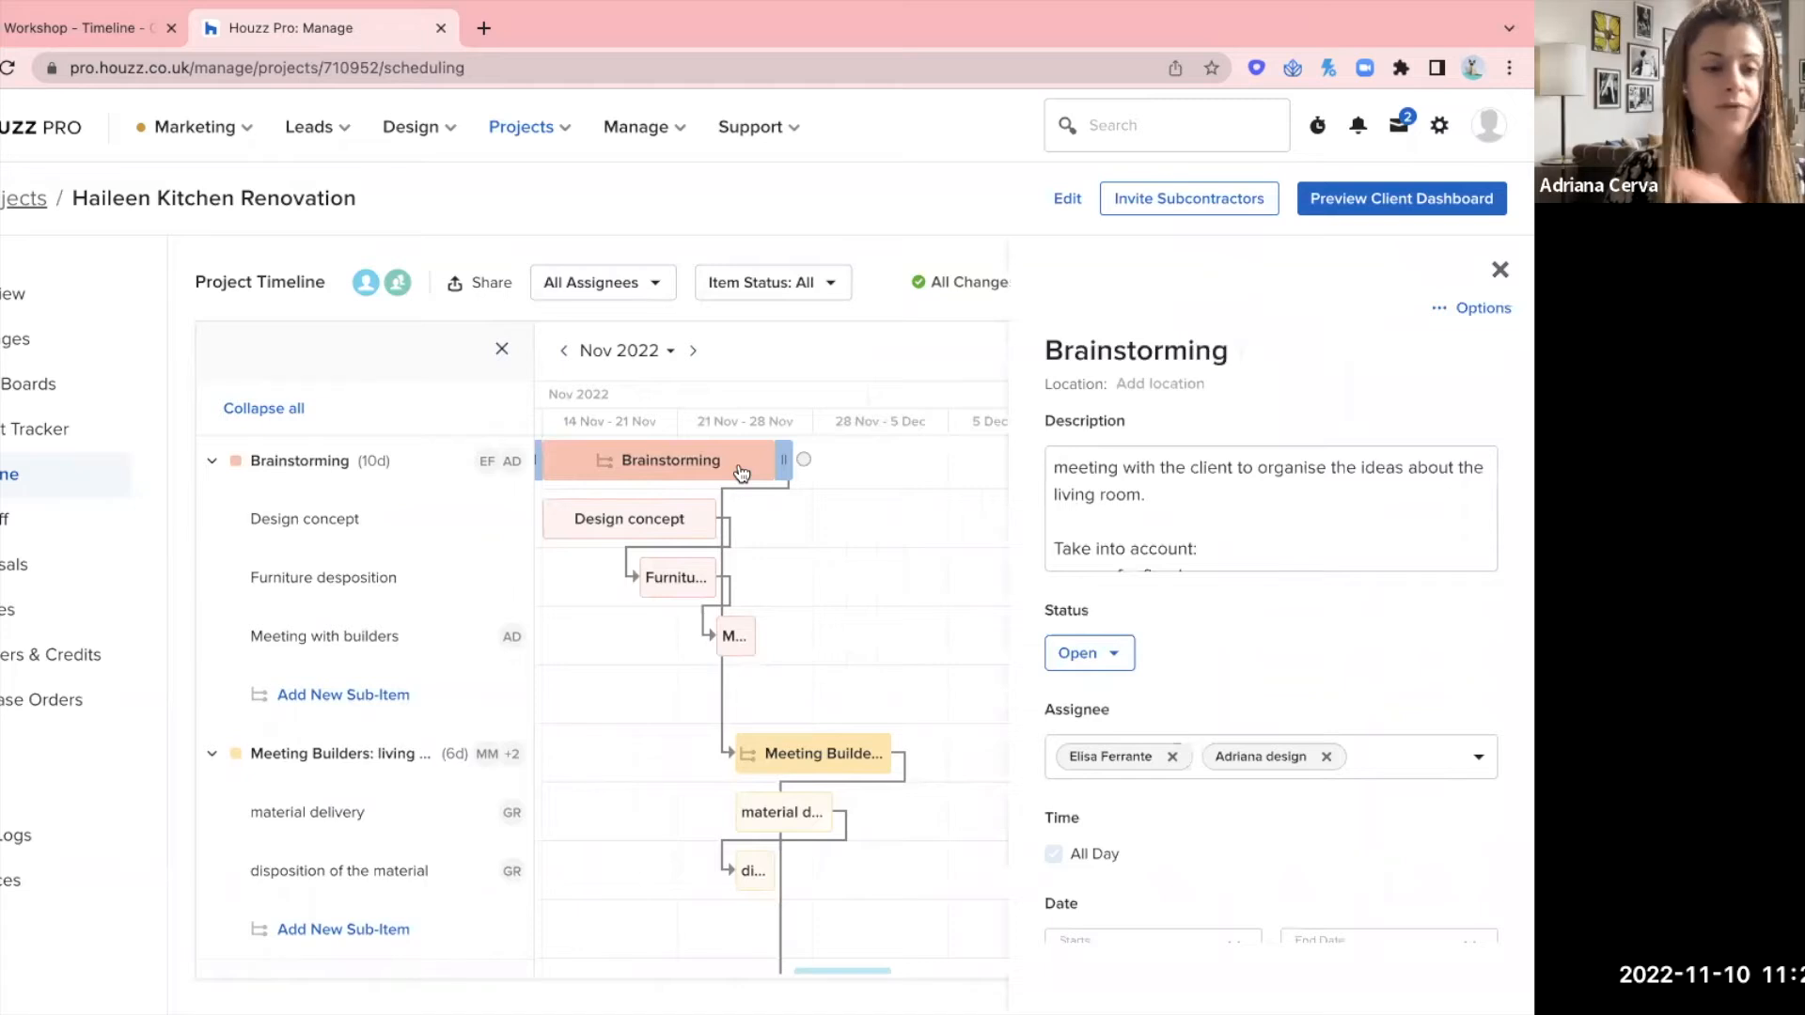
scroll(1465, 549, "down", 3)
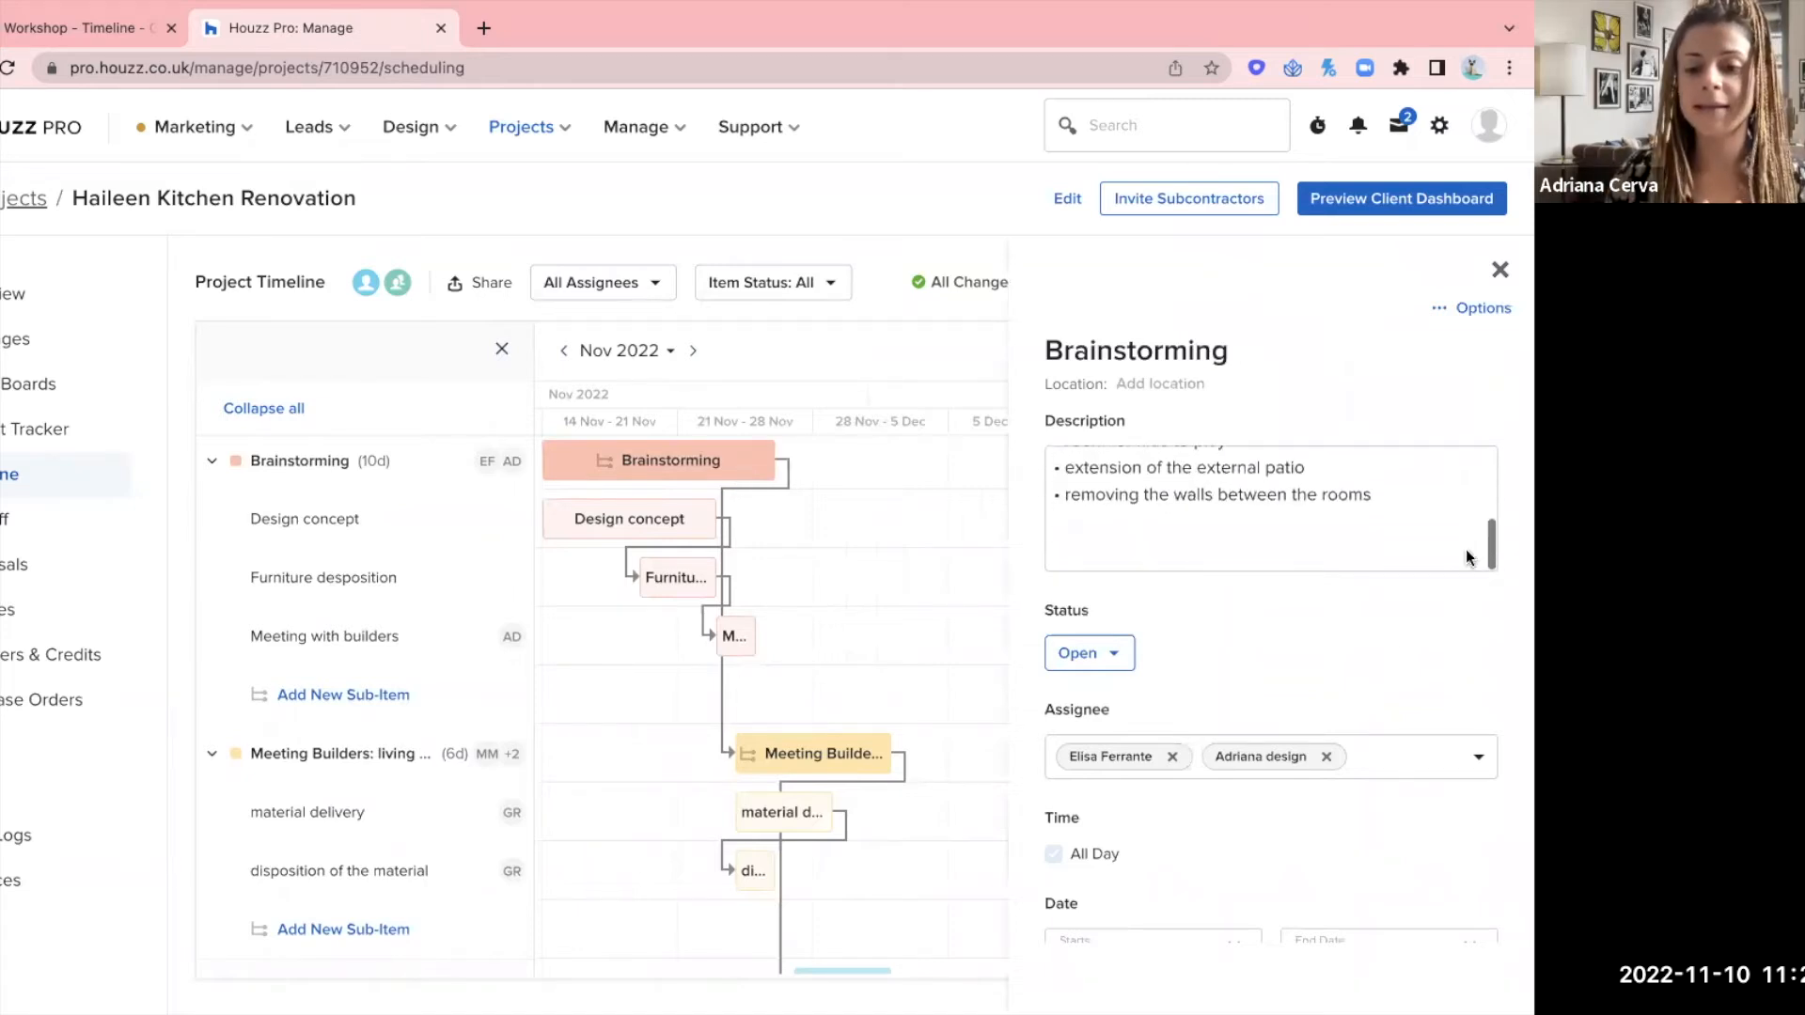
scroll(1392, 662, "down", 4)
scroll(1392, 662, "down", 2)
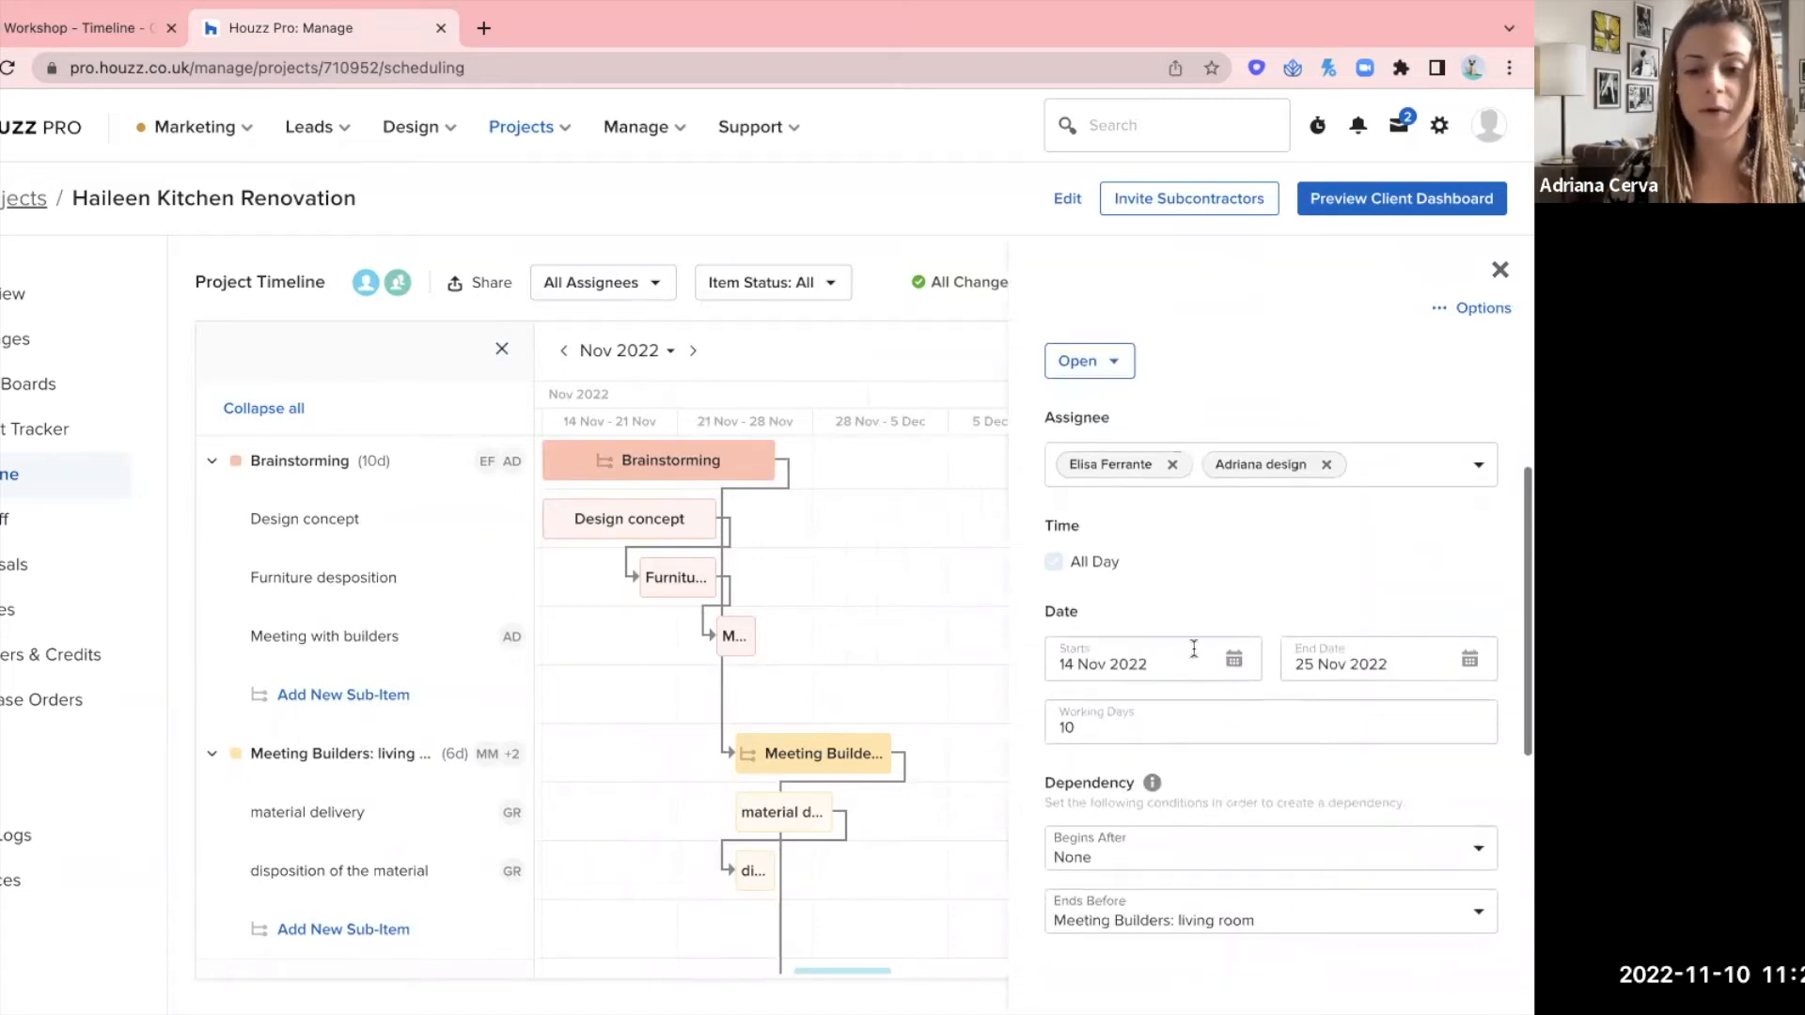
left_click(1501, 270)
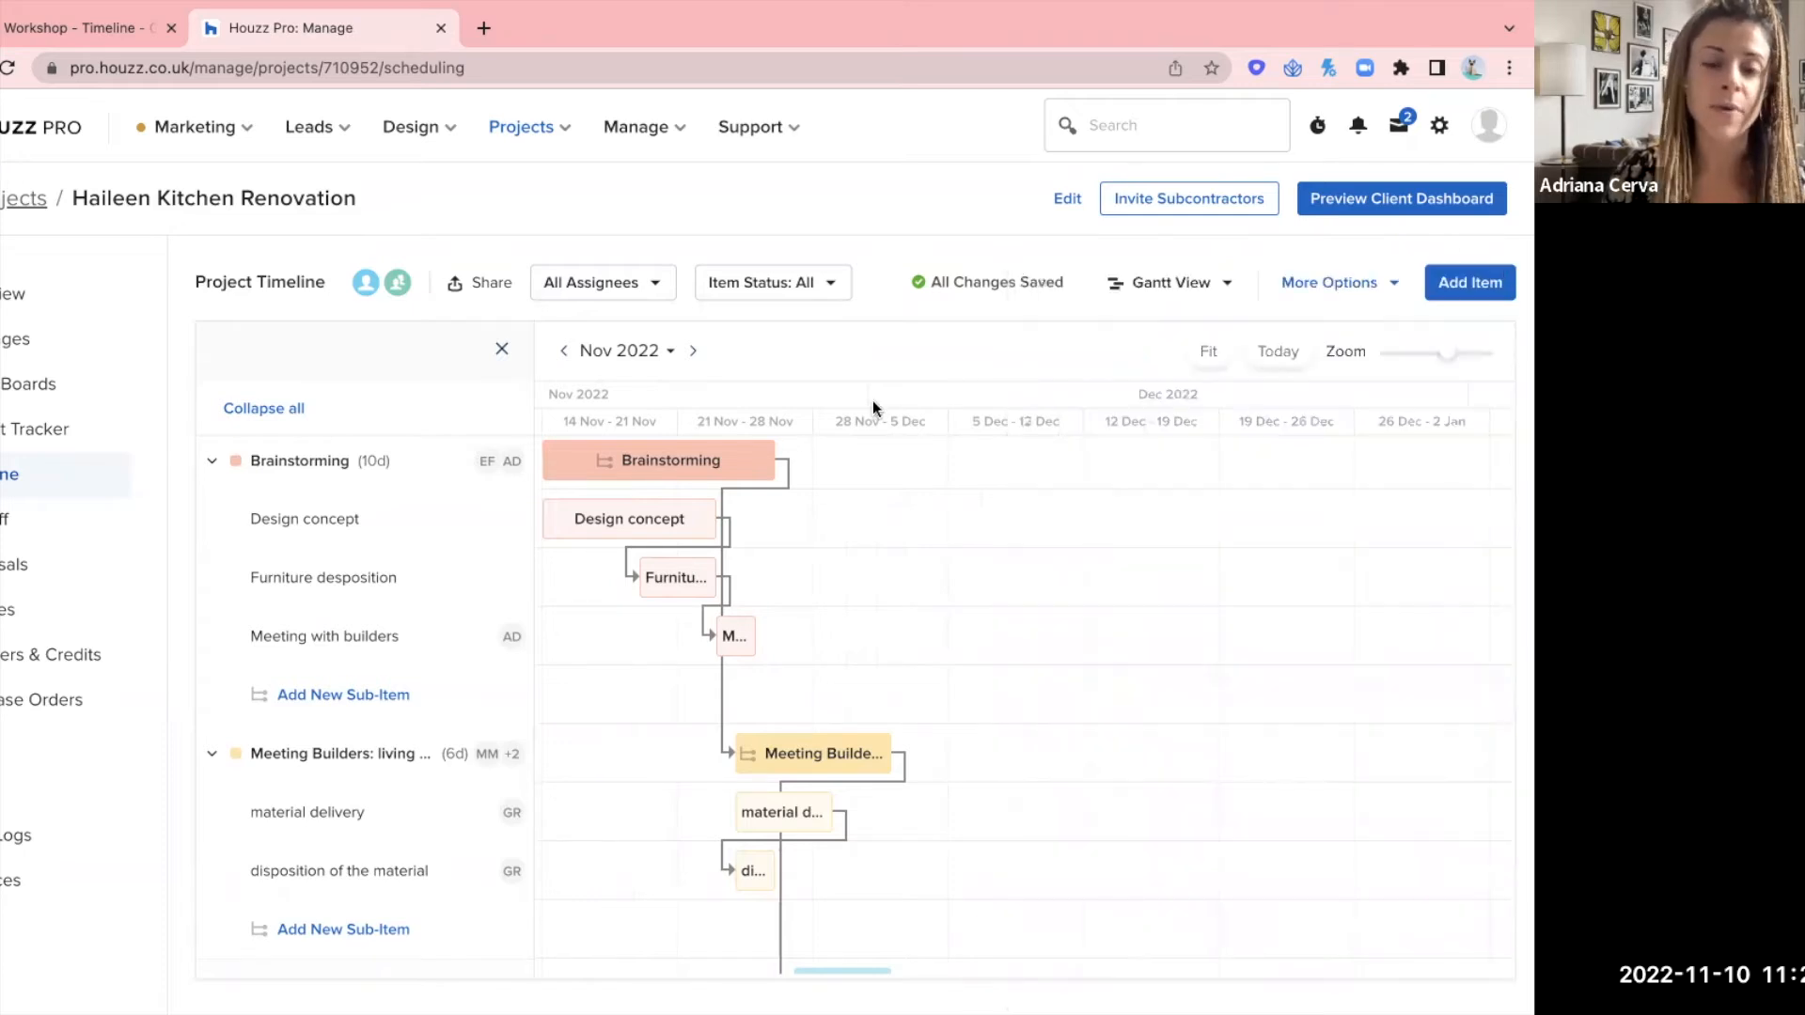
- Move the Brainstorming item, with its sub-items and dependent items, to start on 29 Nov 2022 in the Gantt chart
mouse_move(747, 461)
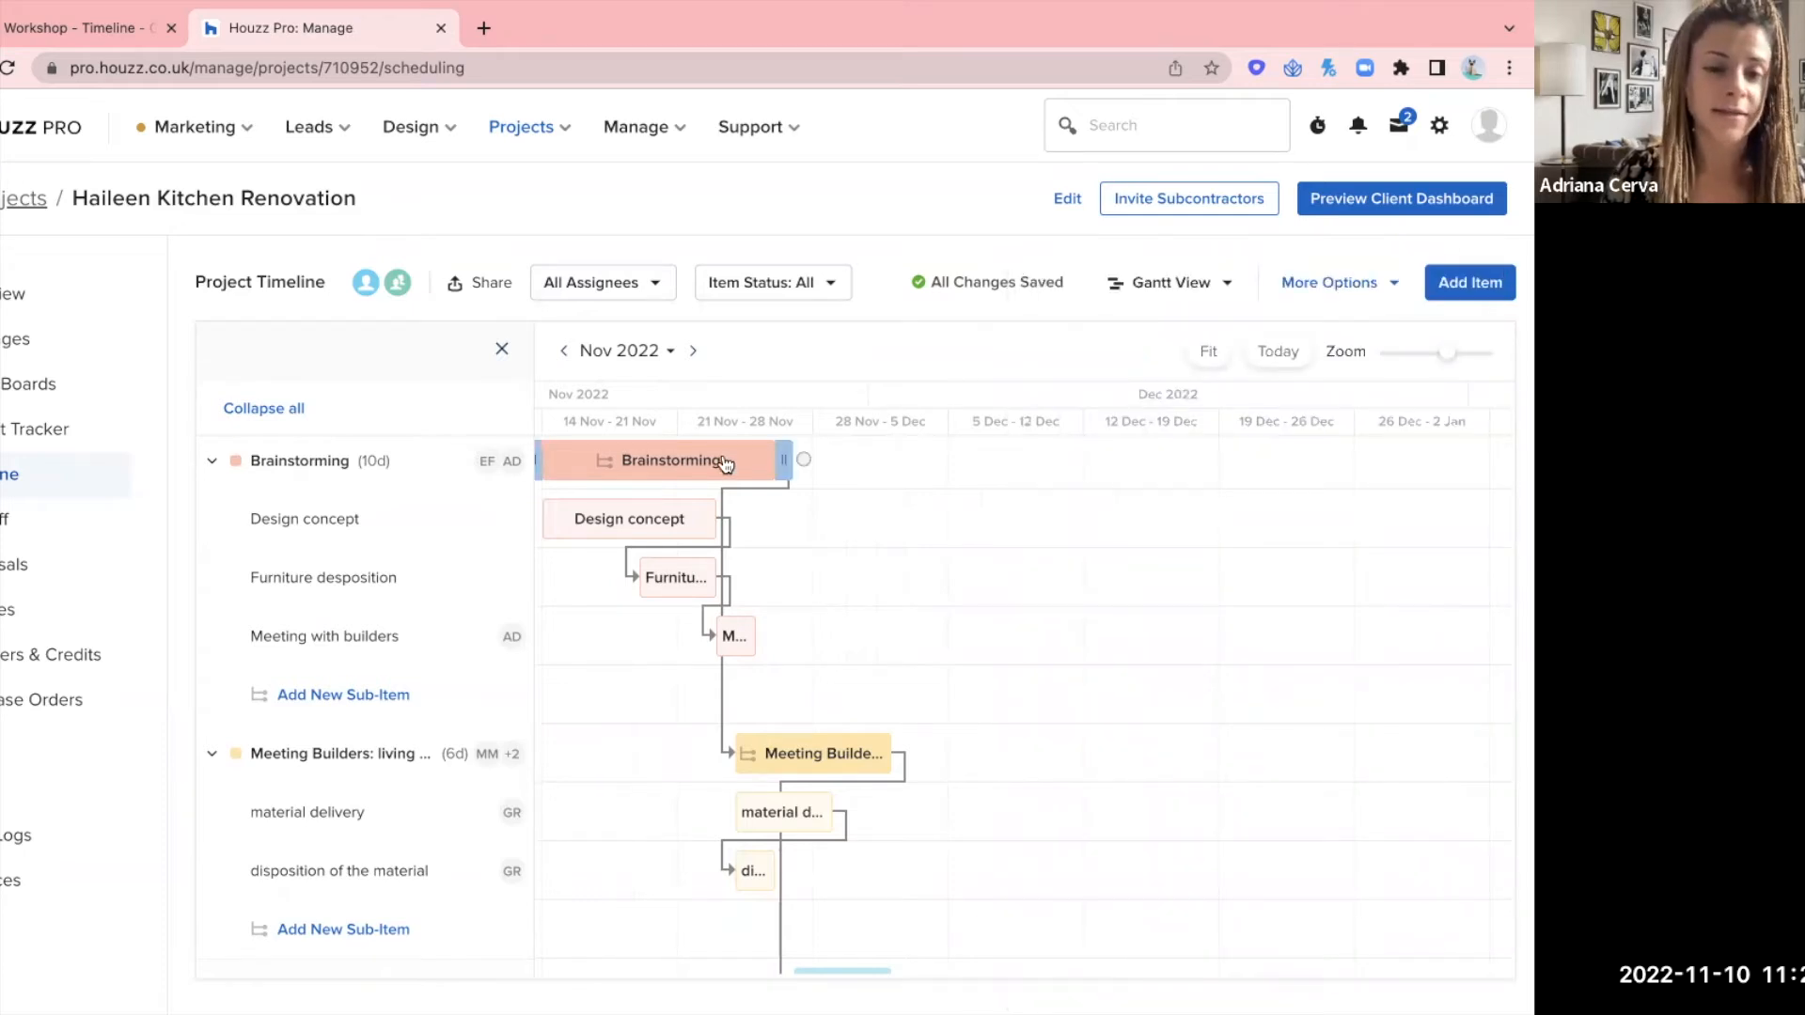
left_click_drag(724, 463, 982, 460)
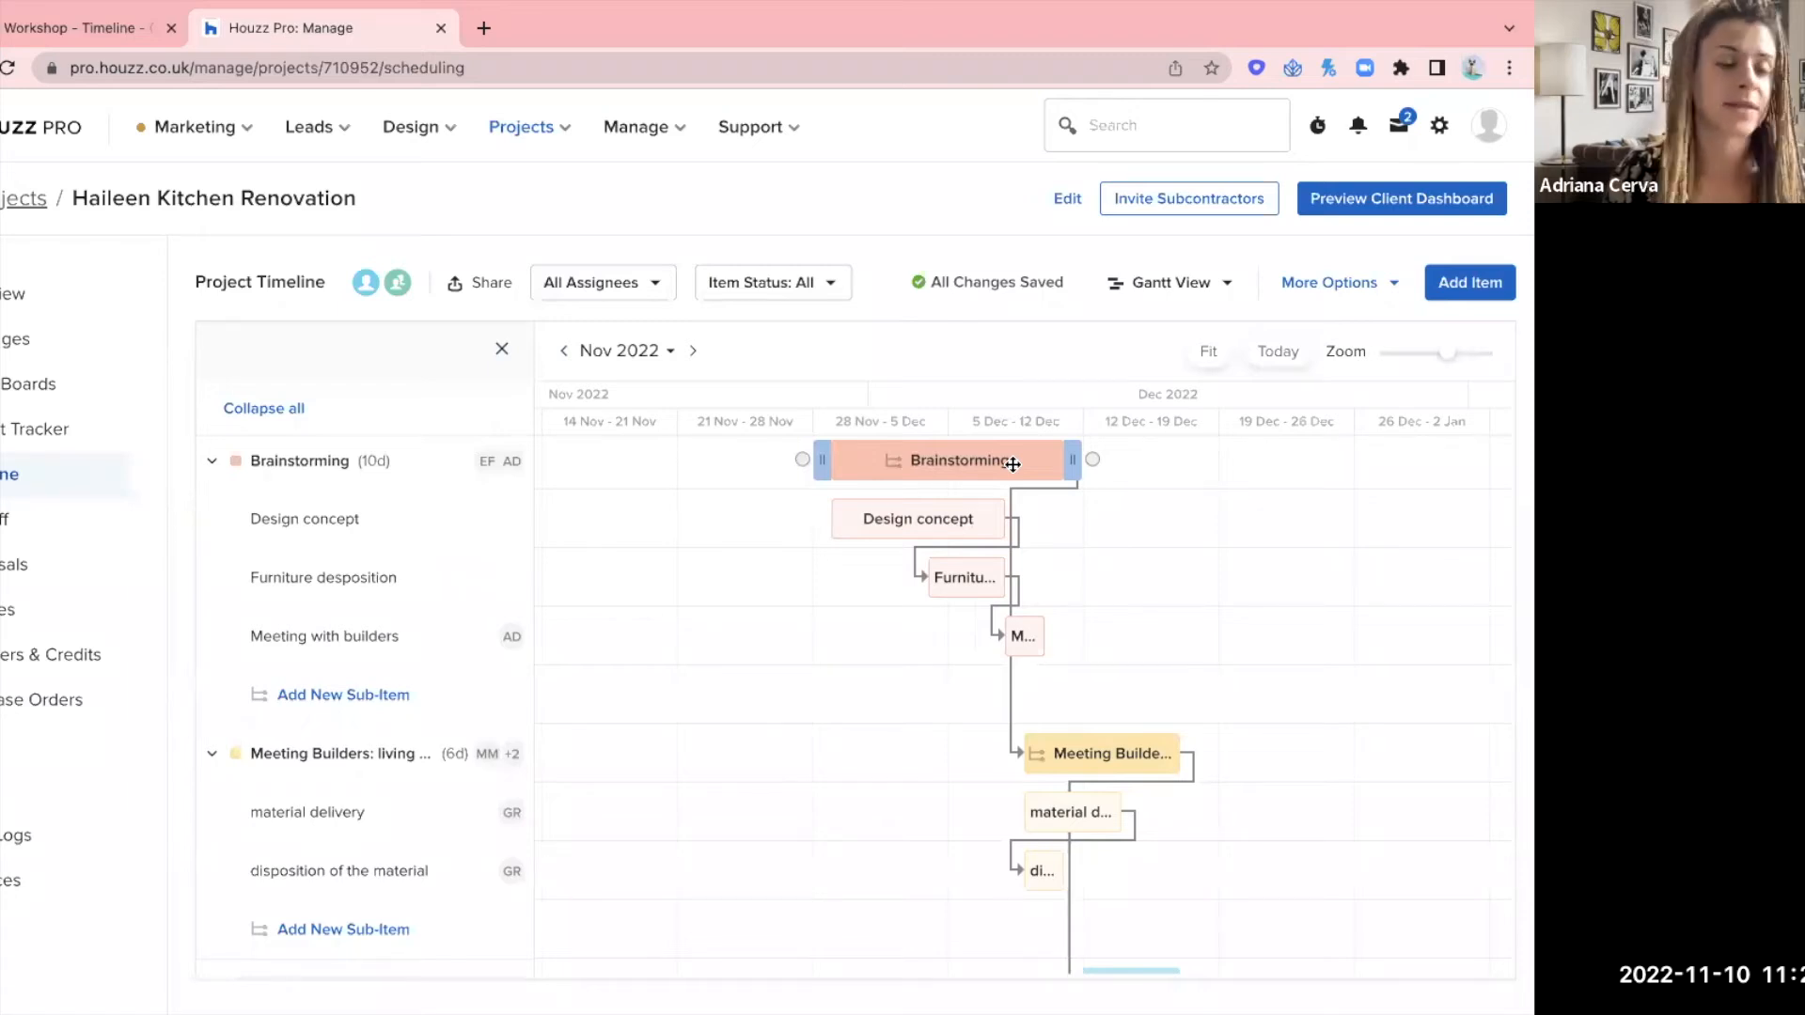
left_click_drag(1012, 464, 1013, 467)
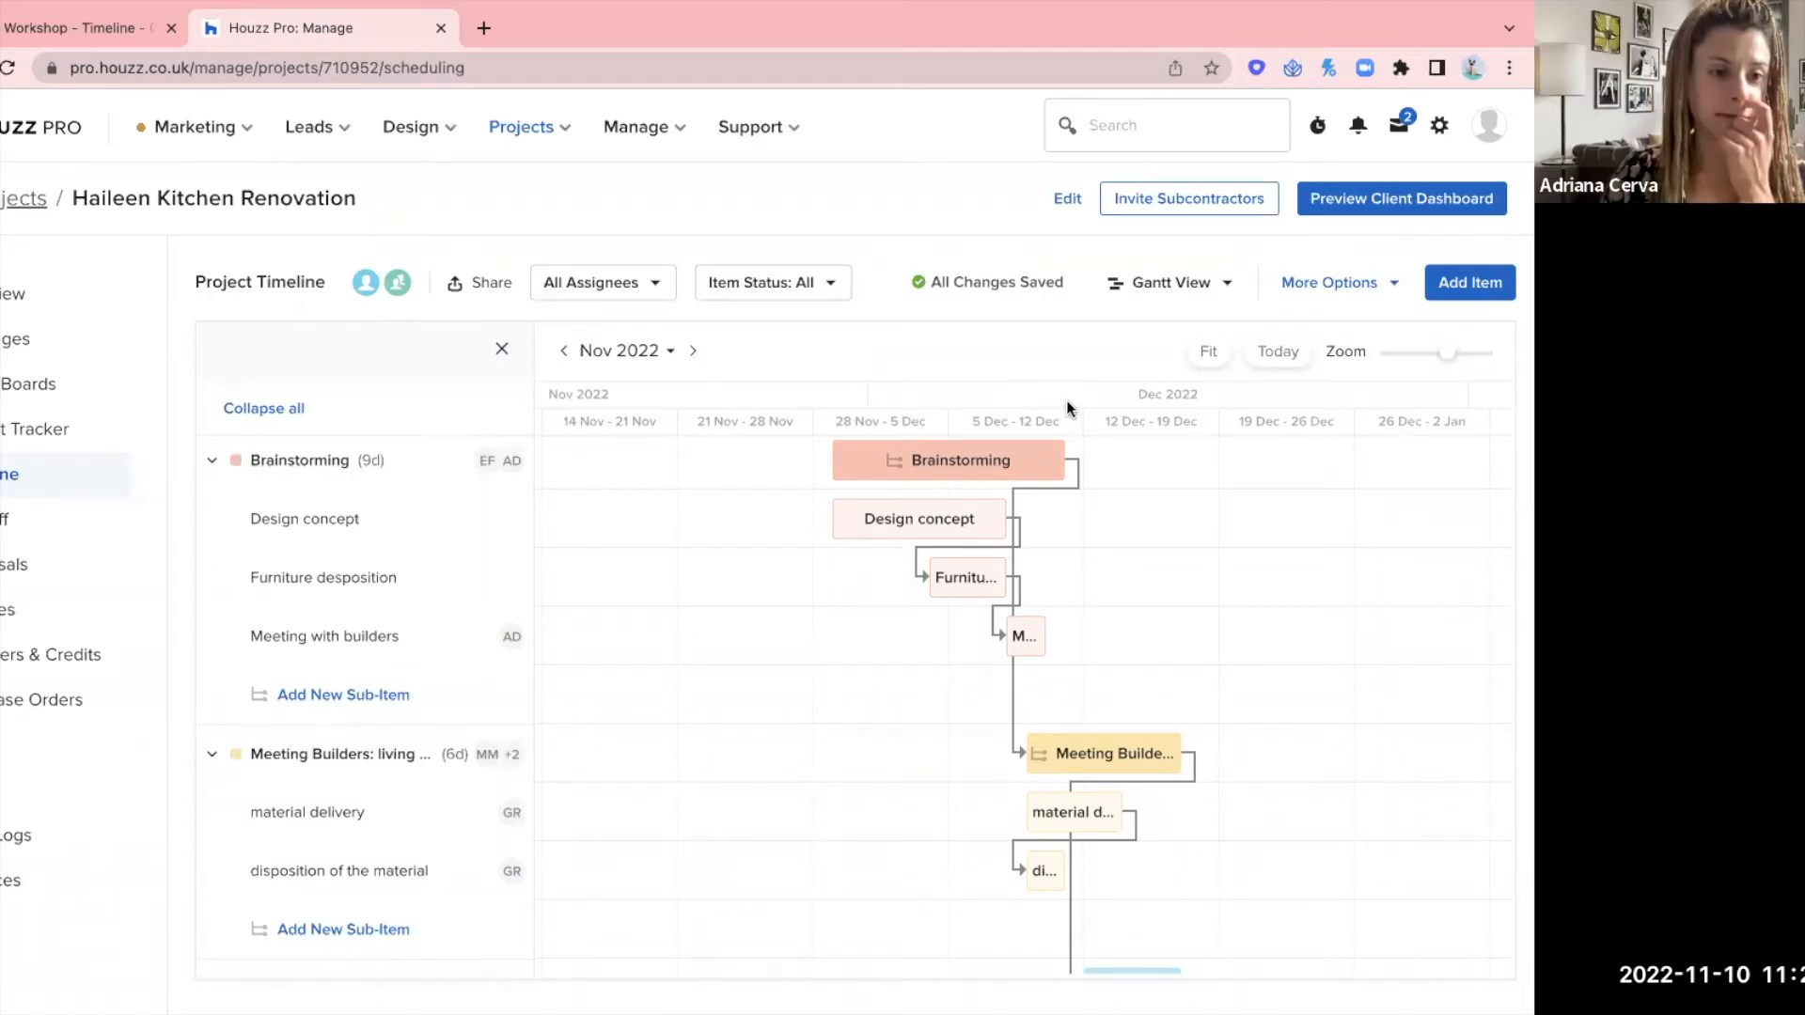
- Open the Brainstorming item, check its start and end dates, and close its details
mouse_move(1031, 460)
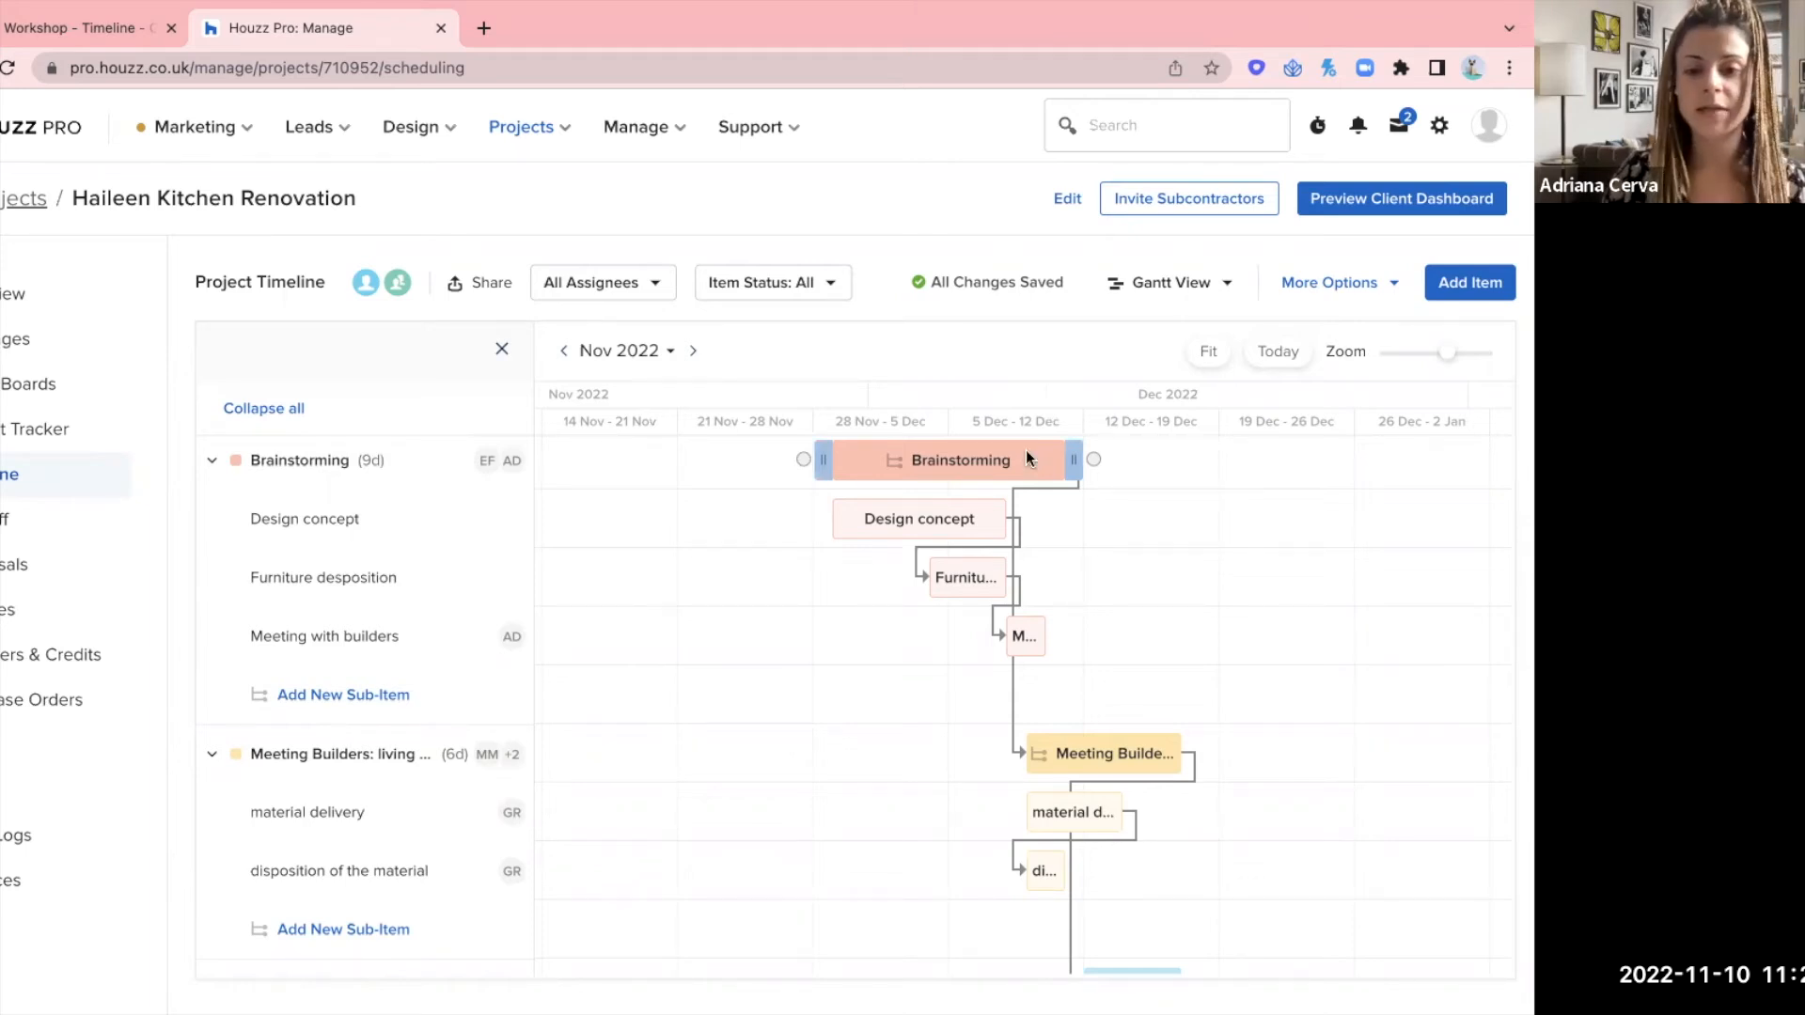
left_click(1025, 459)
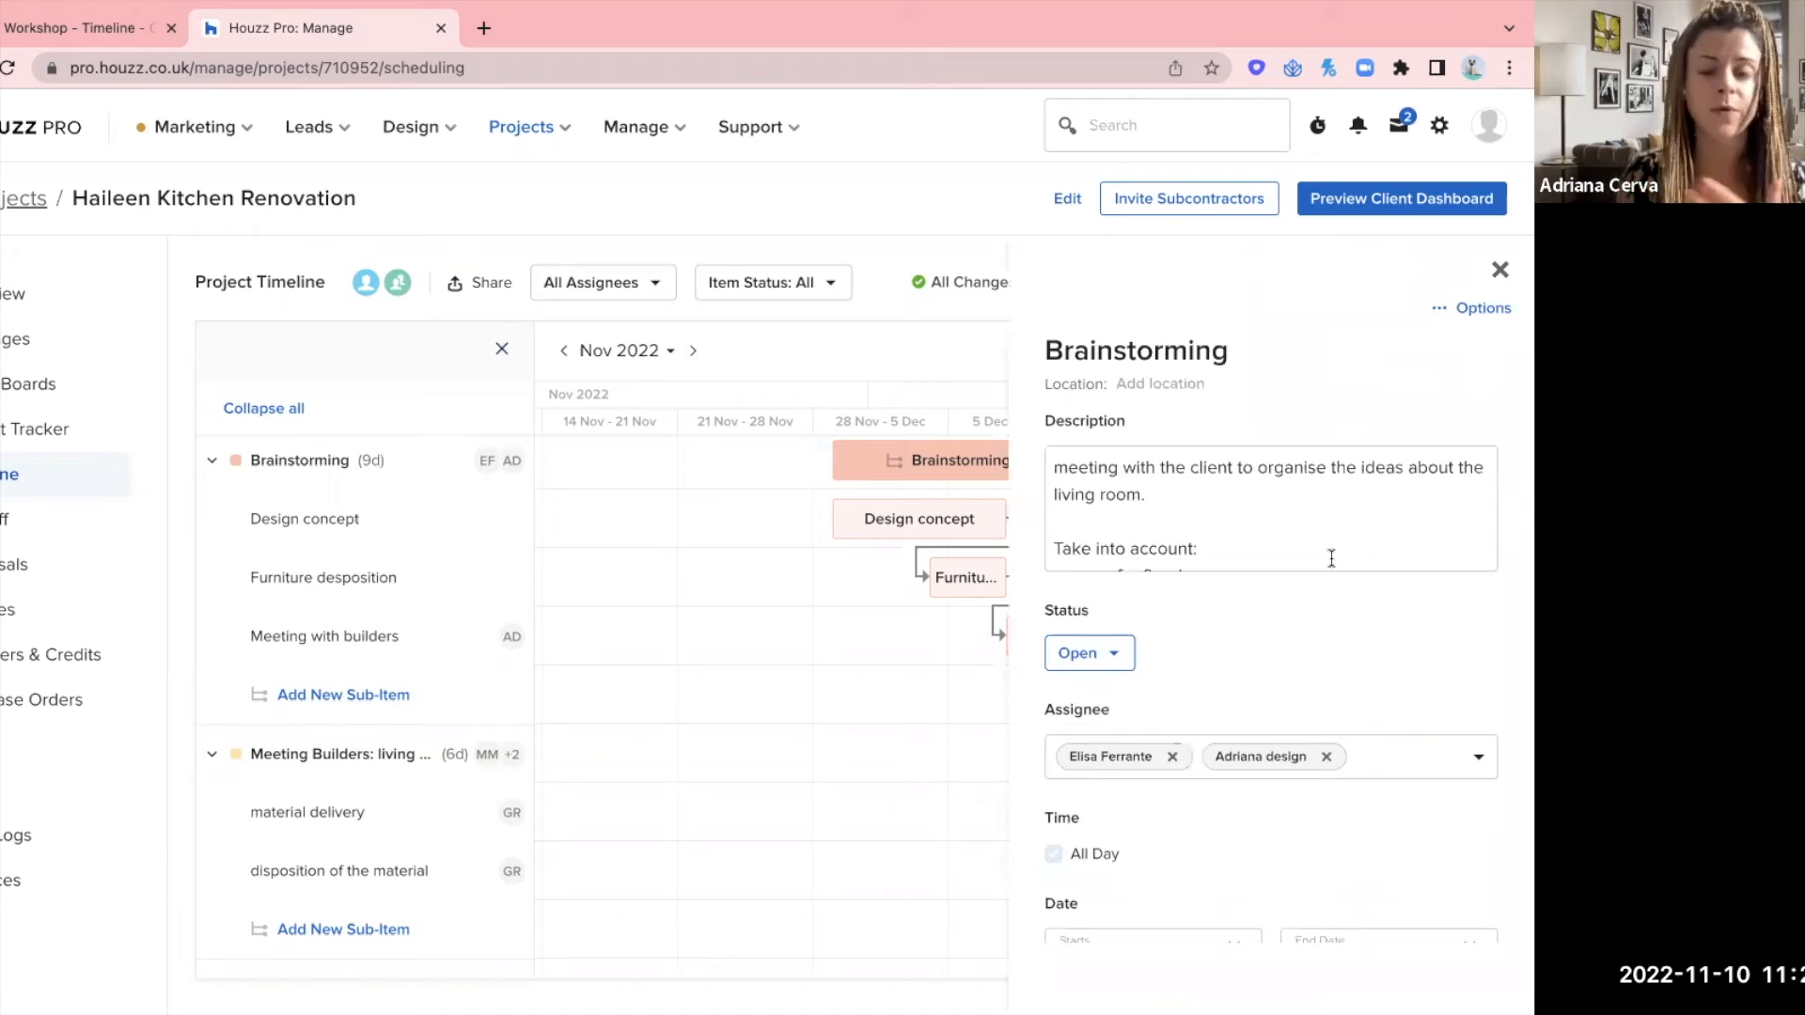
scroll(1329, 617, "down", 3)
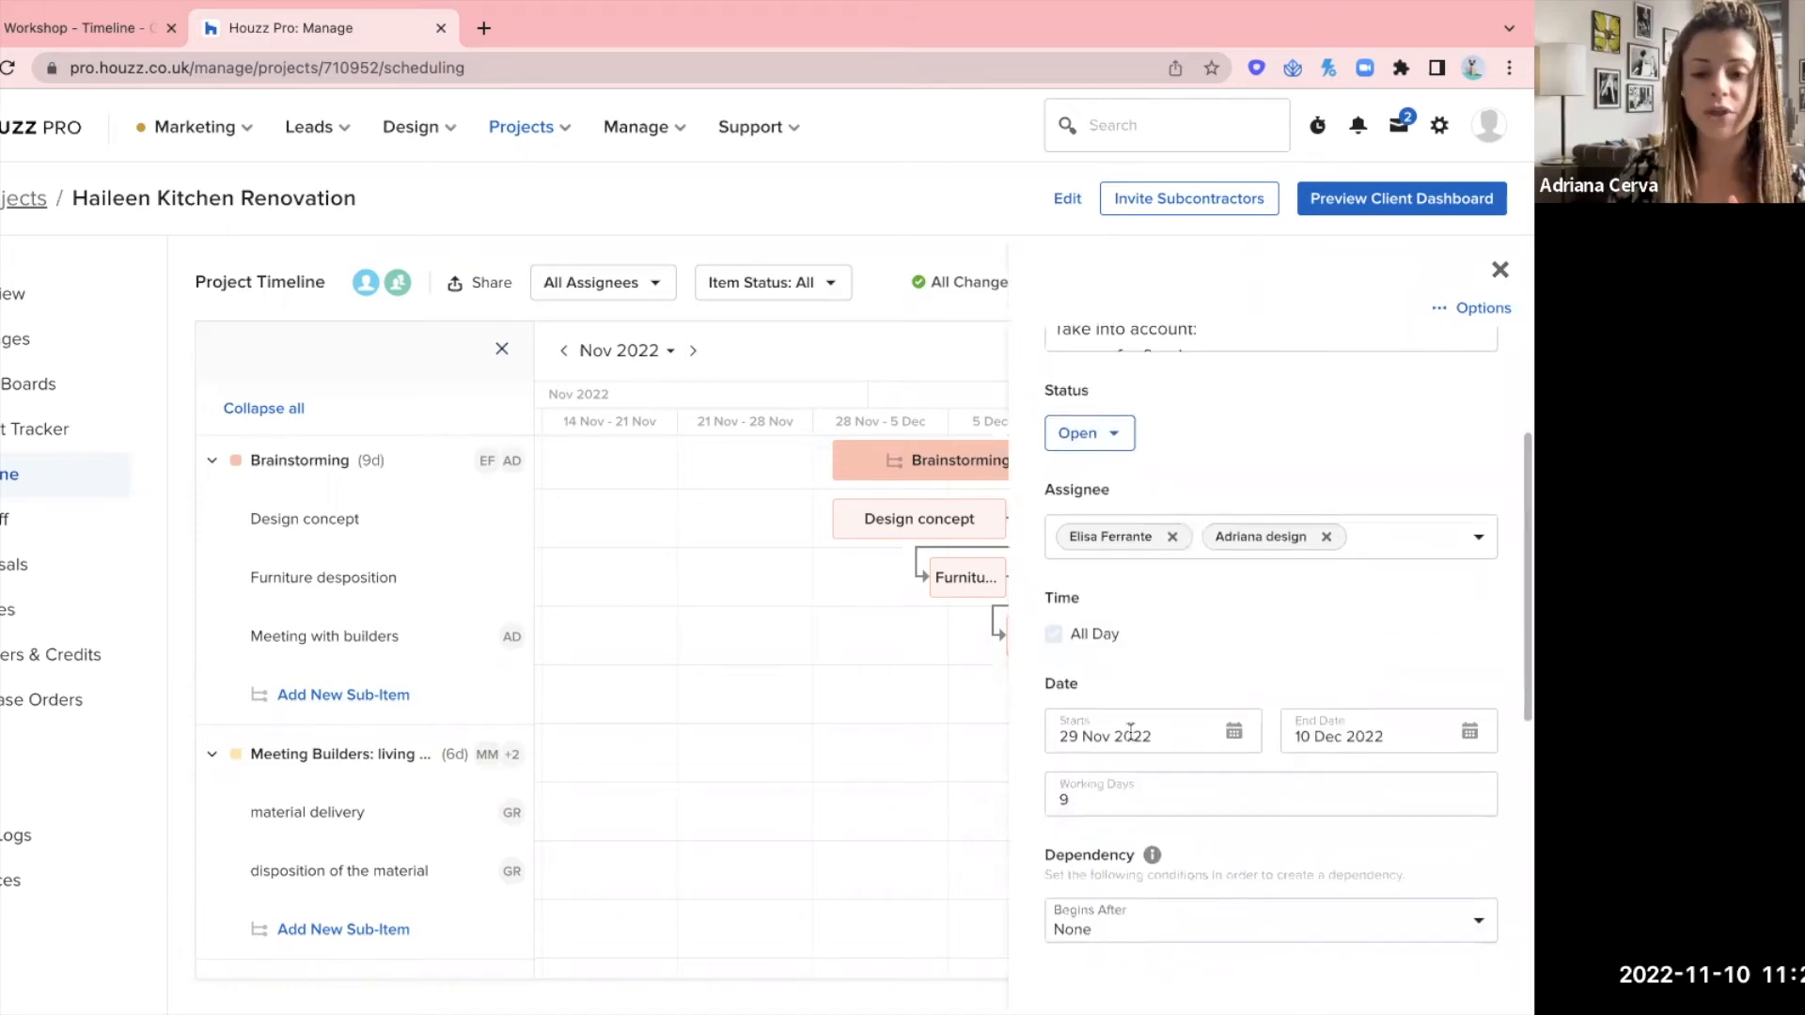
left_click(1384, 737)
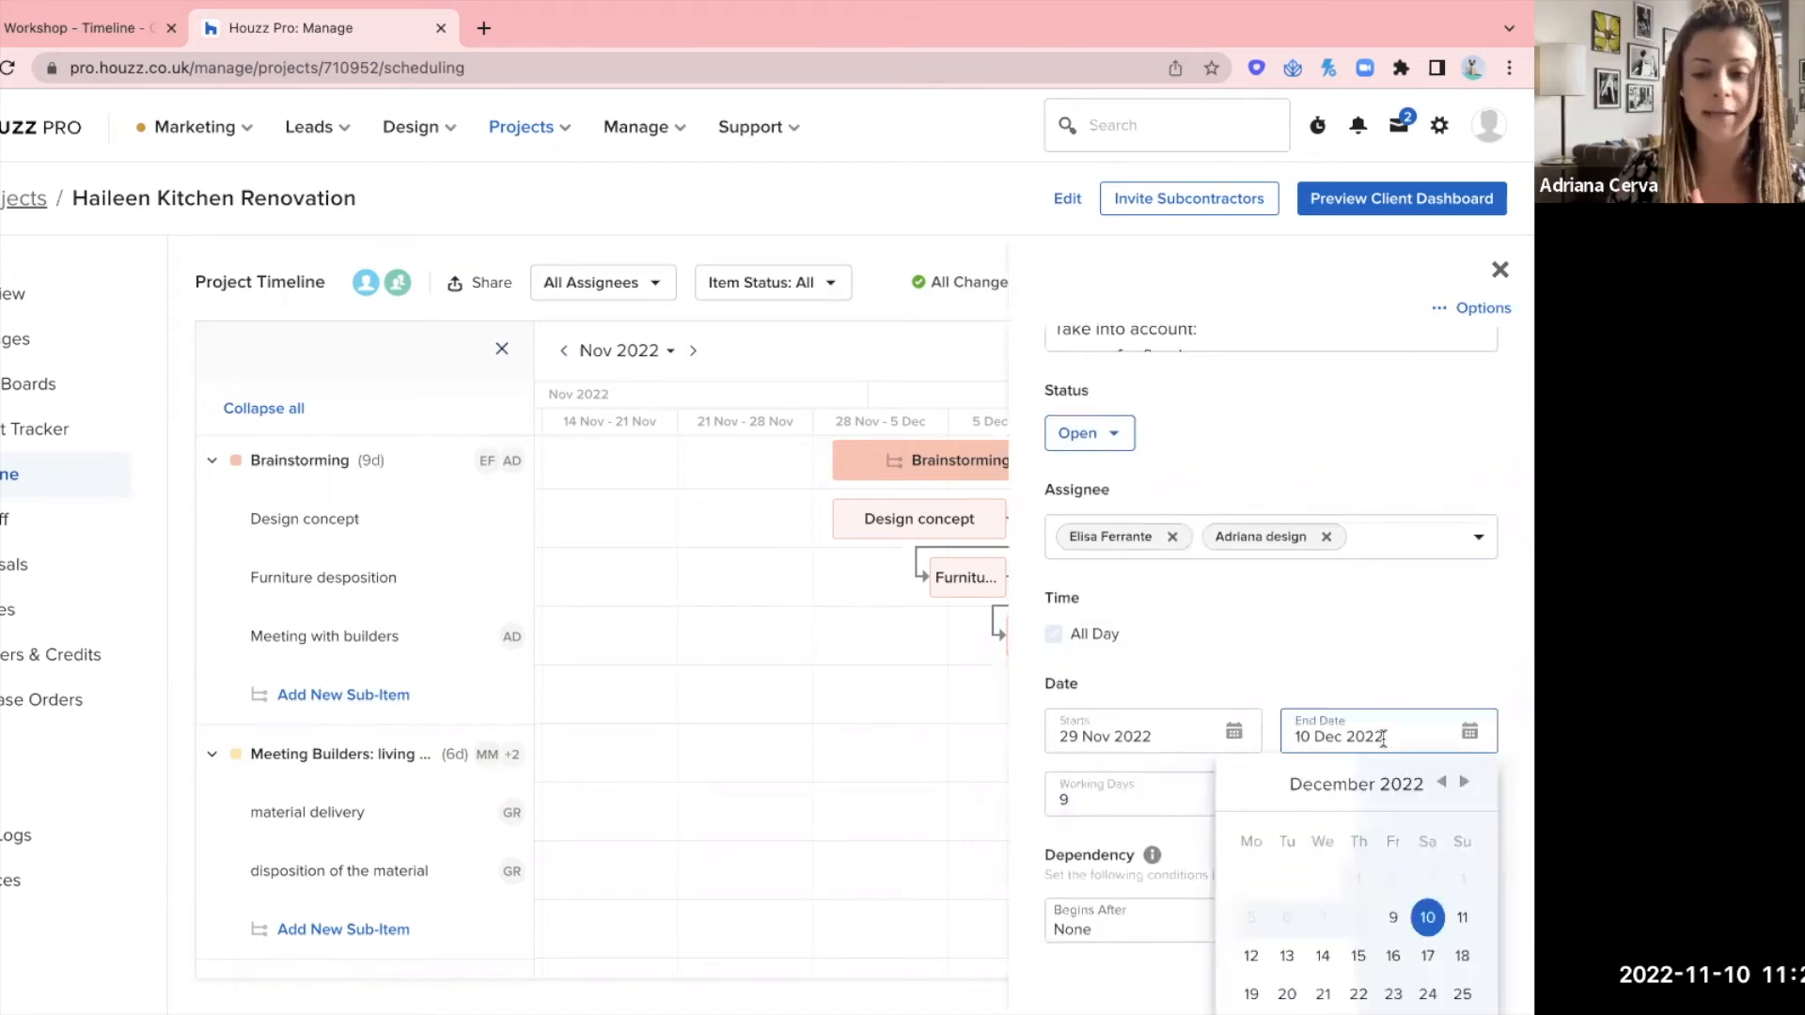
left_click(1500, 274)
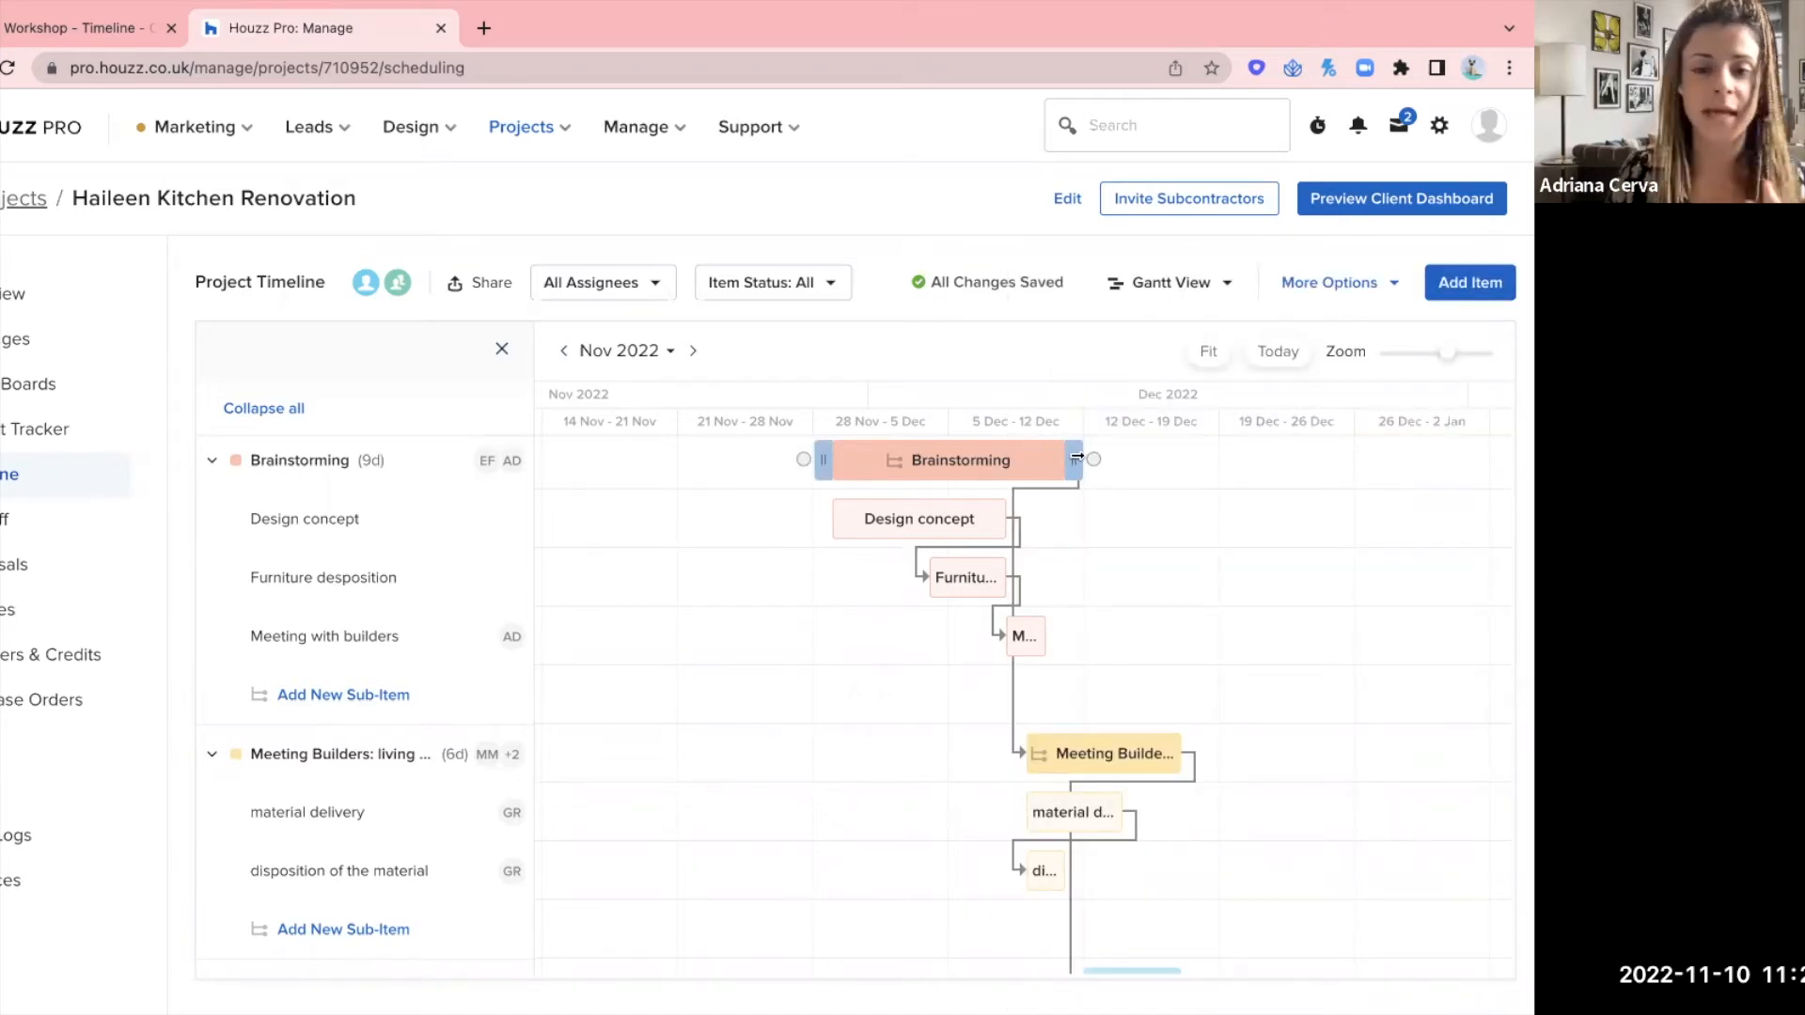
- Extend the Brainstorming bar to 19 working days and move its Design concept sub-item about ten days later
left_click_drag(1076, 457, 1351, 452)
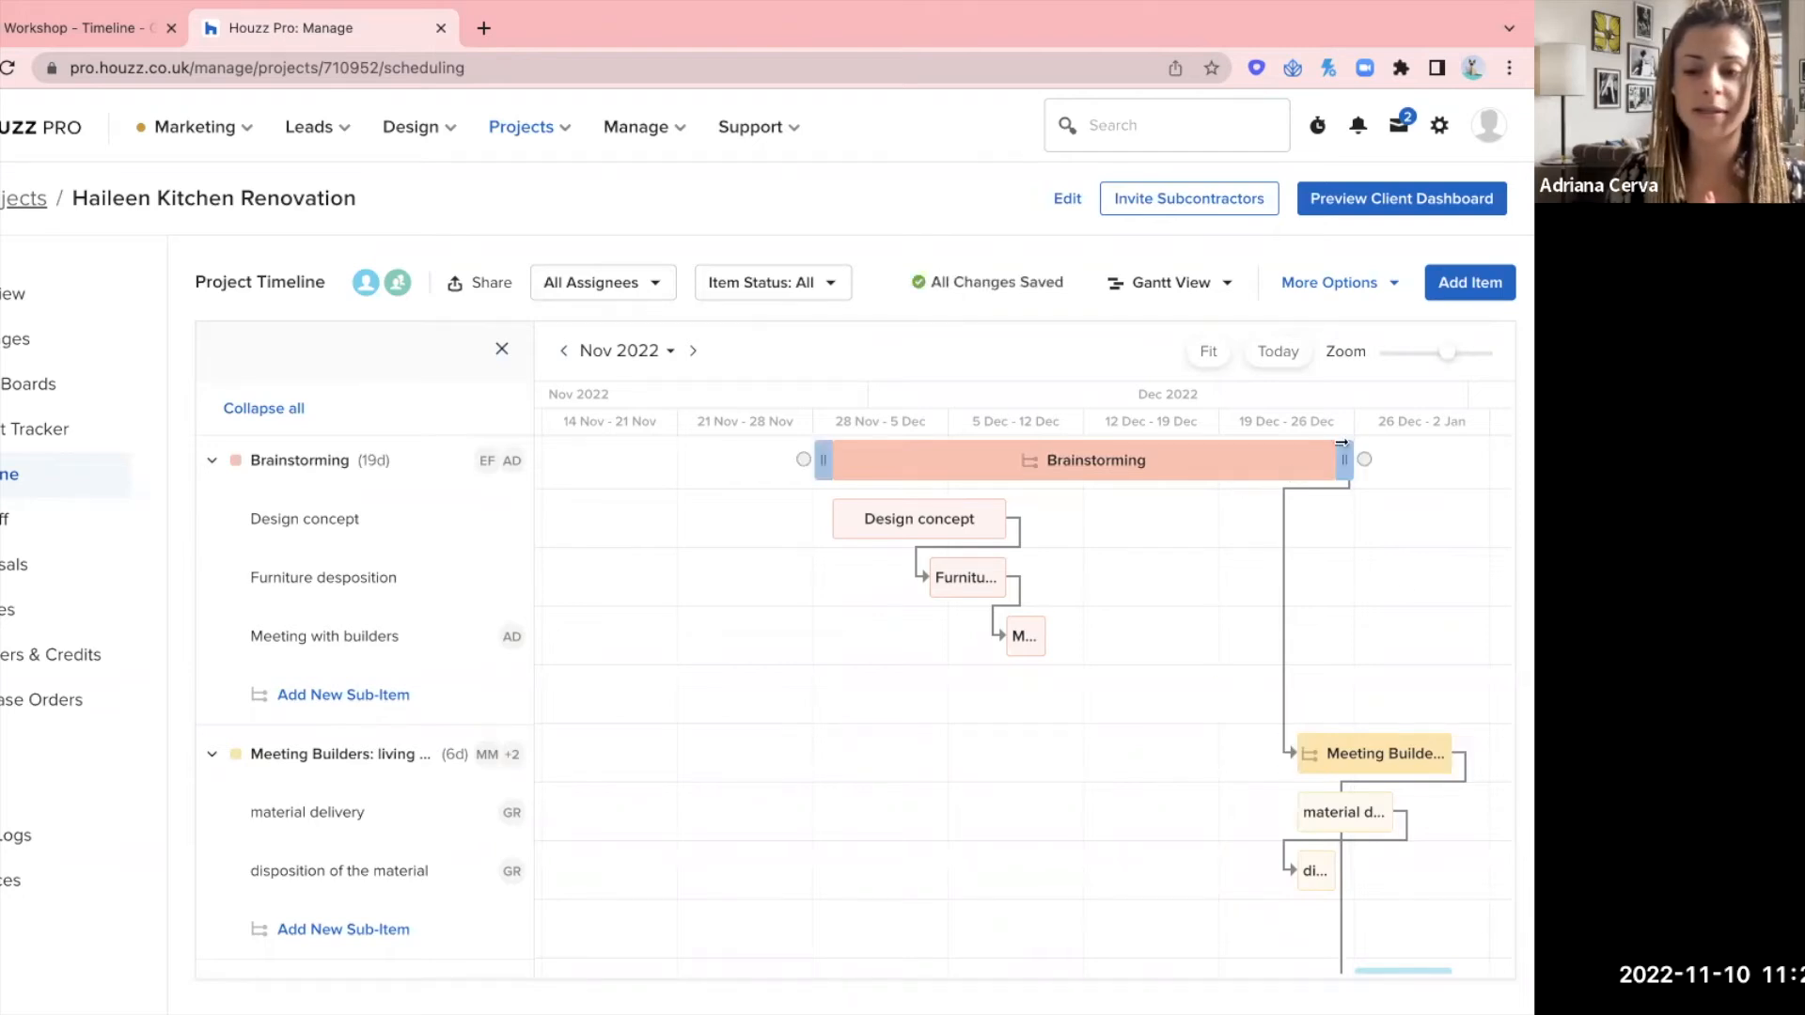
left_click(922, 523)
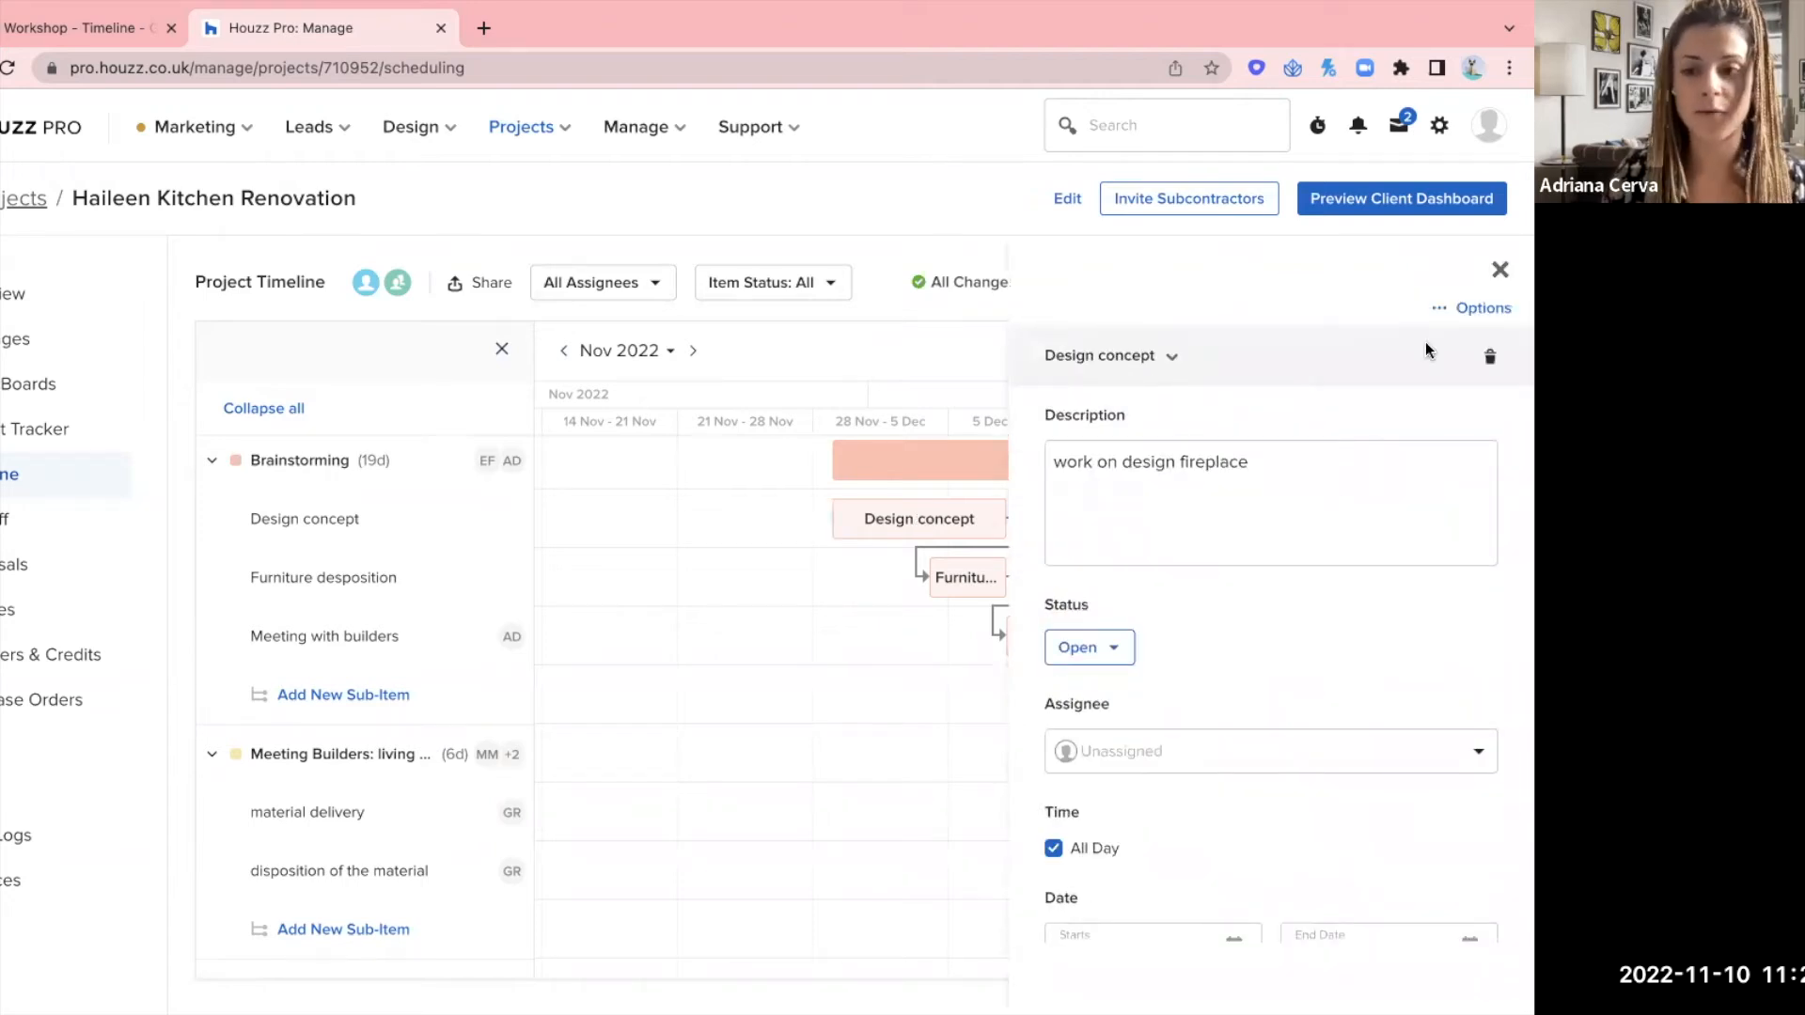
left_click(1499, 272)
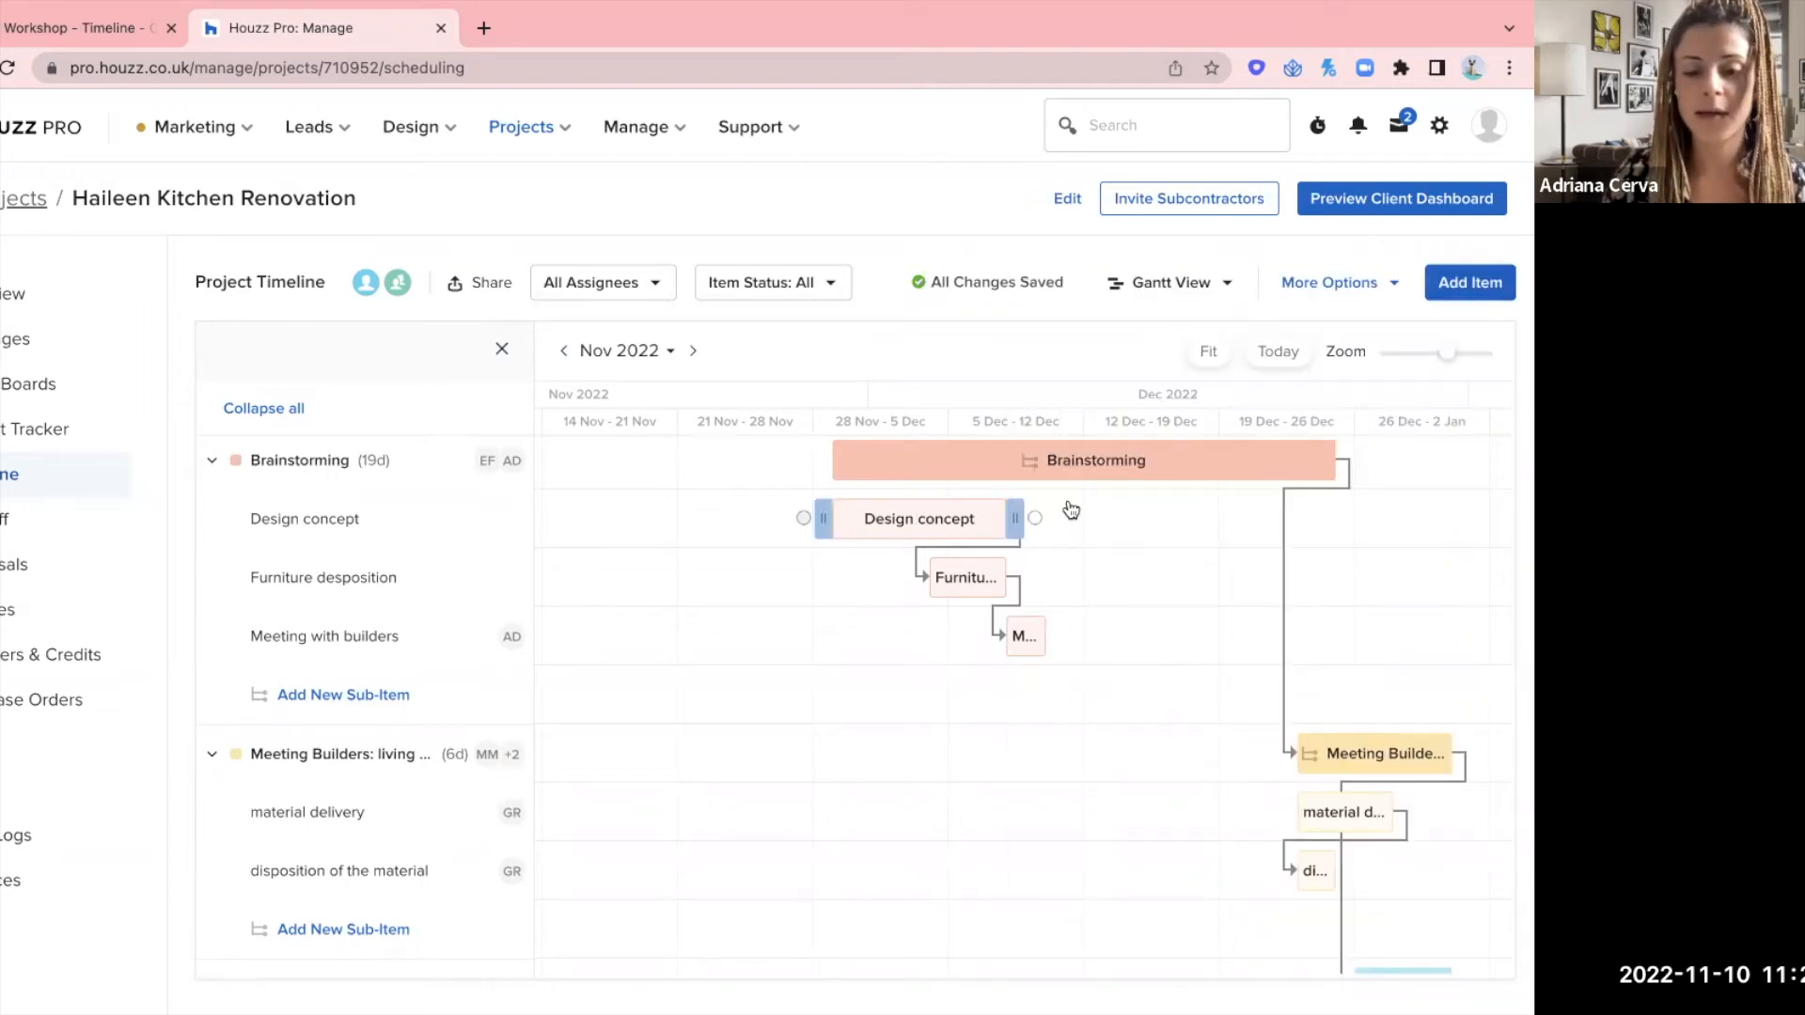
left_click_drag(959, 524, 1149, 520)
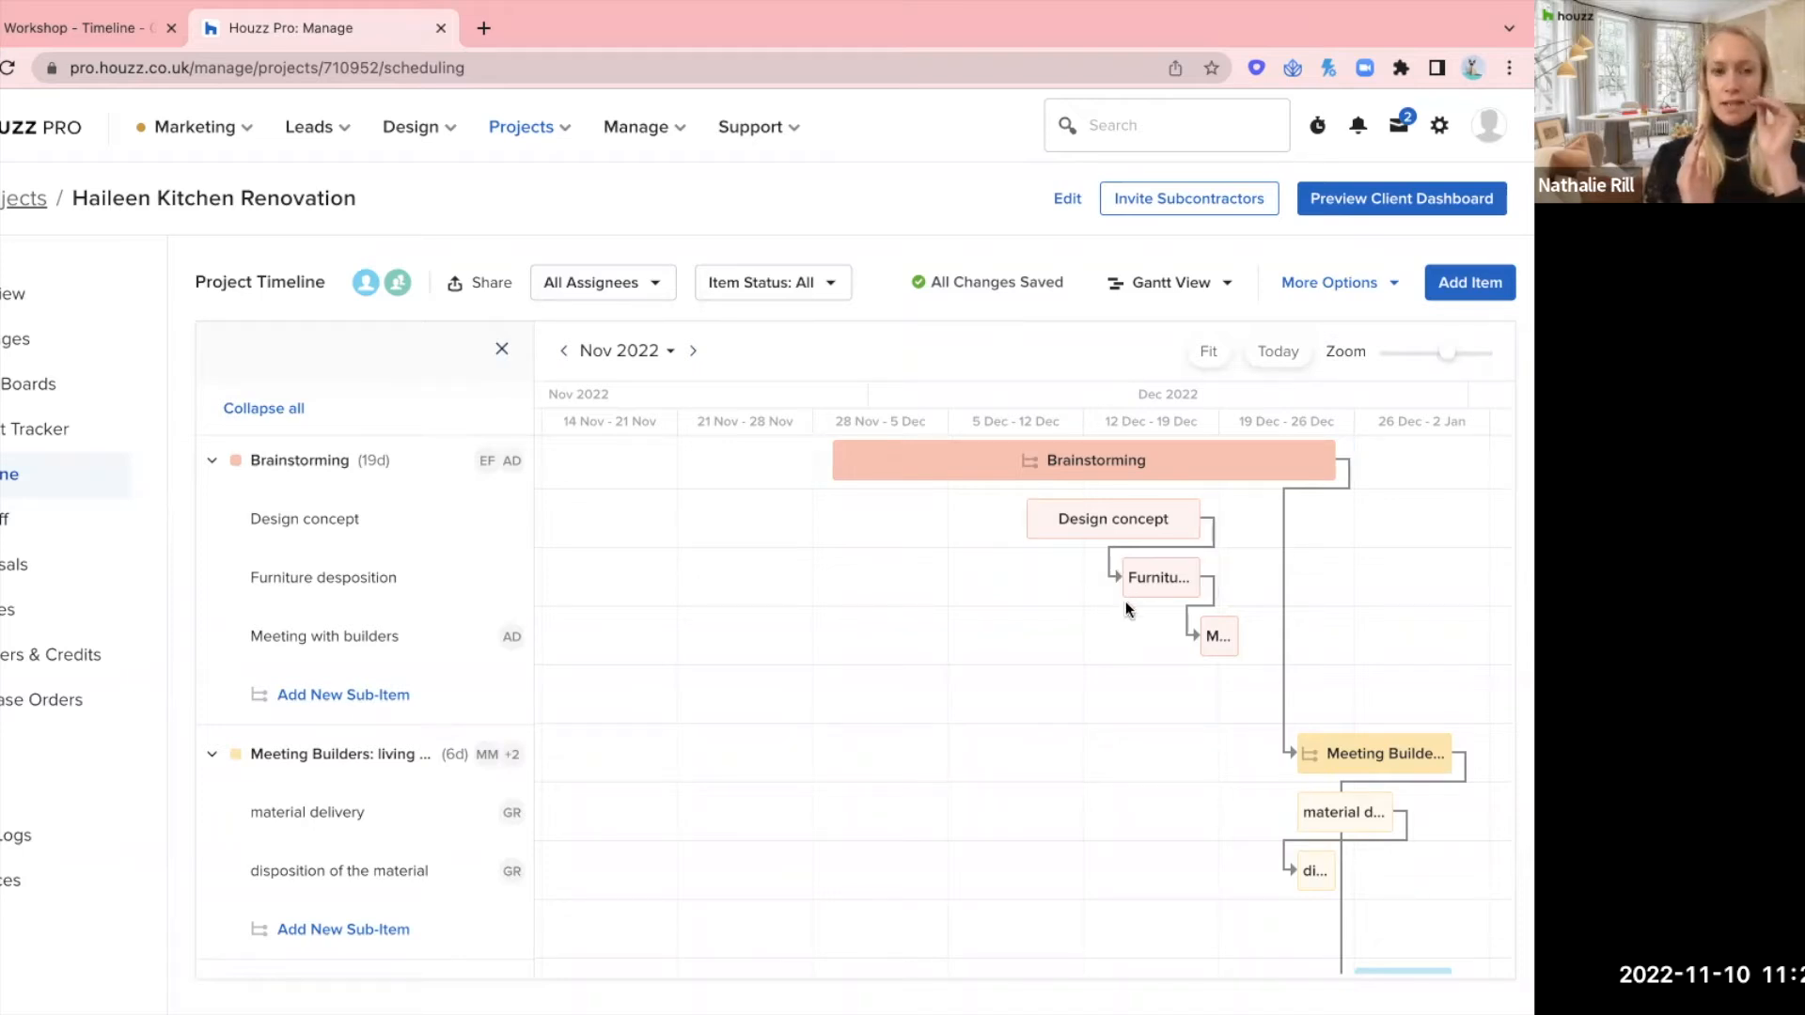
- Move the Brainstorming item about ten days later and shift the Meeting Builders item about another ten days, to mid-January 2023
scroll(931, 701, "right", 5)
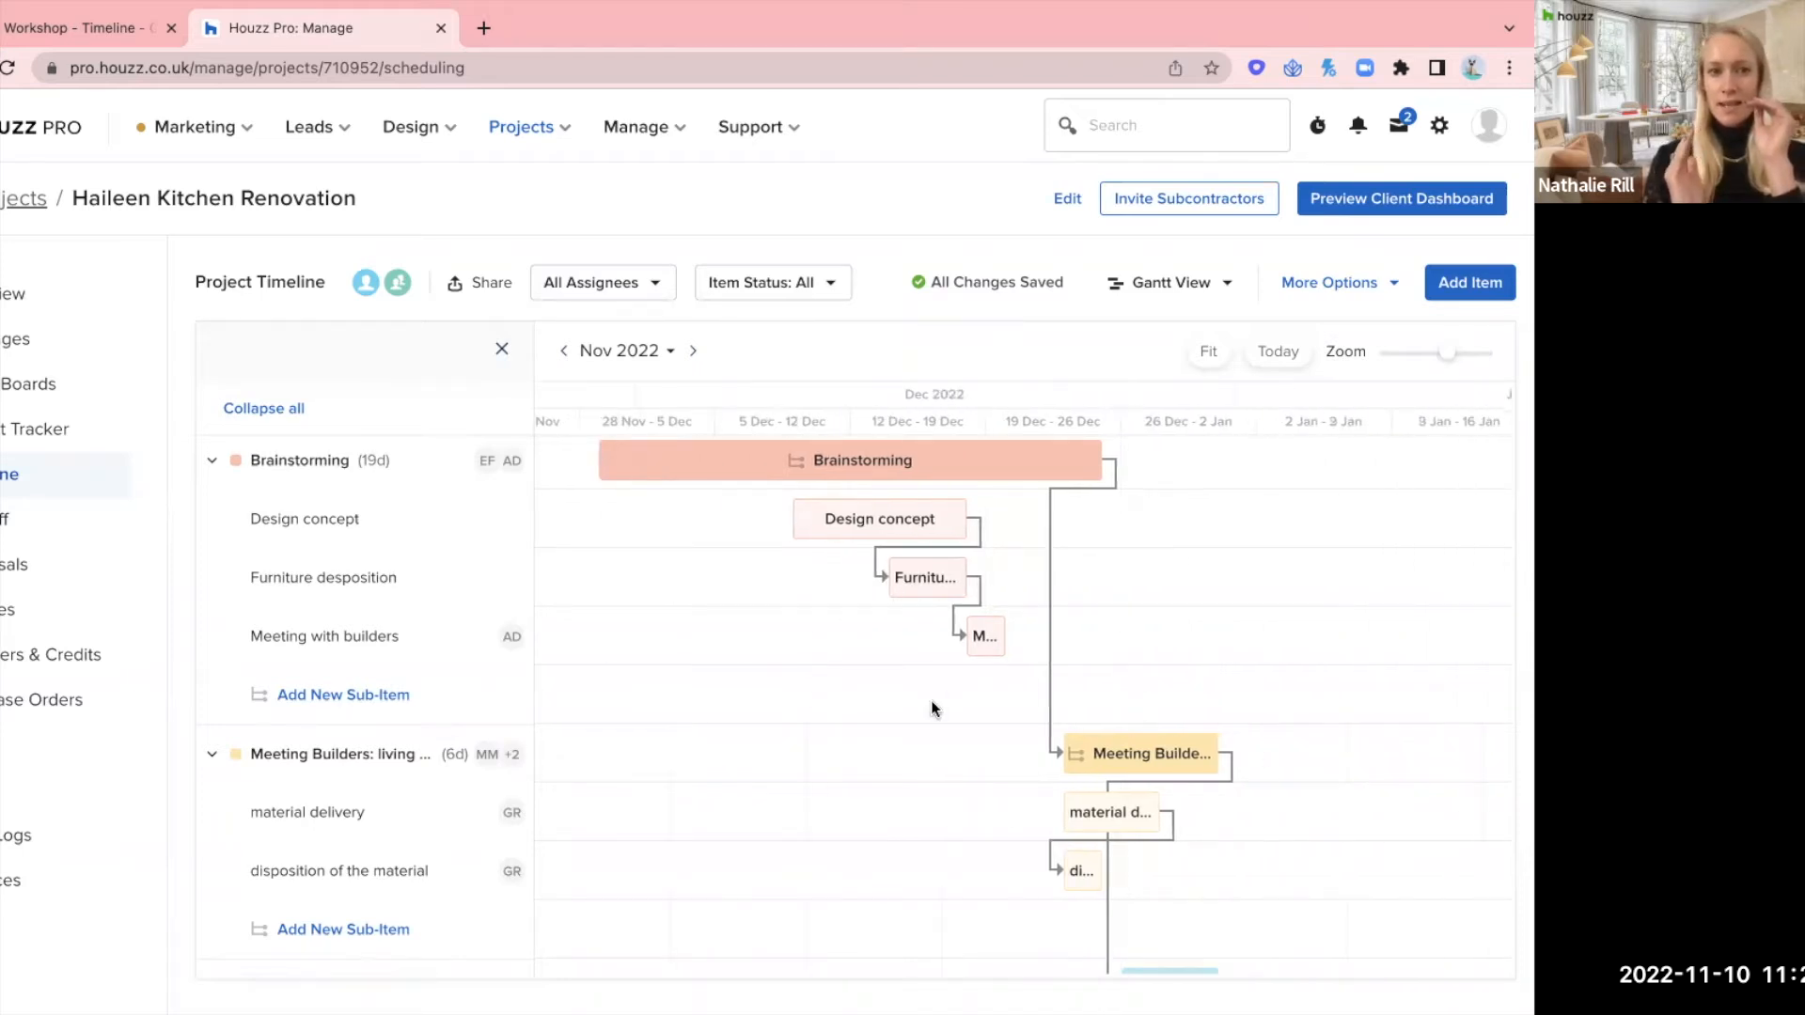
scroll(930, 707, "right", 1)
scroll(931, 702, "right", 2)
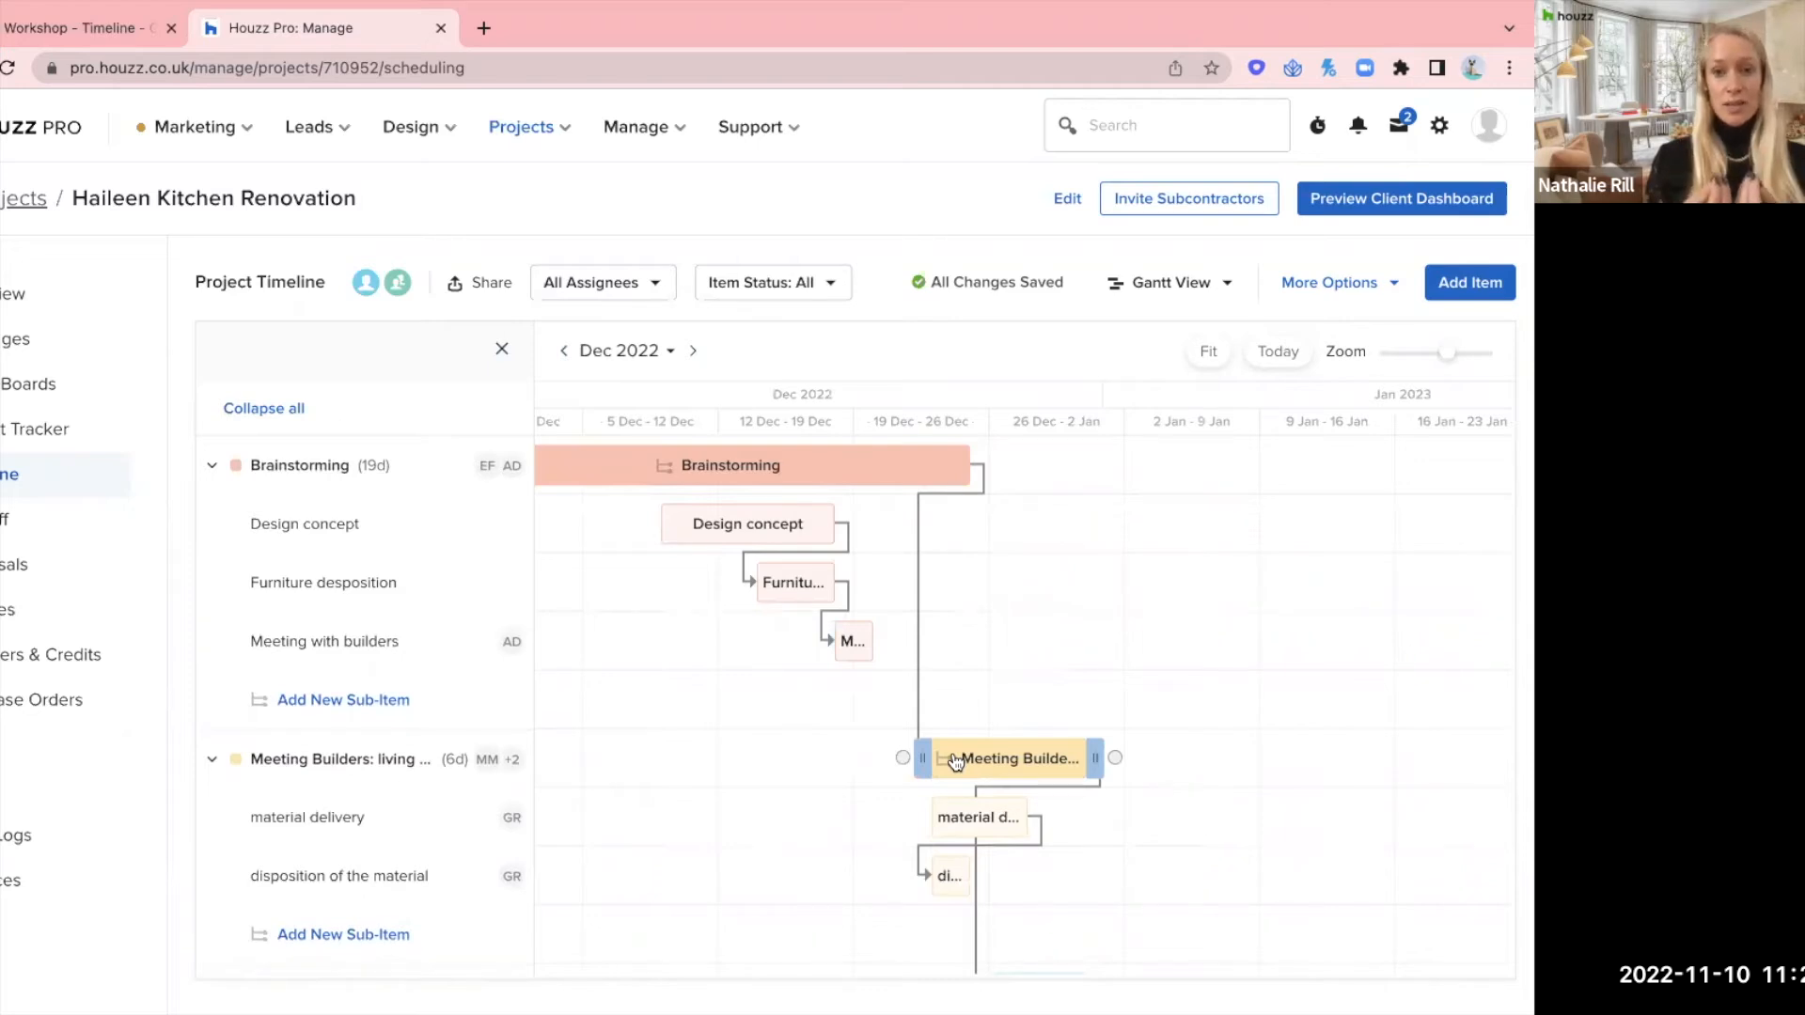
scroll(954, 761, "down", 3)
scroll(952, 781, "right", 2)
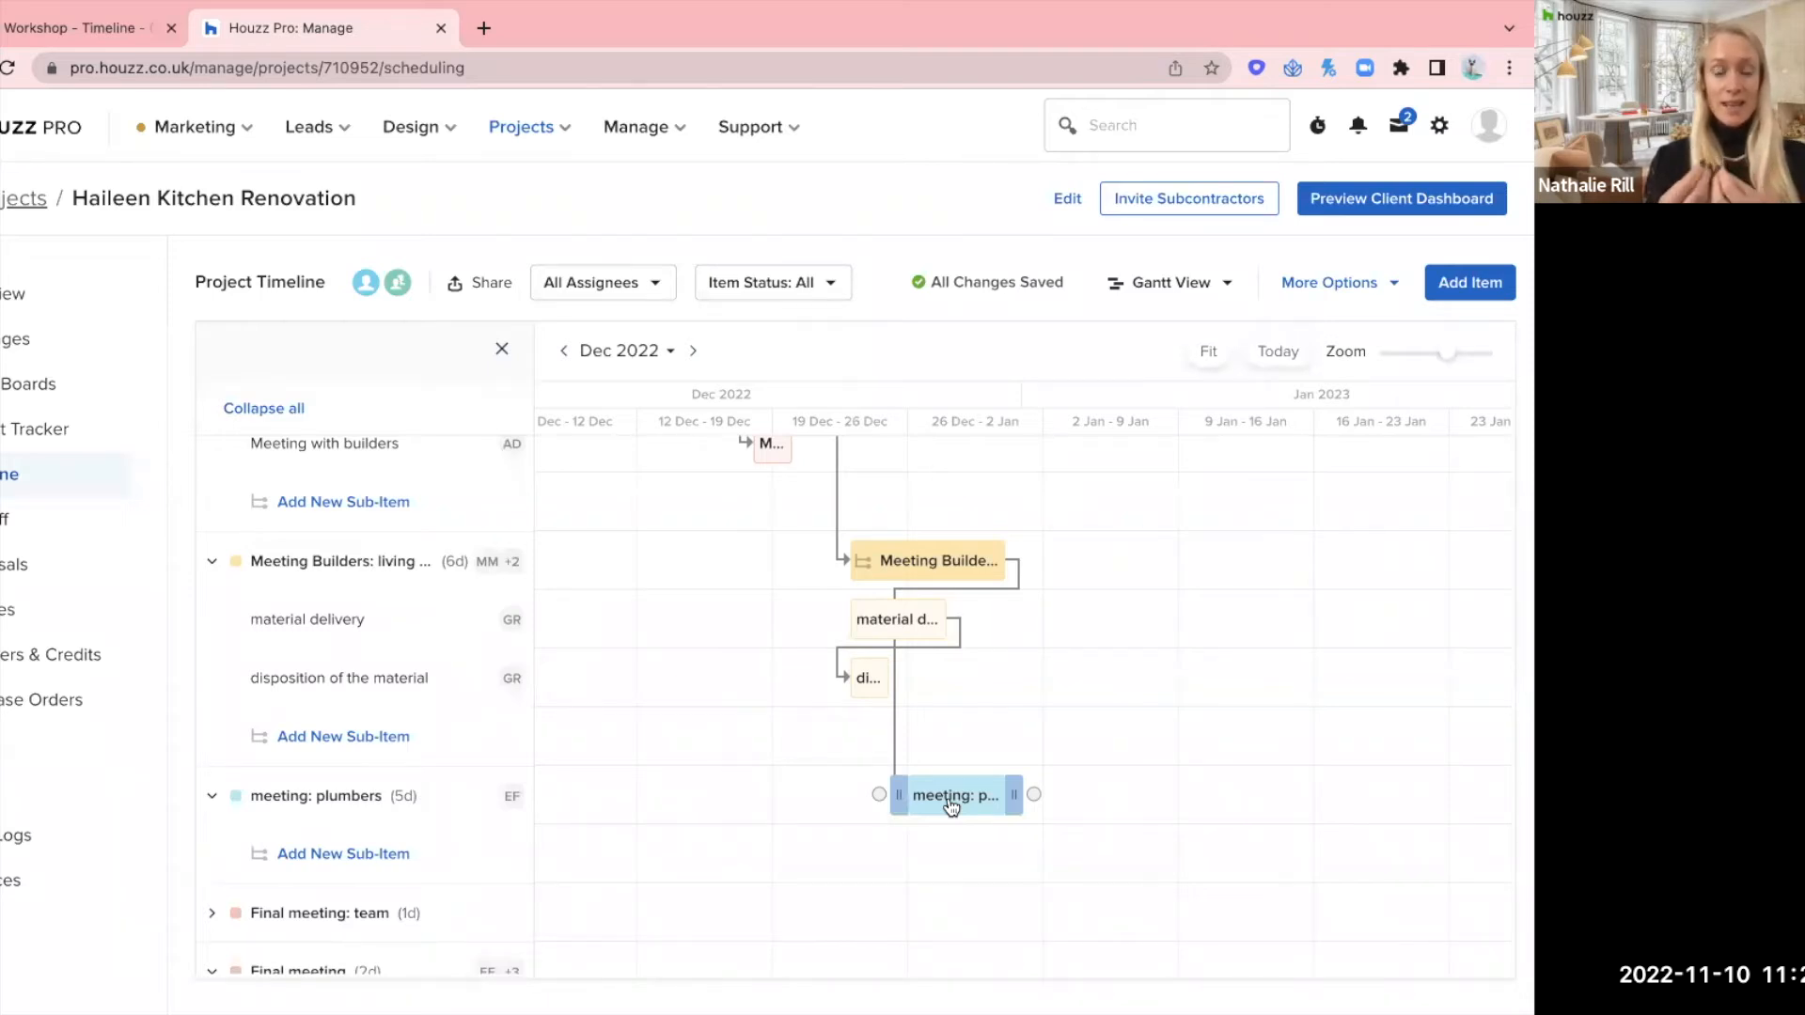
scroll(952, 804, "up", 3)
left_click_drag(834, 469, 1029, 467)
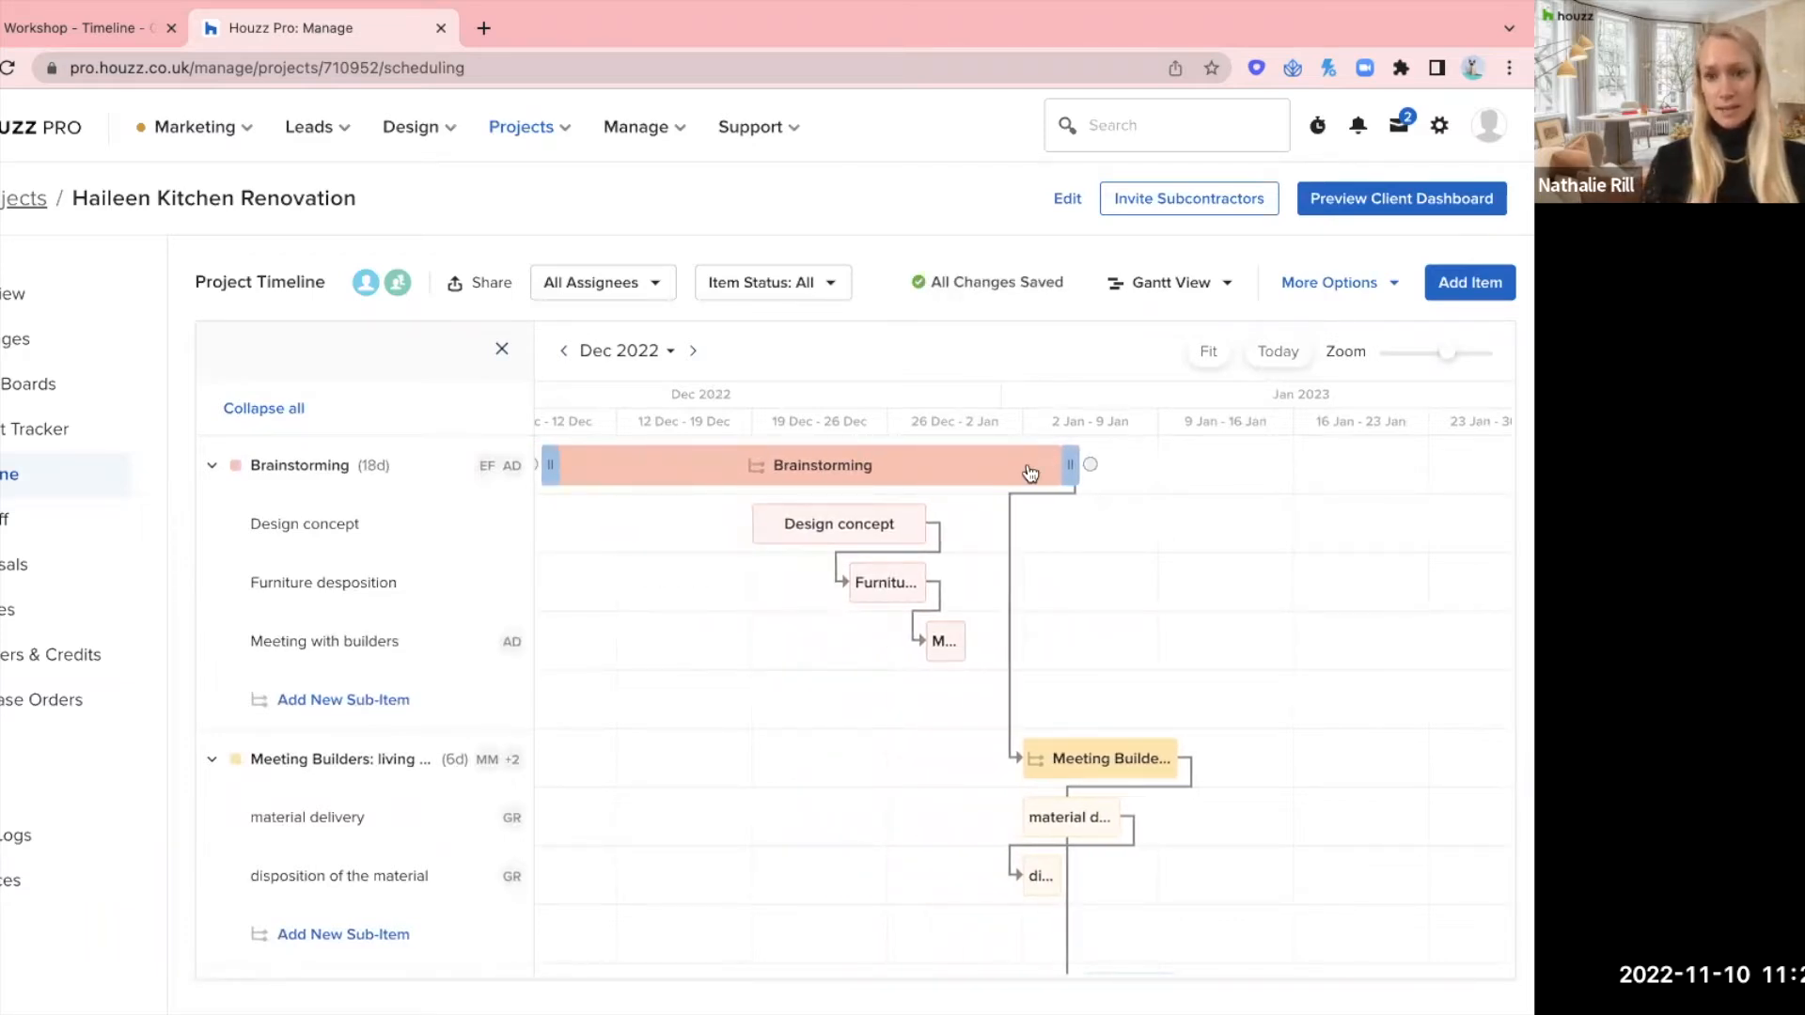
left_click_drag(1124, 758, 1314, 752)
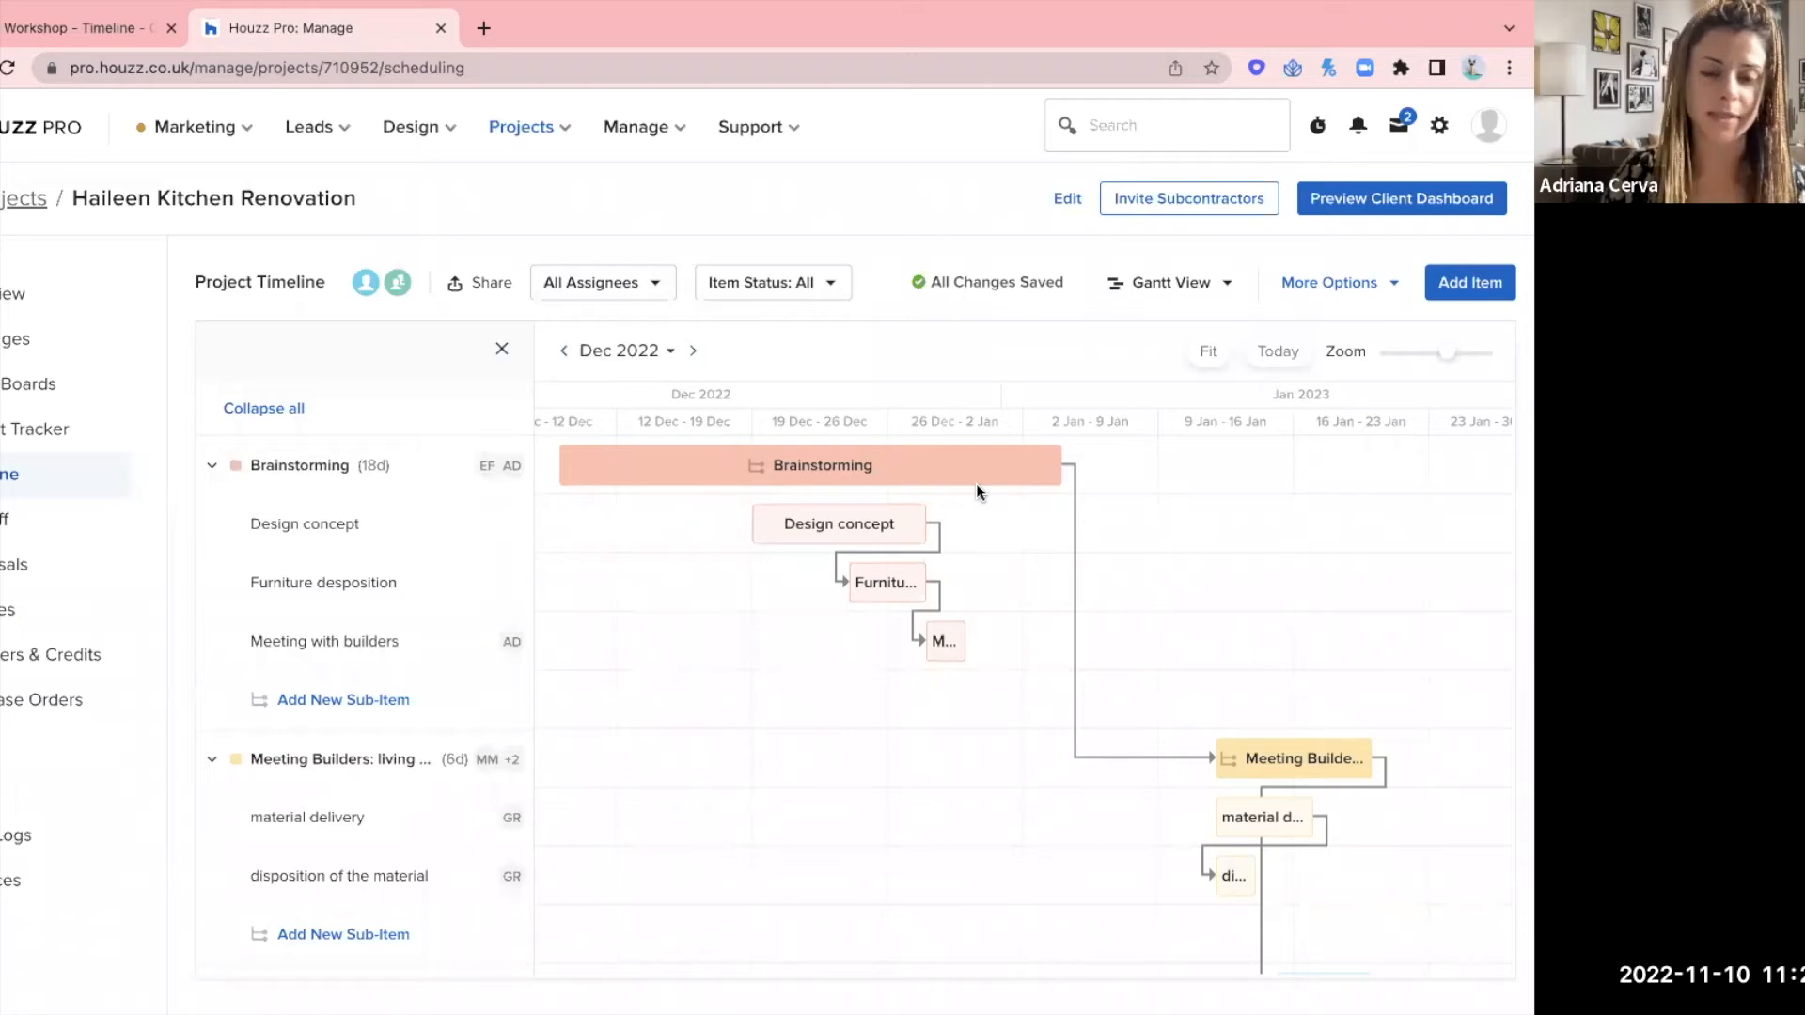
- Set the Design concept sub-item's status to Completed and close its details
left_click(845, 527)
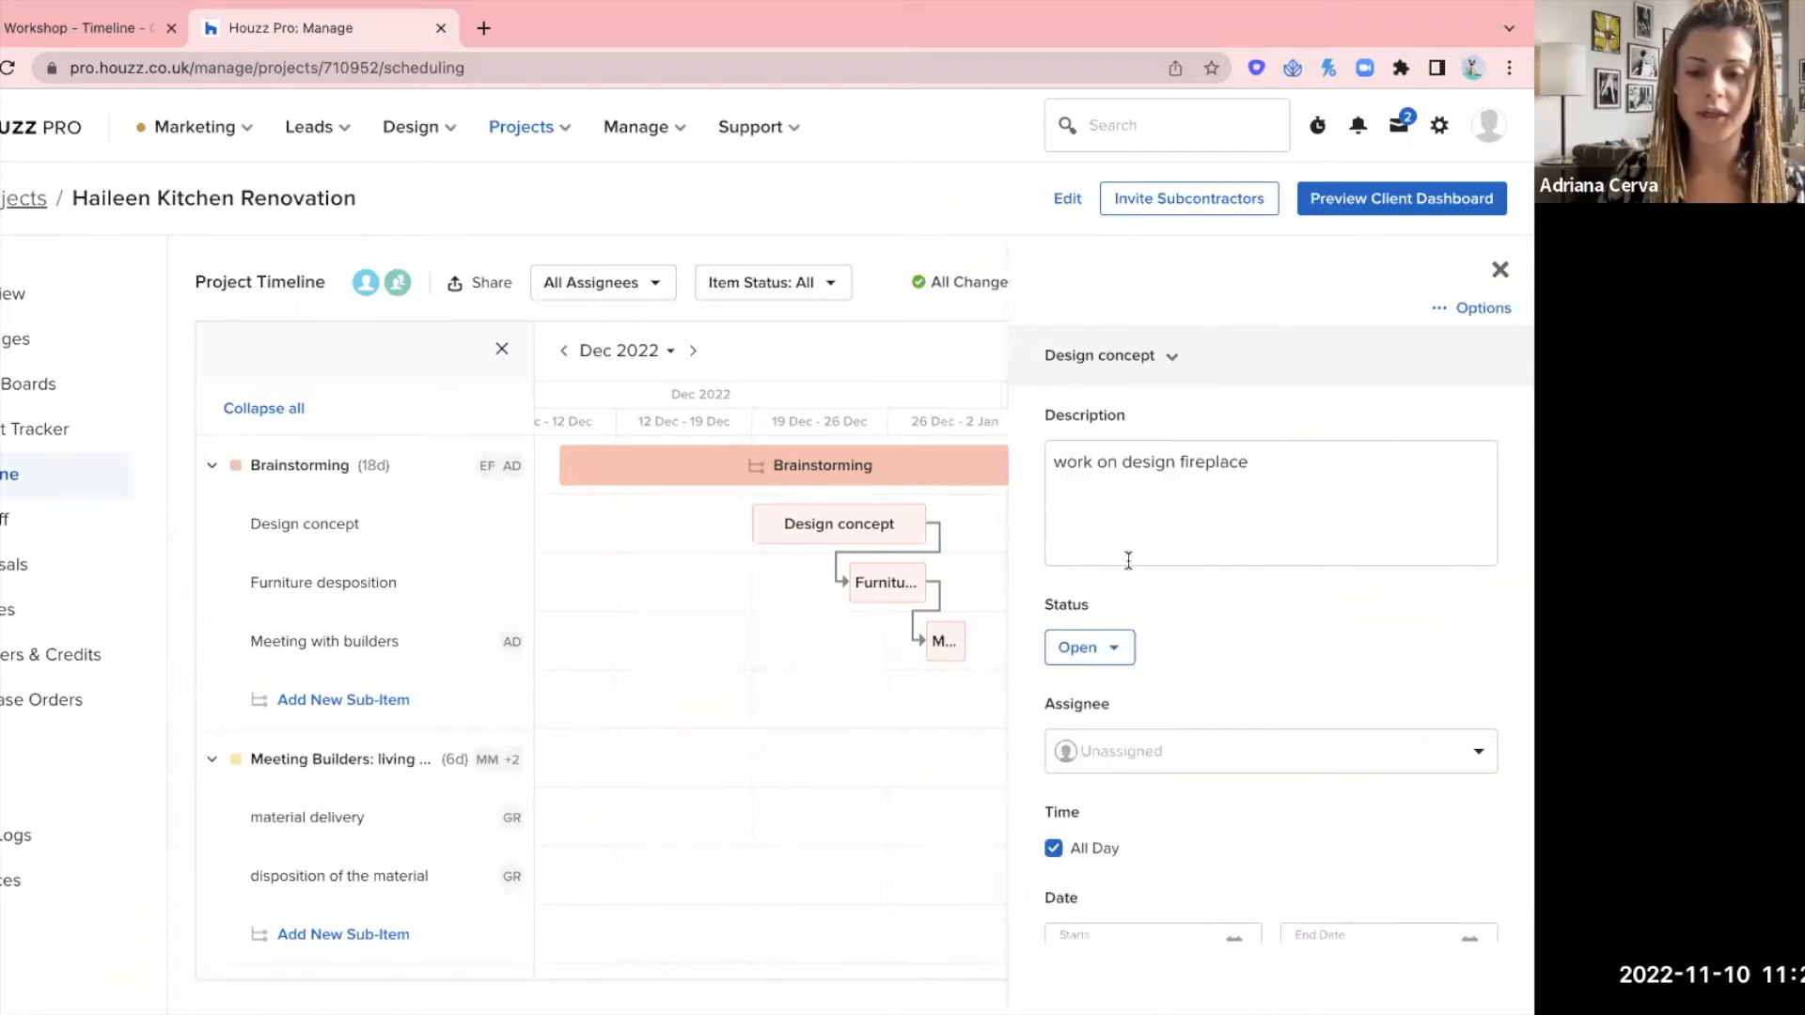
left_click(1109, 649)
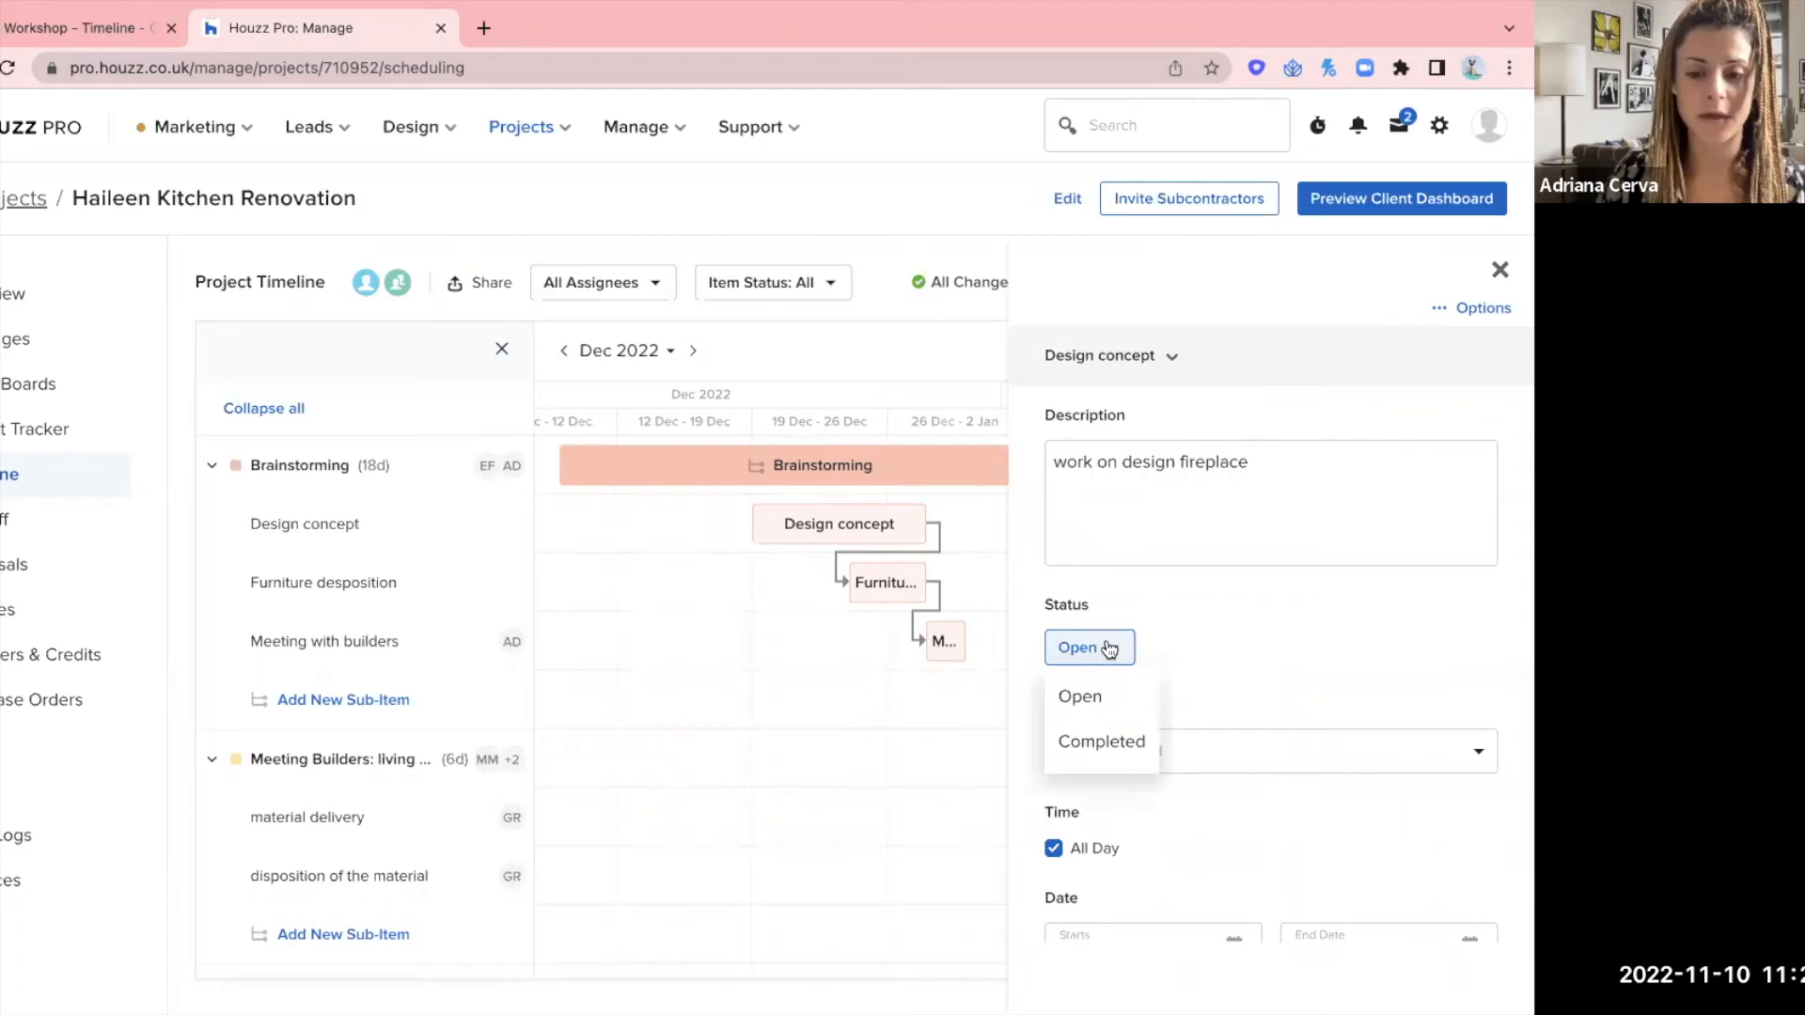
left_click(1105, 743)
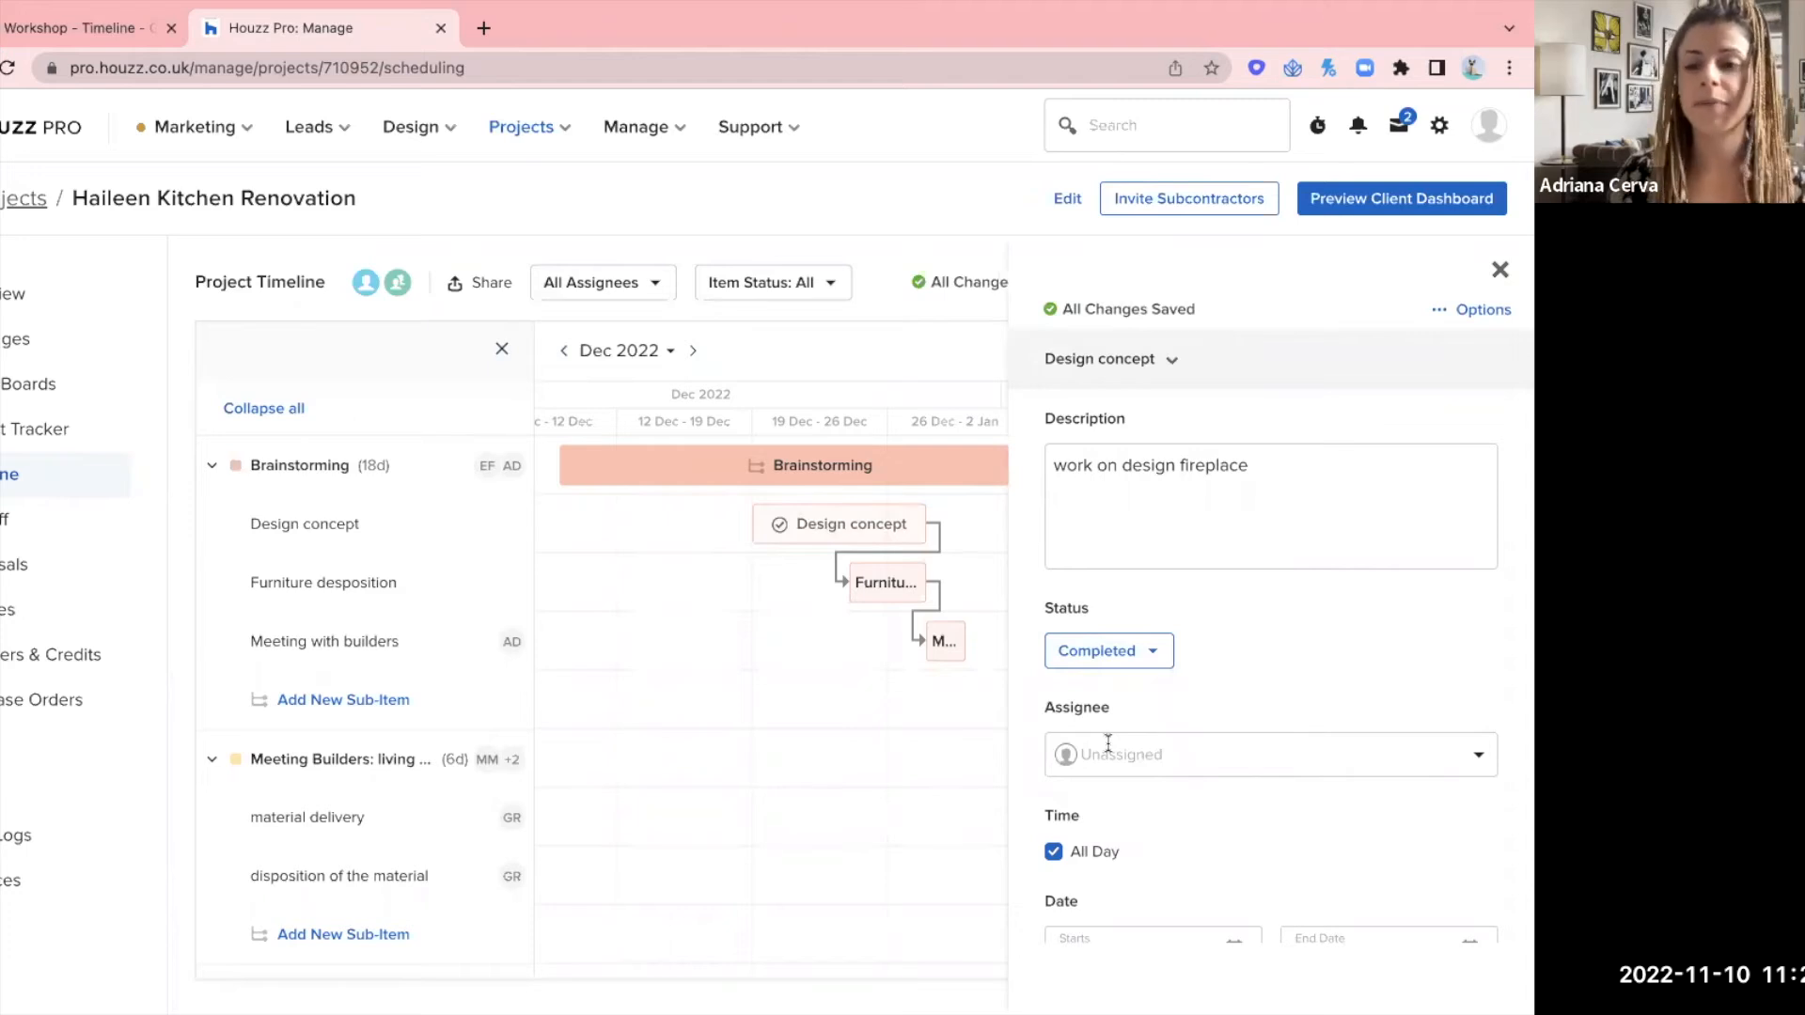
left_click(1500, 270)
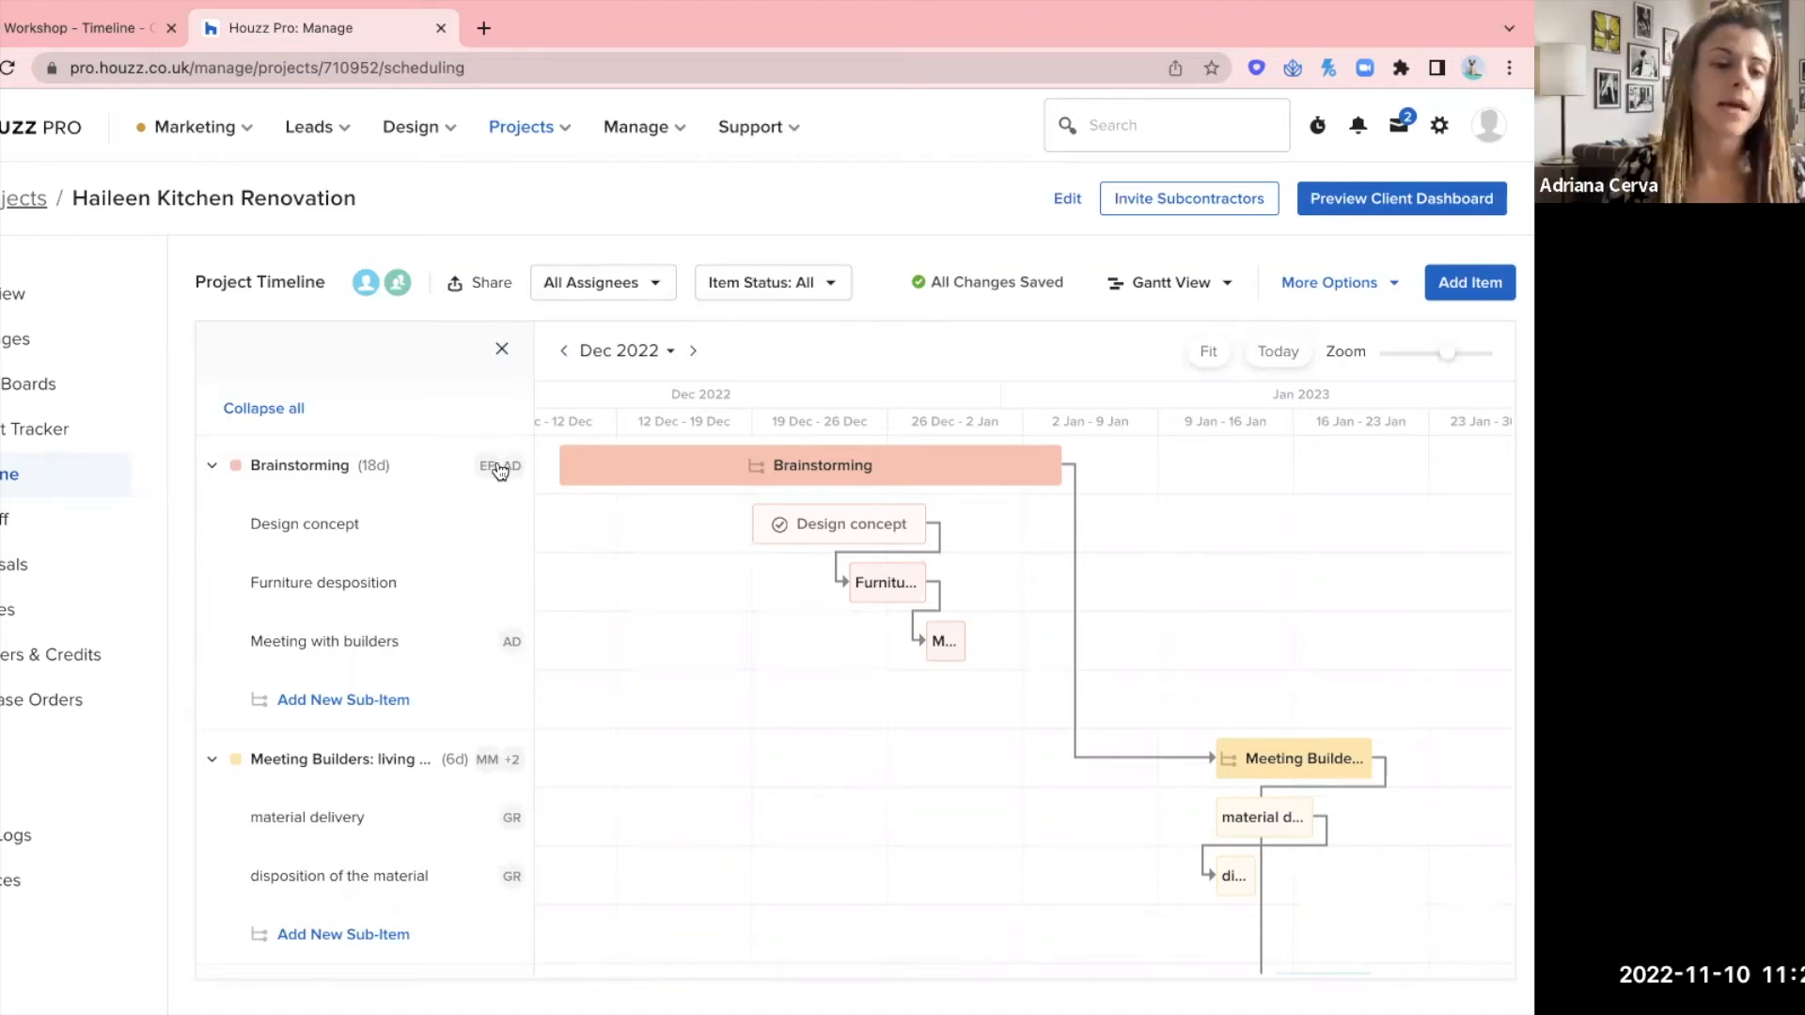
- Share the timeline with Detailed Access for the client dashboard view and Access for subcontractors/suppliers
left_click(399, 285)
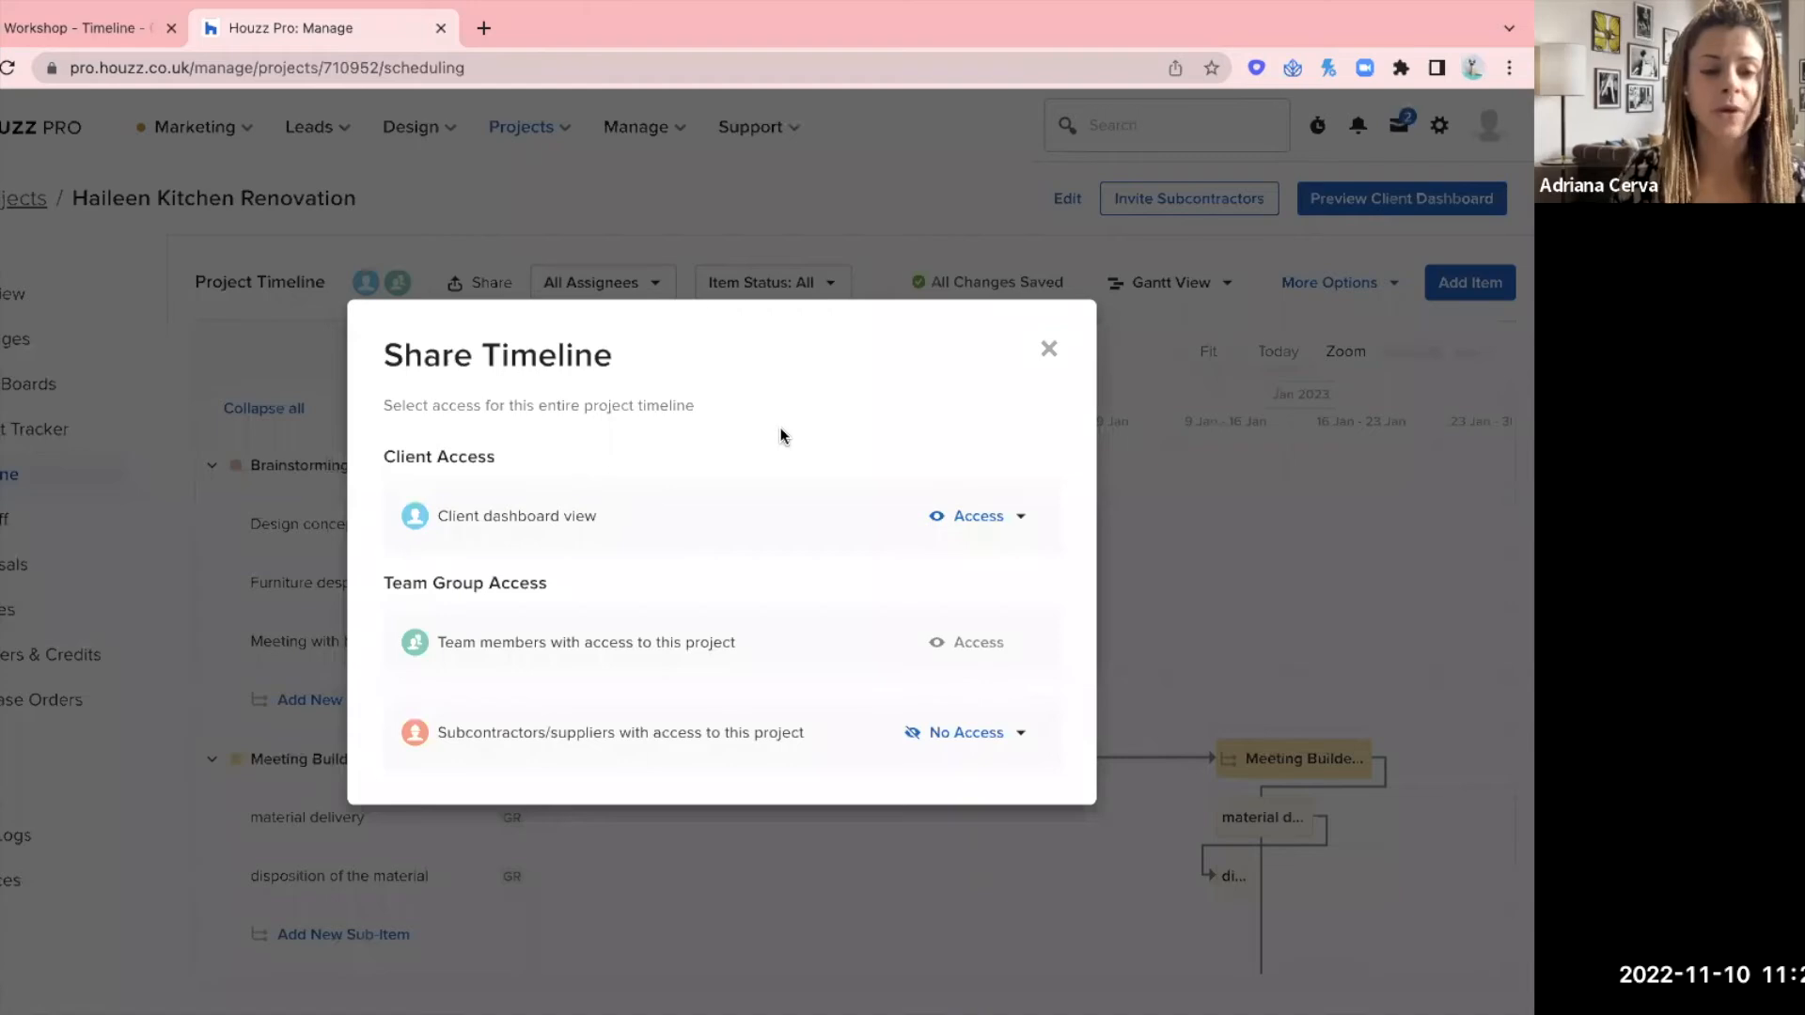
left_click(986, 525)
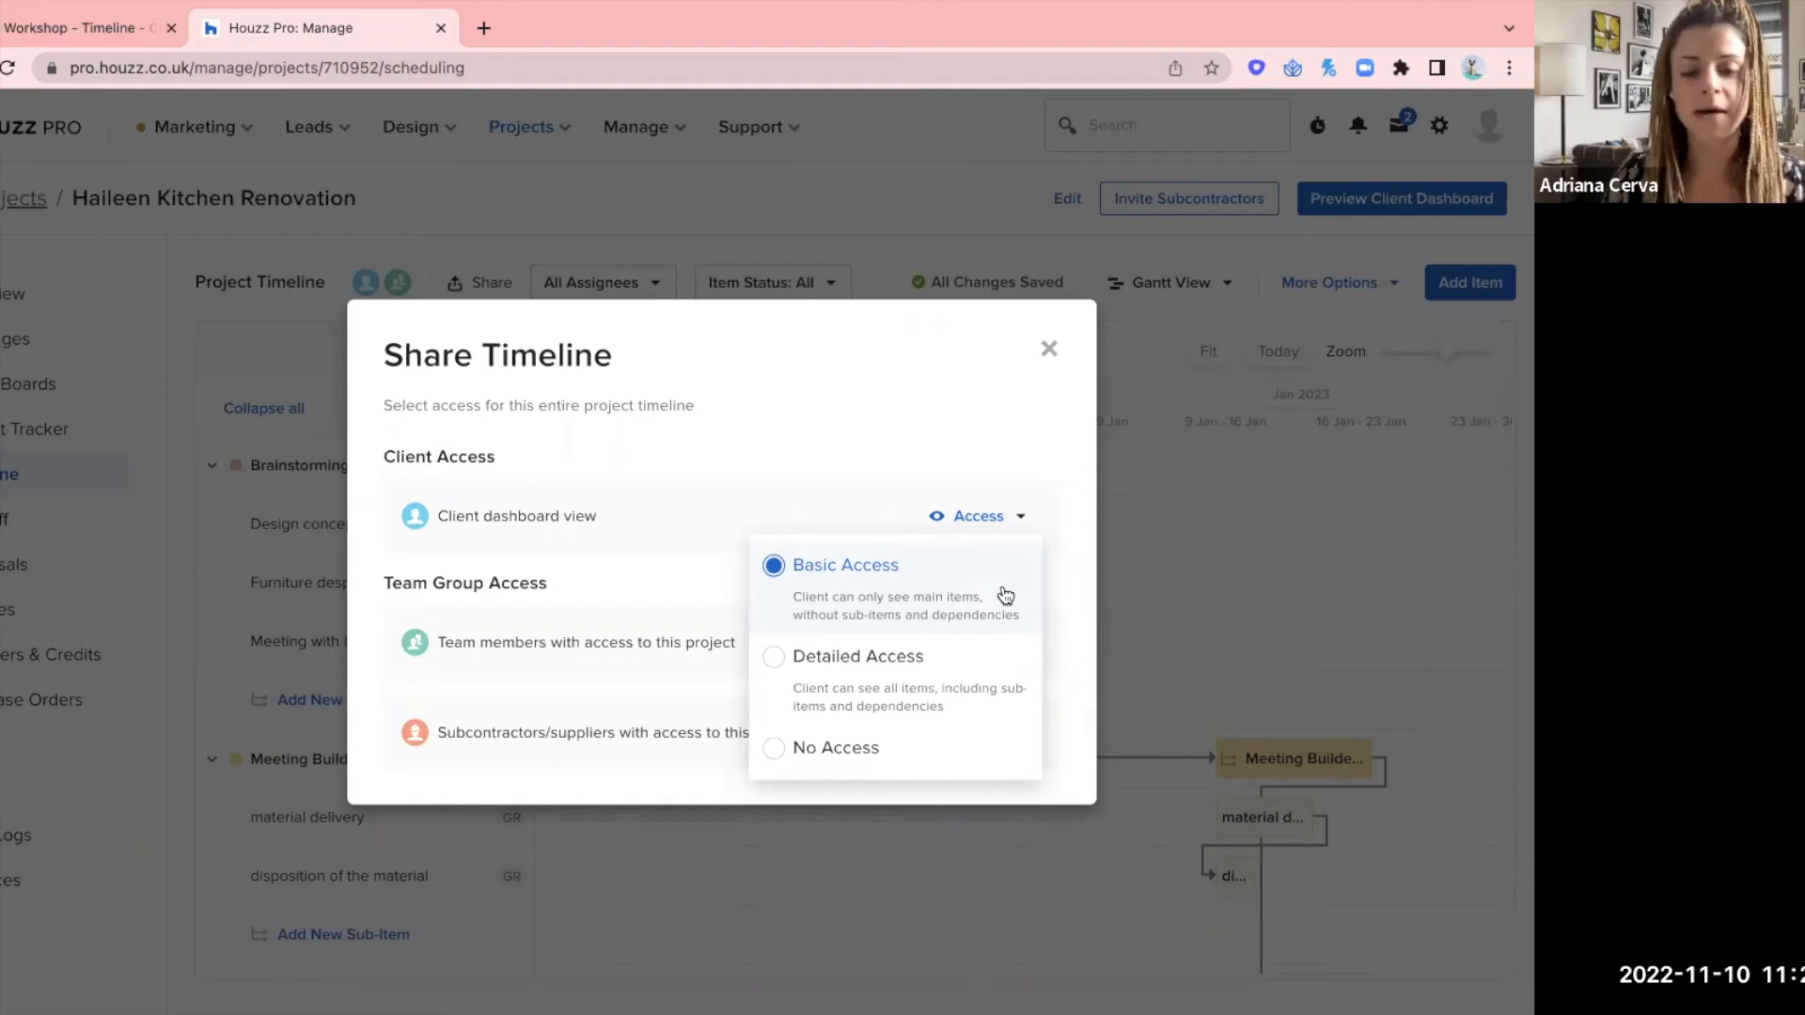
left_click(930, 677)
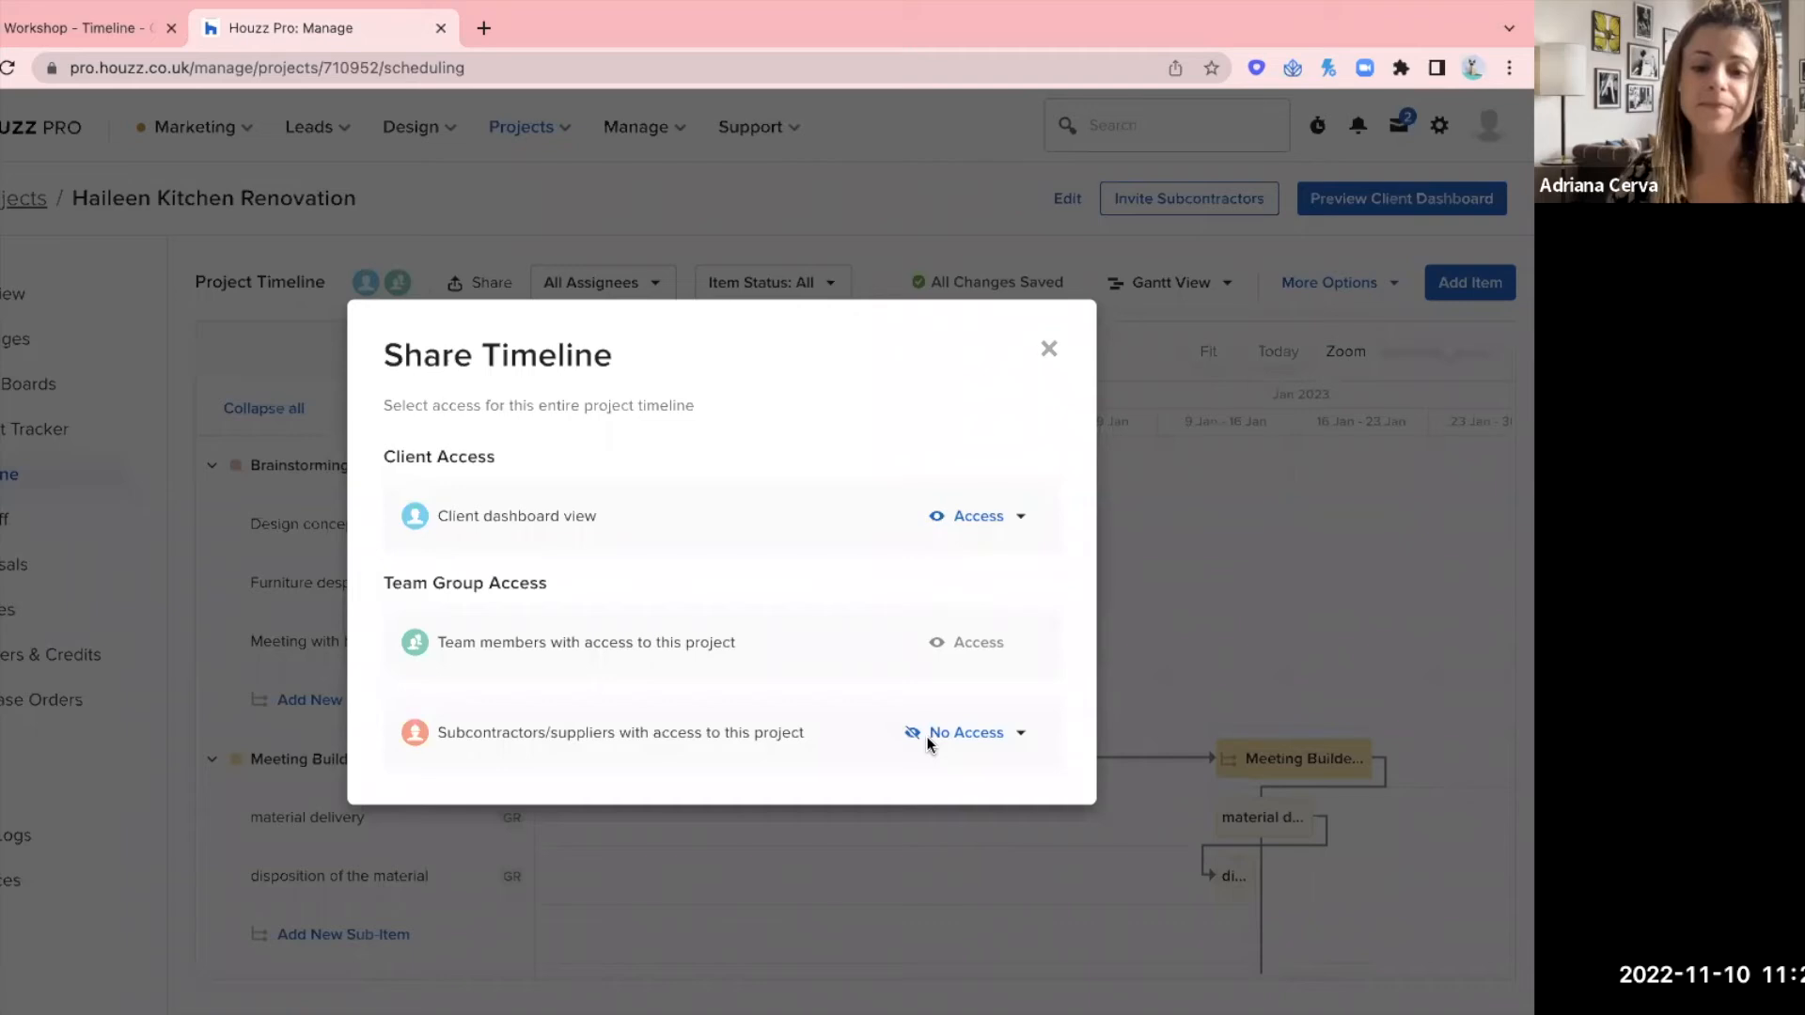
left_click(997, 744)
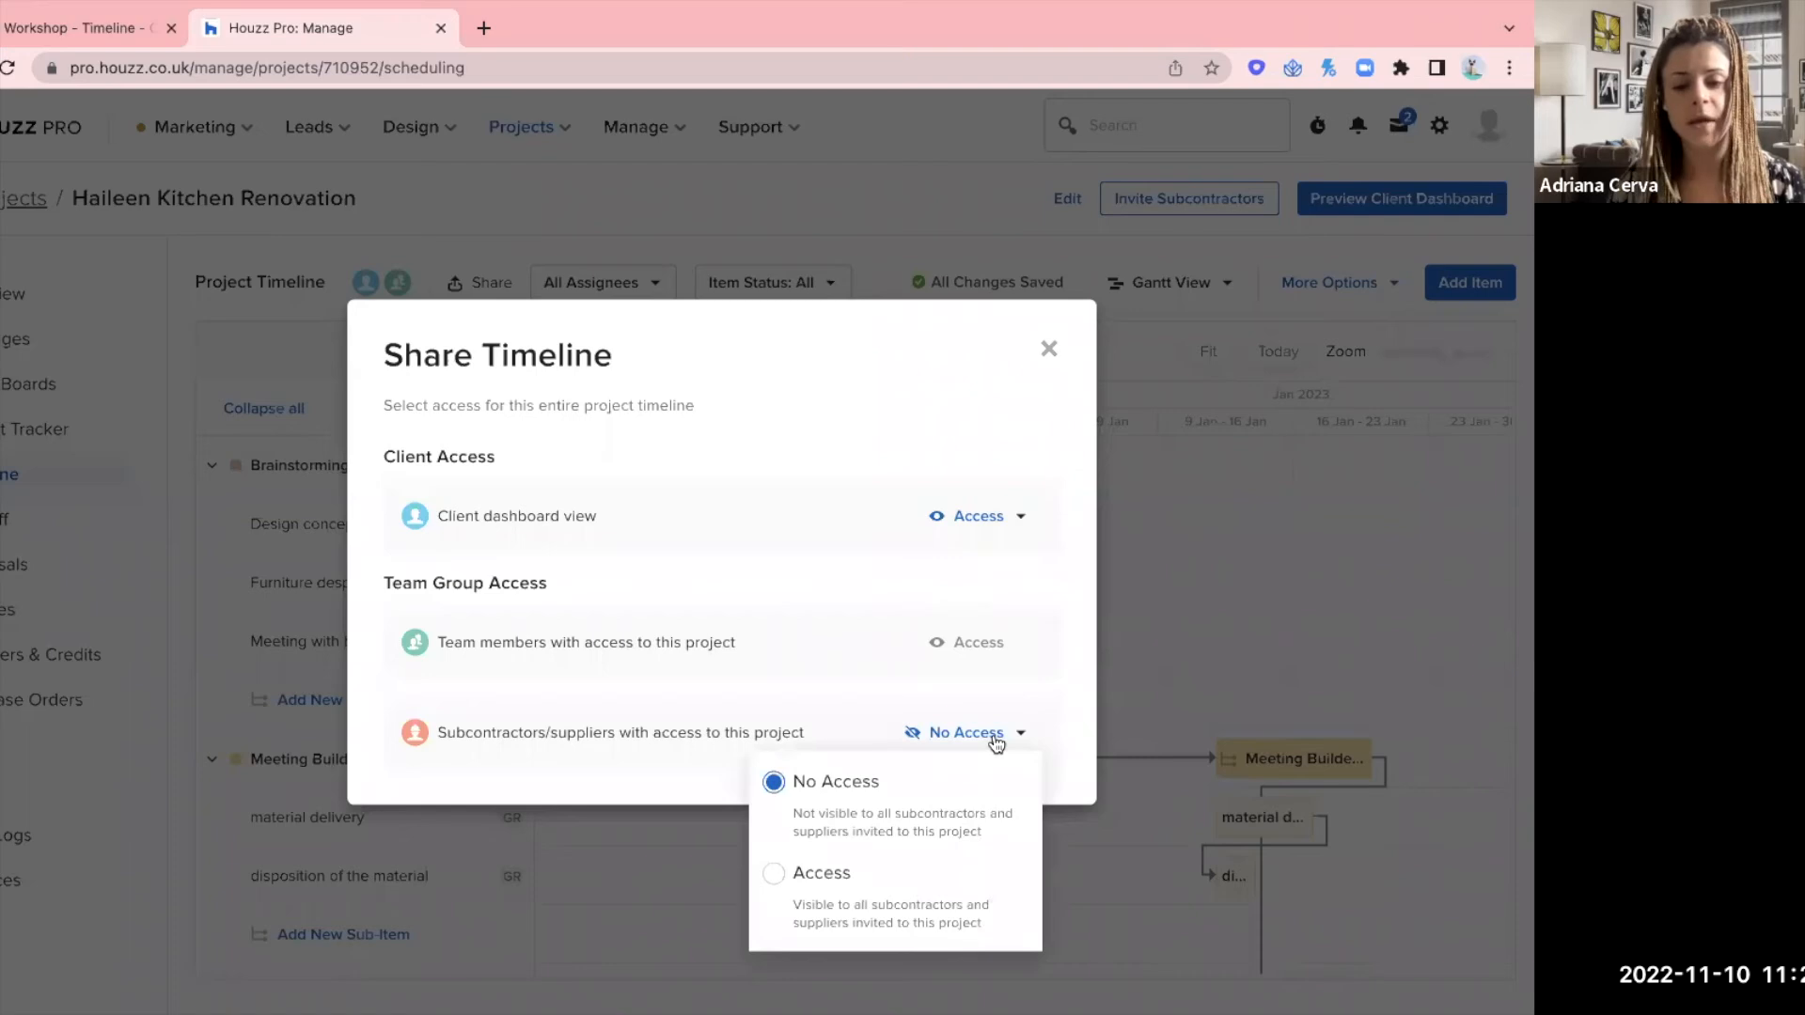
left_click(945, 885)
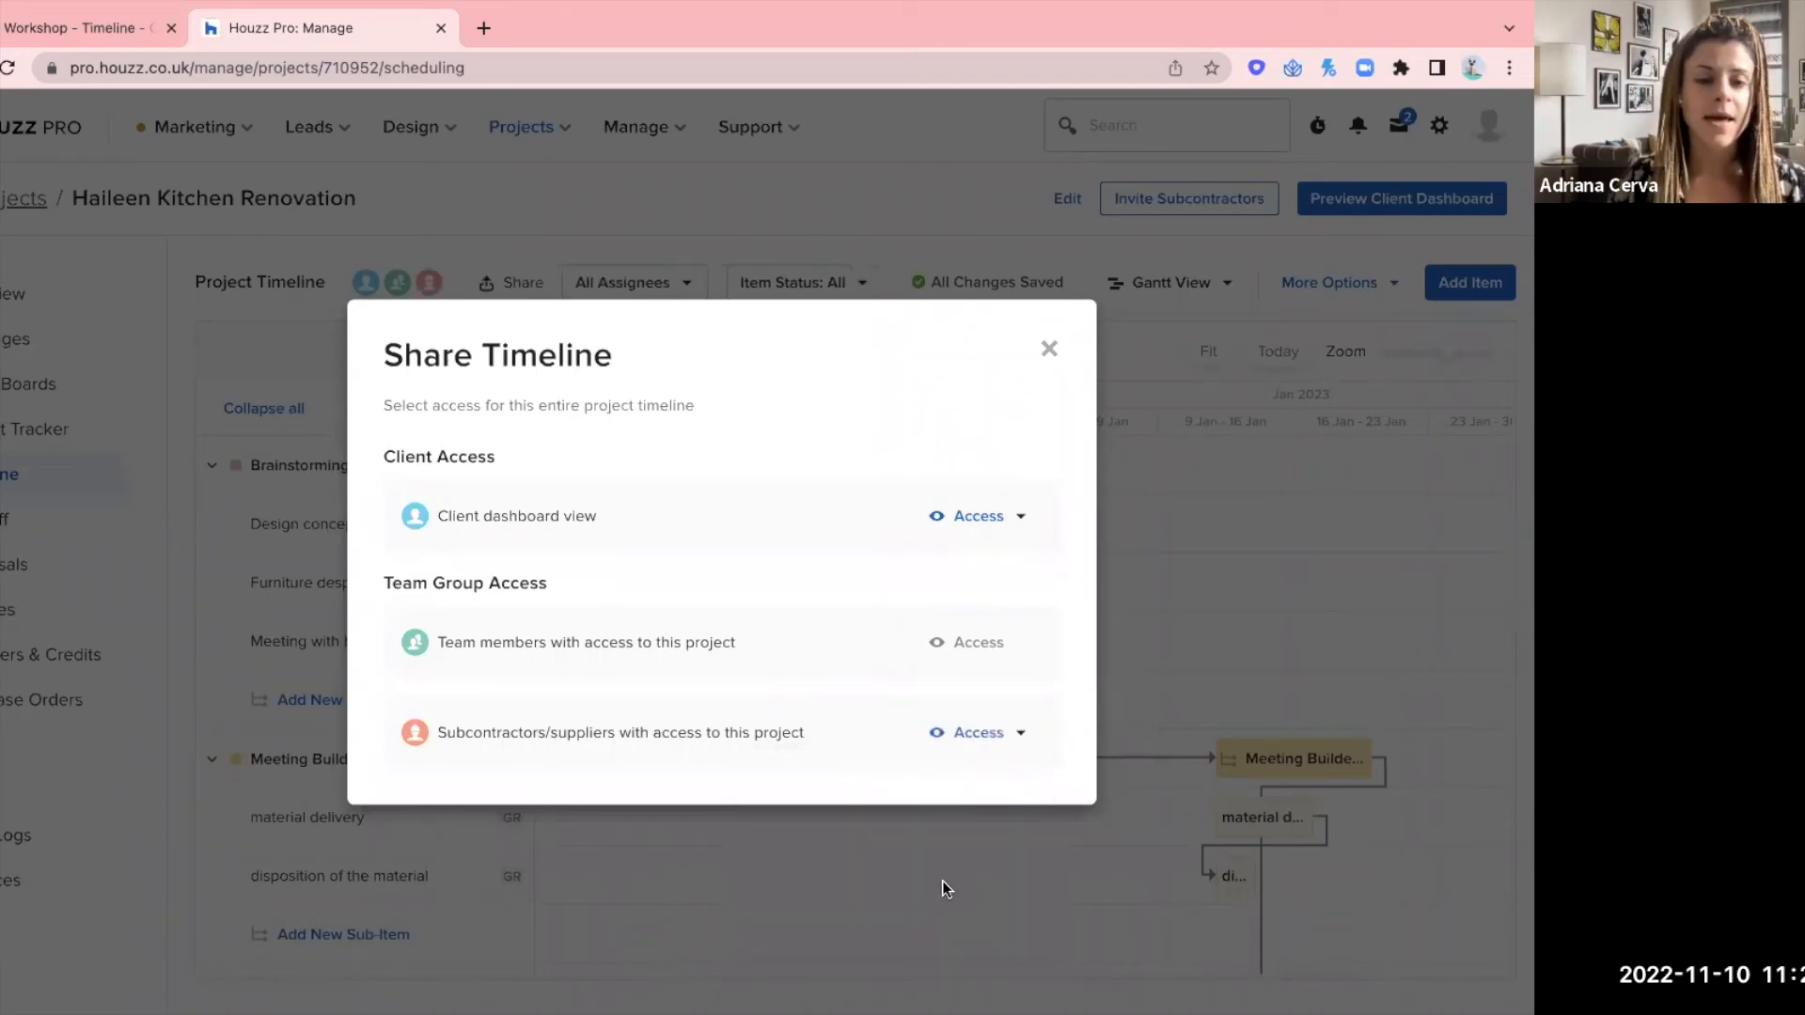
left_click(1047, 351)
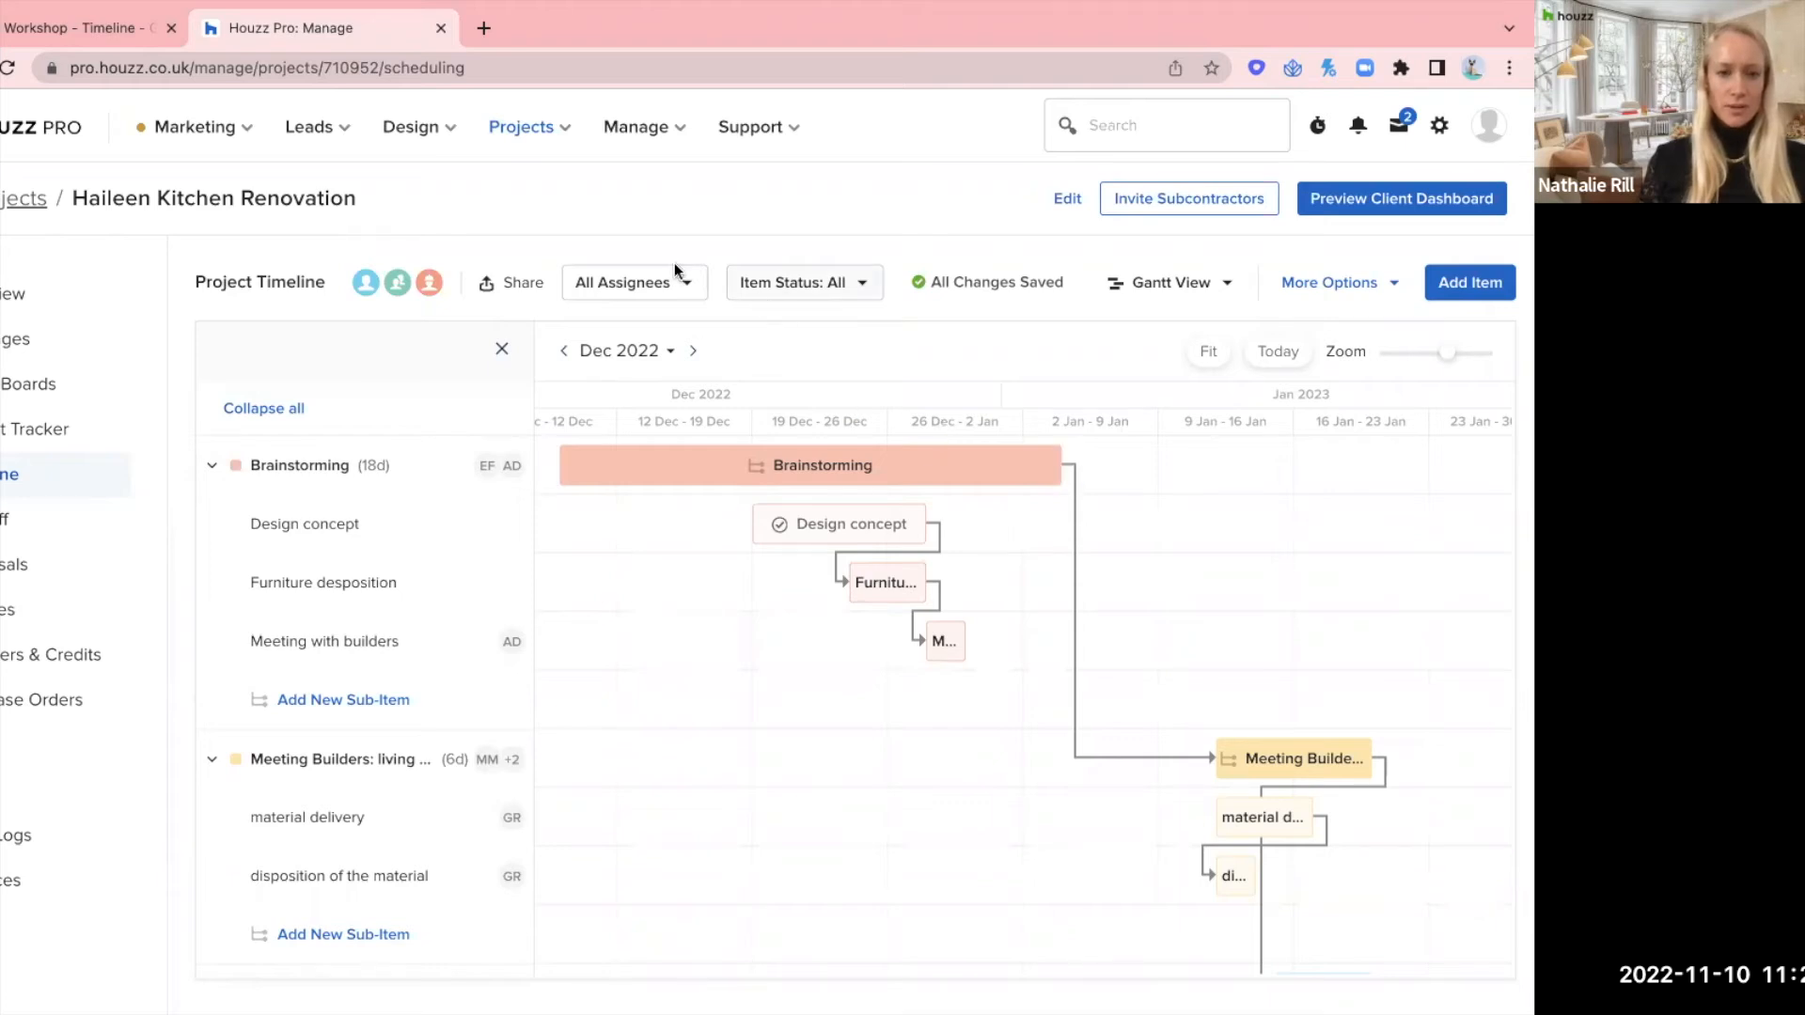
- Open the client dashboard preview and look over its home page from Open Docs down to Timeline and Attachments
mouse_move(434, 288)
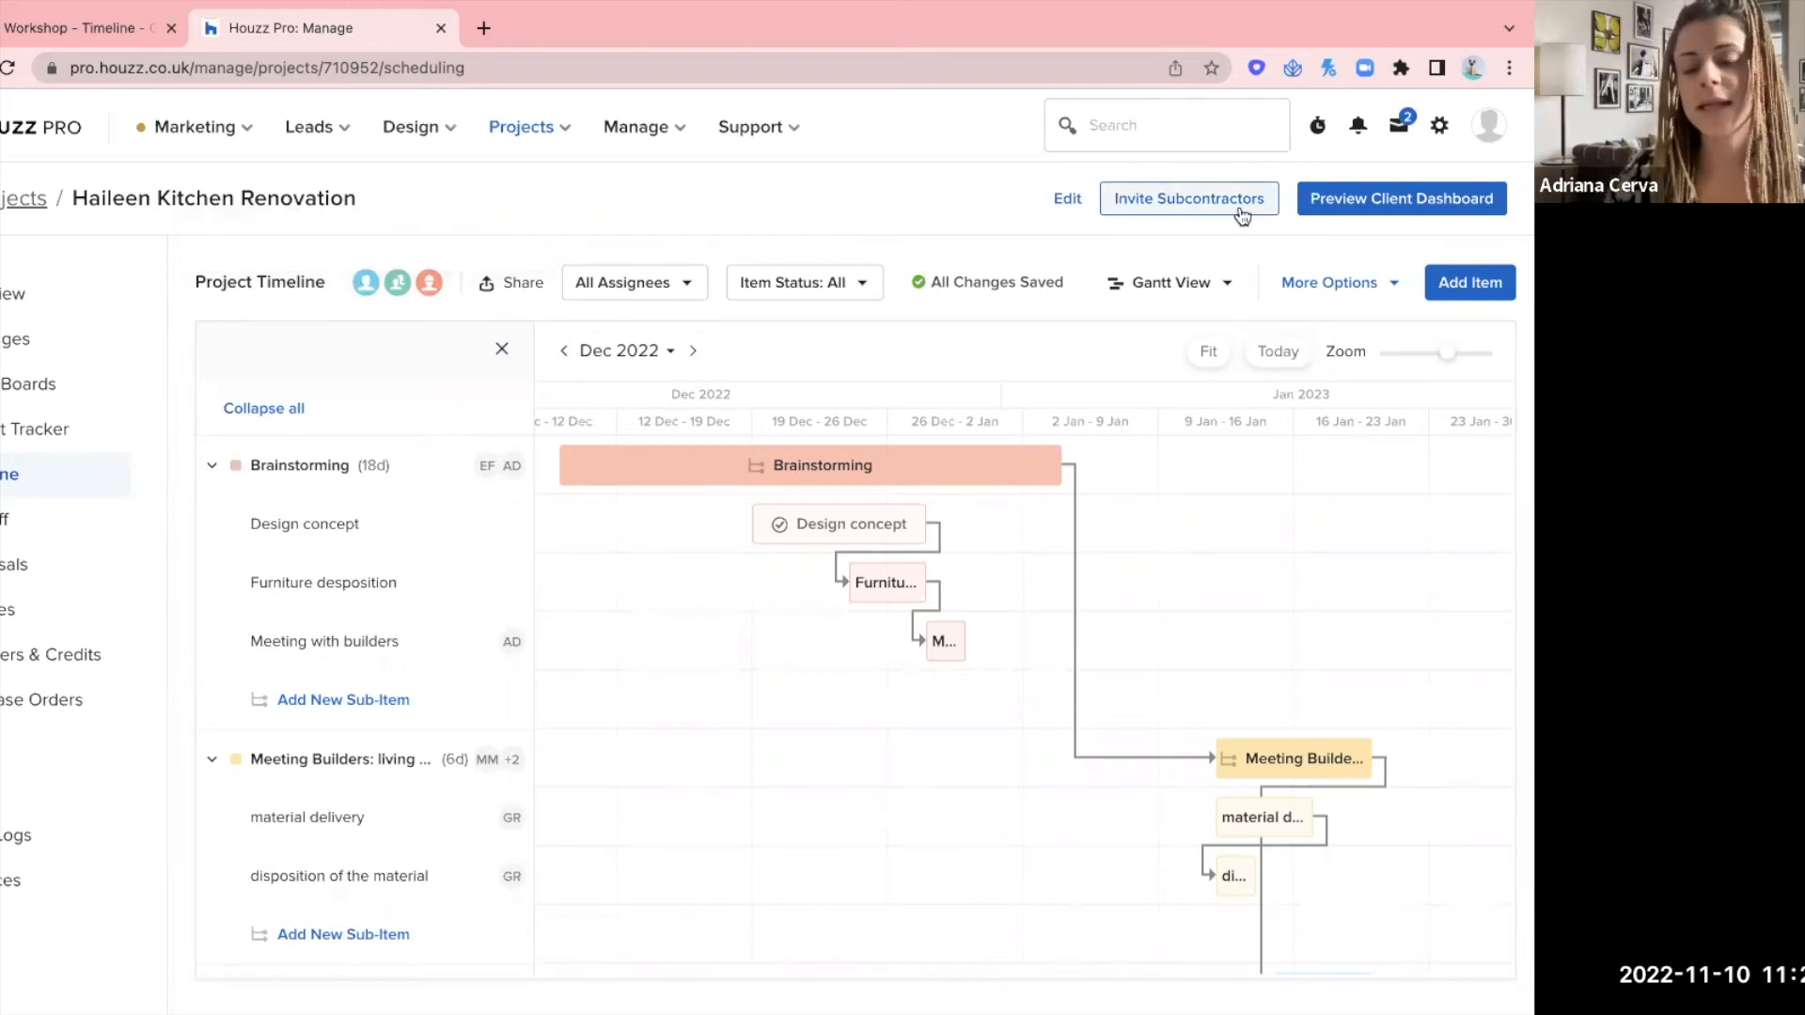
left_click(1368, 199)
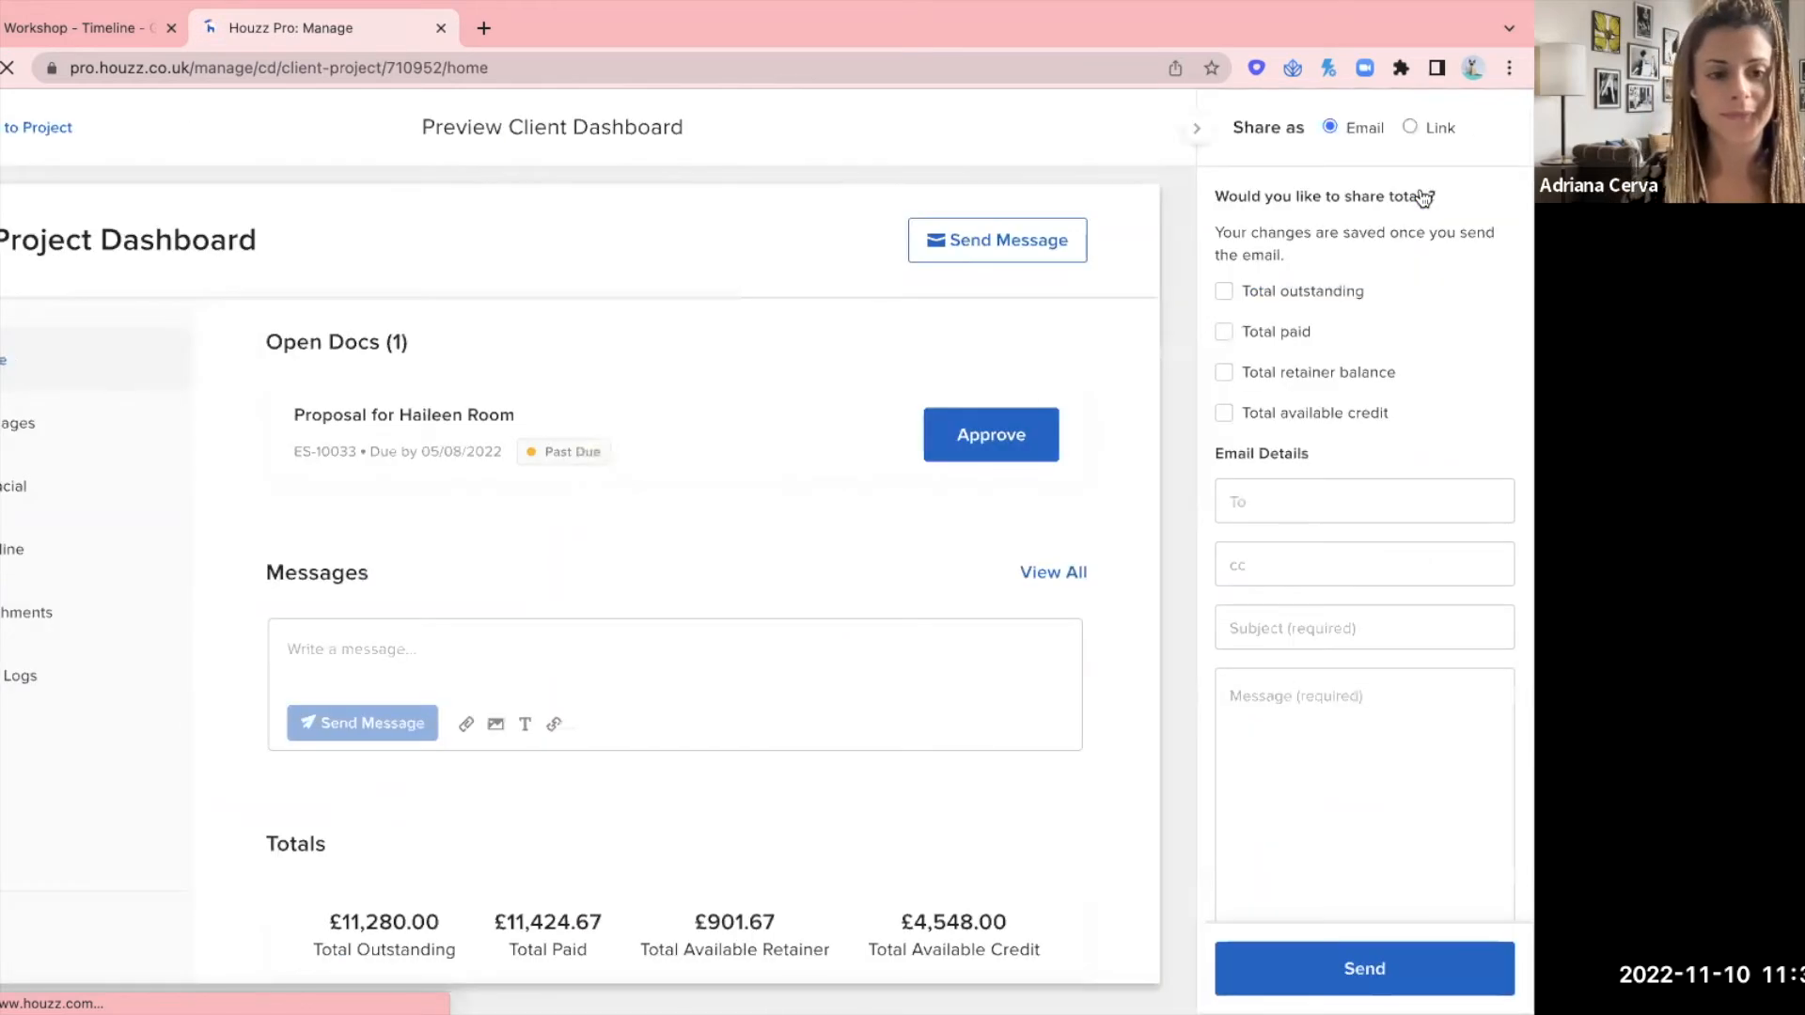
scroll(769, 707, "down", 4)
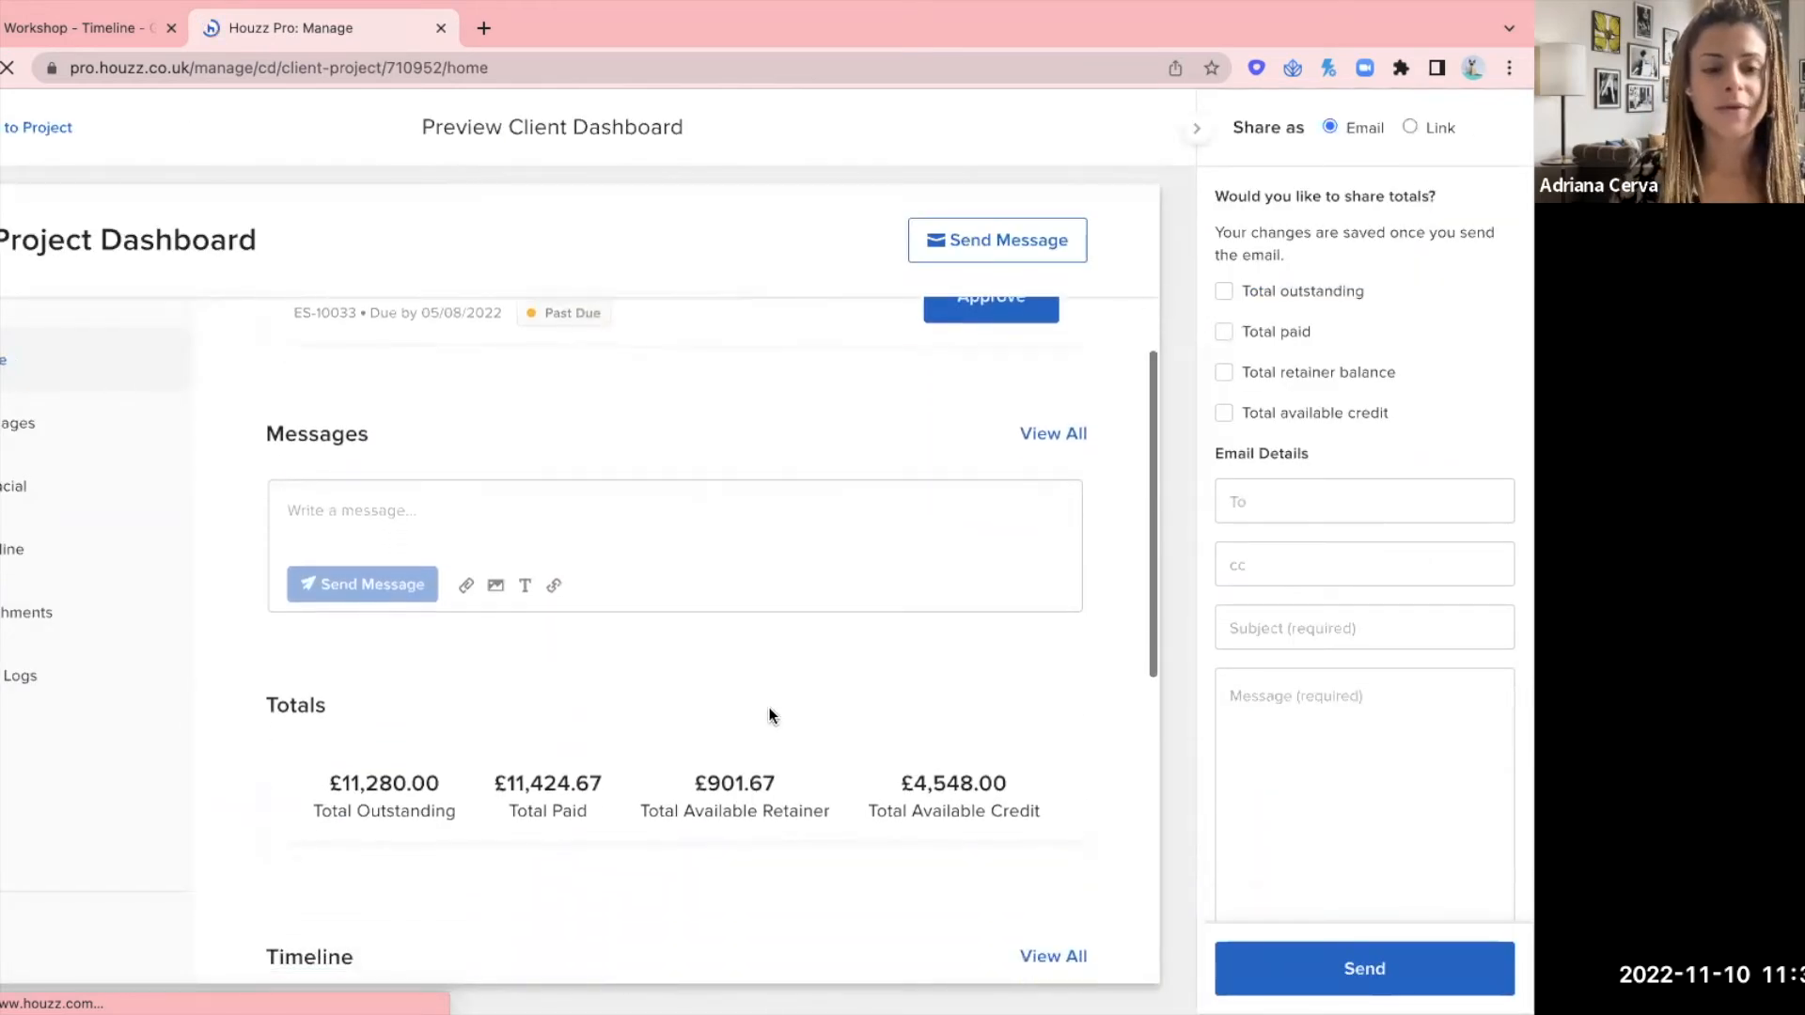
scroll(769, 715, "down", 3)
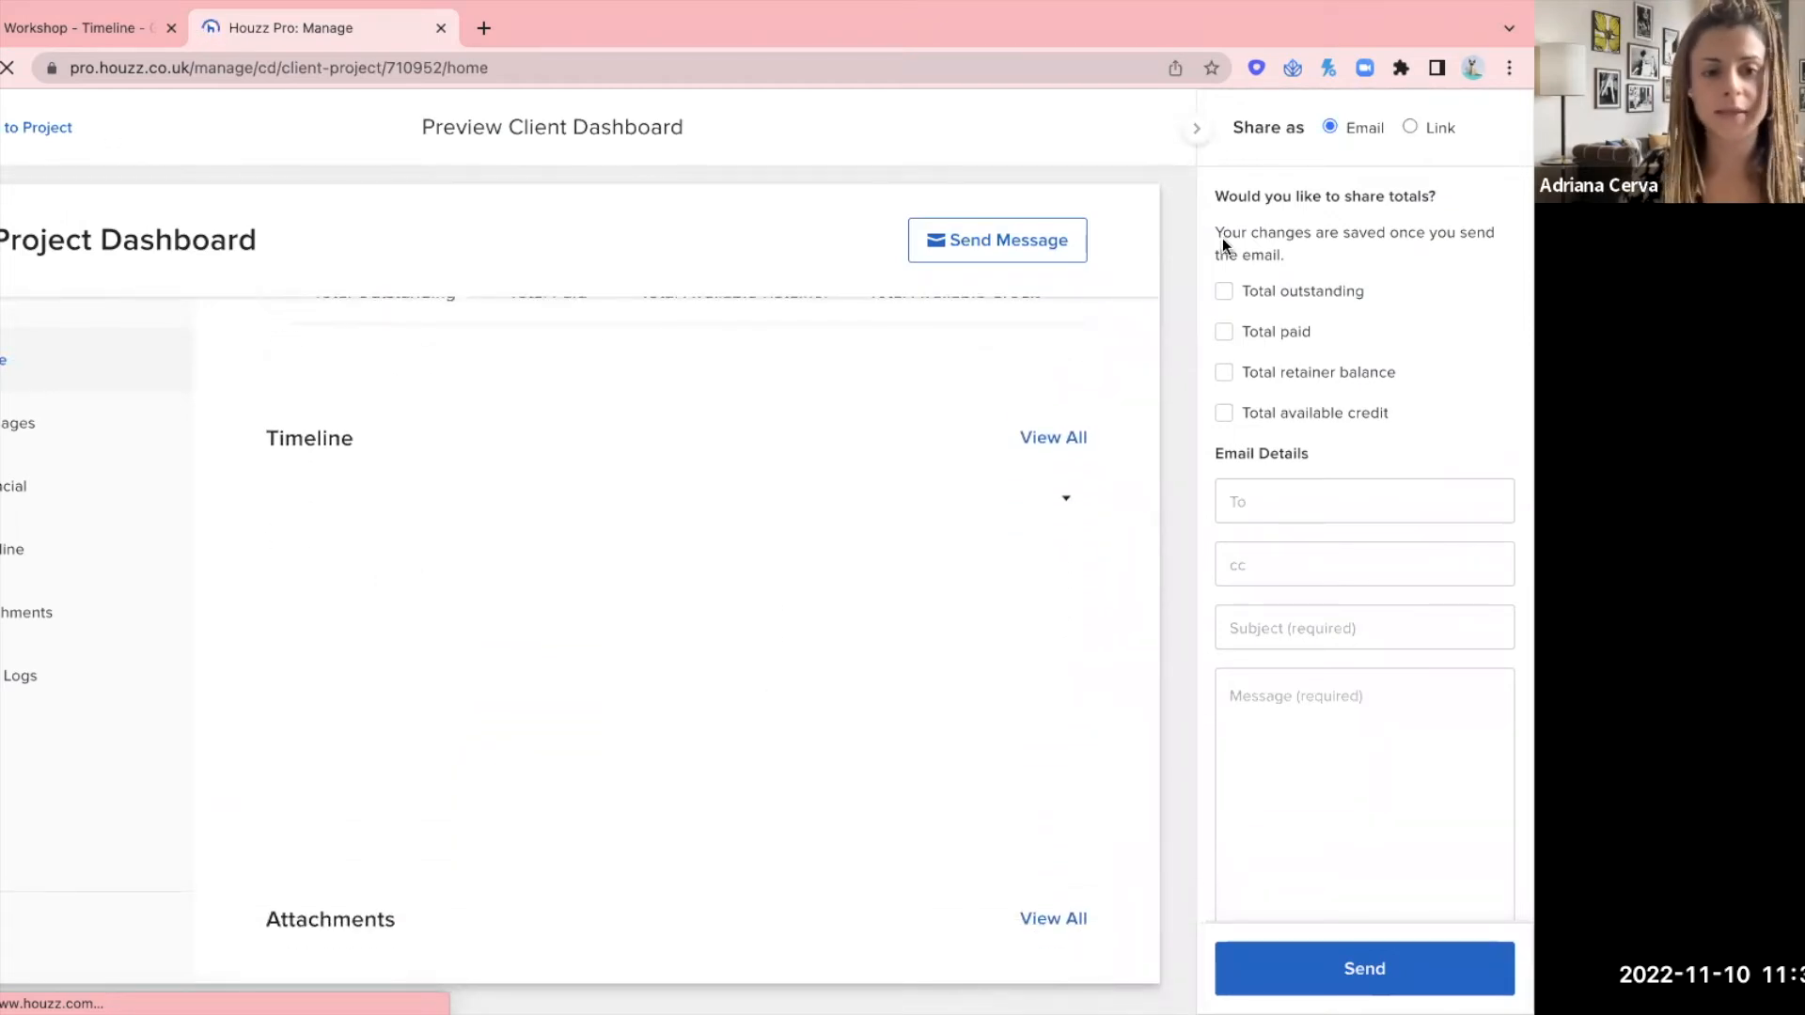
scroll(910, 535, "down", 1)
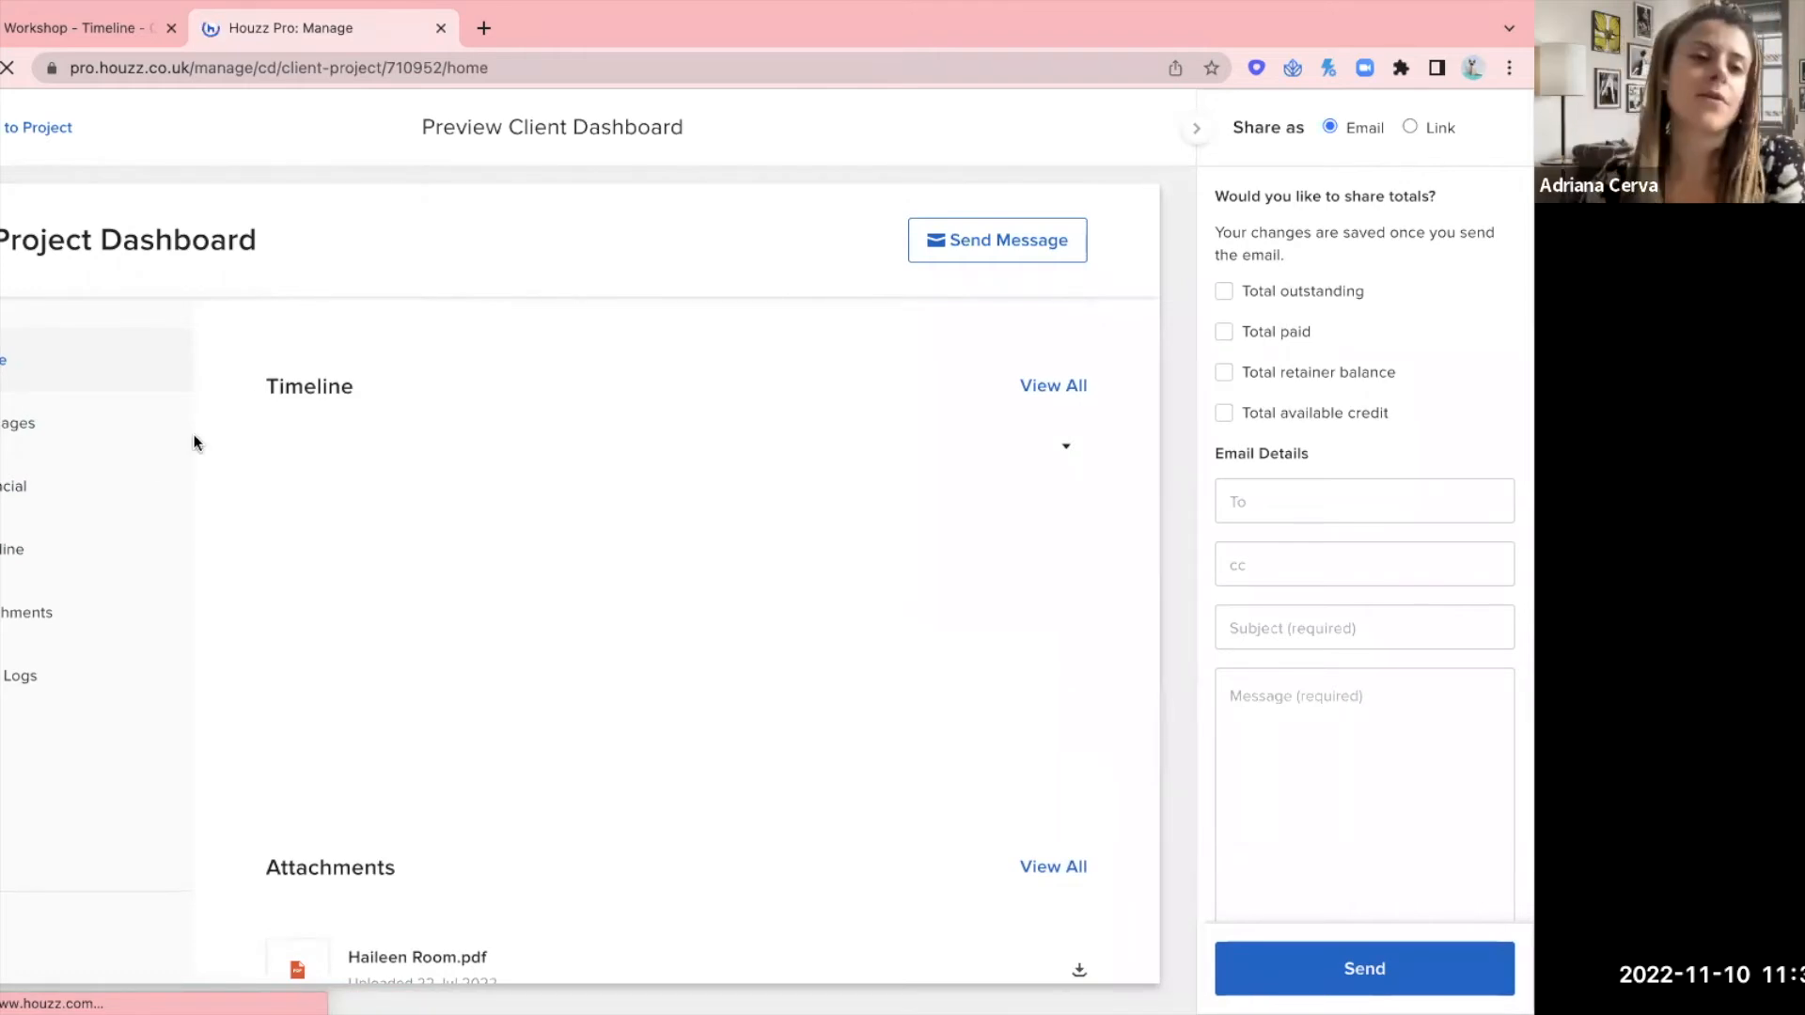
- Open the project timeline in the client dashboard preview and examine its items, sub-items and dependencies
left_click(25, 552)
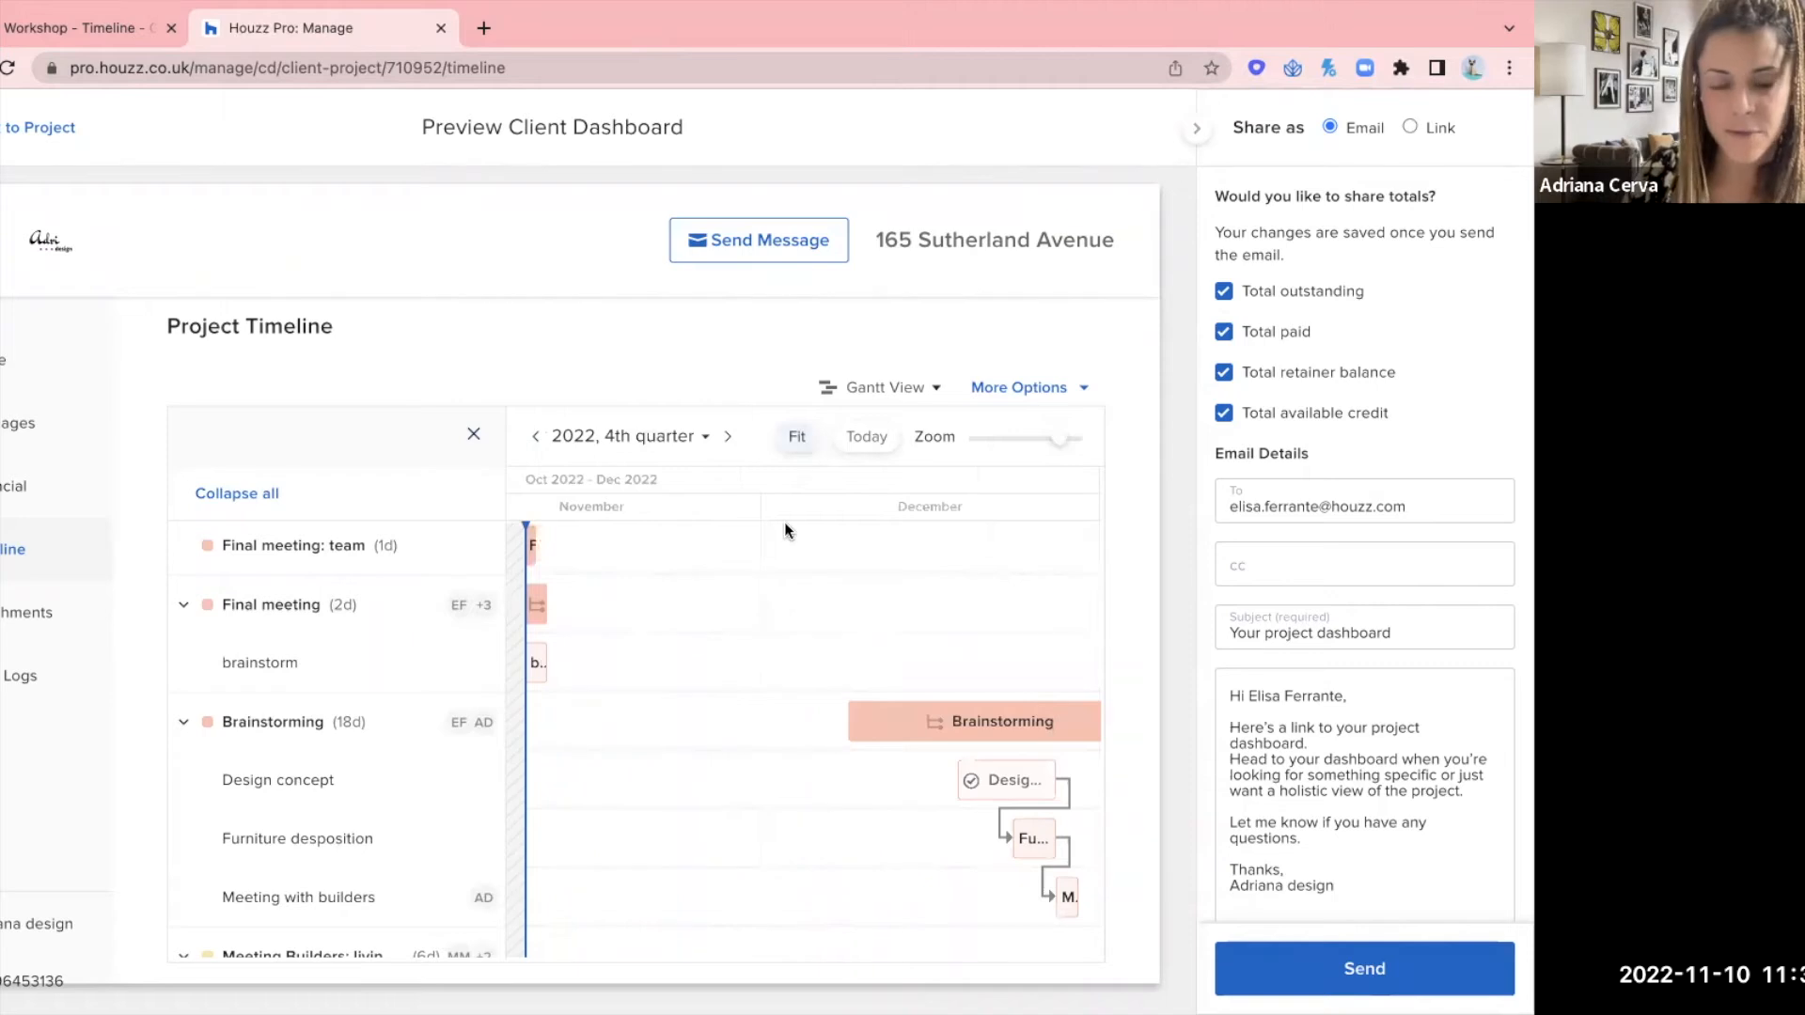
scroll(784, 574, "right", 3)
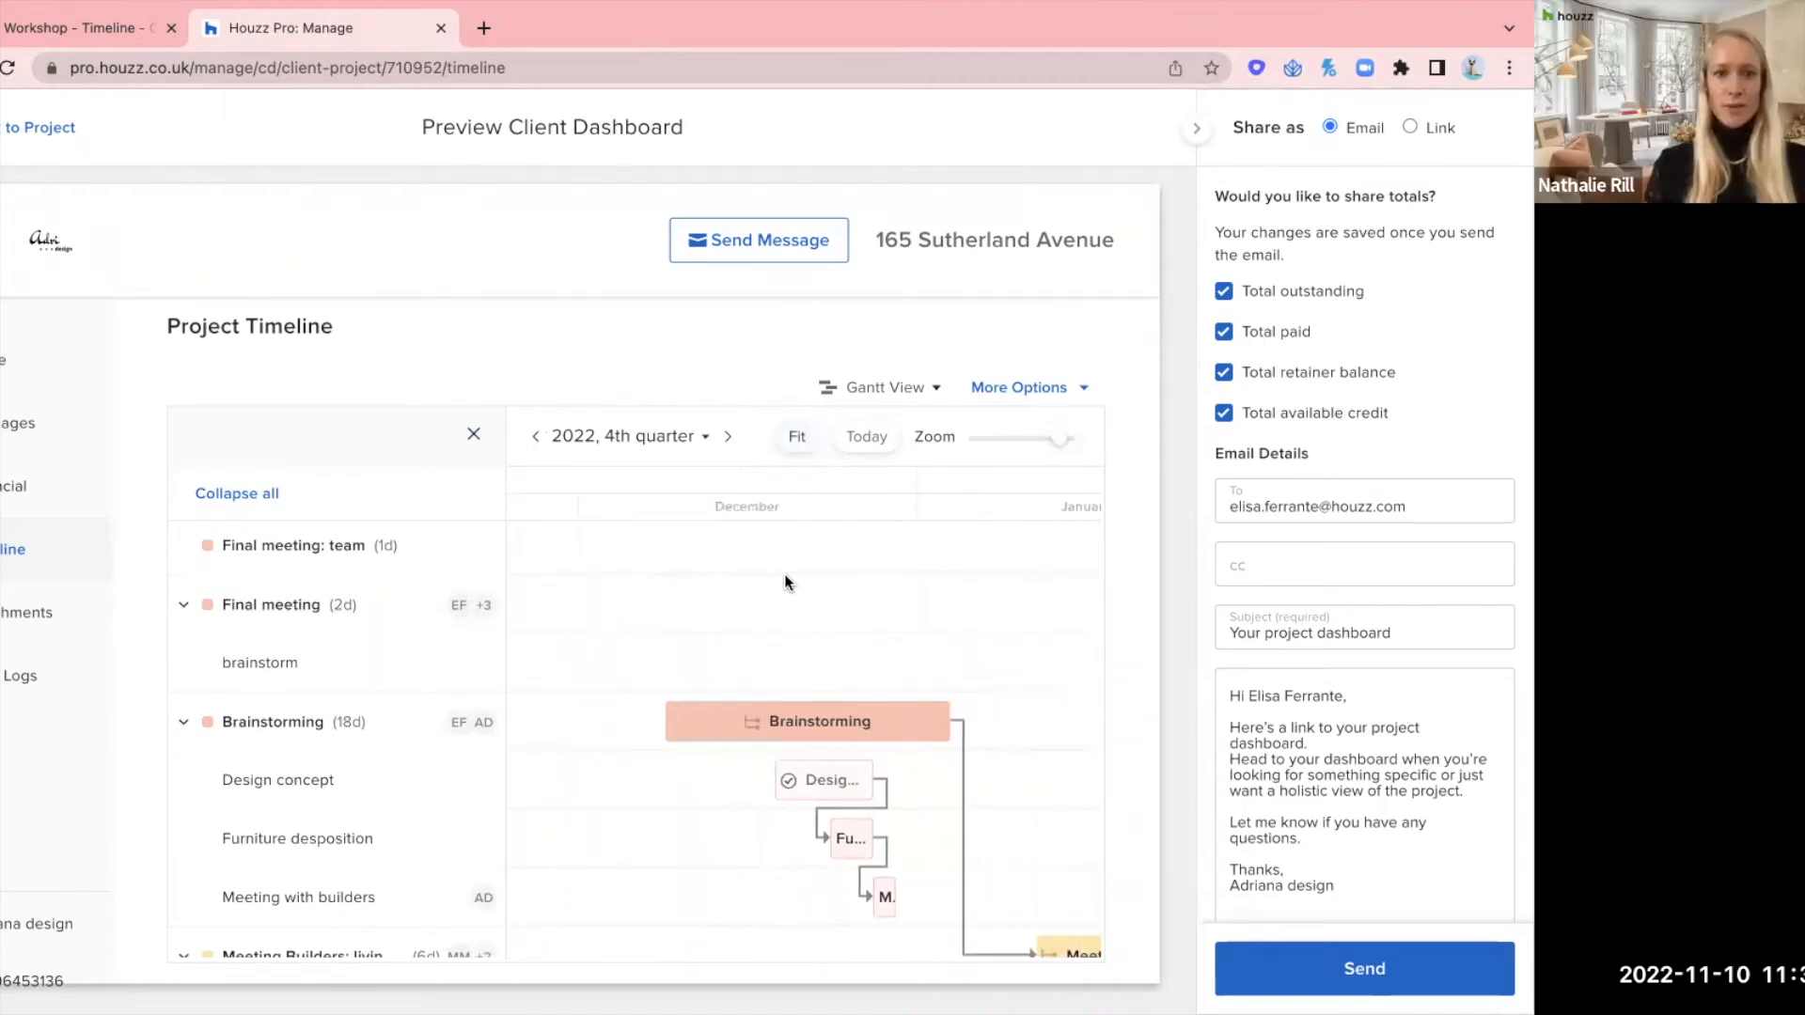
scroll(784, 573, "down", 3)
scroll(784, 574, "up", 2)
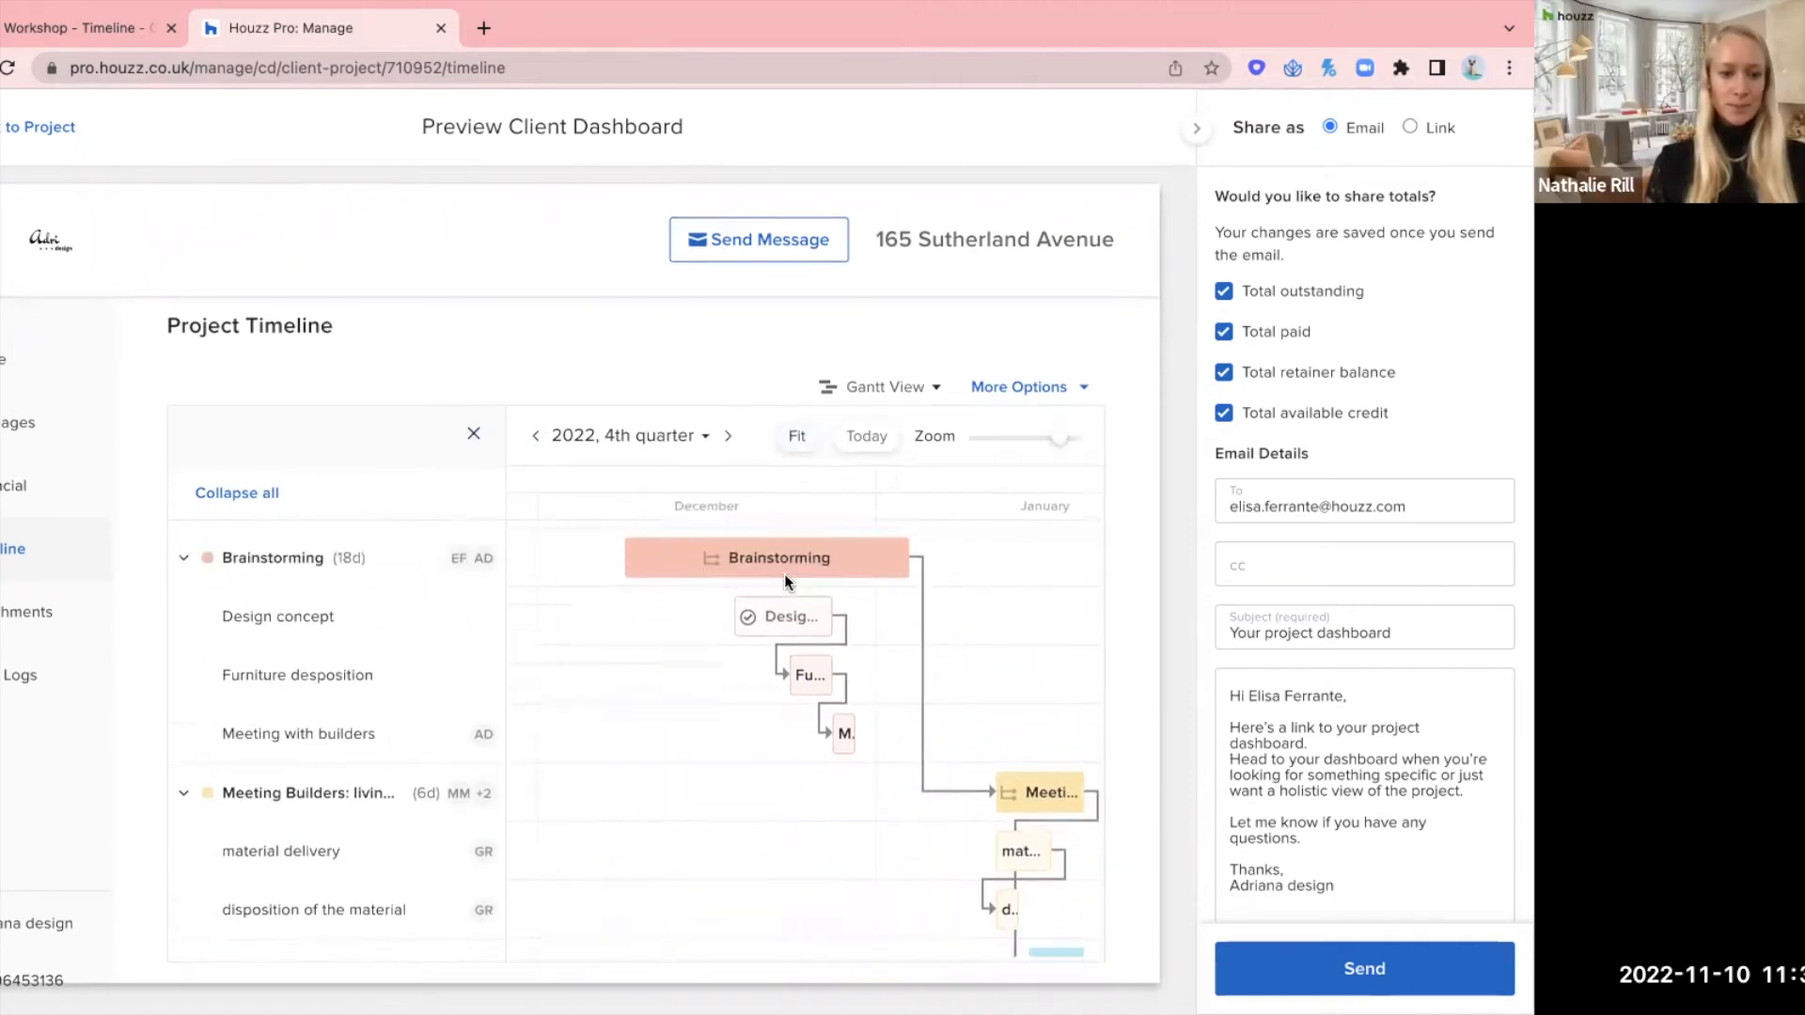
- Hide the item list in the previewed client timeline and look over the Gantt bars from December into February
scroll(784, 573, "right", 3)
scroll(784, 573, "down", 2)
scroll(784, 573, "right", 1)
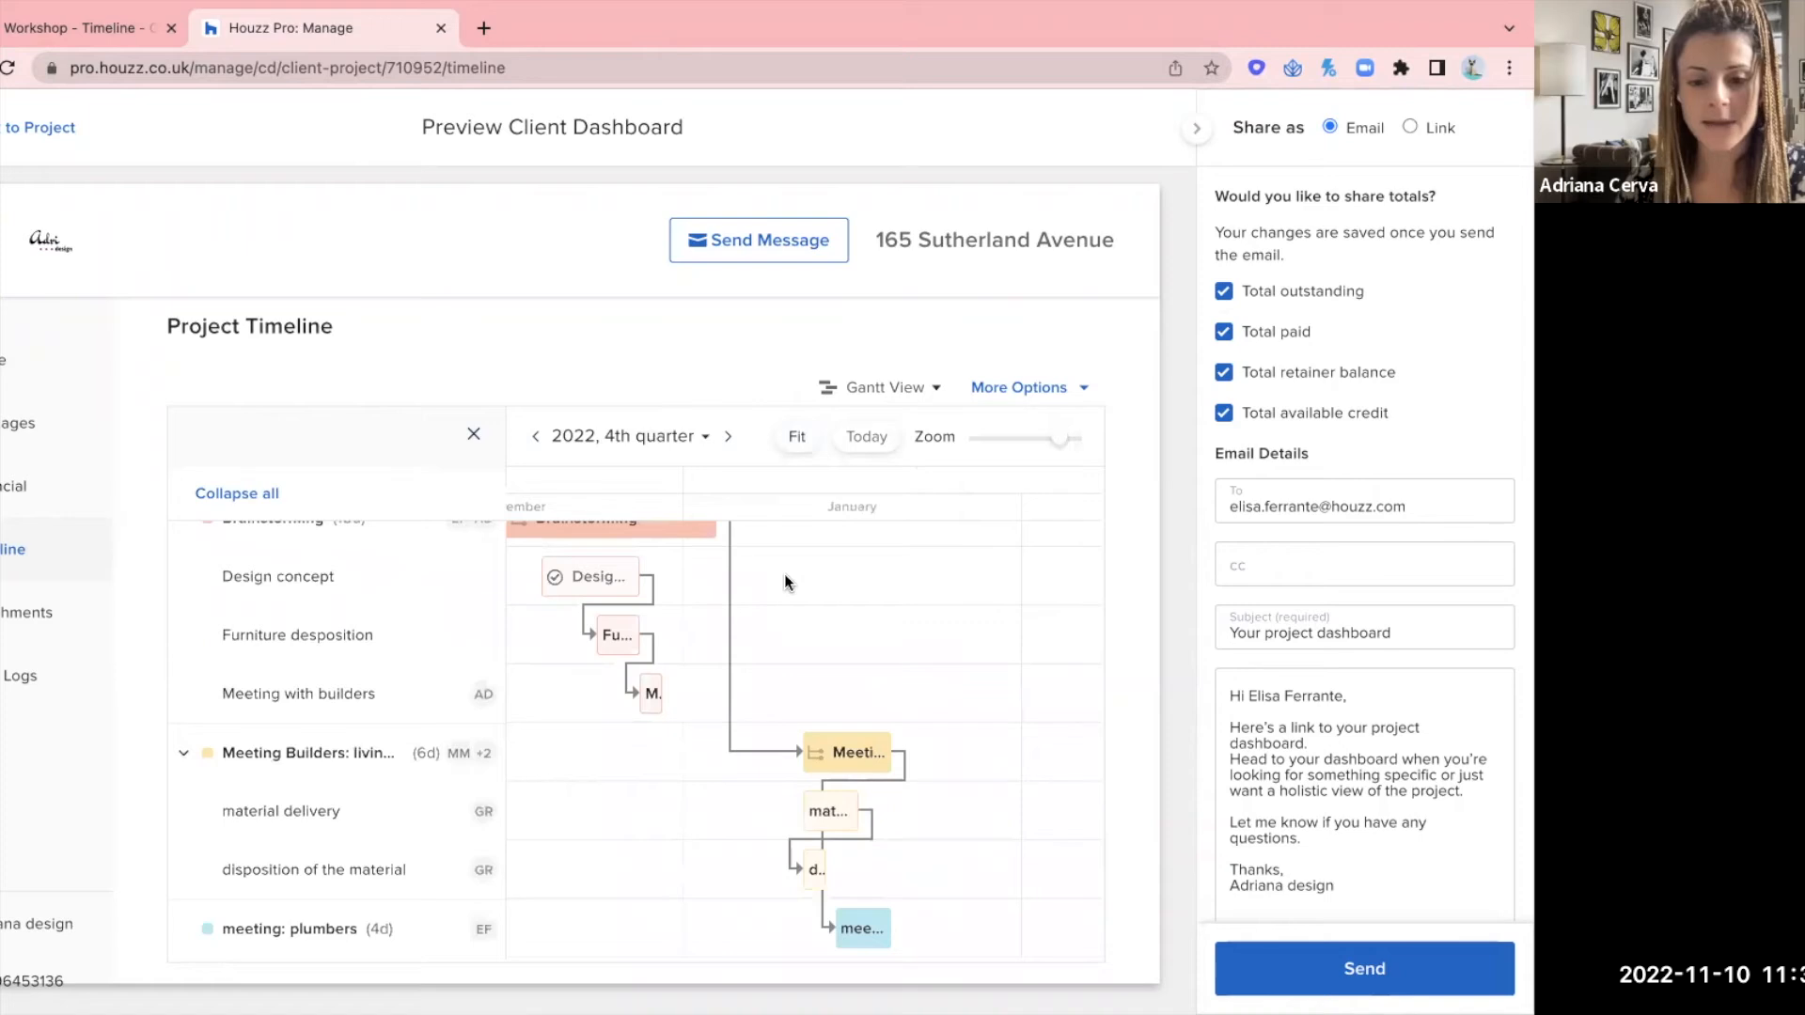
left_click(473, 433)
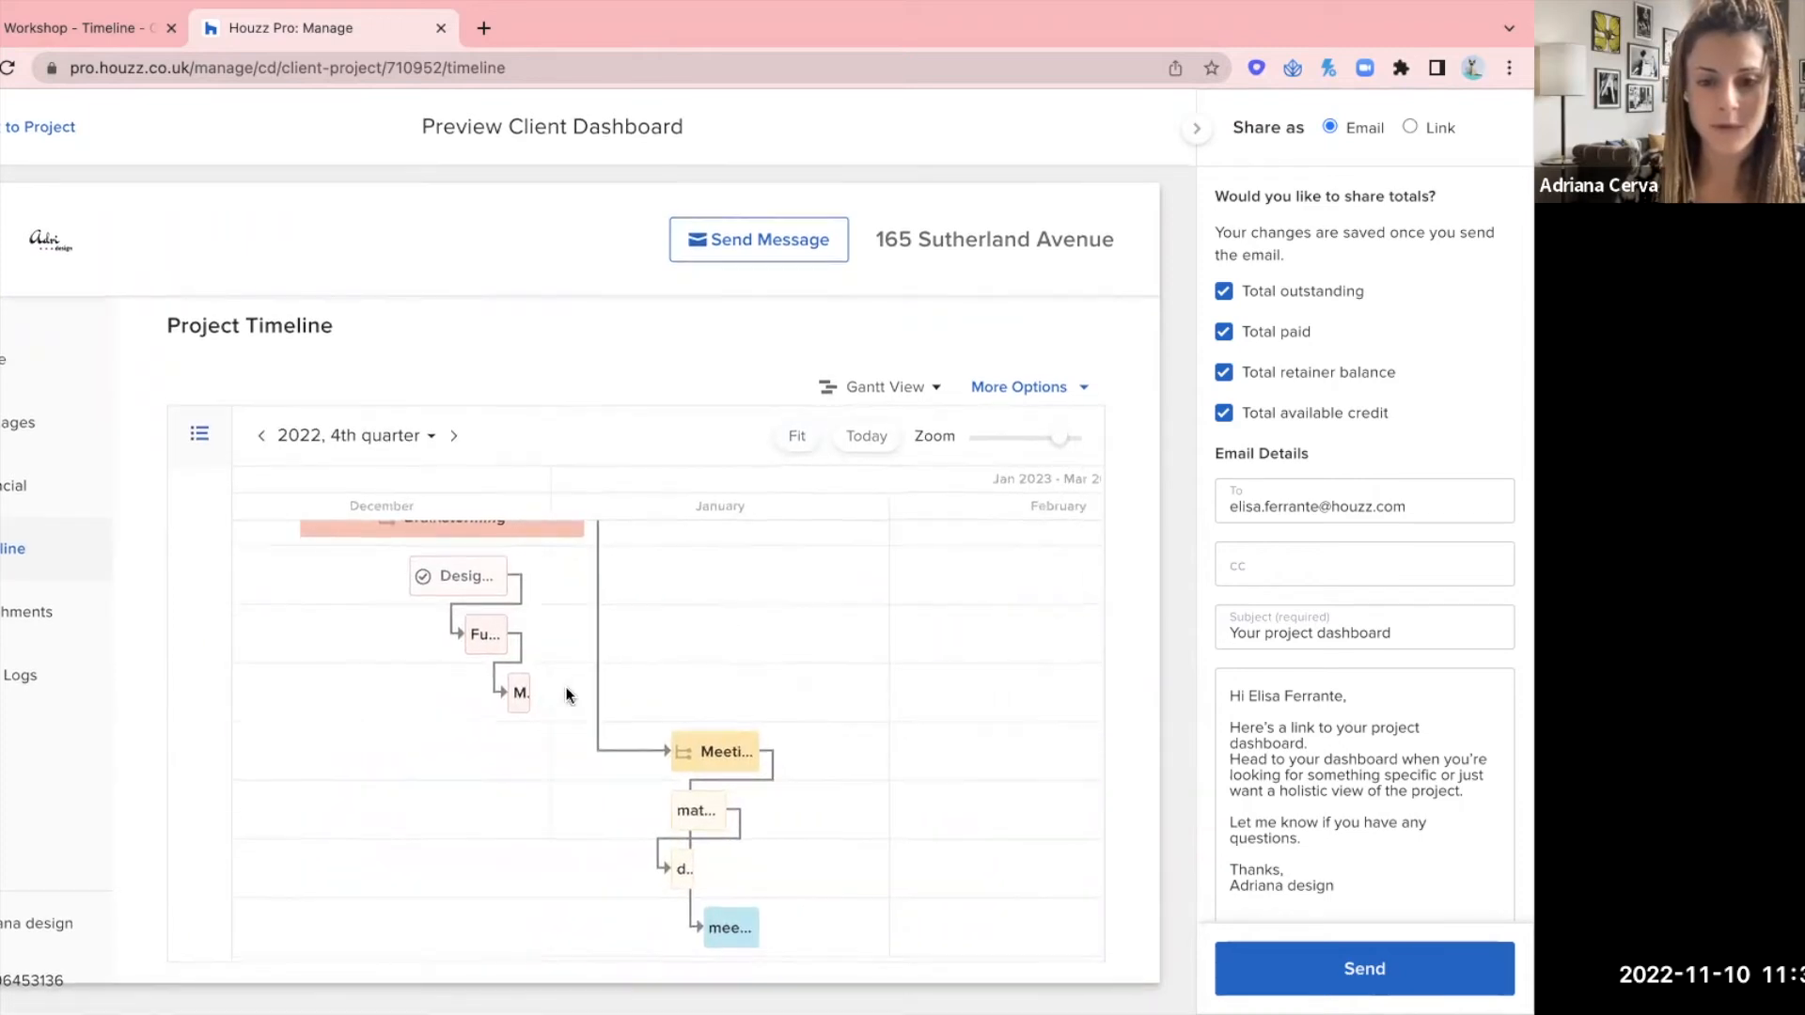
scroll(566, 694, "up", 2)
scroll(566, 694, "right", 3)
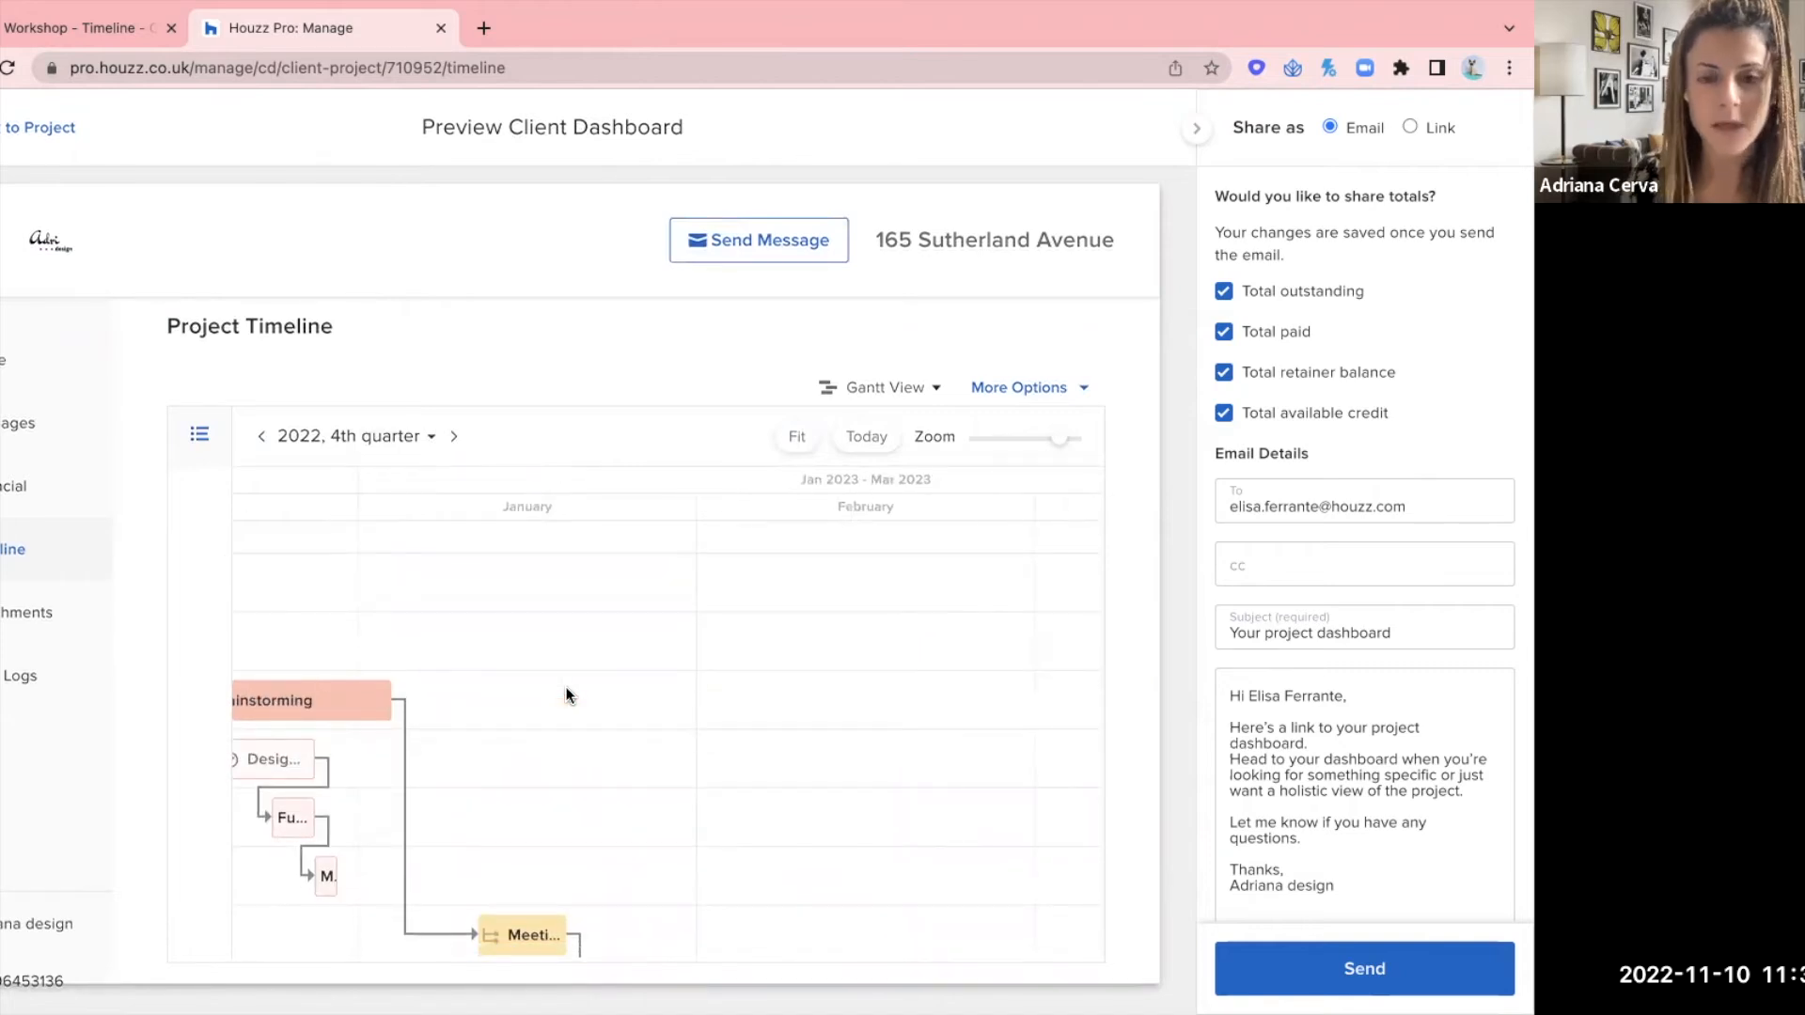
- Return from the client dashboard preview to the project timeline and fit the whole schedule in the Gantt chart
left_click(3, 140)
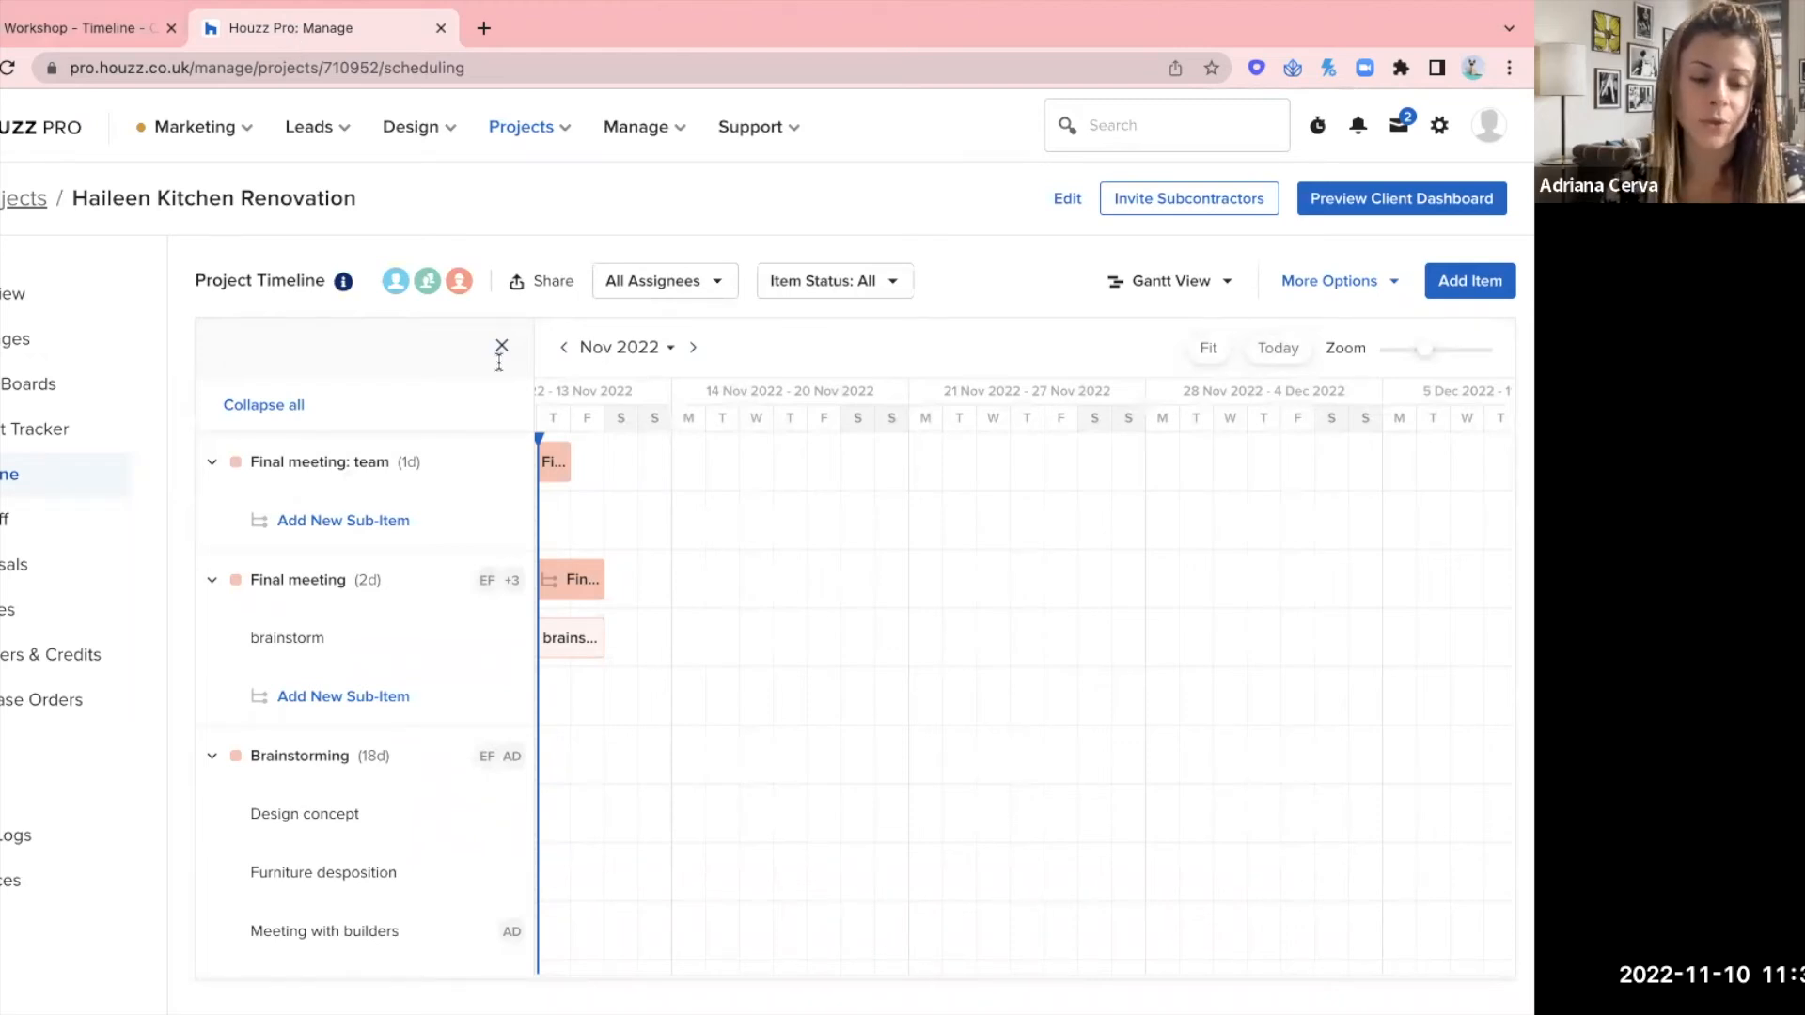
scroll(730, 487, "left", 1)
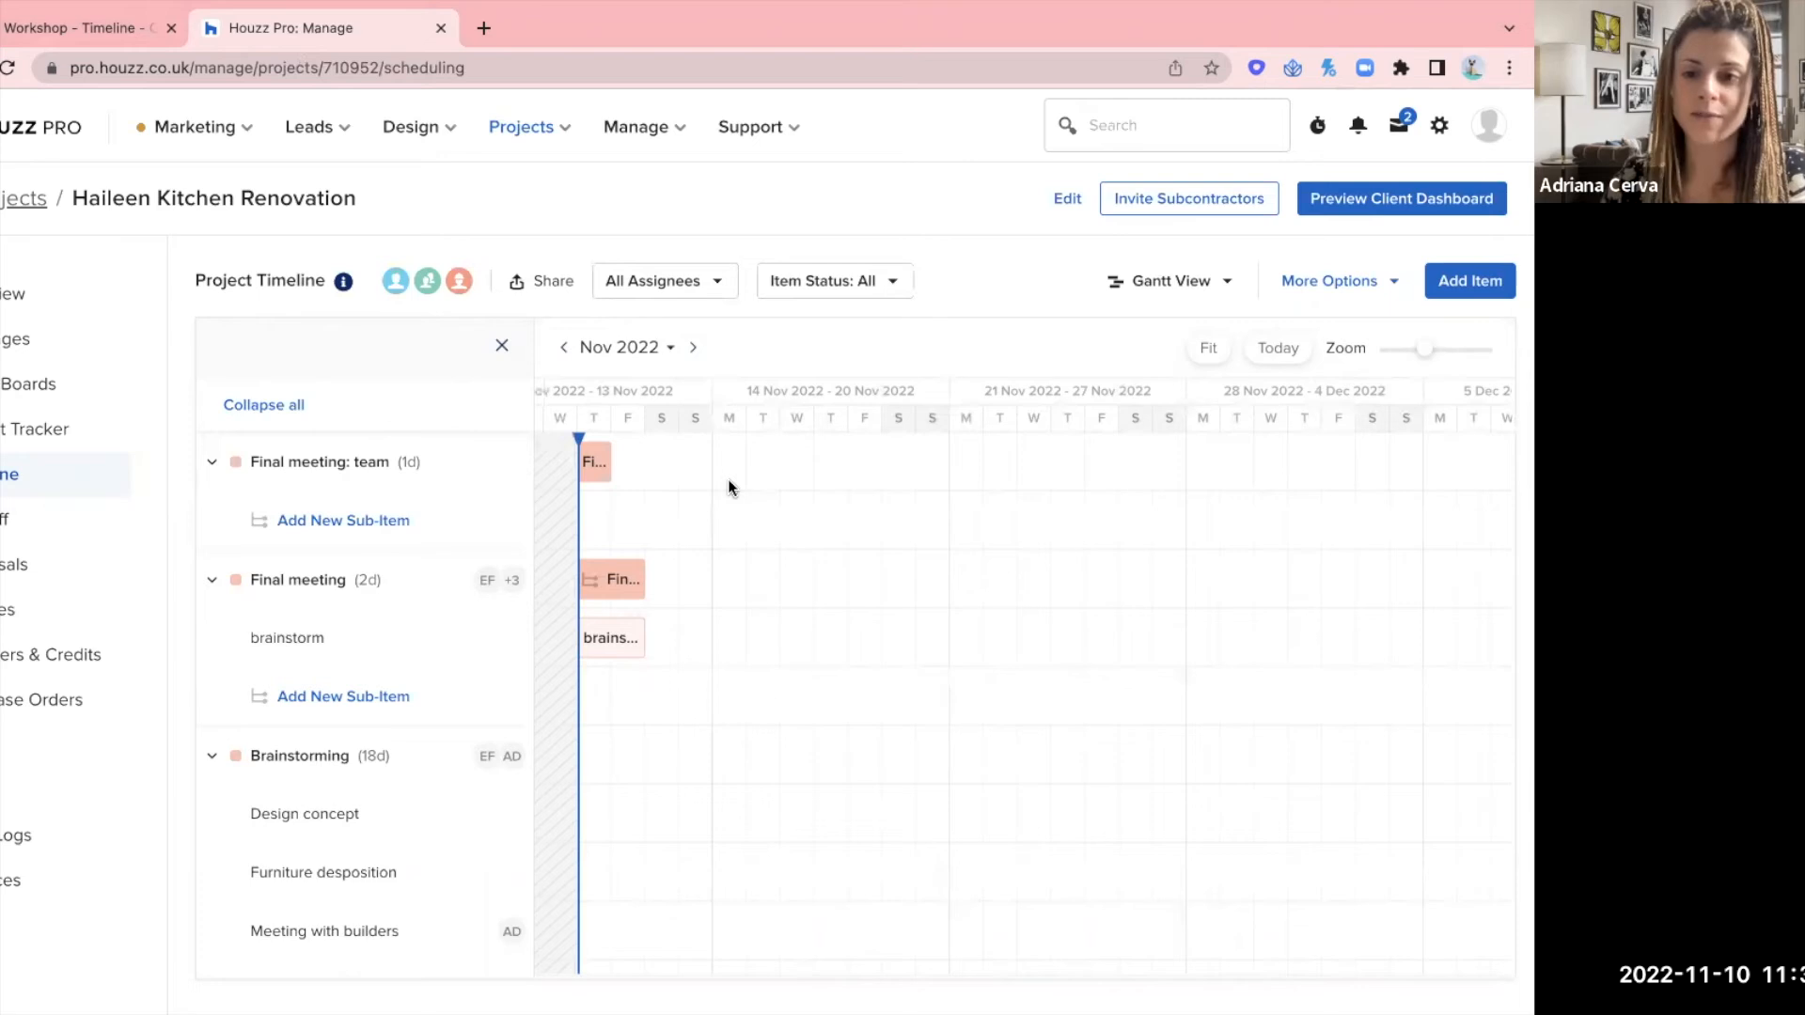
left_click(1208, 348)
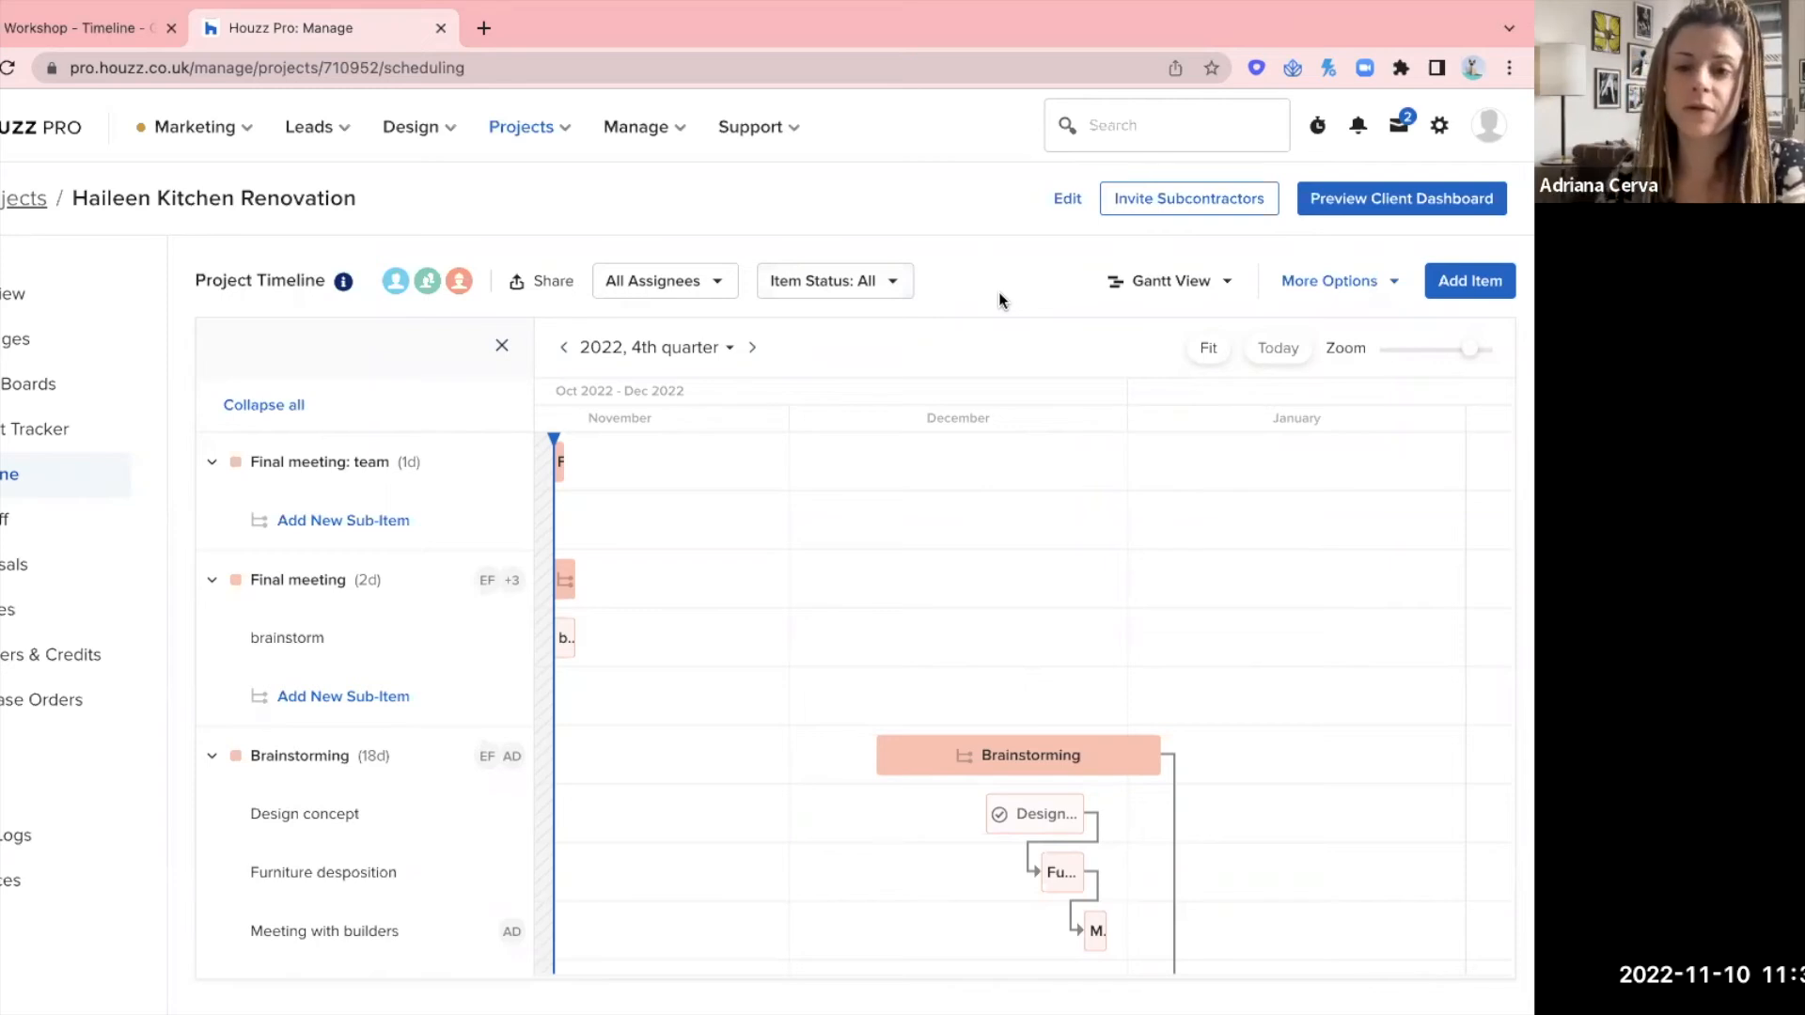
- Open the project access settings, view the form for inviting a new subcontractor/supplier, and close it without inviting anyone
left_click(1178, 203)
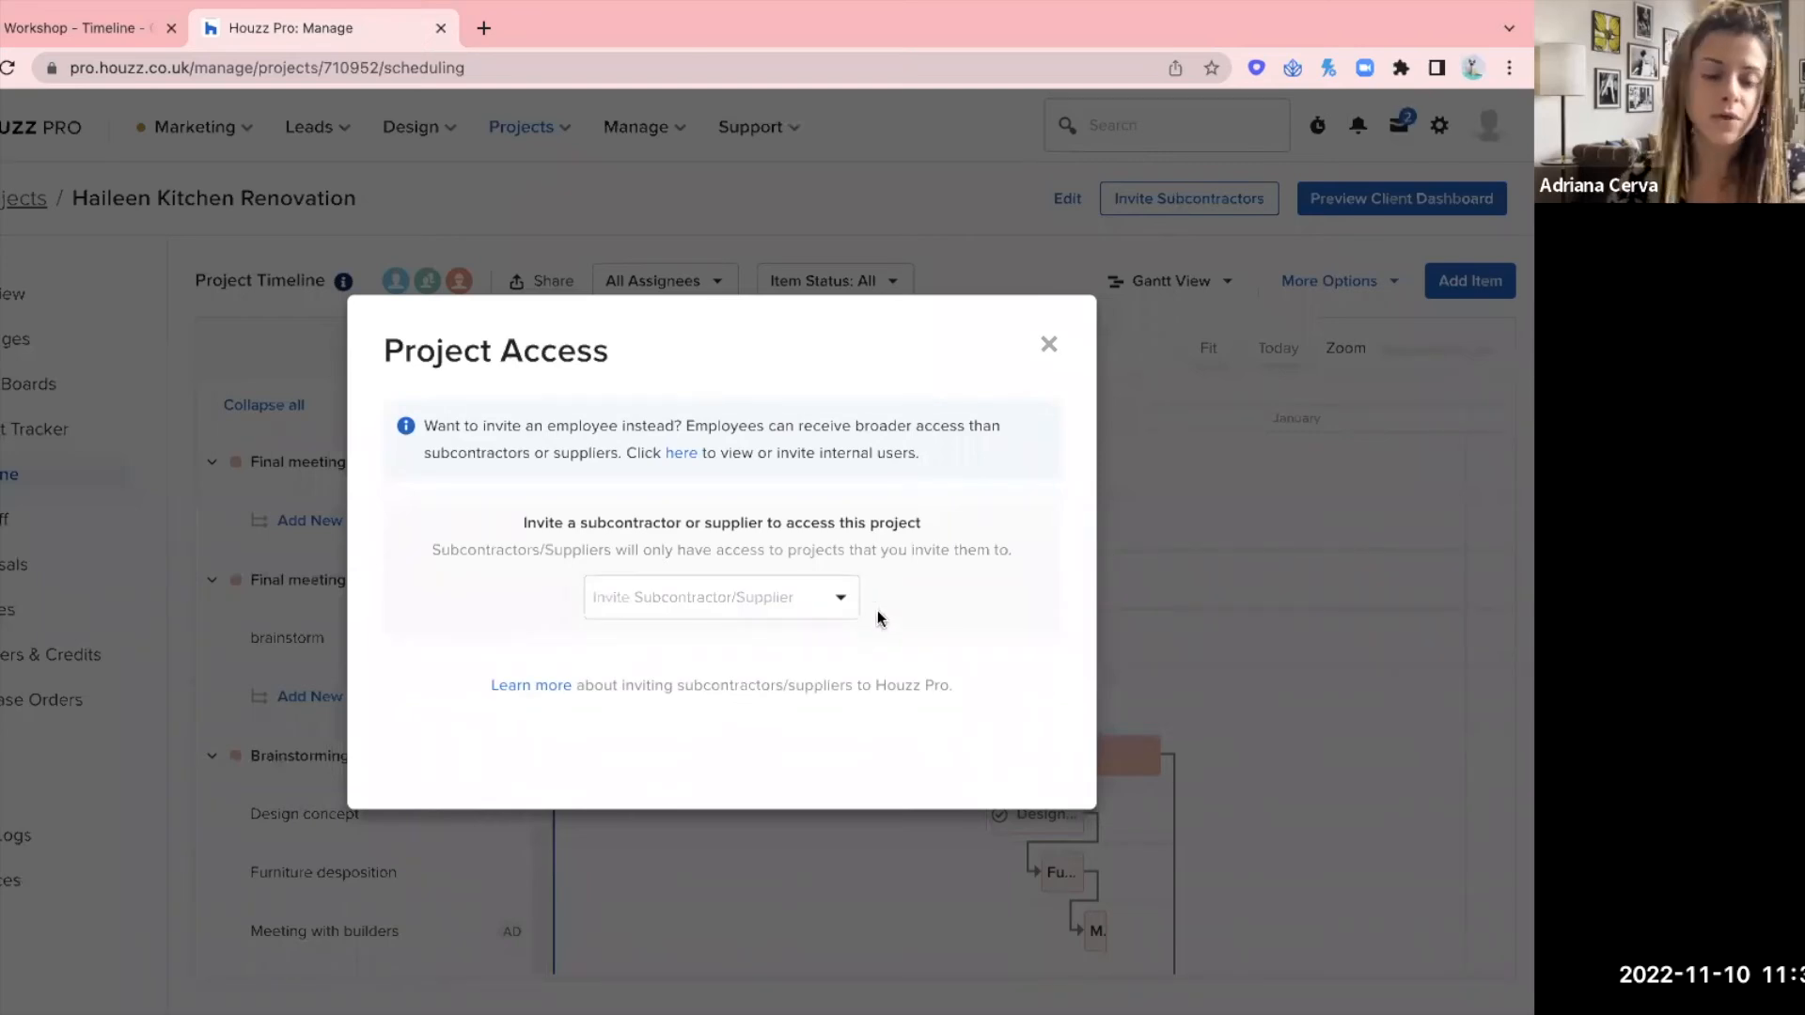
left_click(841, 592)
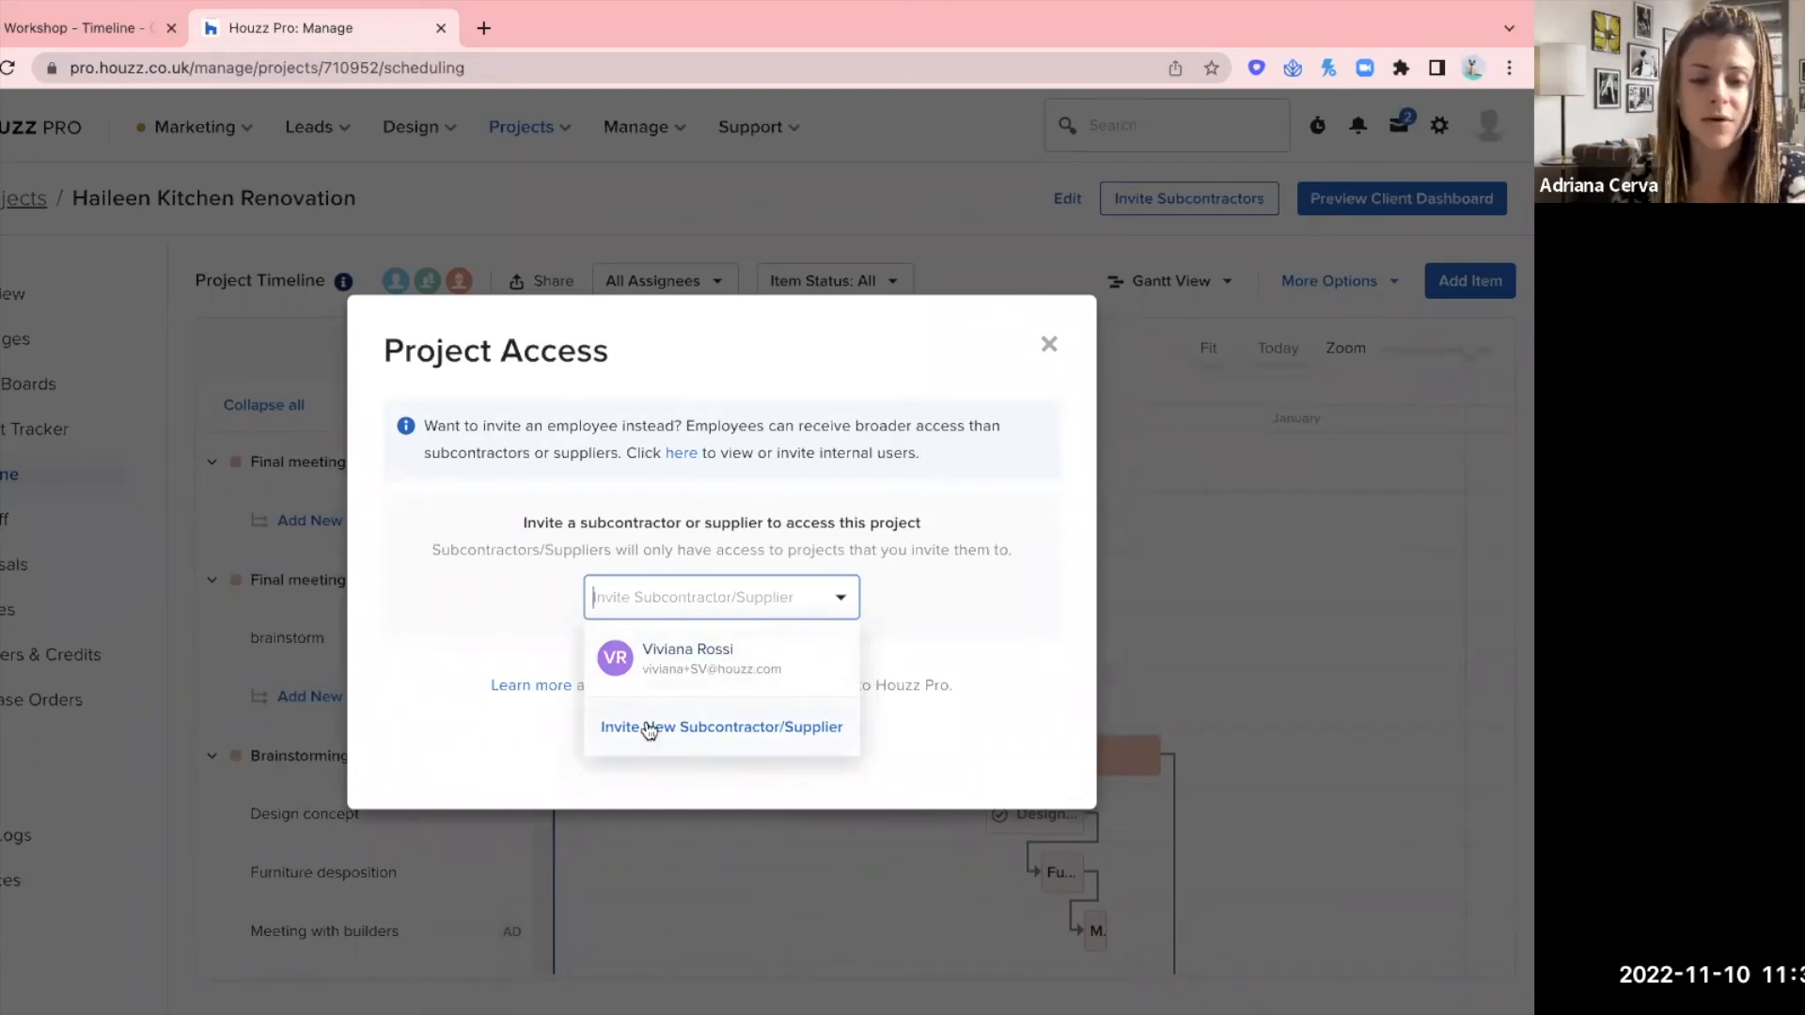
left_click(739, 738)
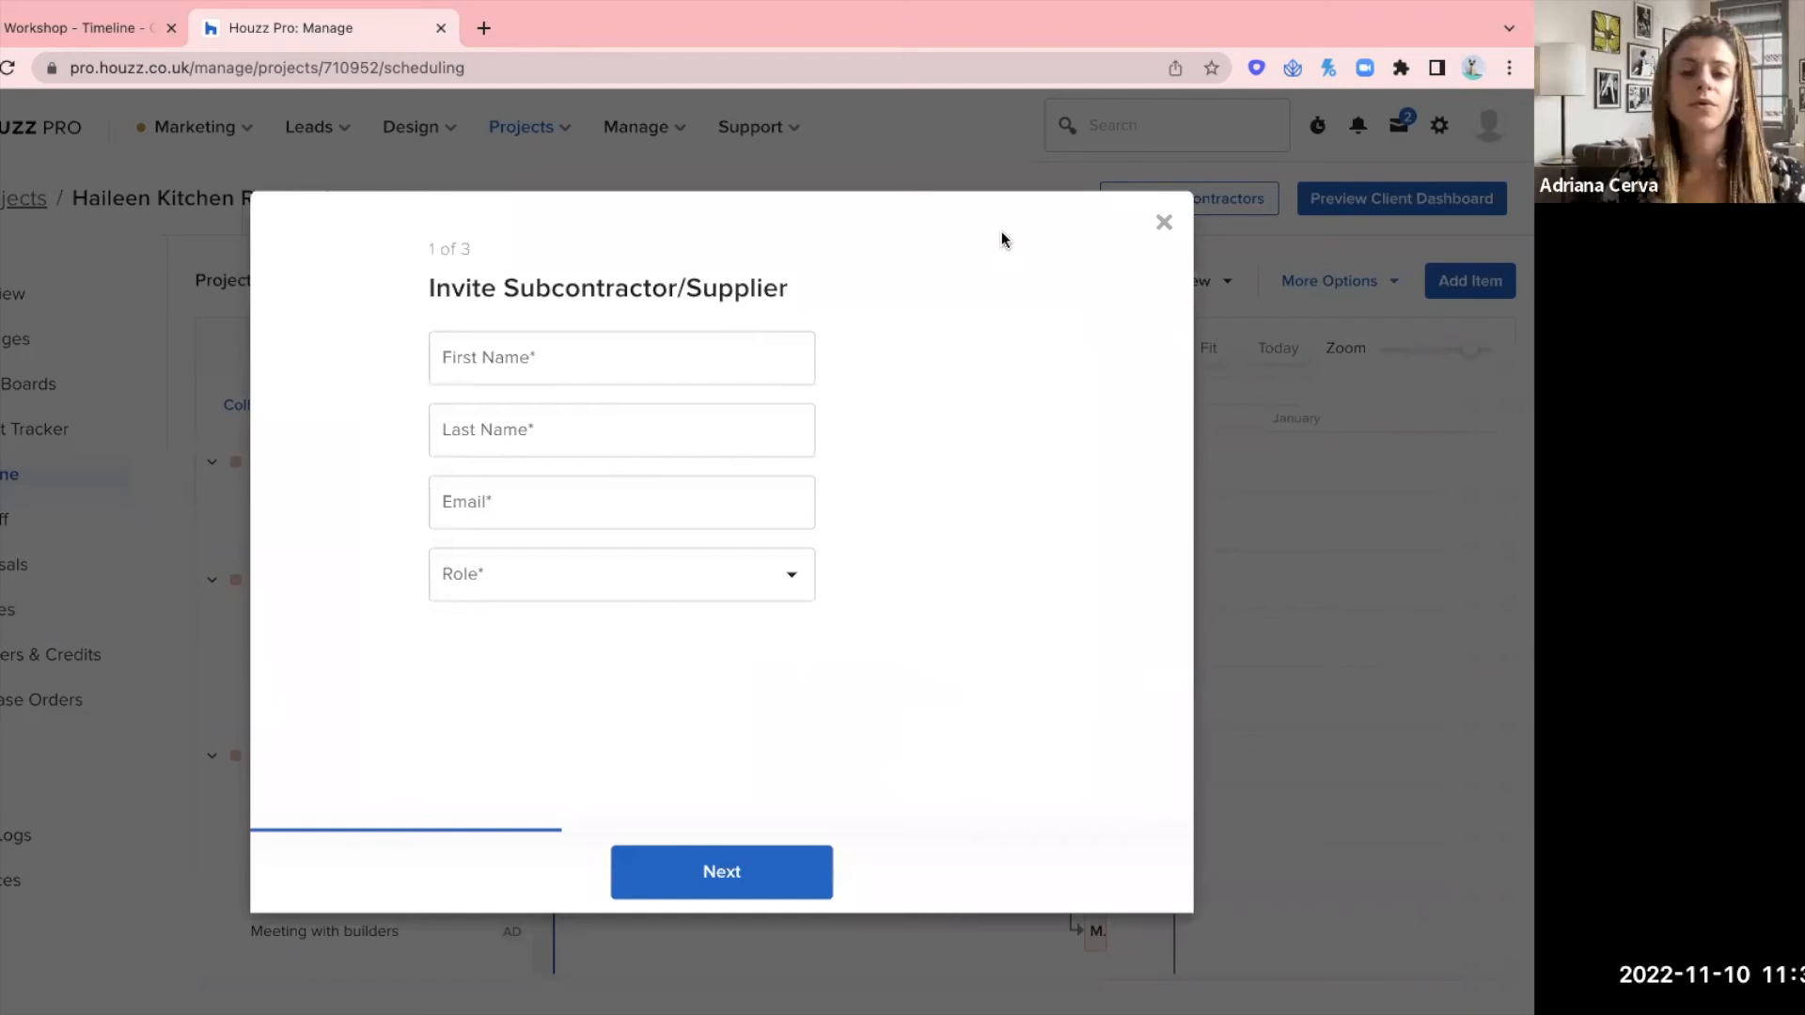
left_click(1164, 226)
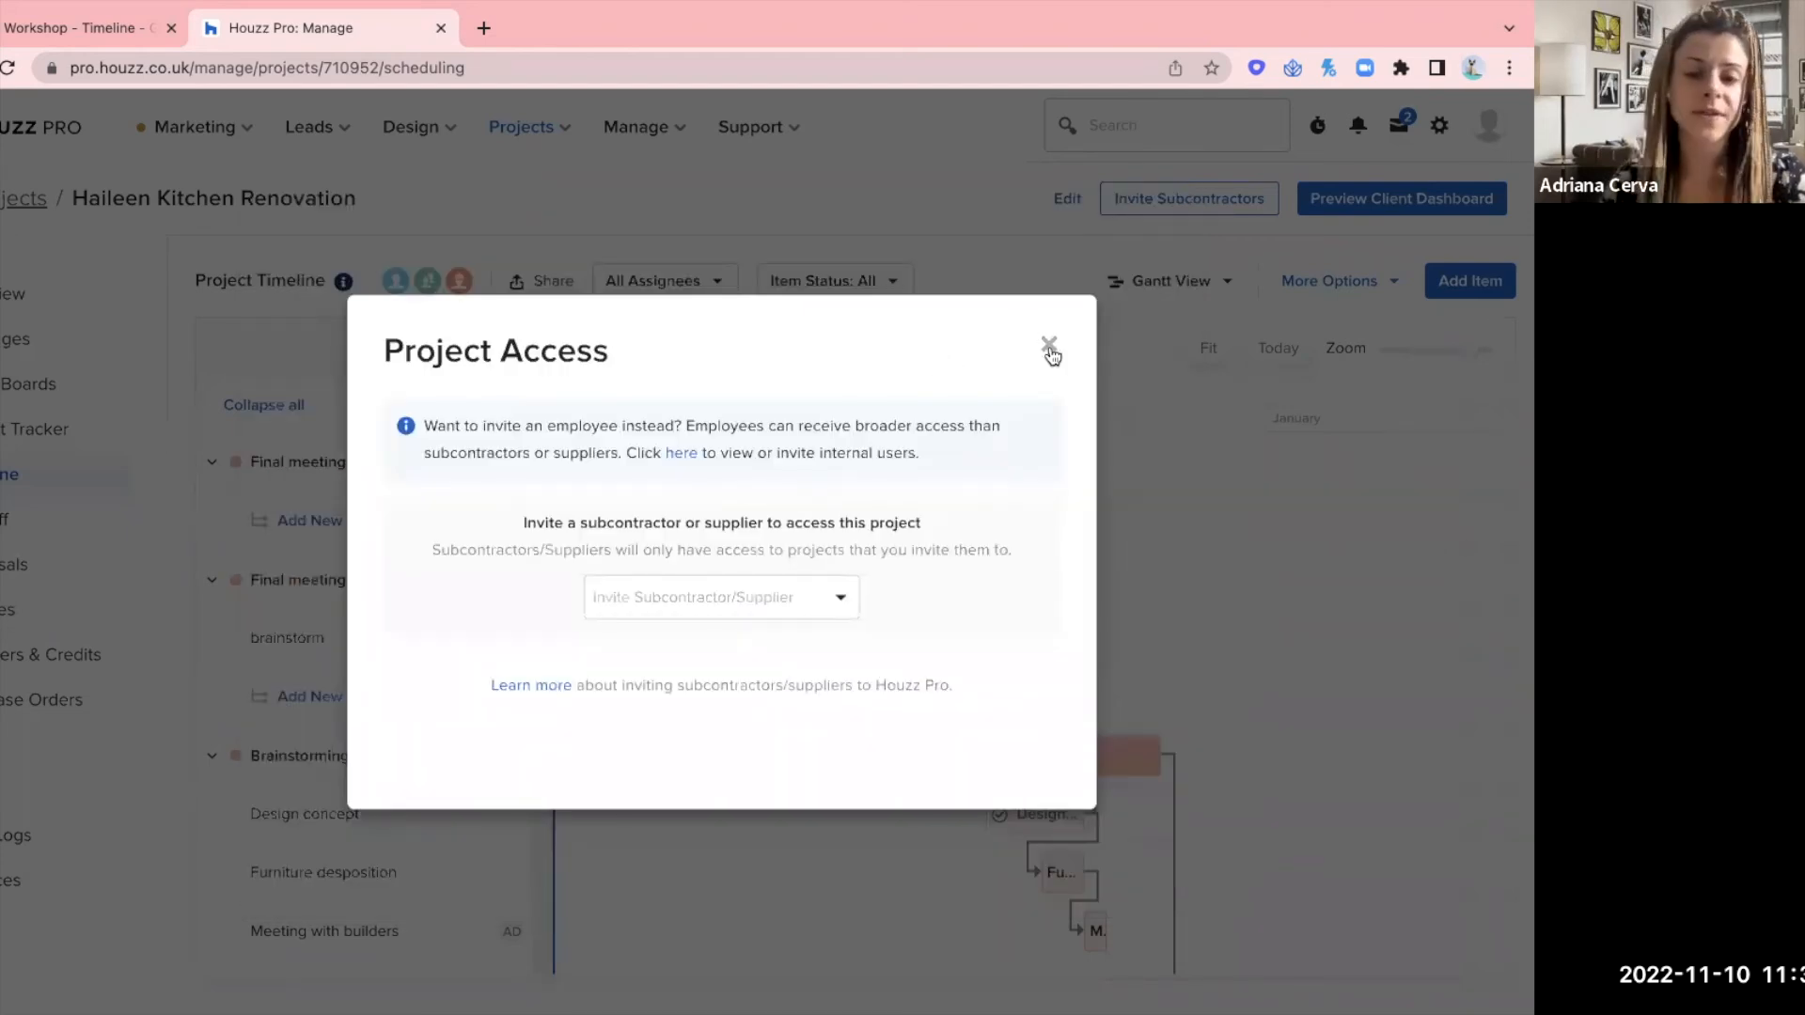
left_click(1048, 346)
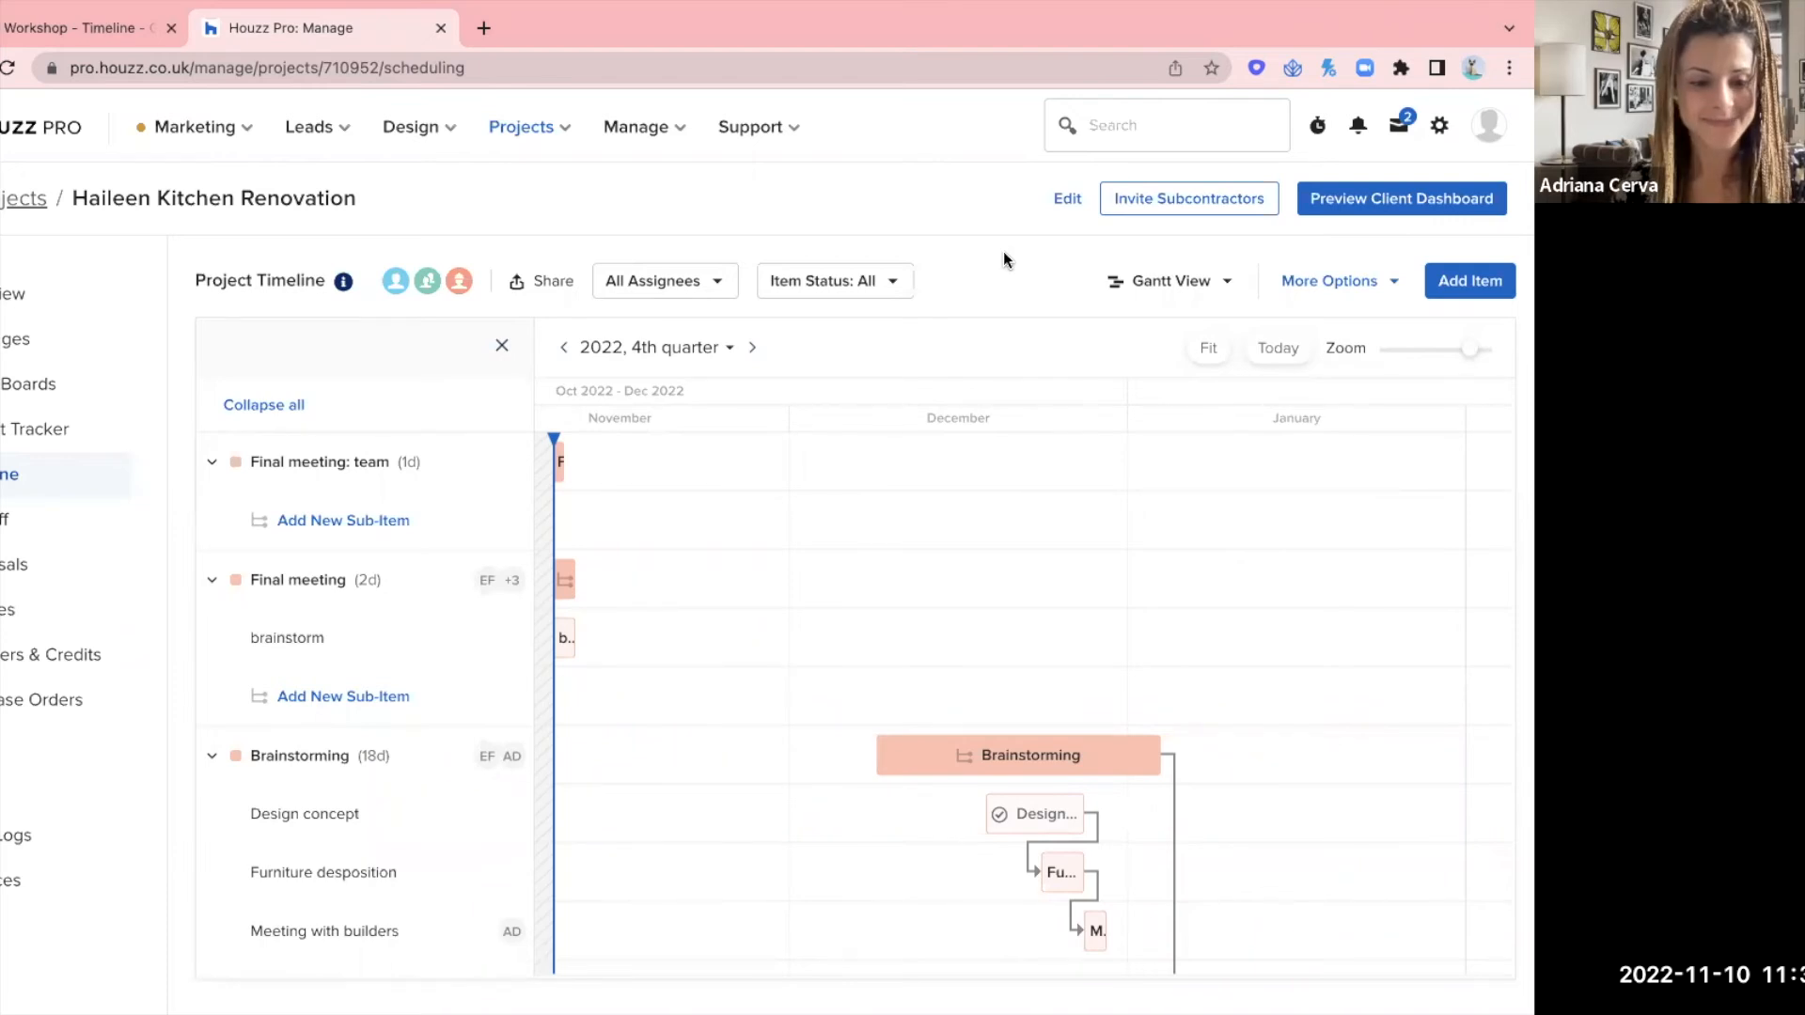
- Open the Gantt export settings, review the available views and file formats, and cancel without exporting
scroll(1076, 607, "down", 5)
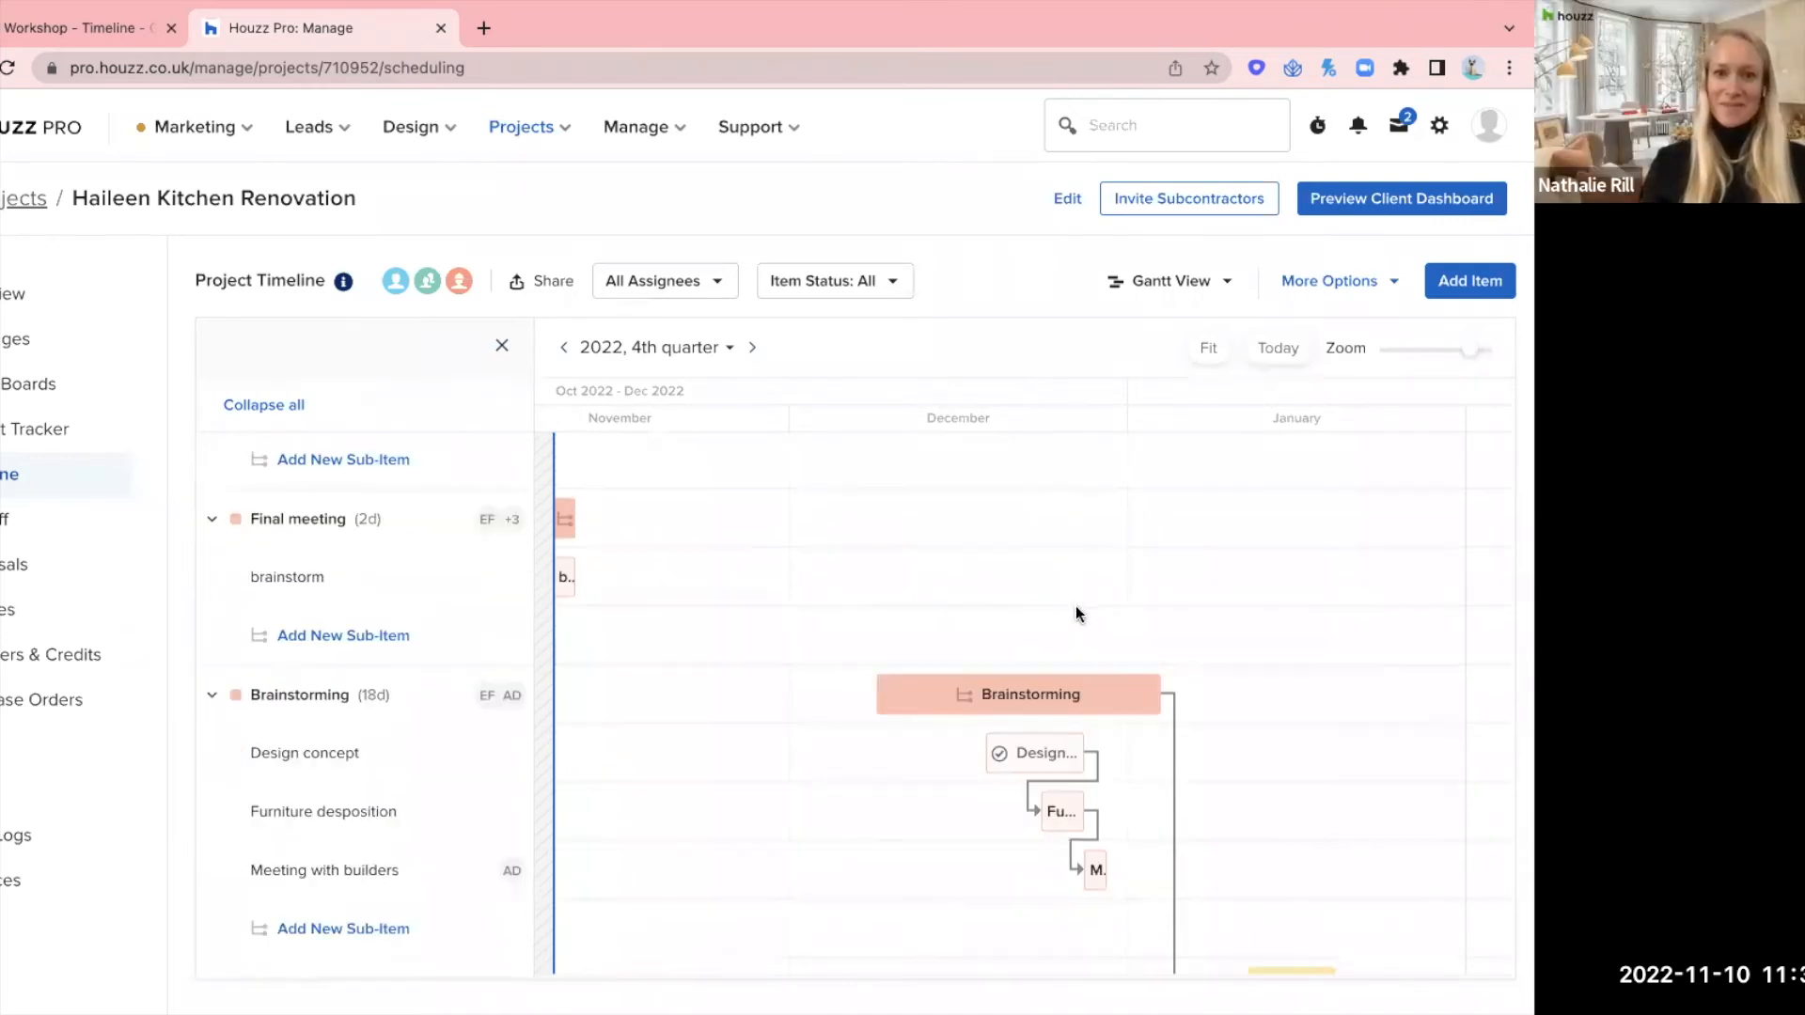
scroll(1075, 607, "right", 3)
scroll(1076, 607, "down", 1)
scroll(1075, 607, "left", 2)
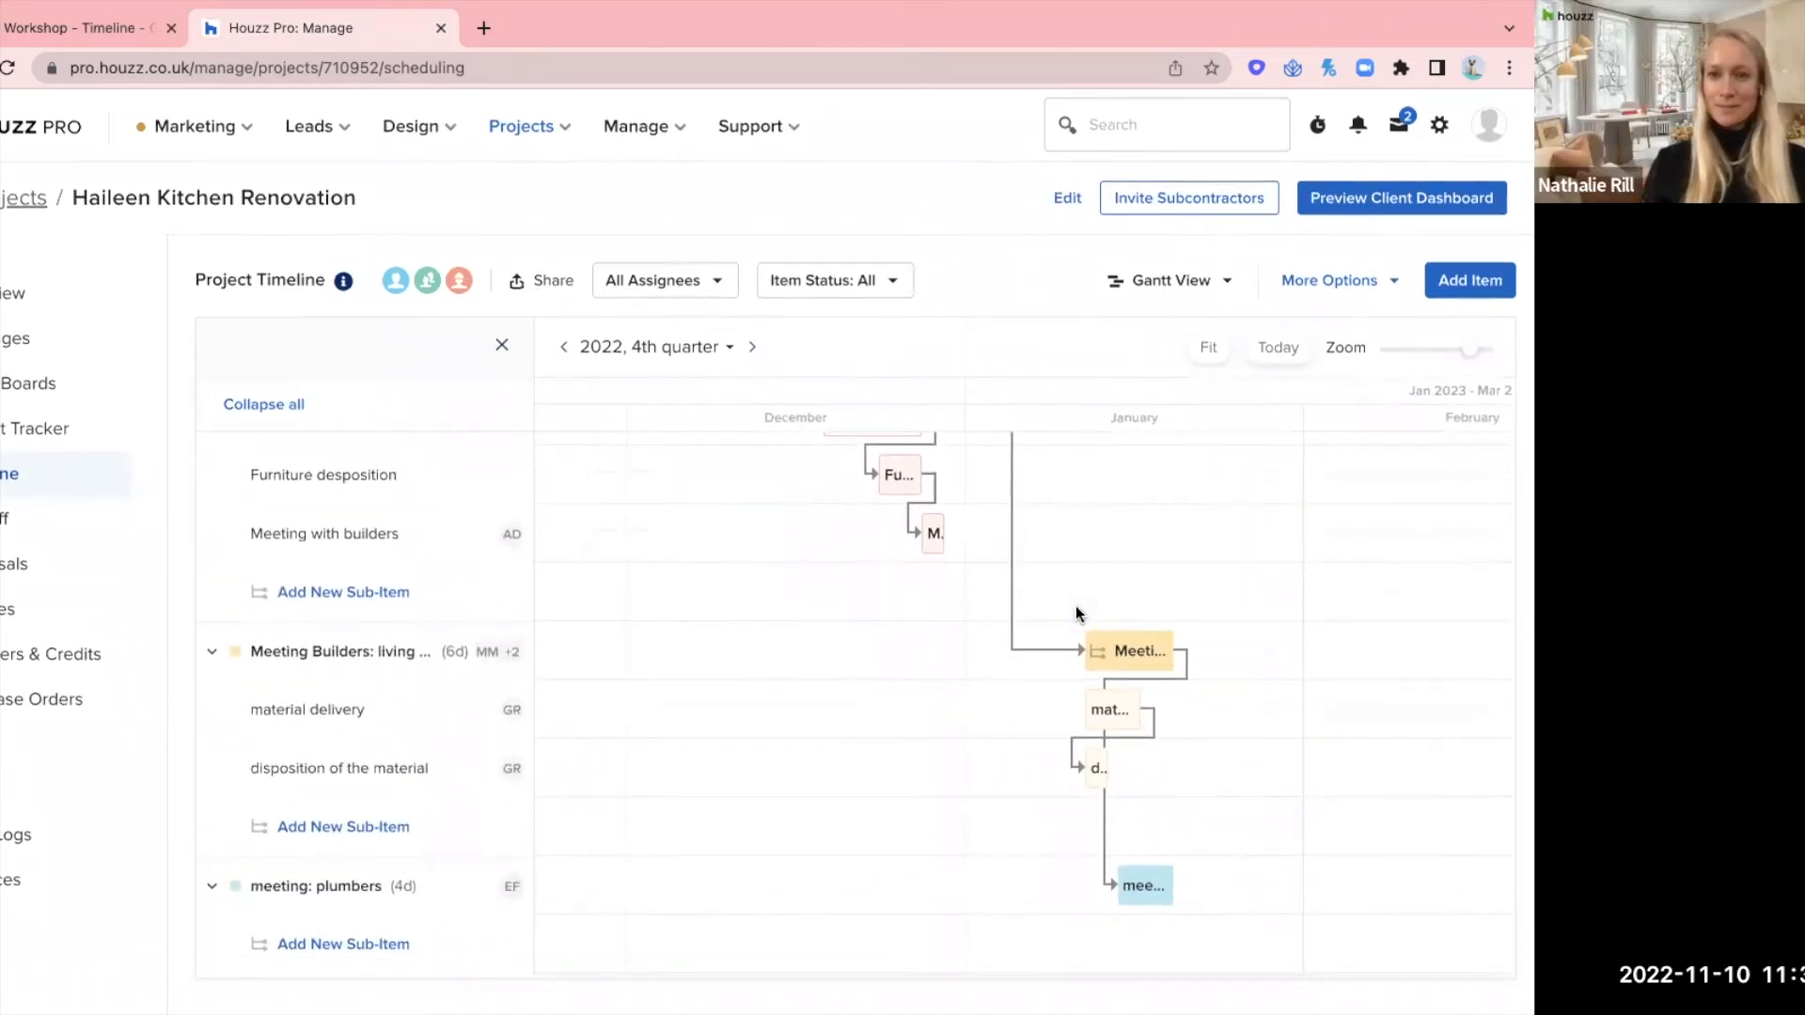
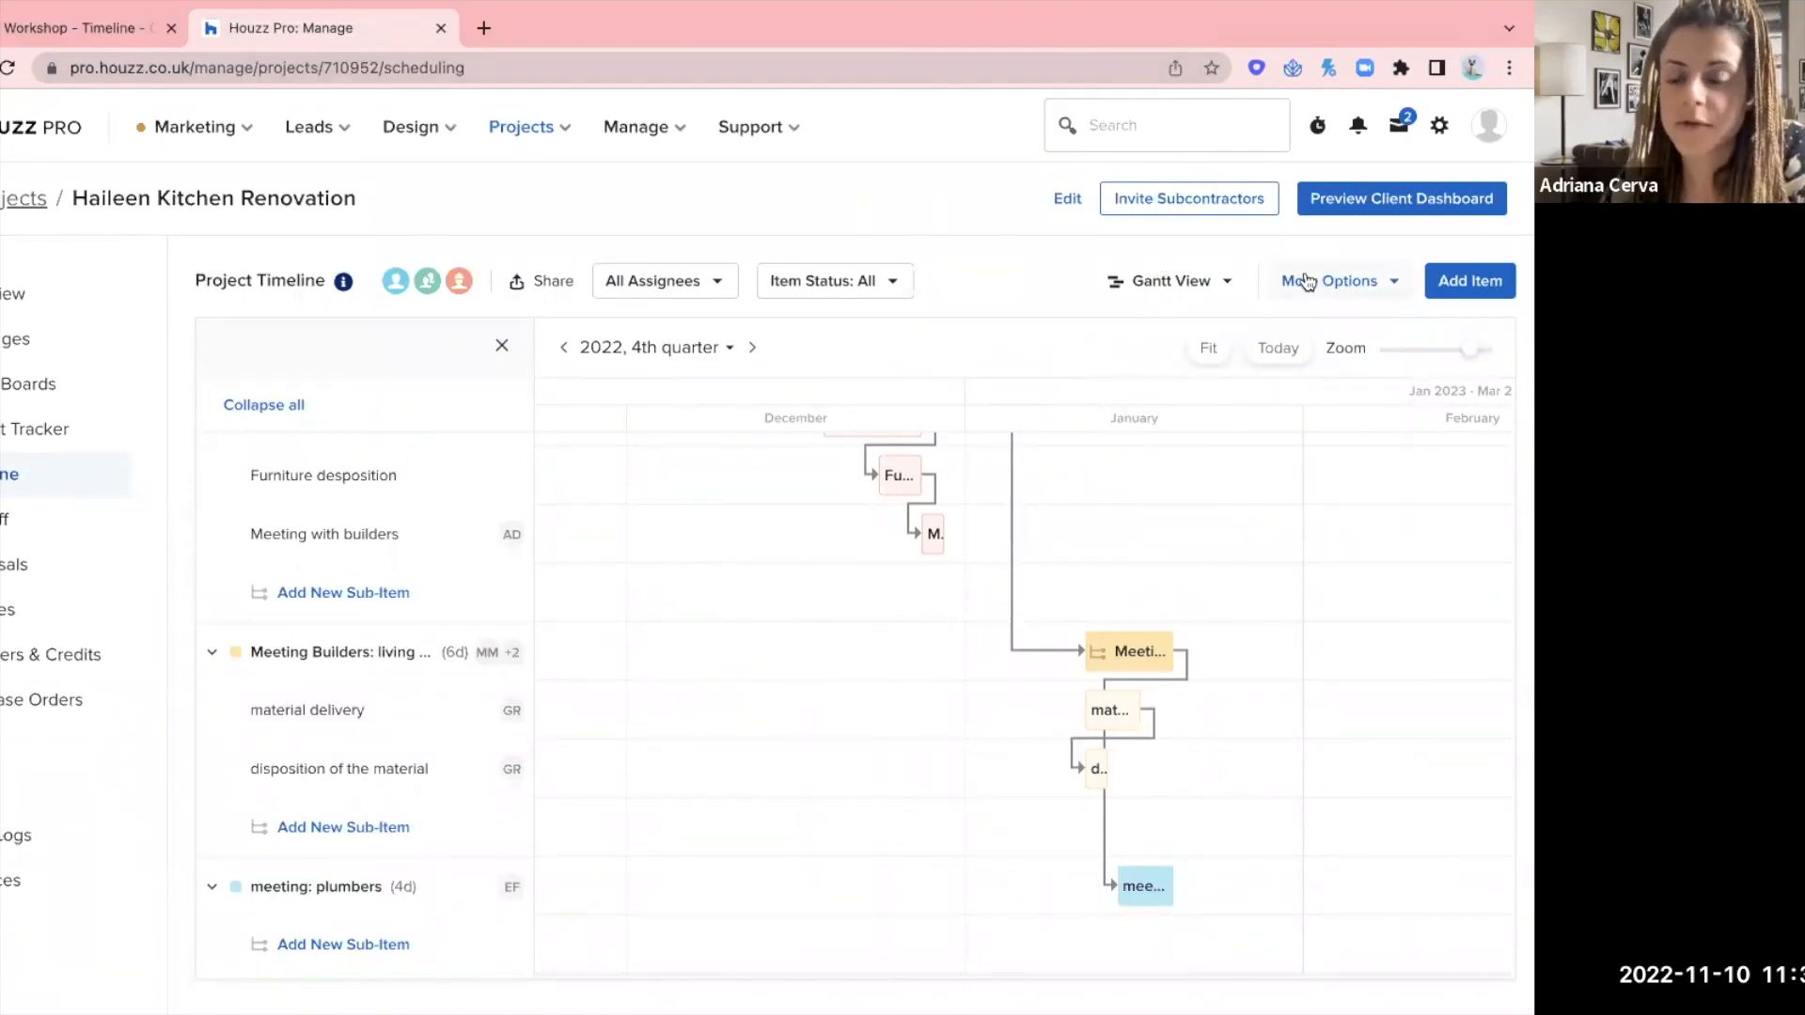
left_click(1344, 284)
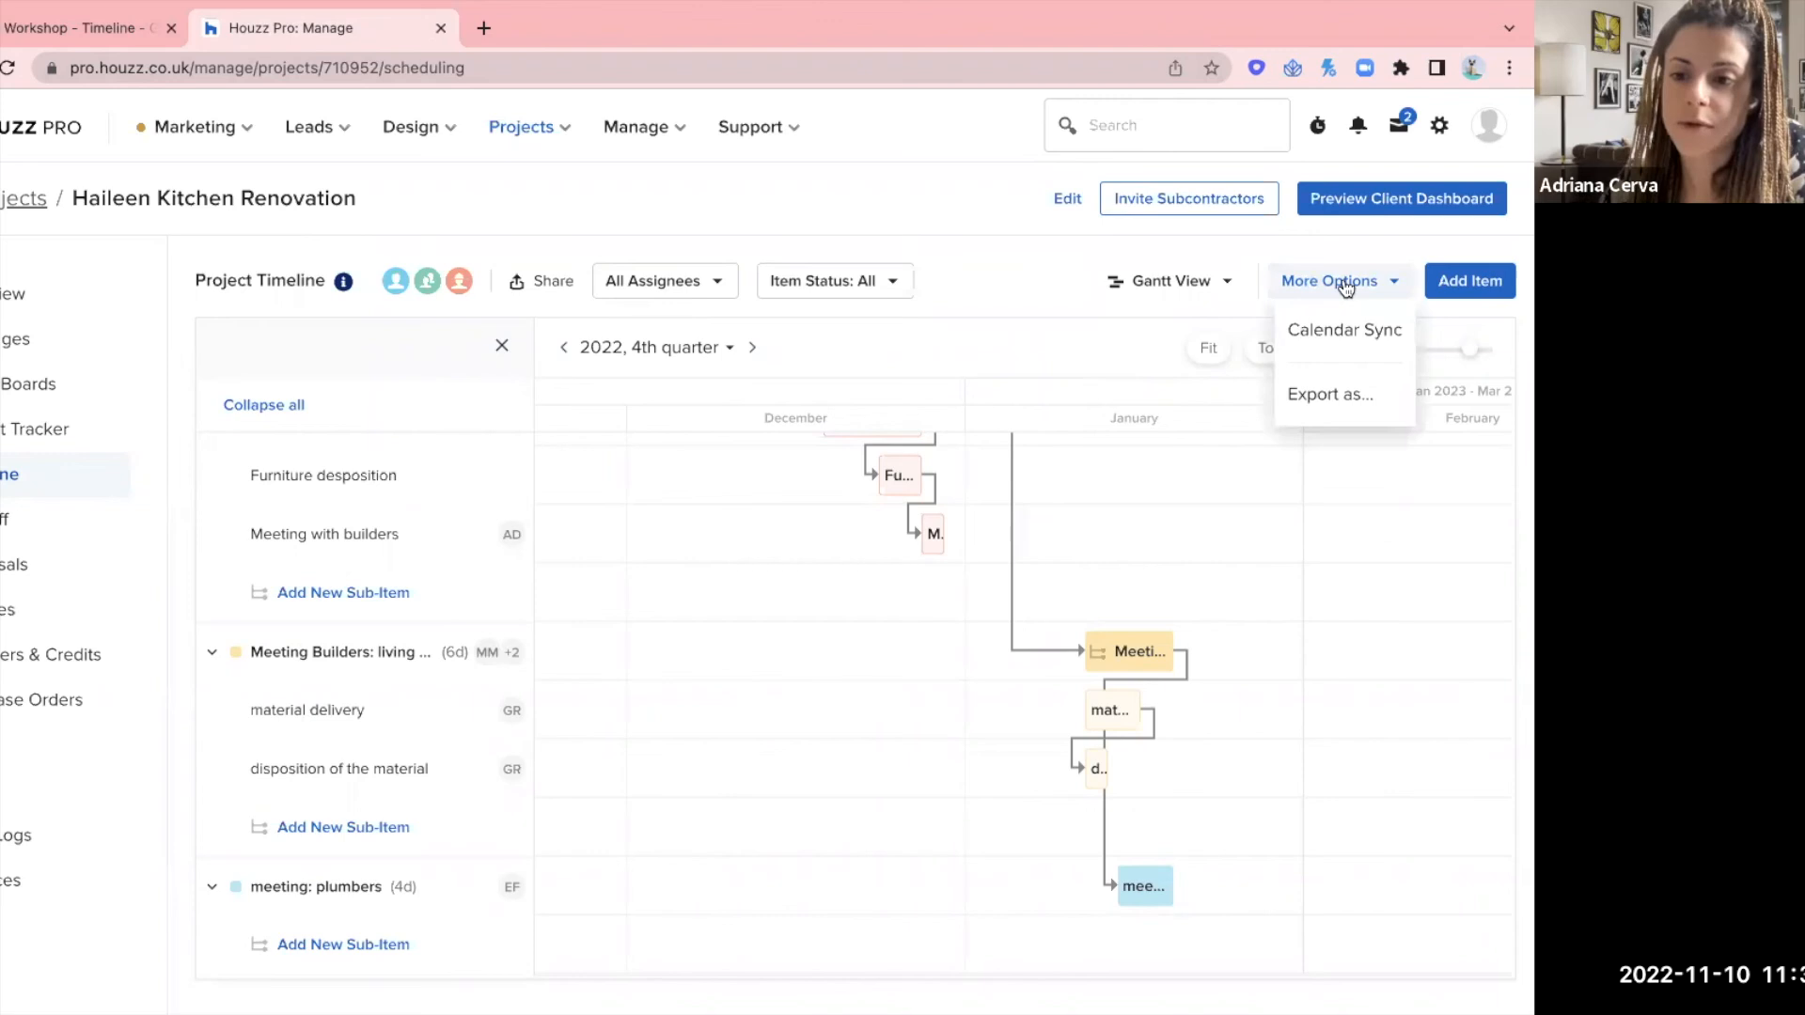
left_click(1366, 401)
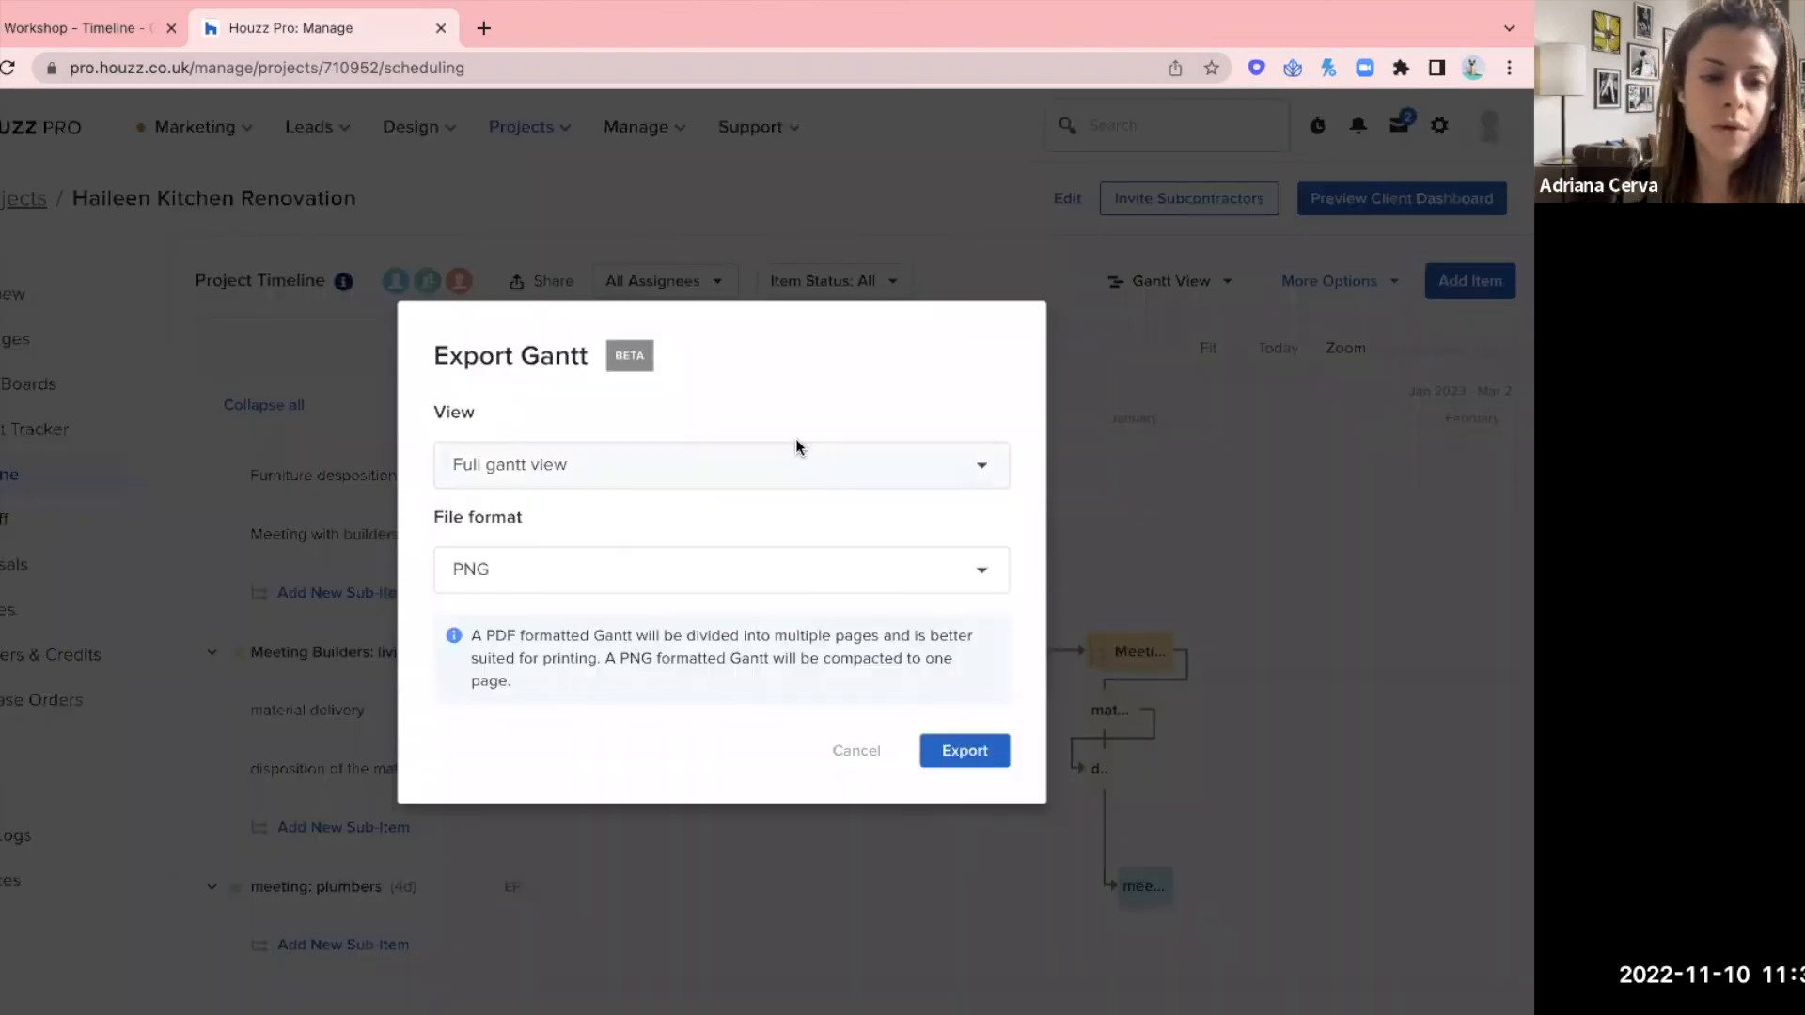
left_click(513, 470)
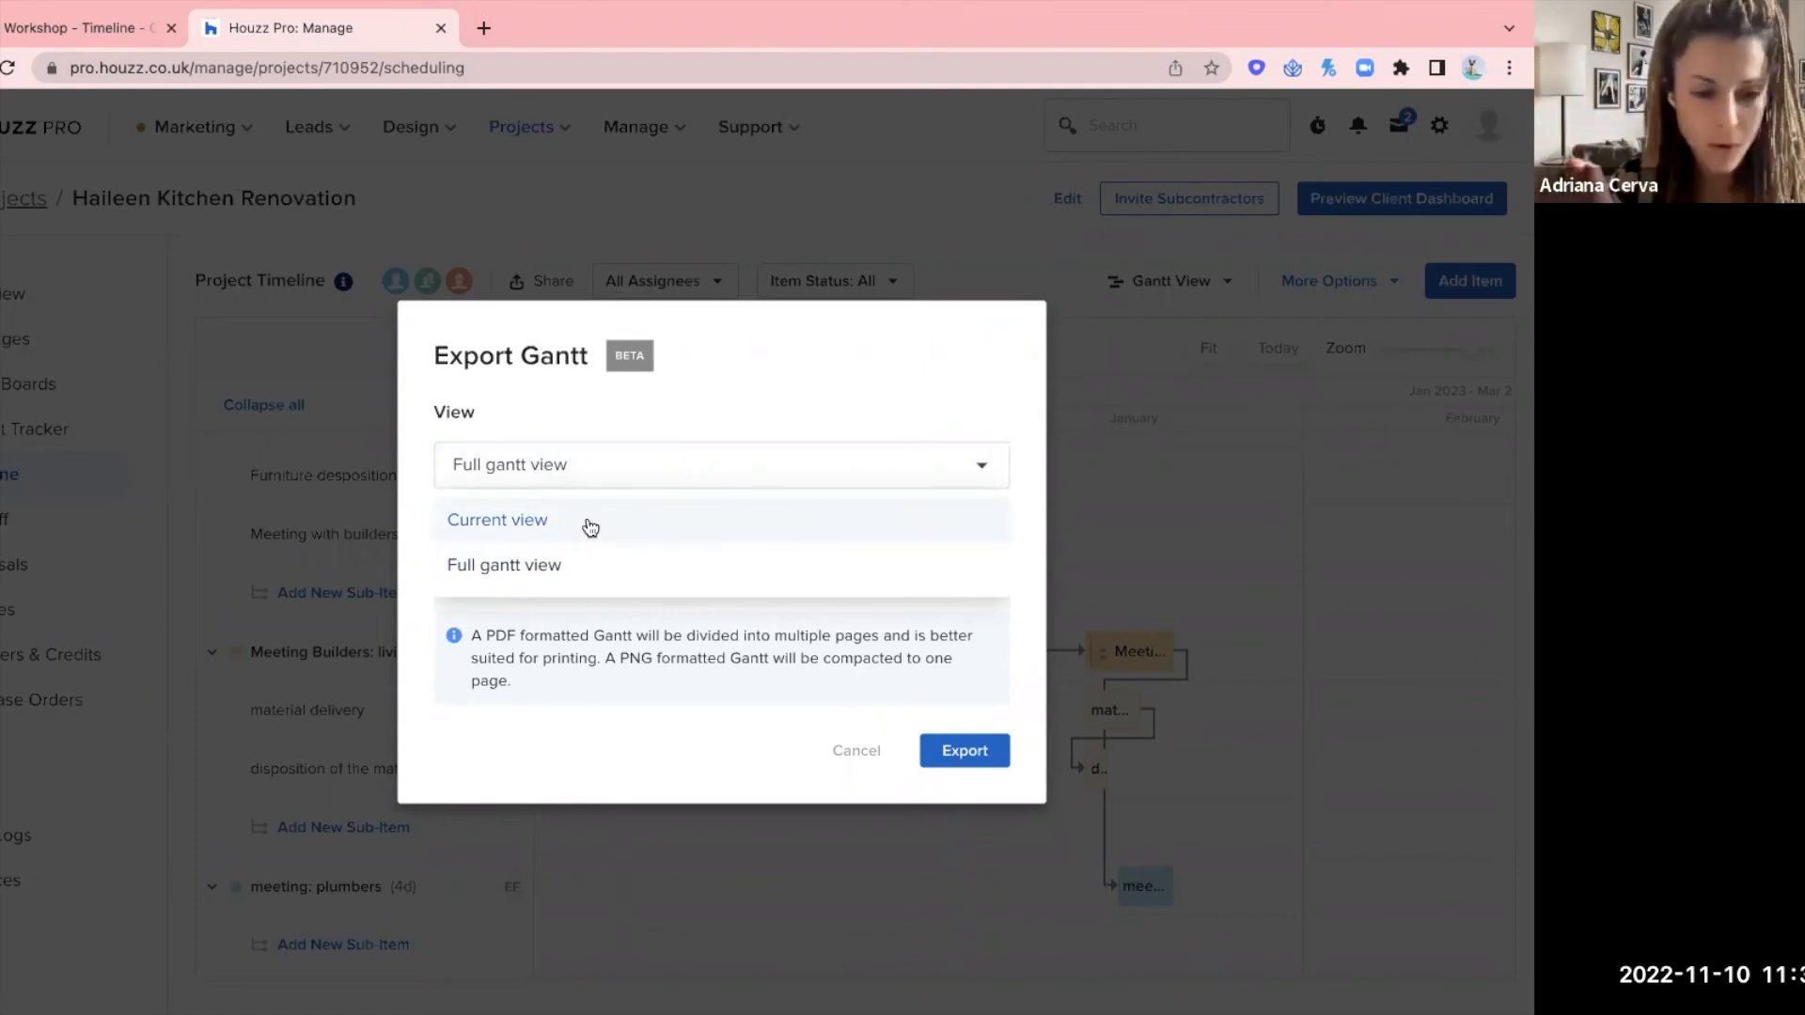
left_click(674, 750)
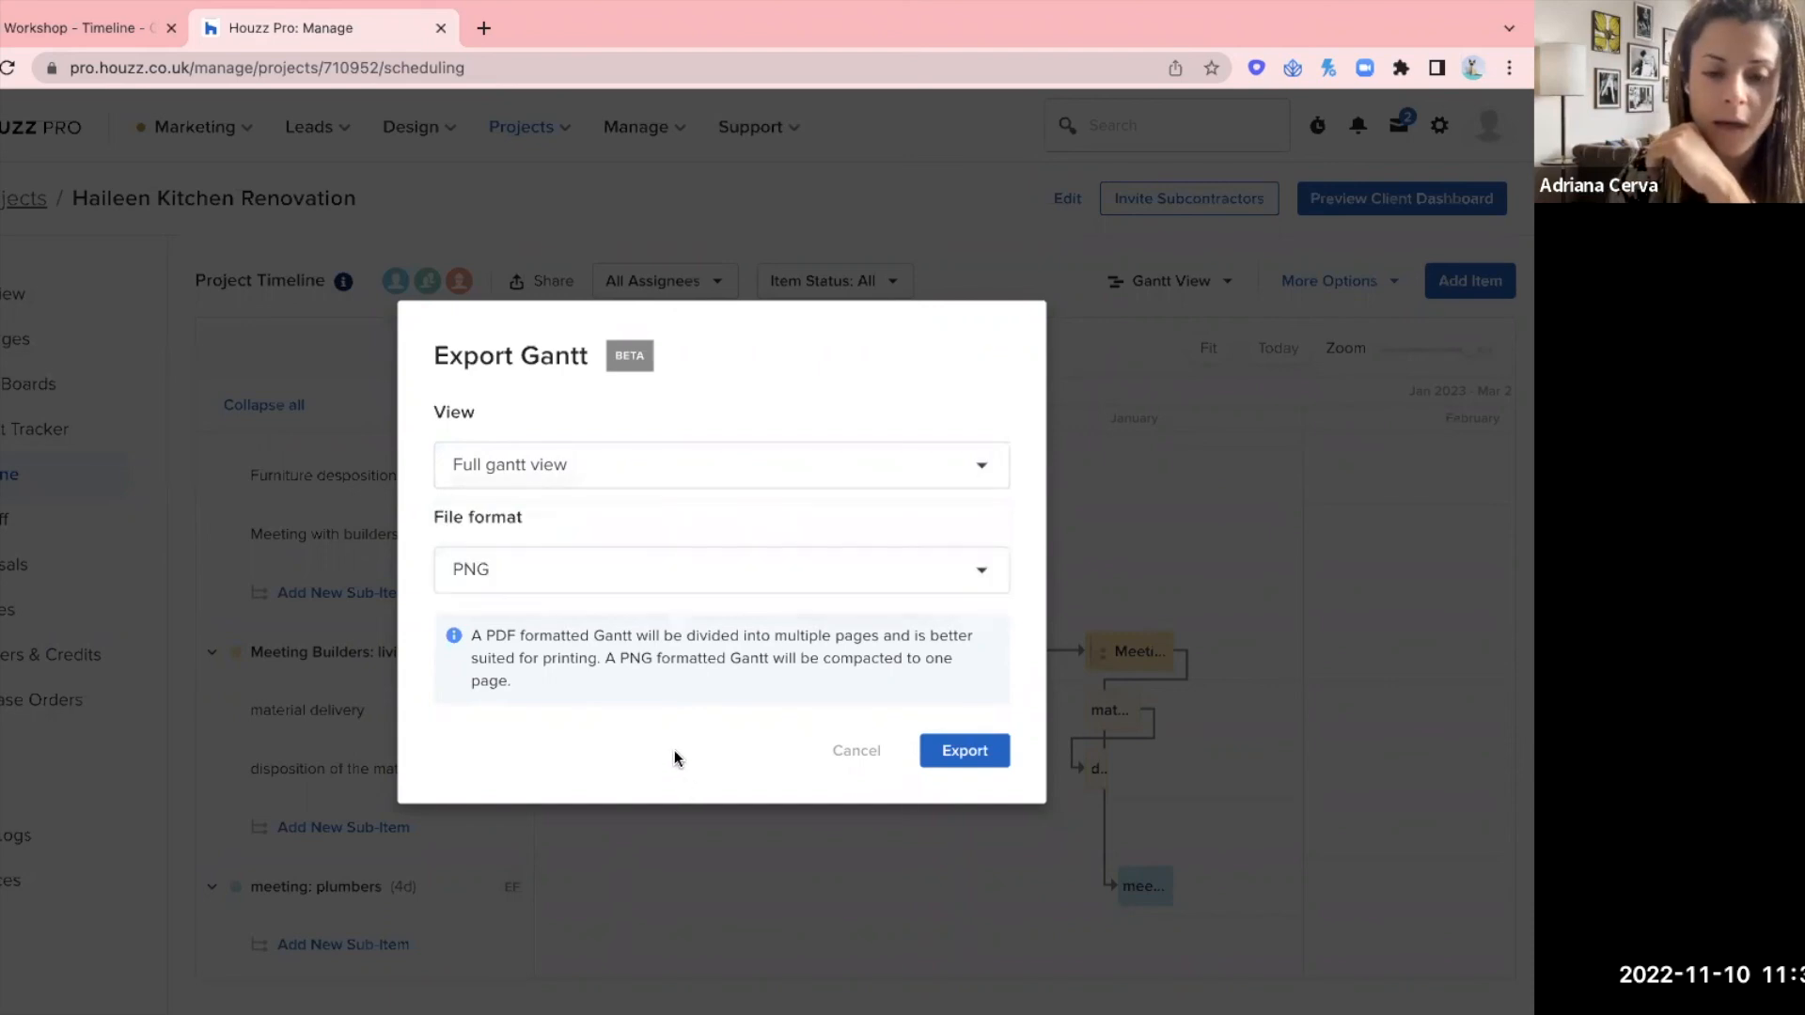
left_click(542, 571)
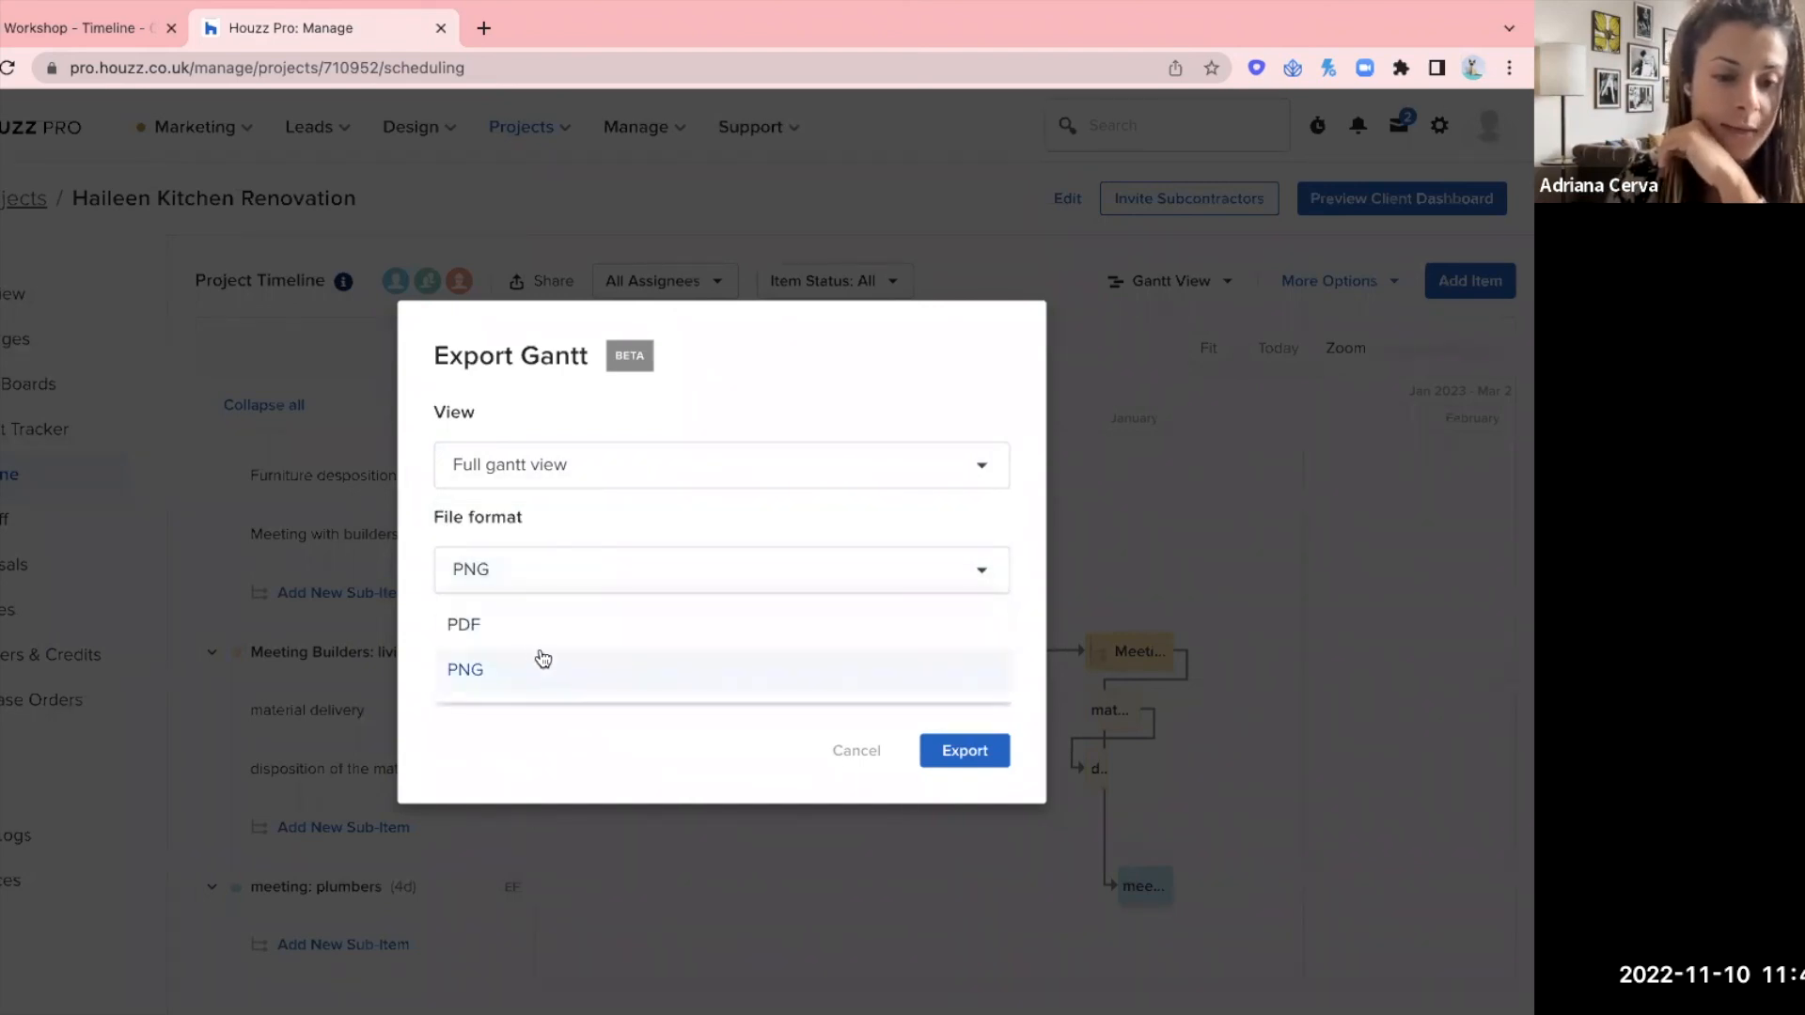
left_click(561, 736)
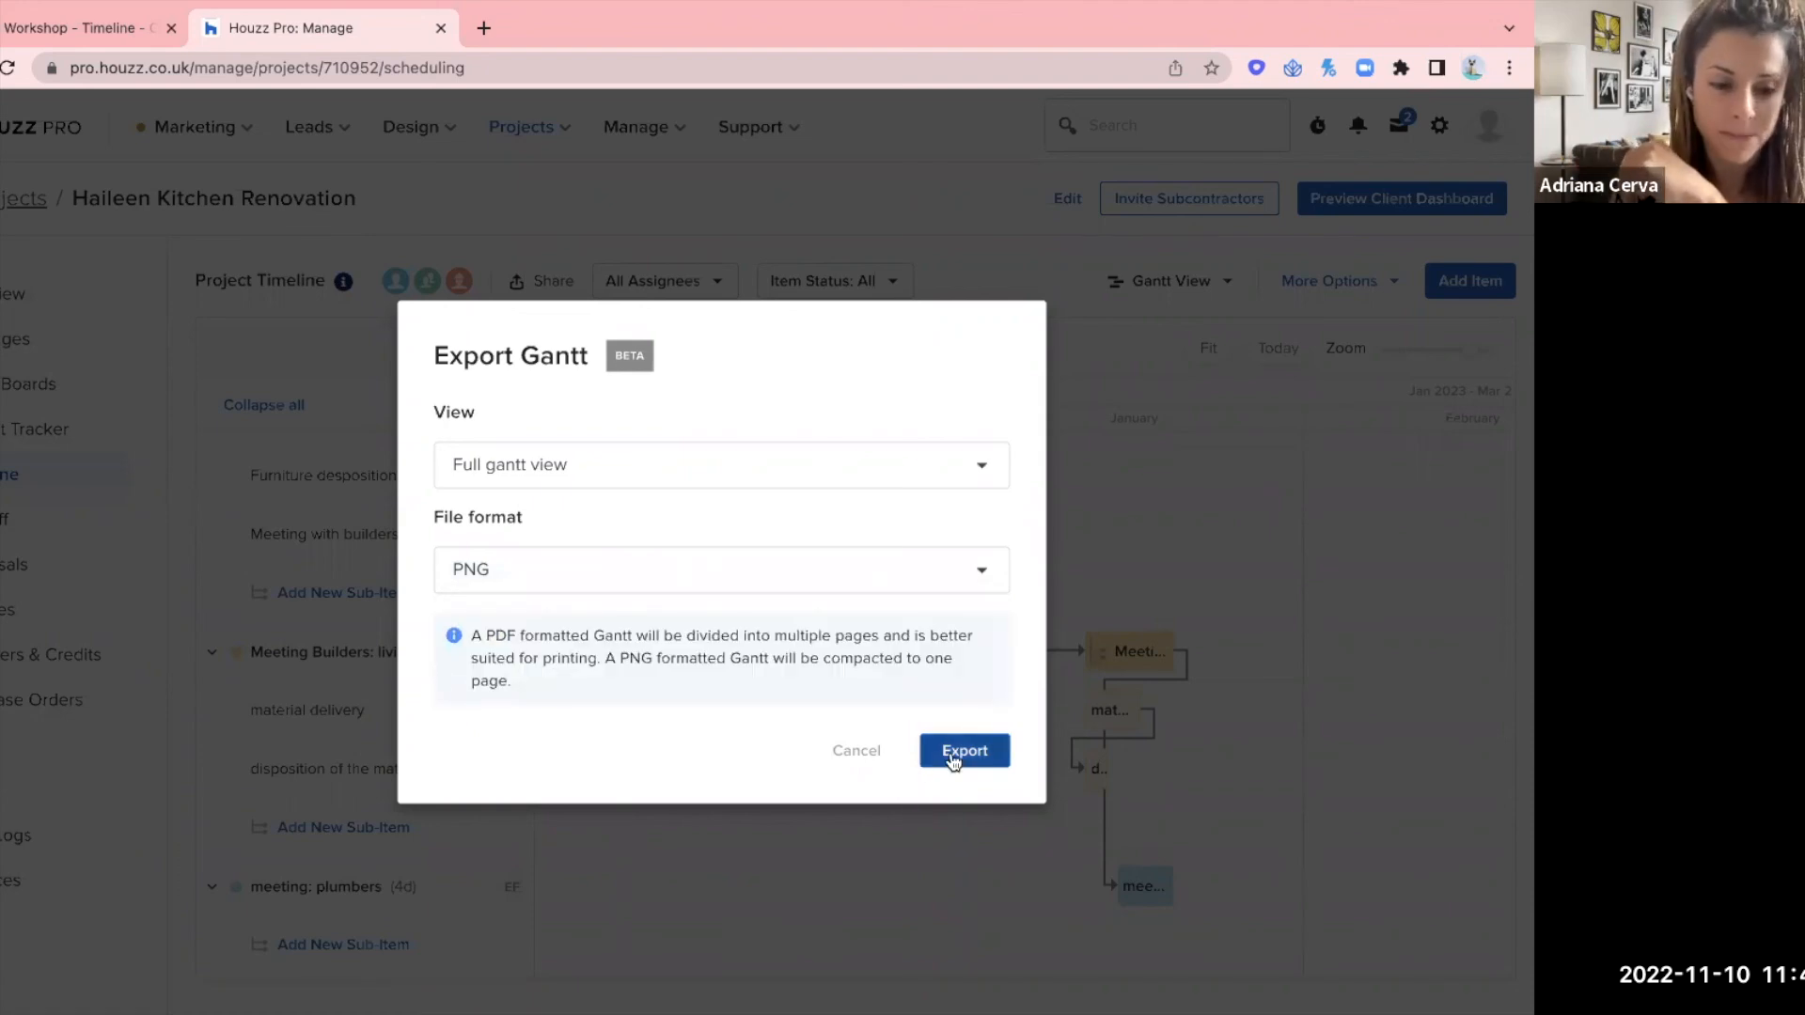
left_click(854, 750)
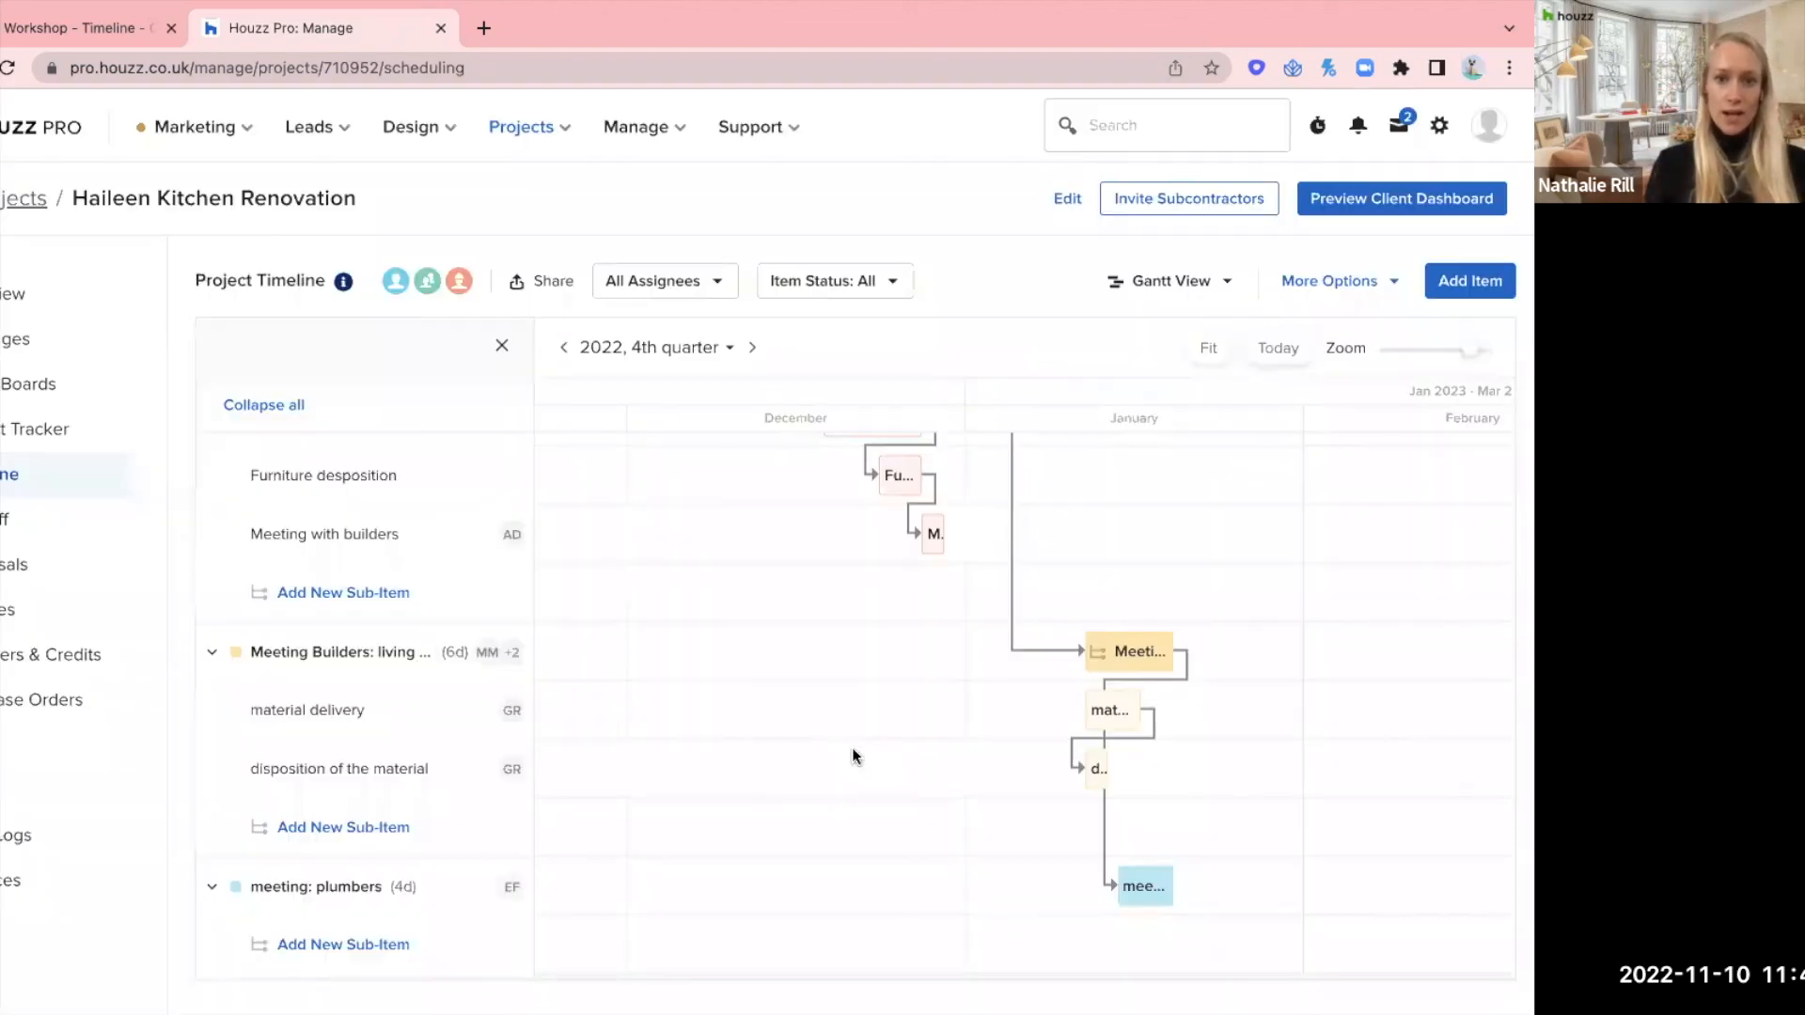
- Hide the timeline's item list and look over the Gantt bars from Brainstorming down to the plumbers meeting
left_click(502, 345)
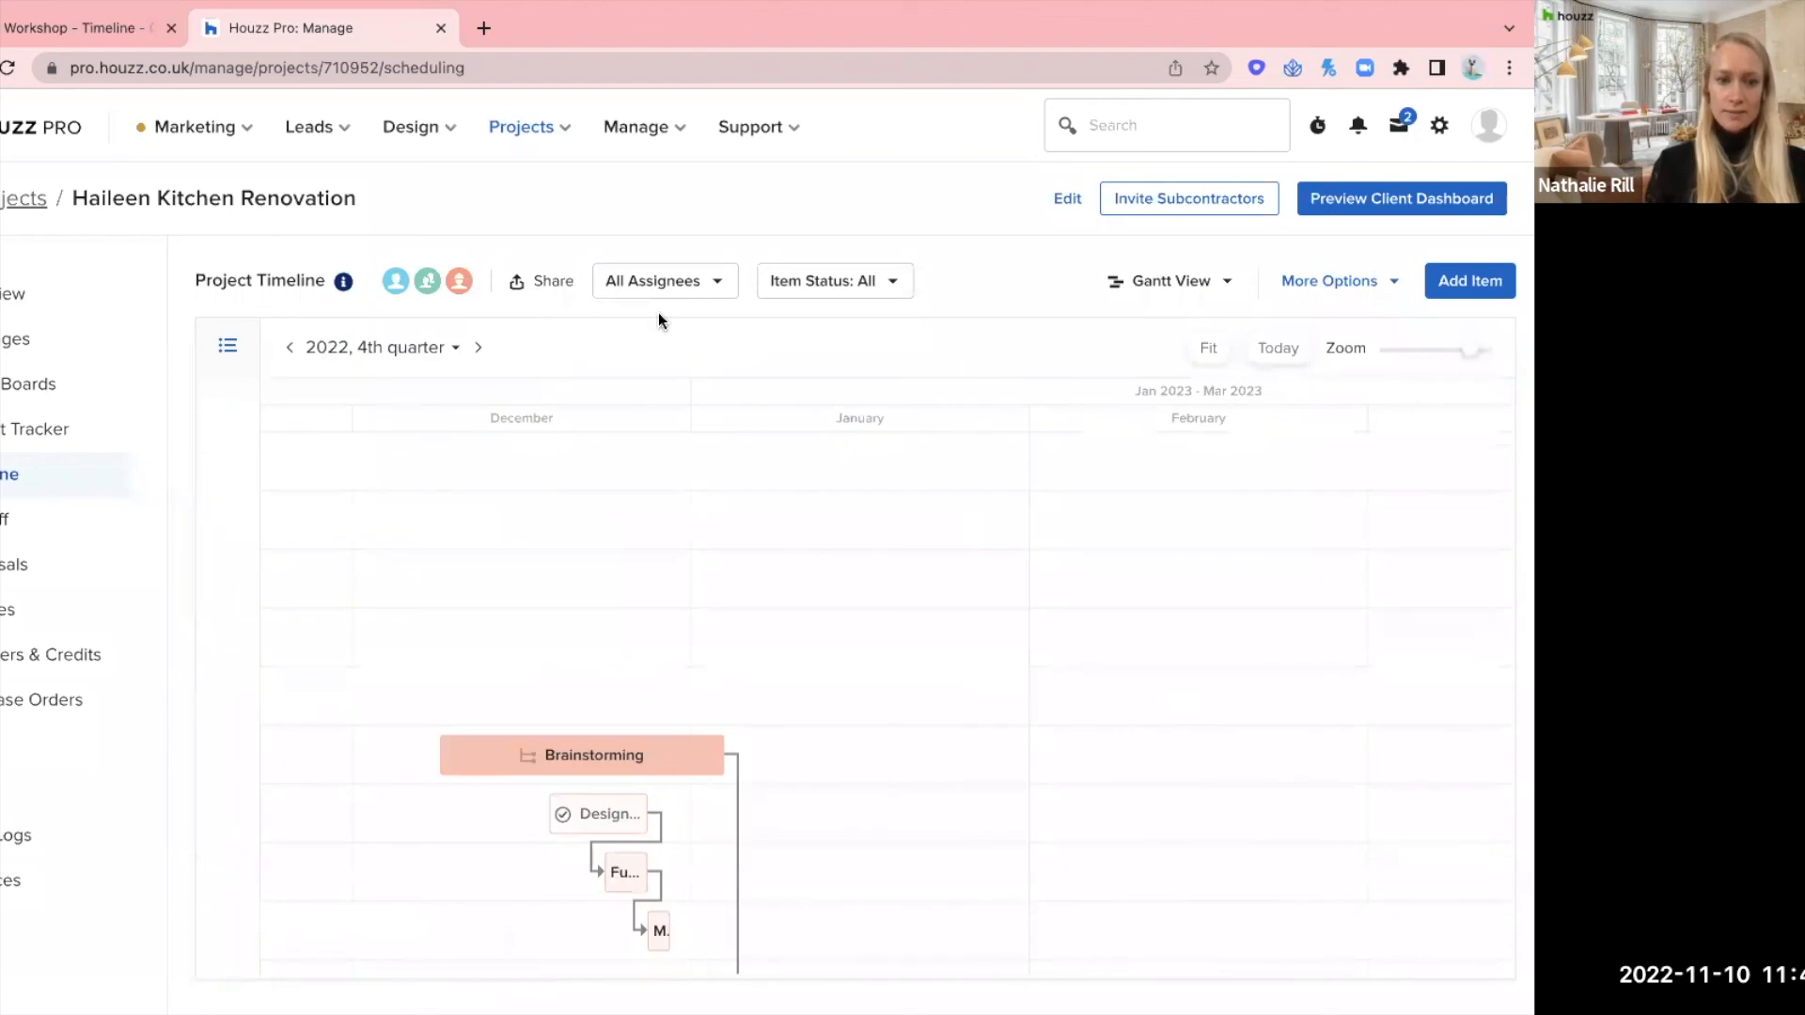
scroll(681, 578, "down", 3)
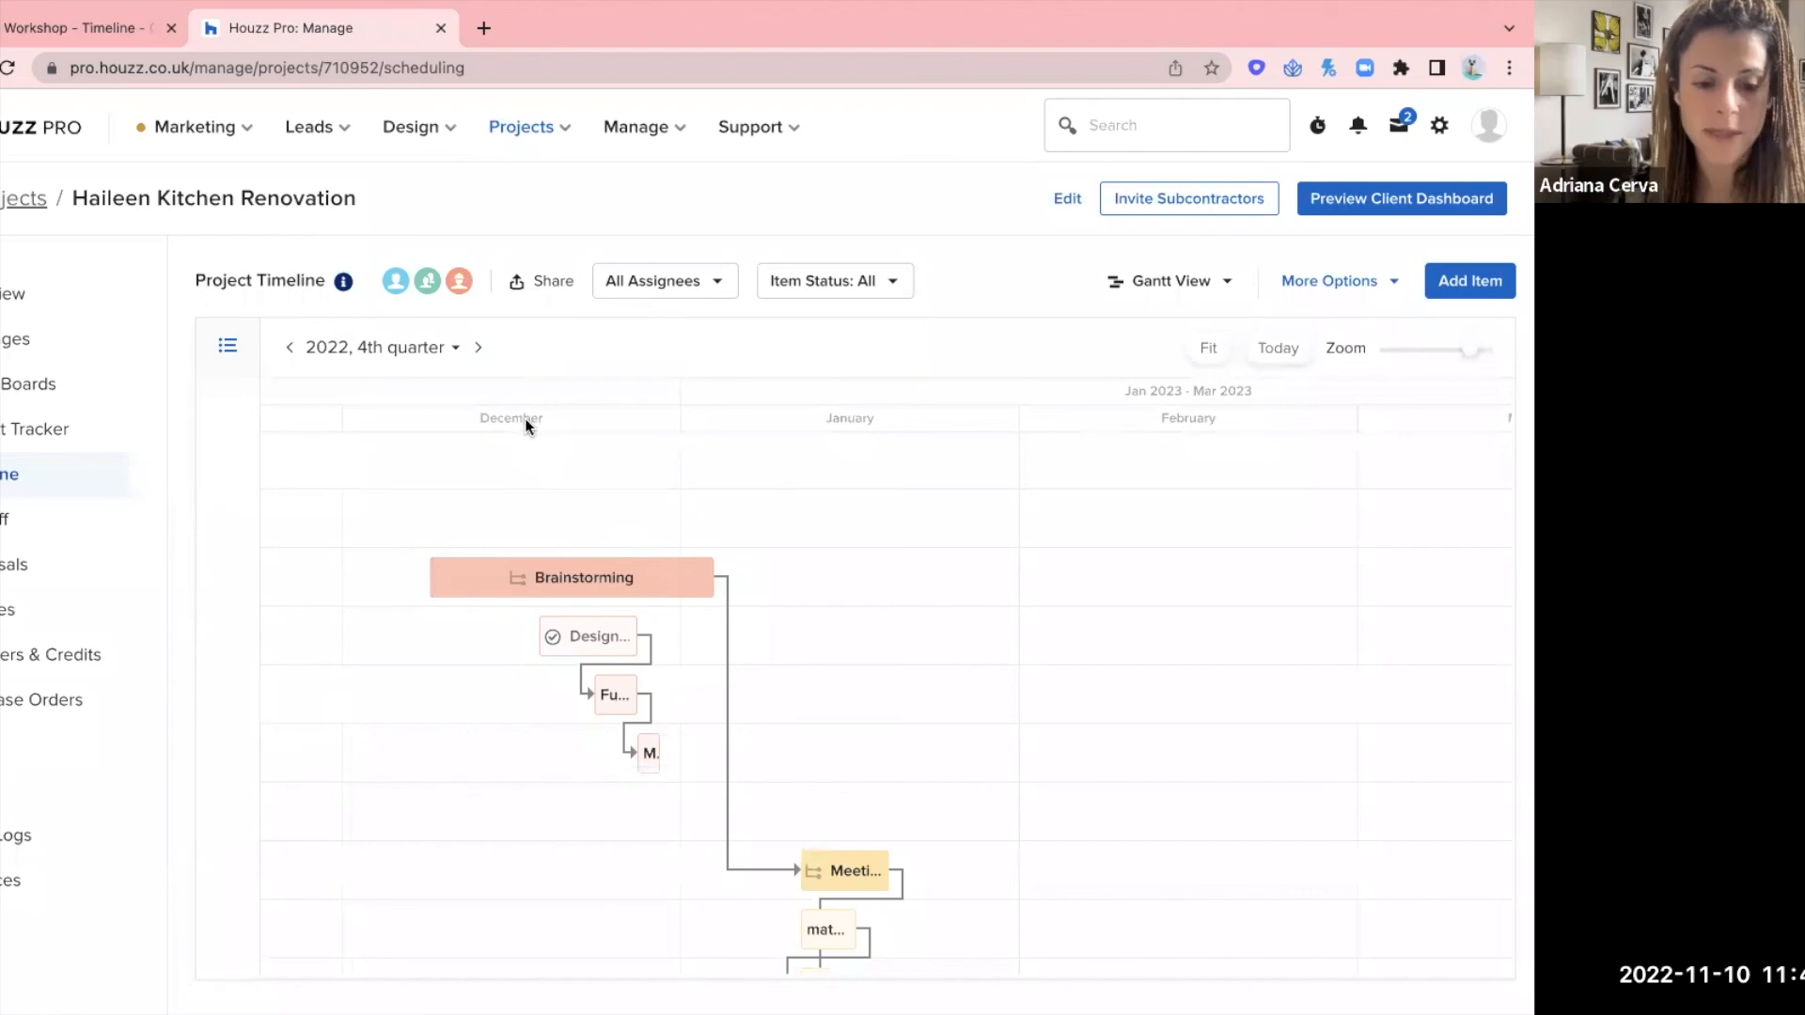
mouse_move(558, 564)
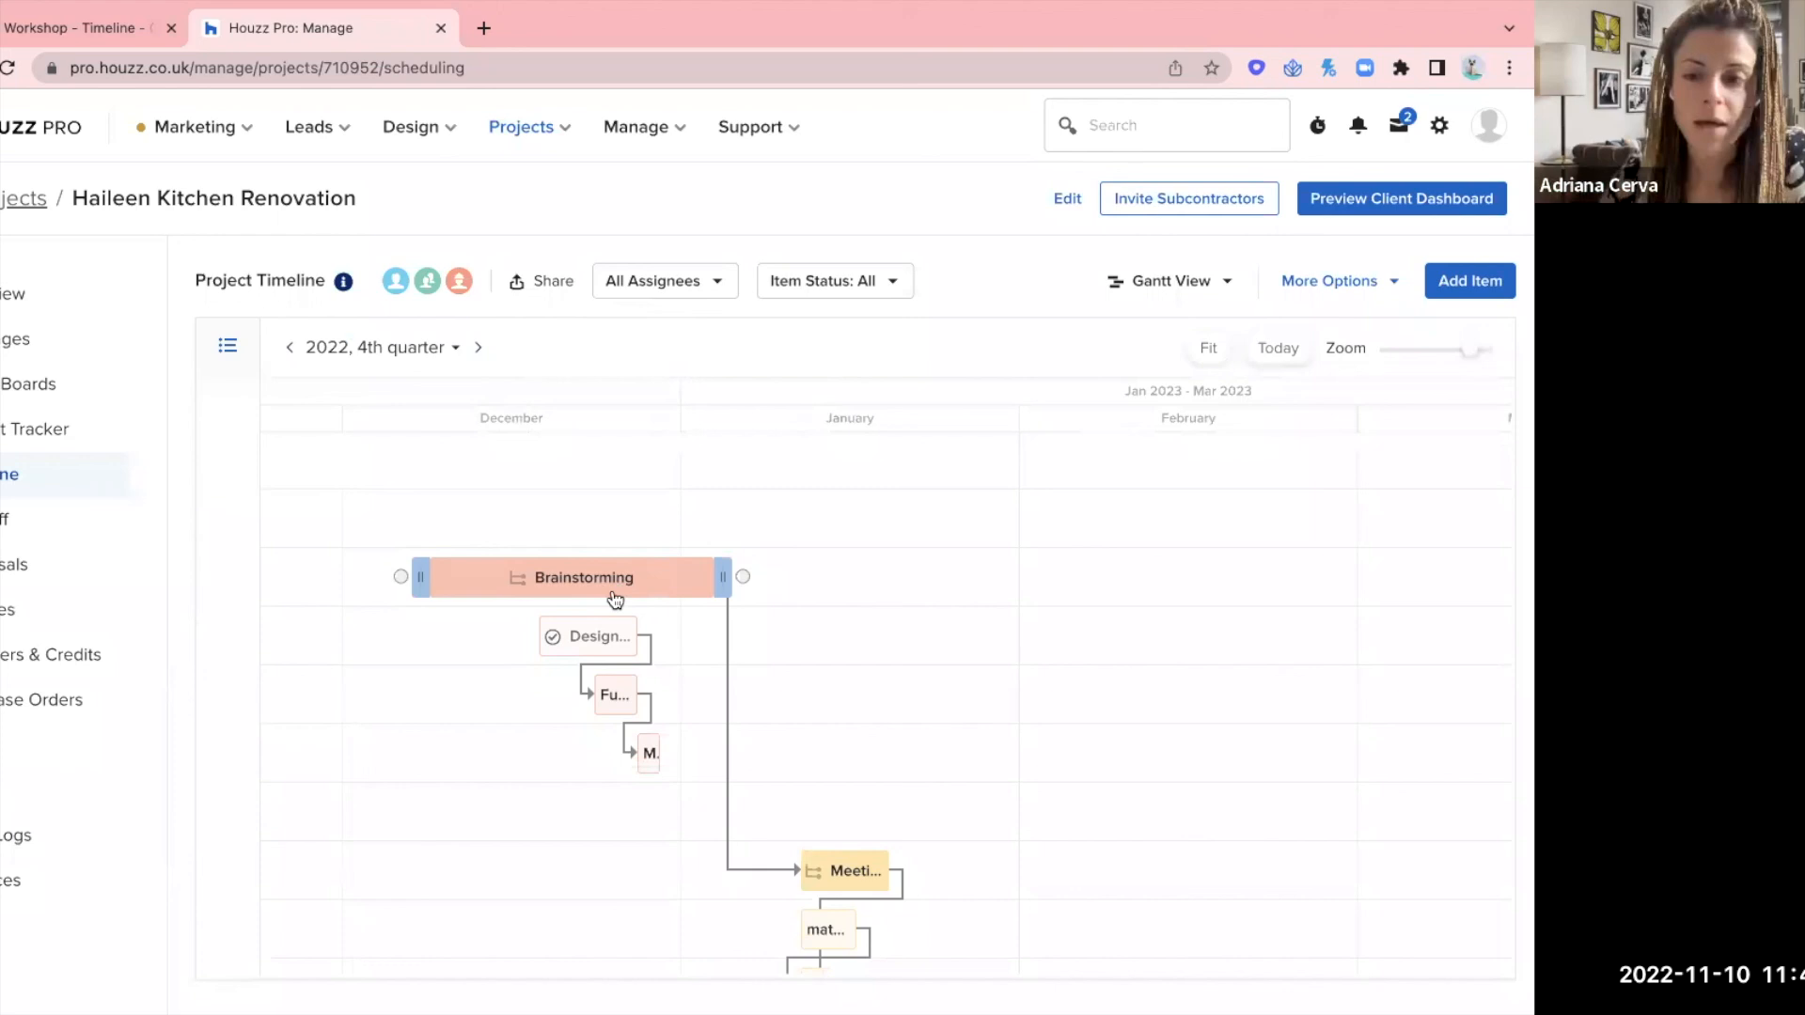
scroll(787, 601, "down", 5)
scroll(787, 601, "right", 2)
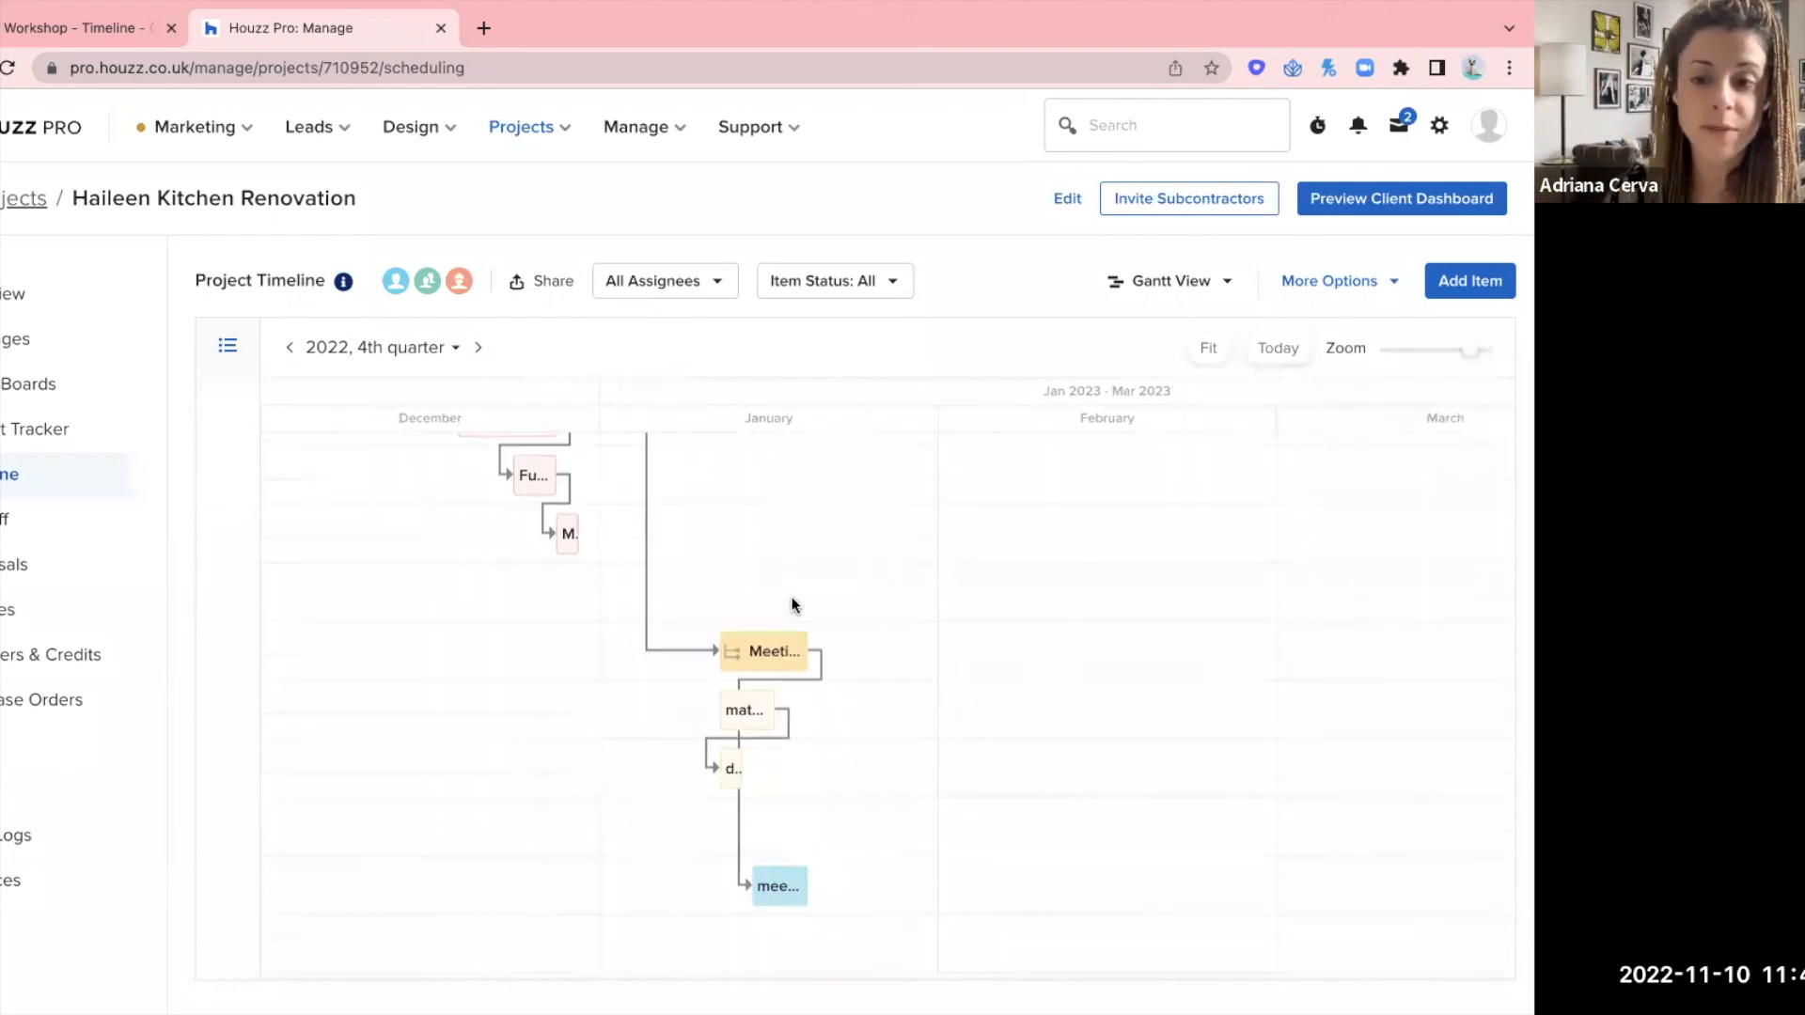
scroll(791, 604, "up", 7)
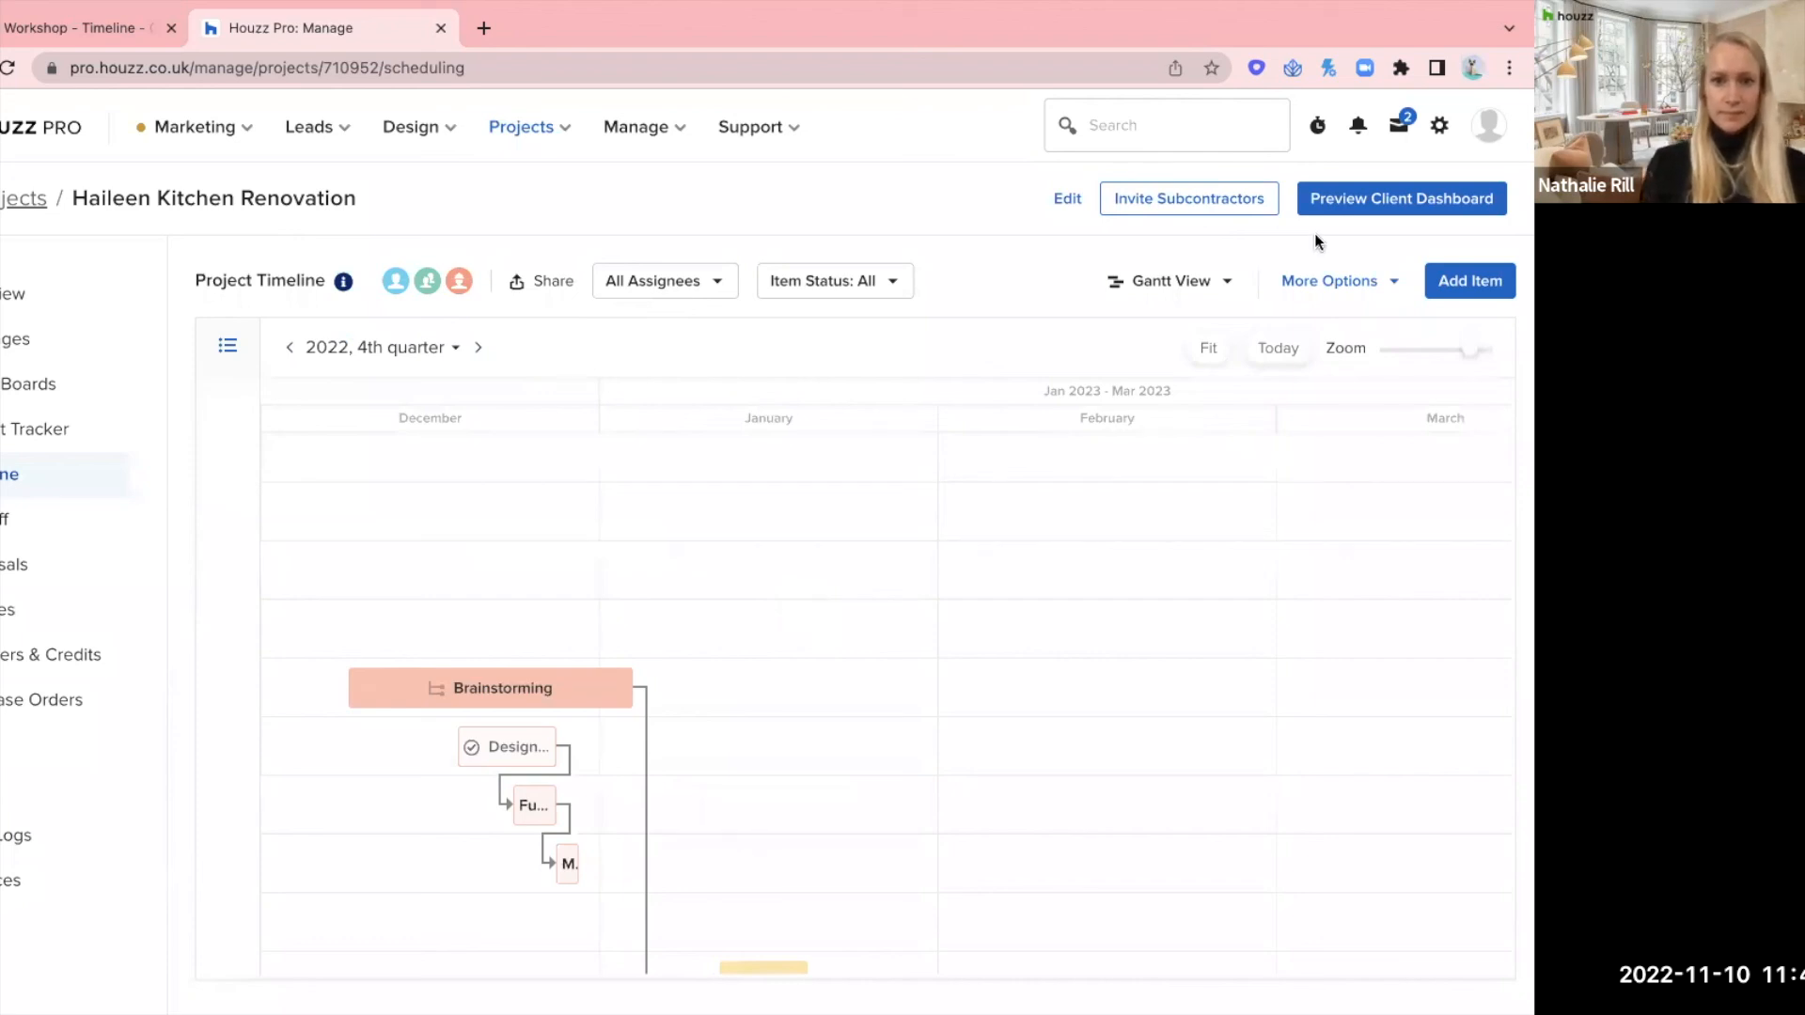
- Check the timeline's display choices and the view options for exporting the Gantt chart, and cancel the export
left_click(1140, 287)
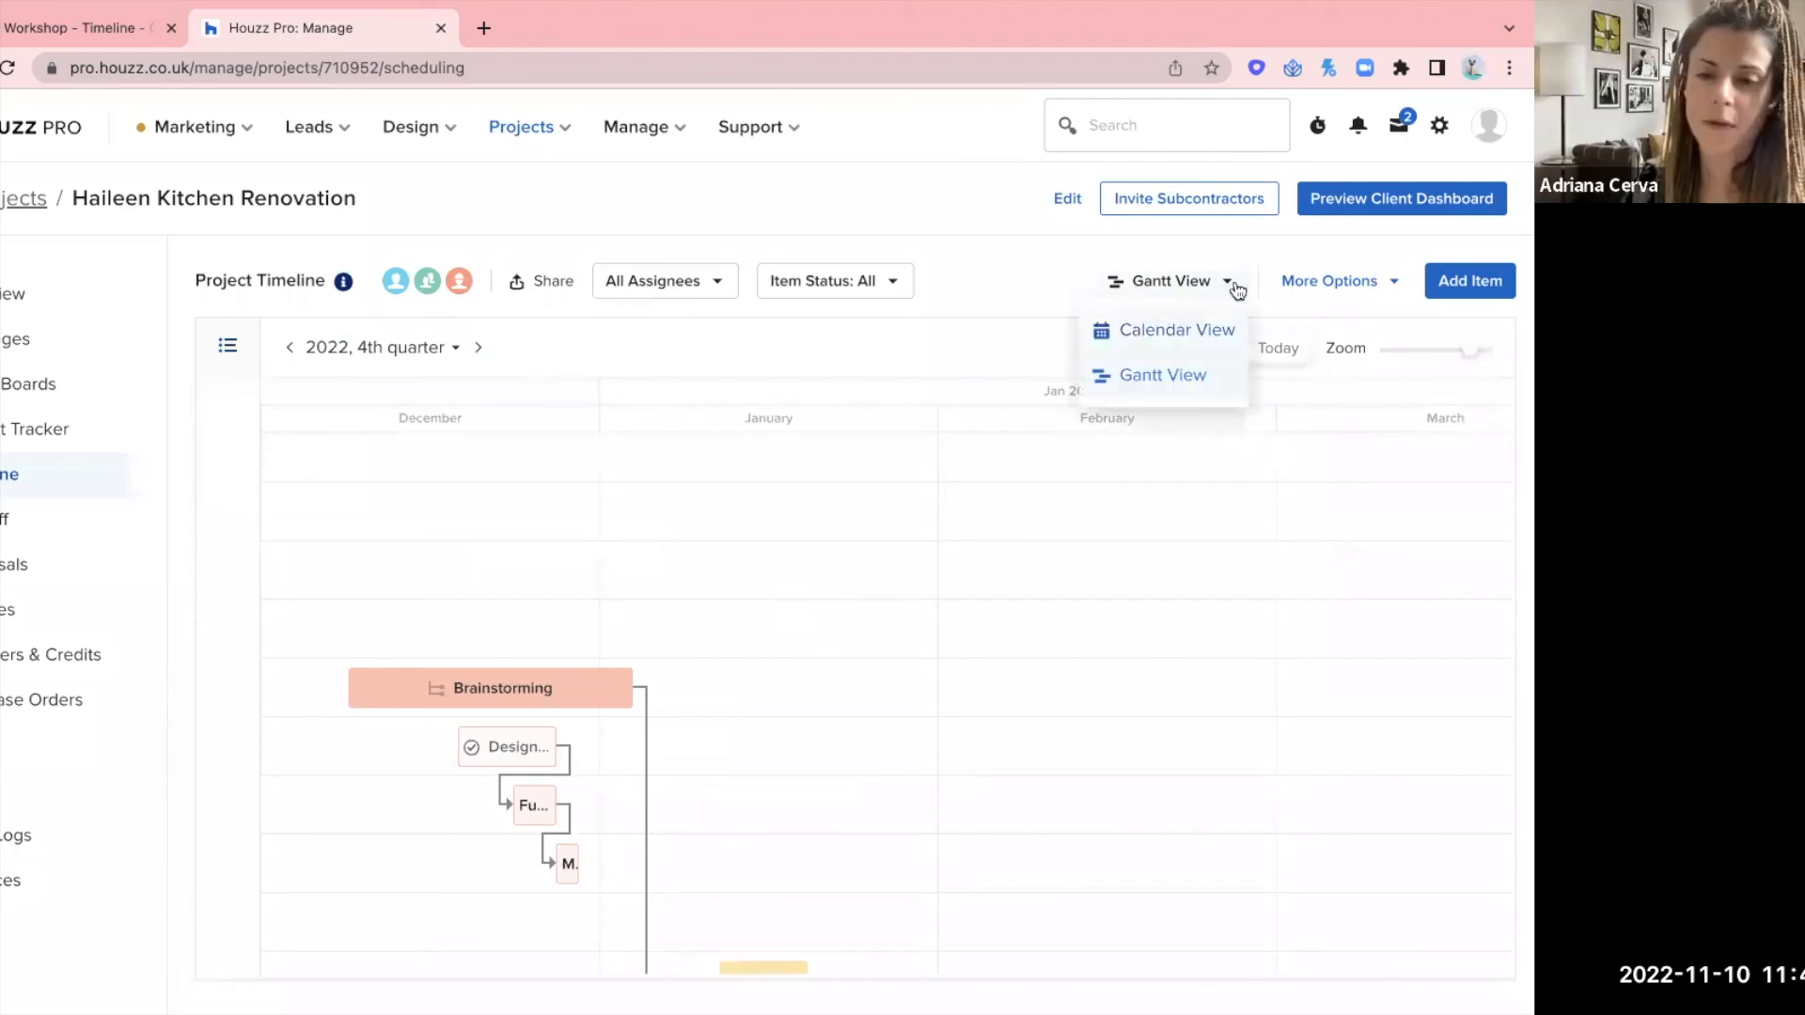
left_click(1296, 285)
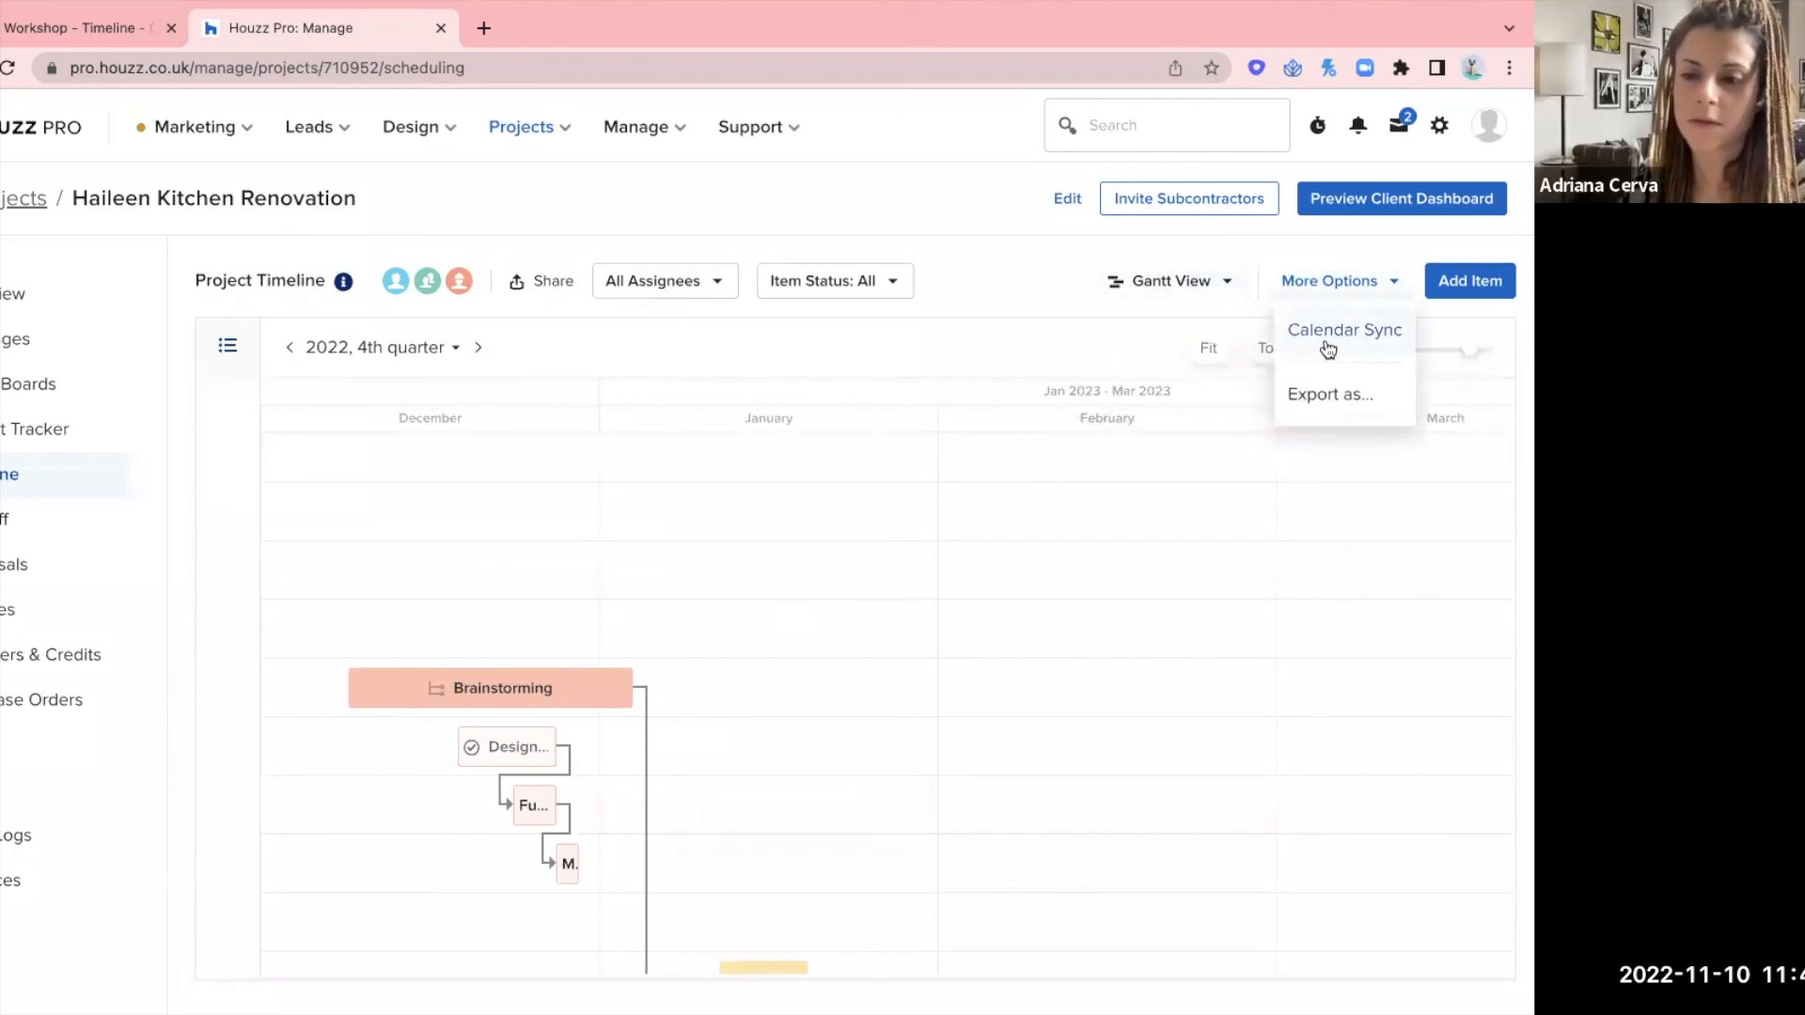
left_click(1329, 394)
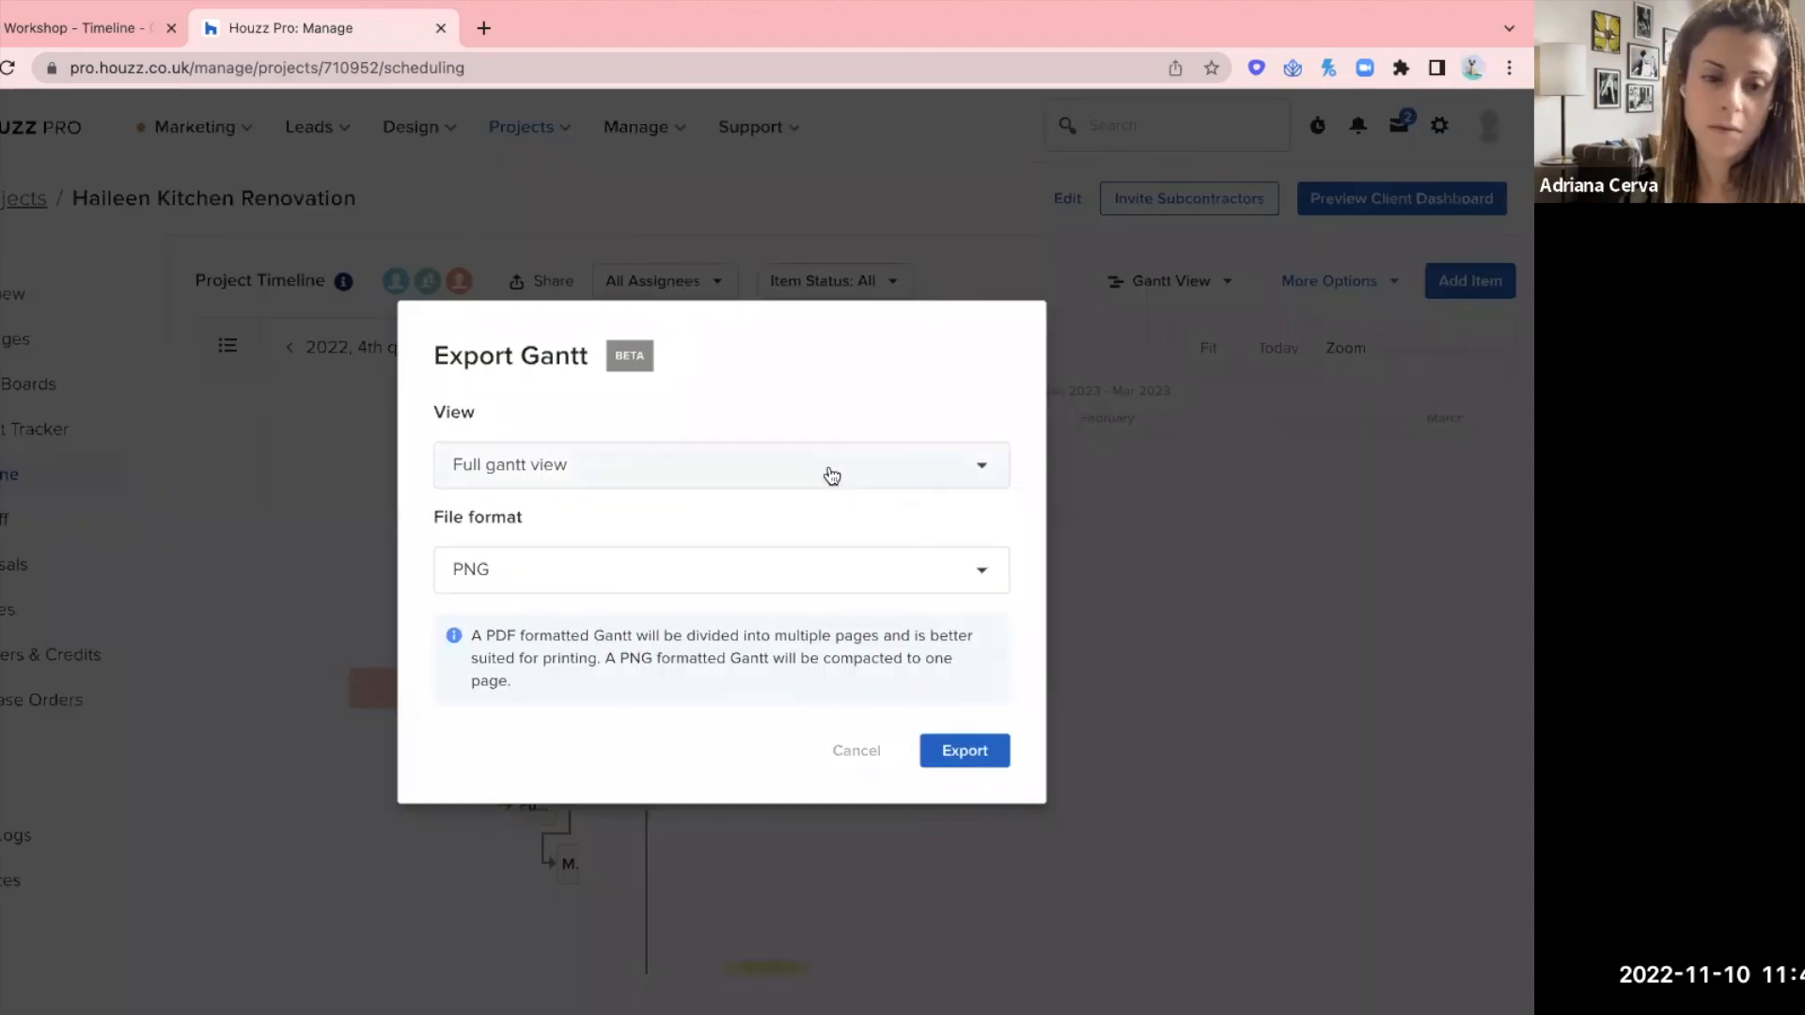
left_click(829, 475)
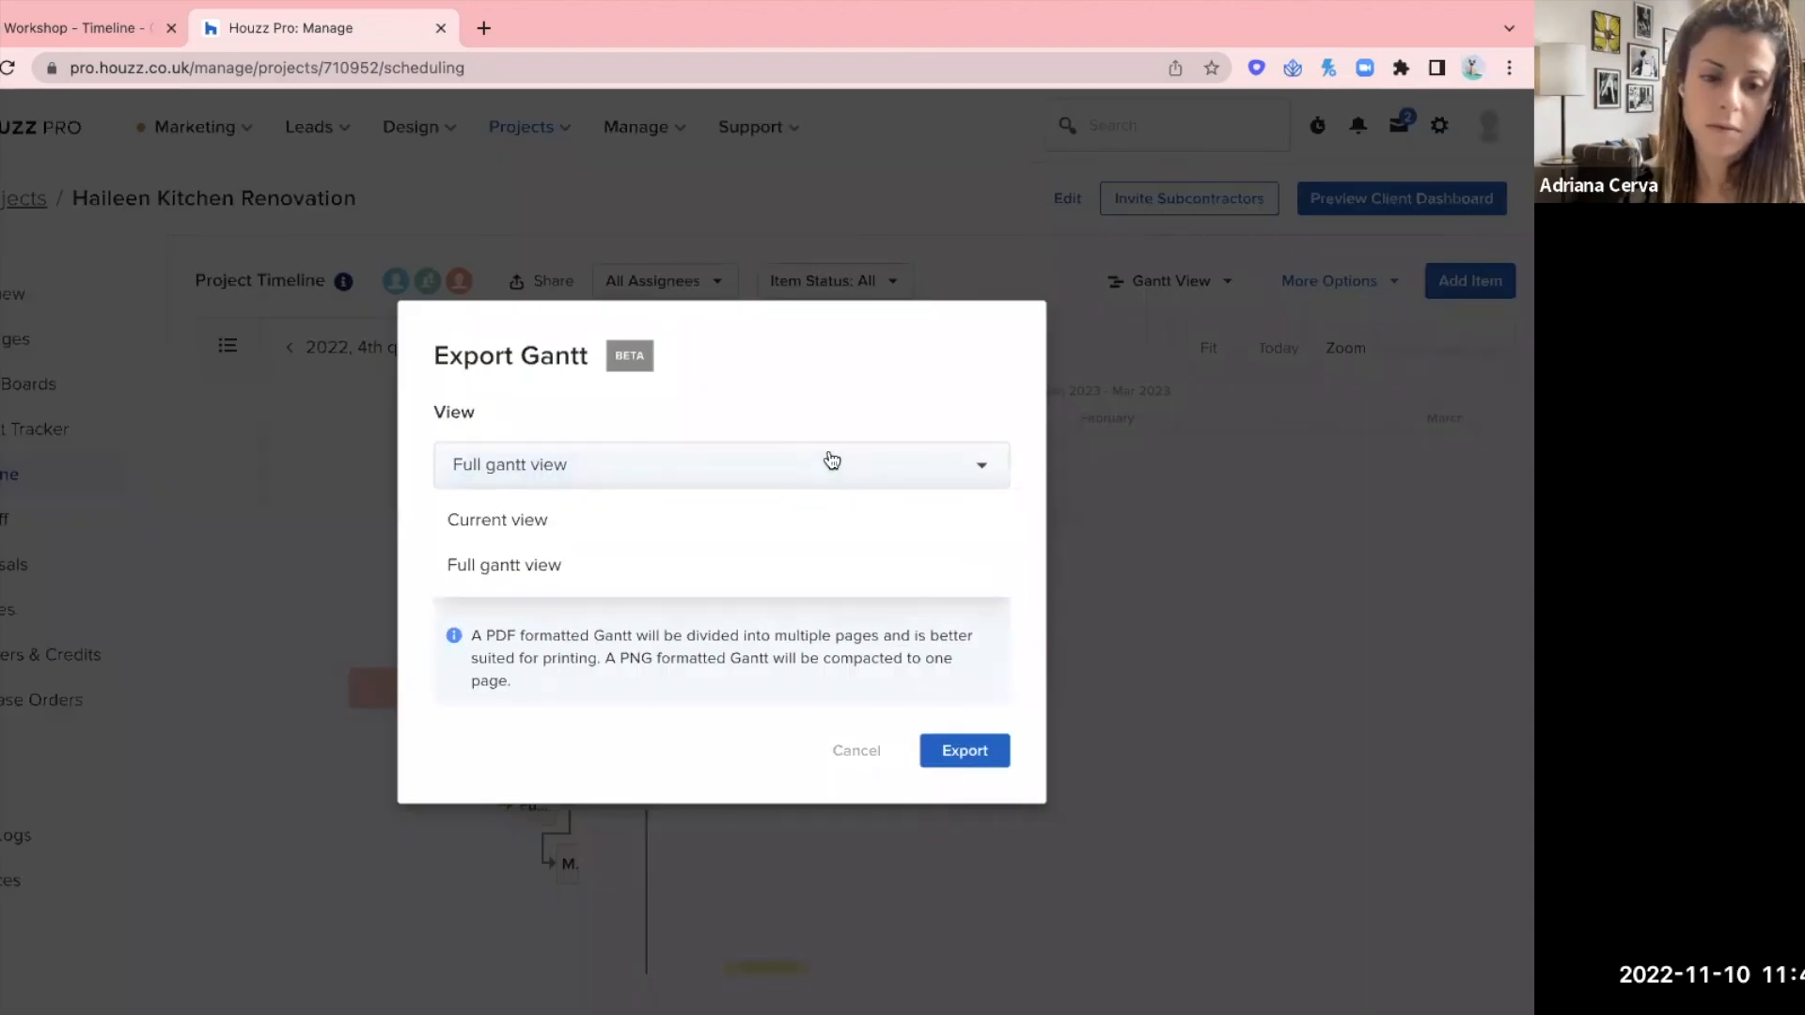
left_click(867, 758)
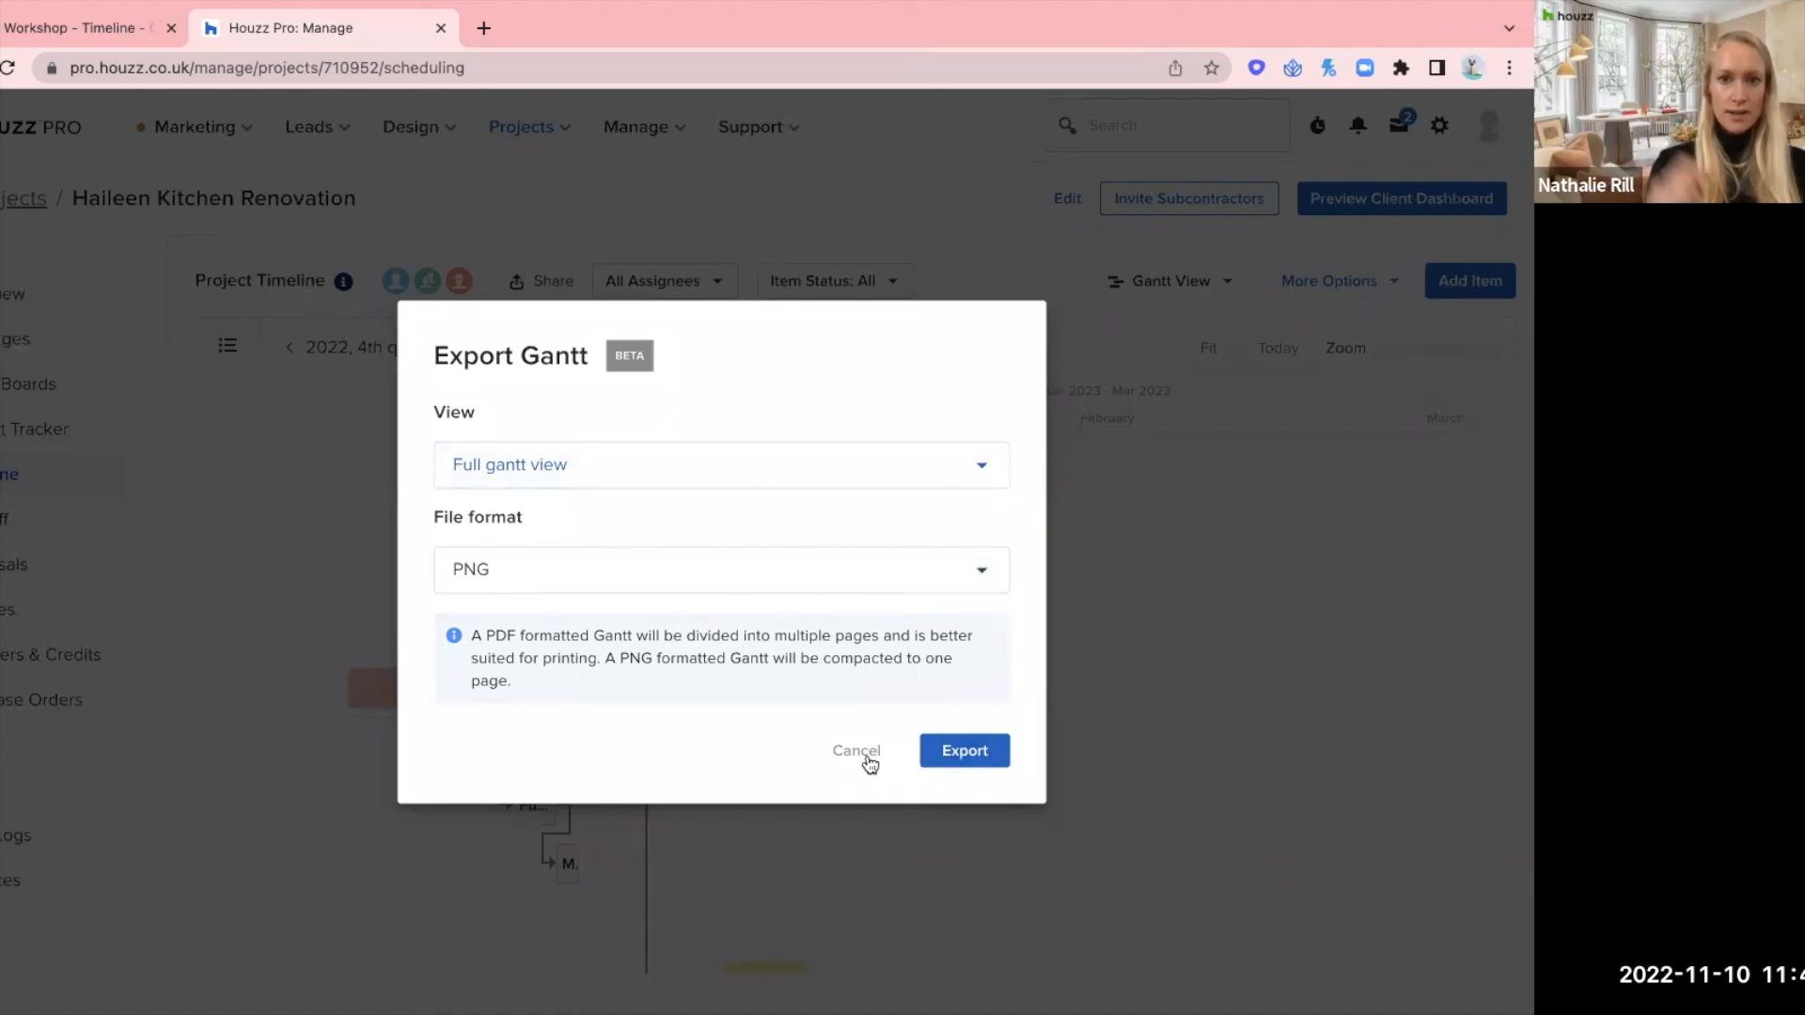
left_click(1057, 456)
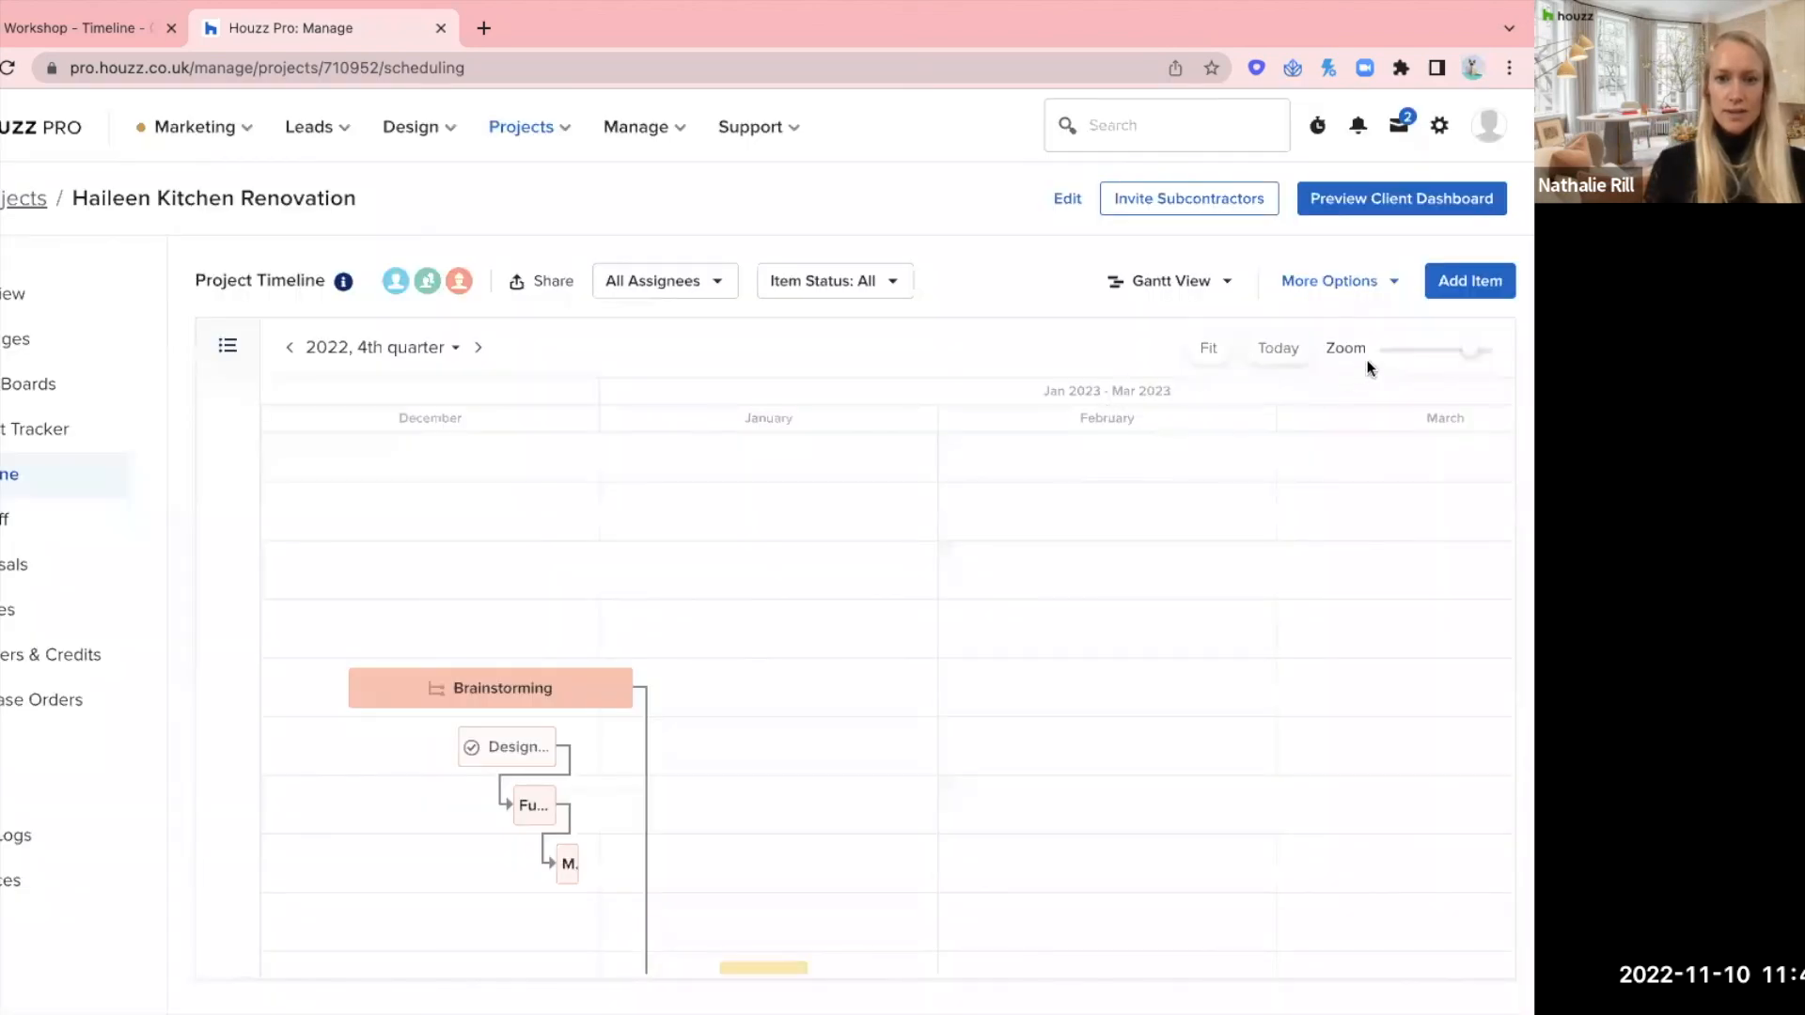
- Move the Final meeting item and its brainstorm sub-item to the second half of November 2022 in the Gantt chart
left_click(1471, 350)
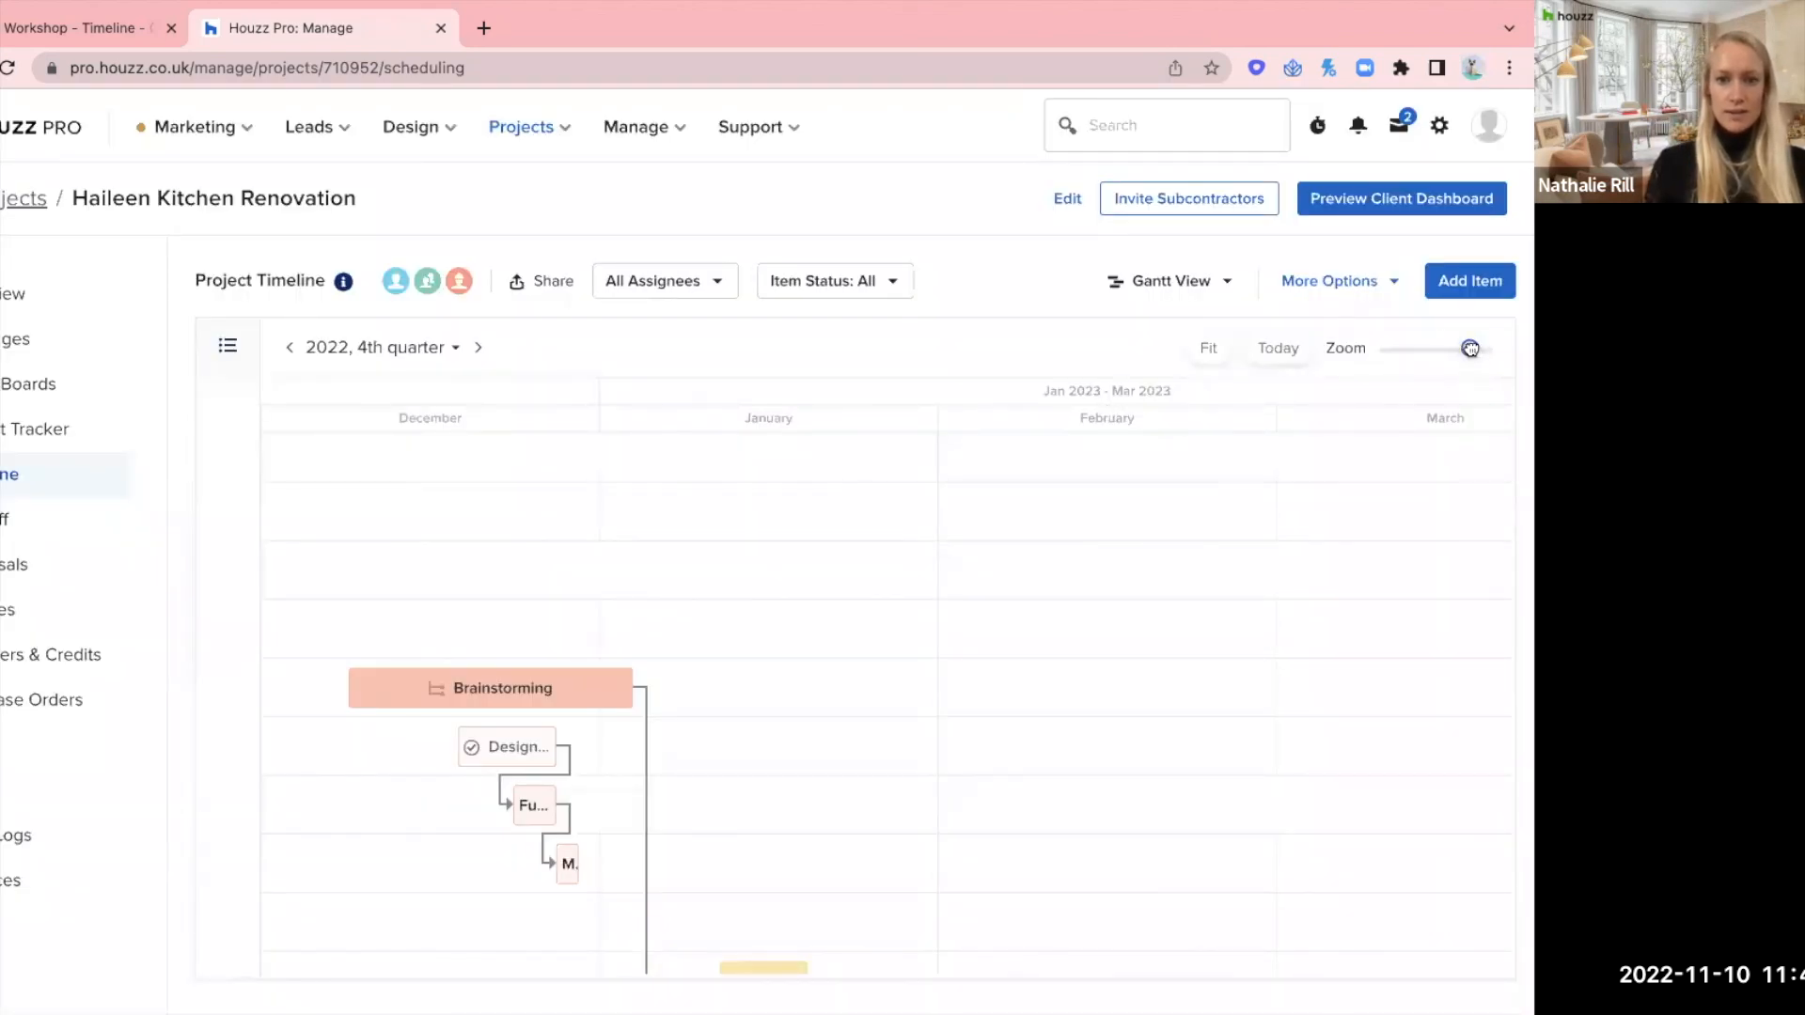
scroll(1471, 349, "left", 3)
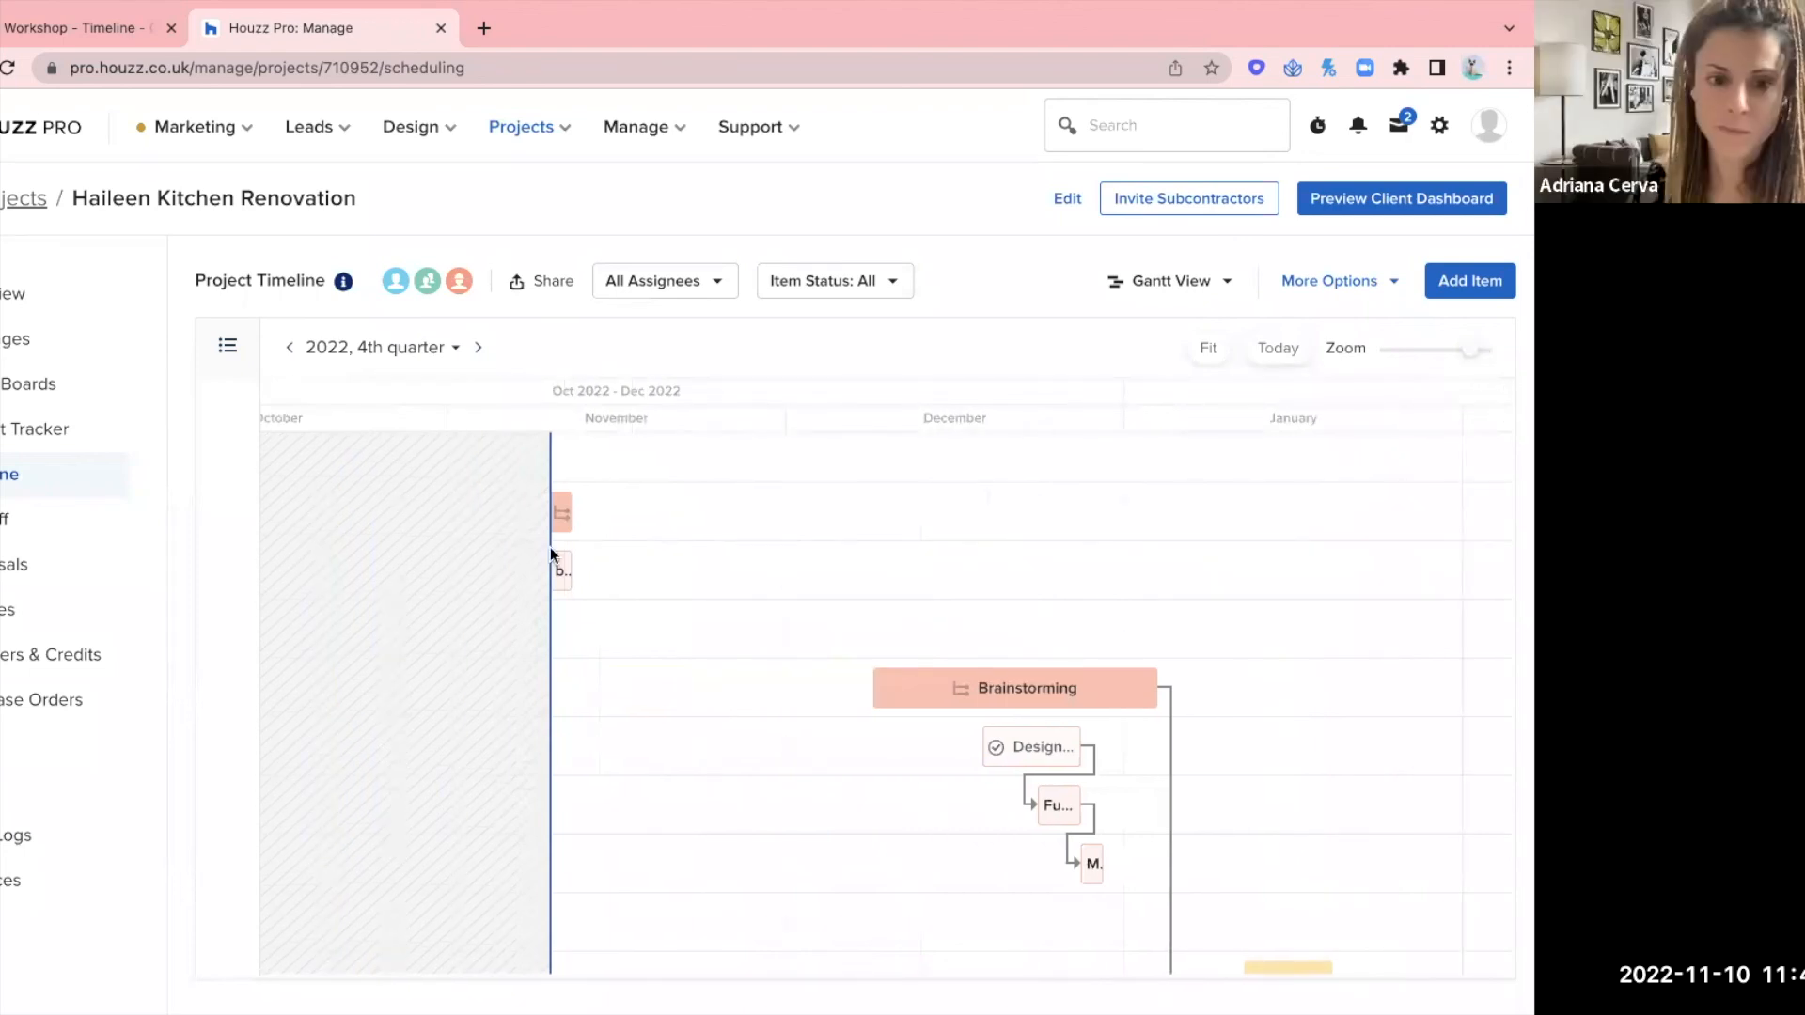
left_click_drag(562, 509, 661, 515)
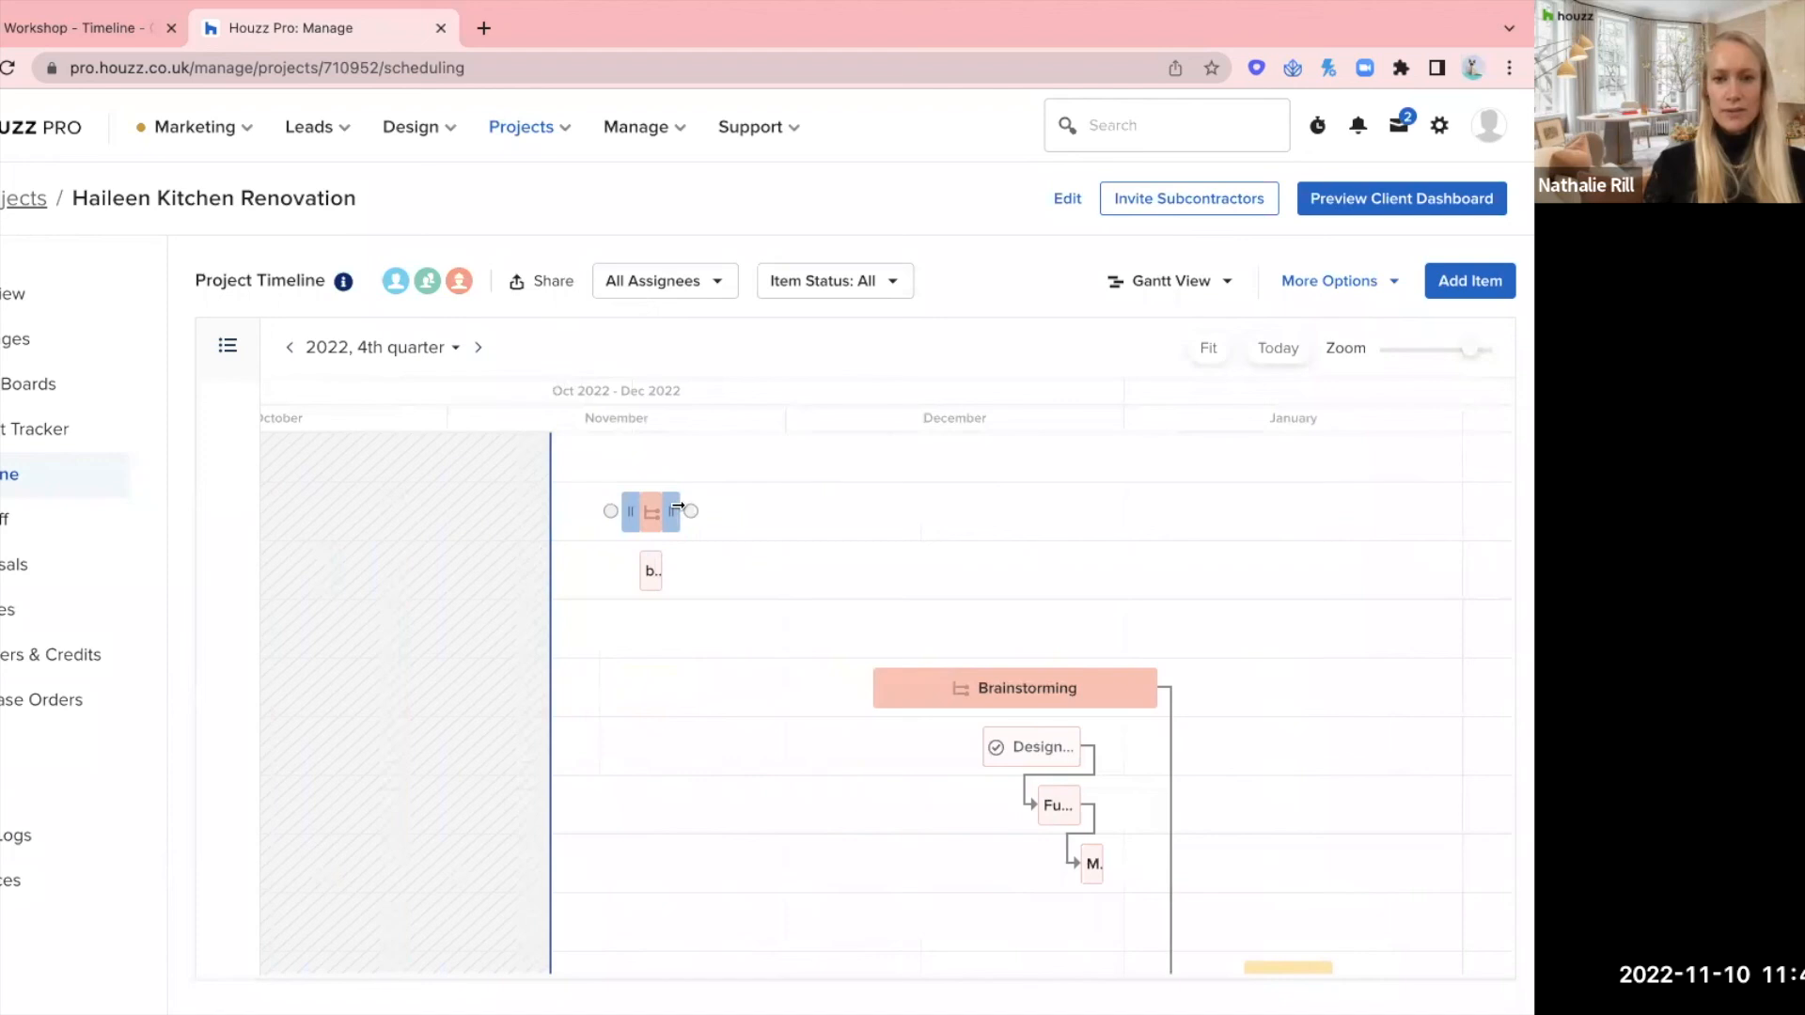
- Browse the Gantt chart by quarter and bring the fourth quarter of 2022 into view
double_click(1481, 354)
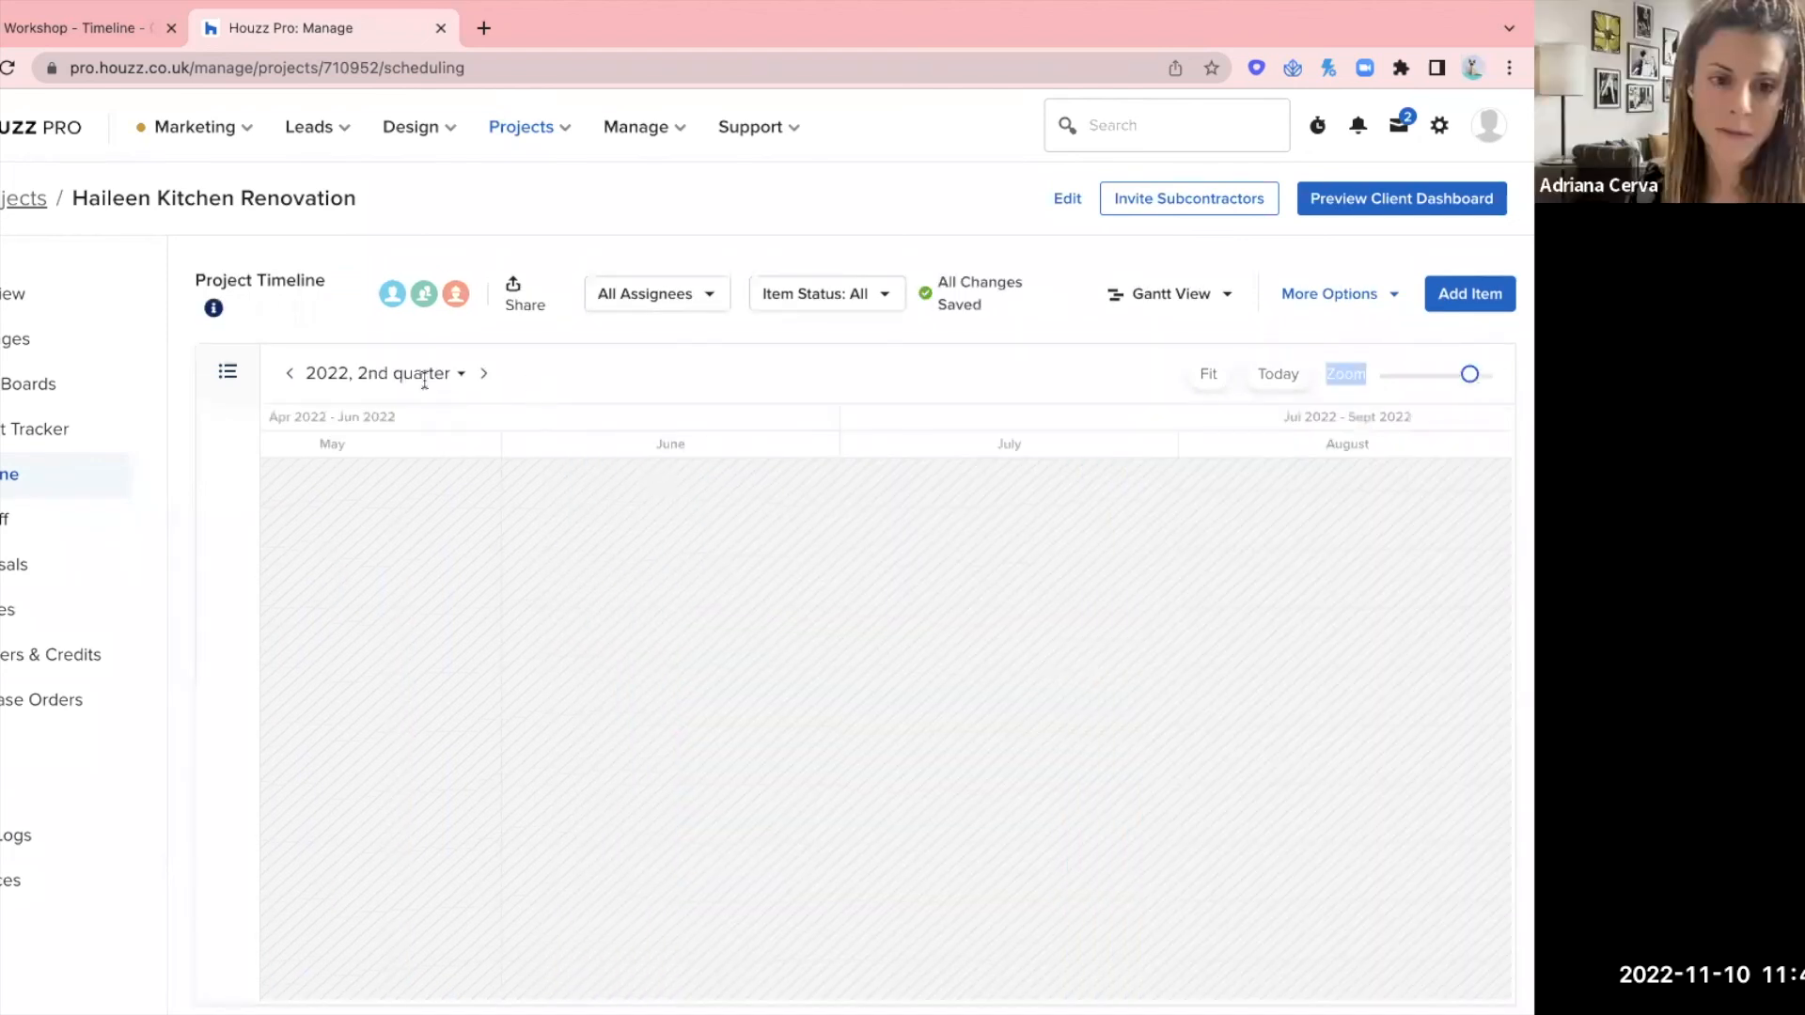
scroll(429, 461, "right", 10)
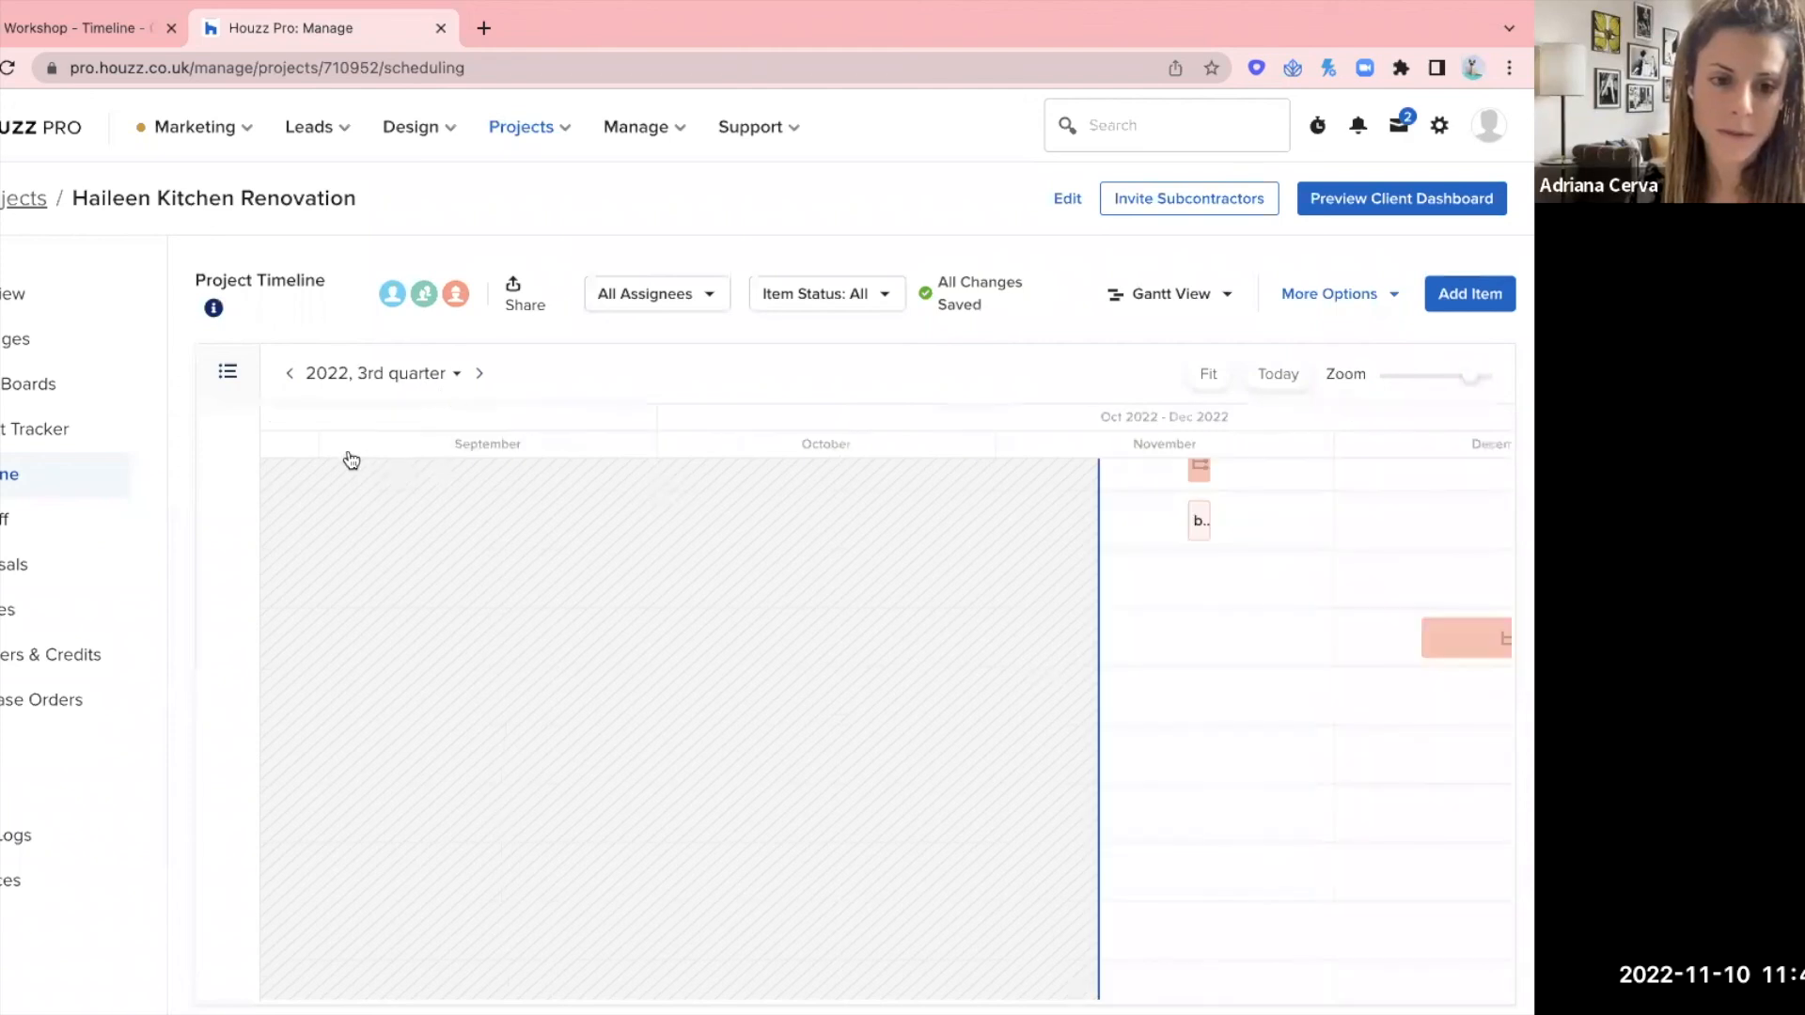
left_click(376, 373)
left_click(347, 460)
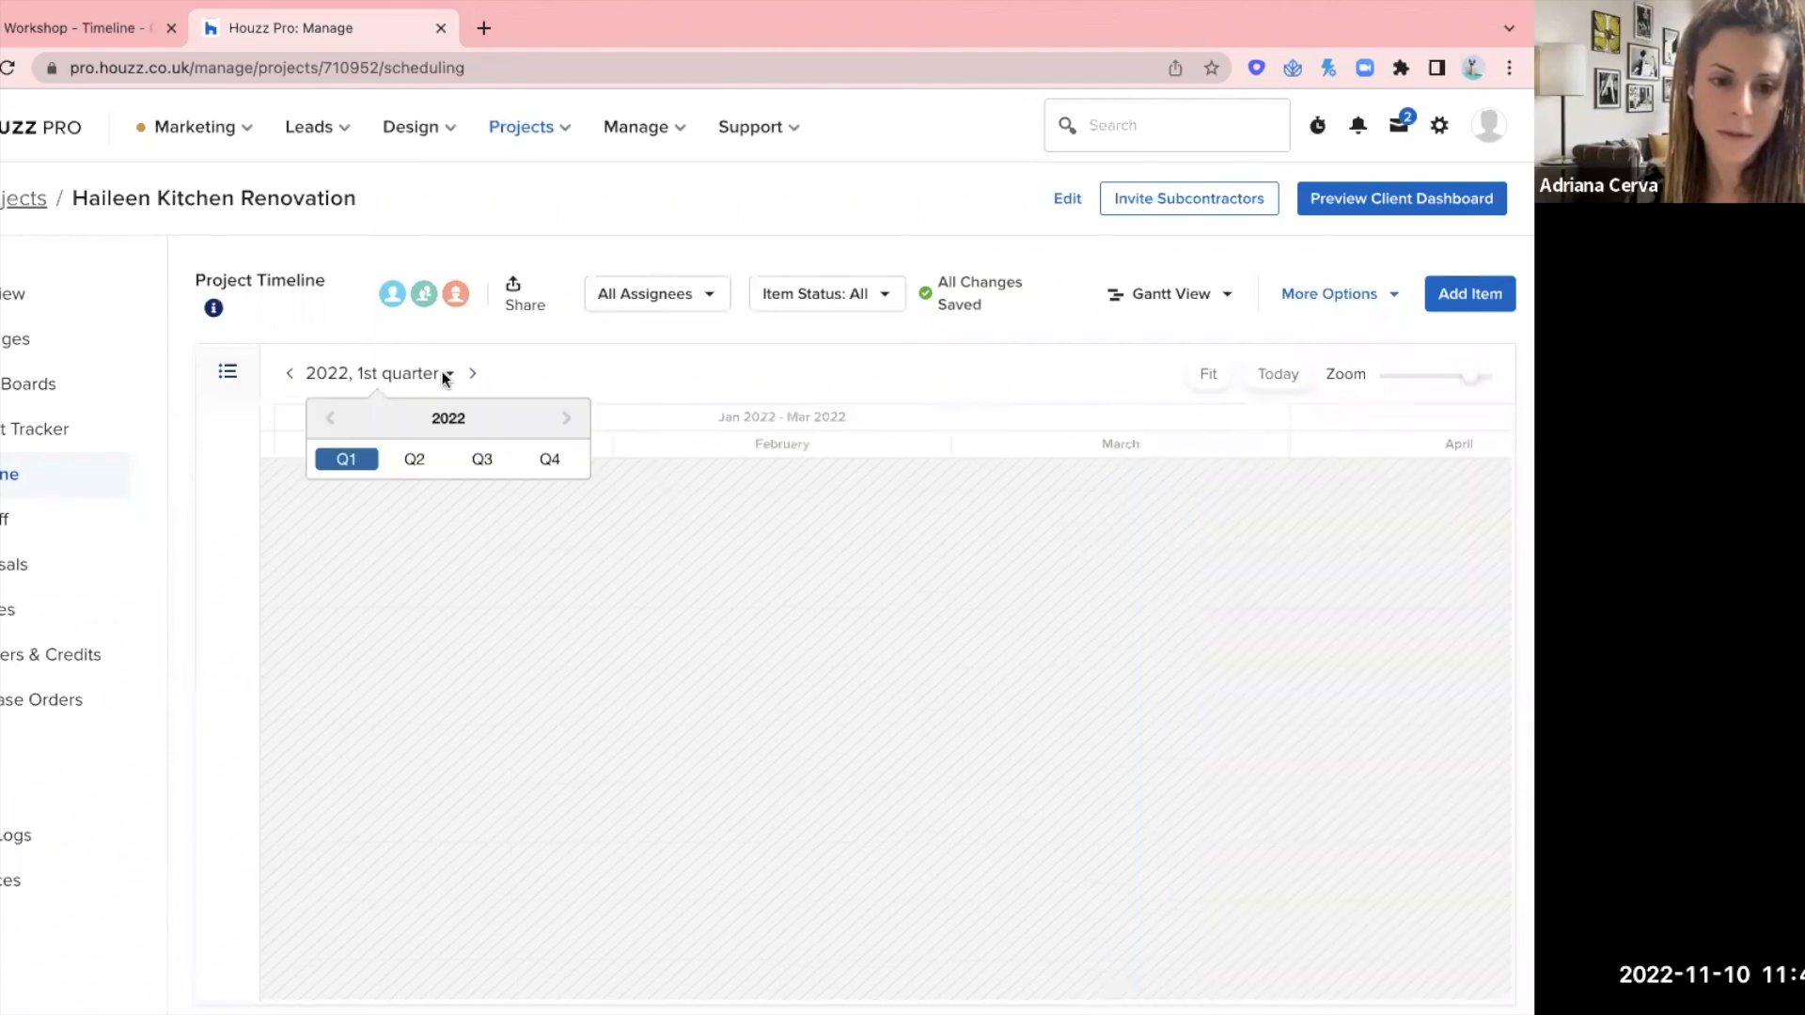
left_click(548, 452)
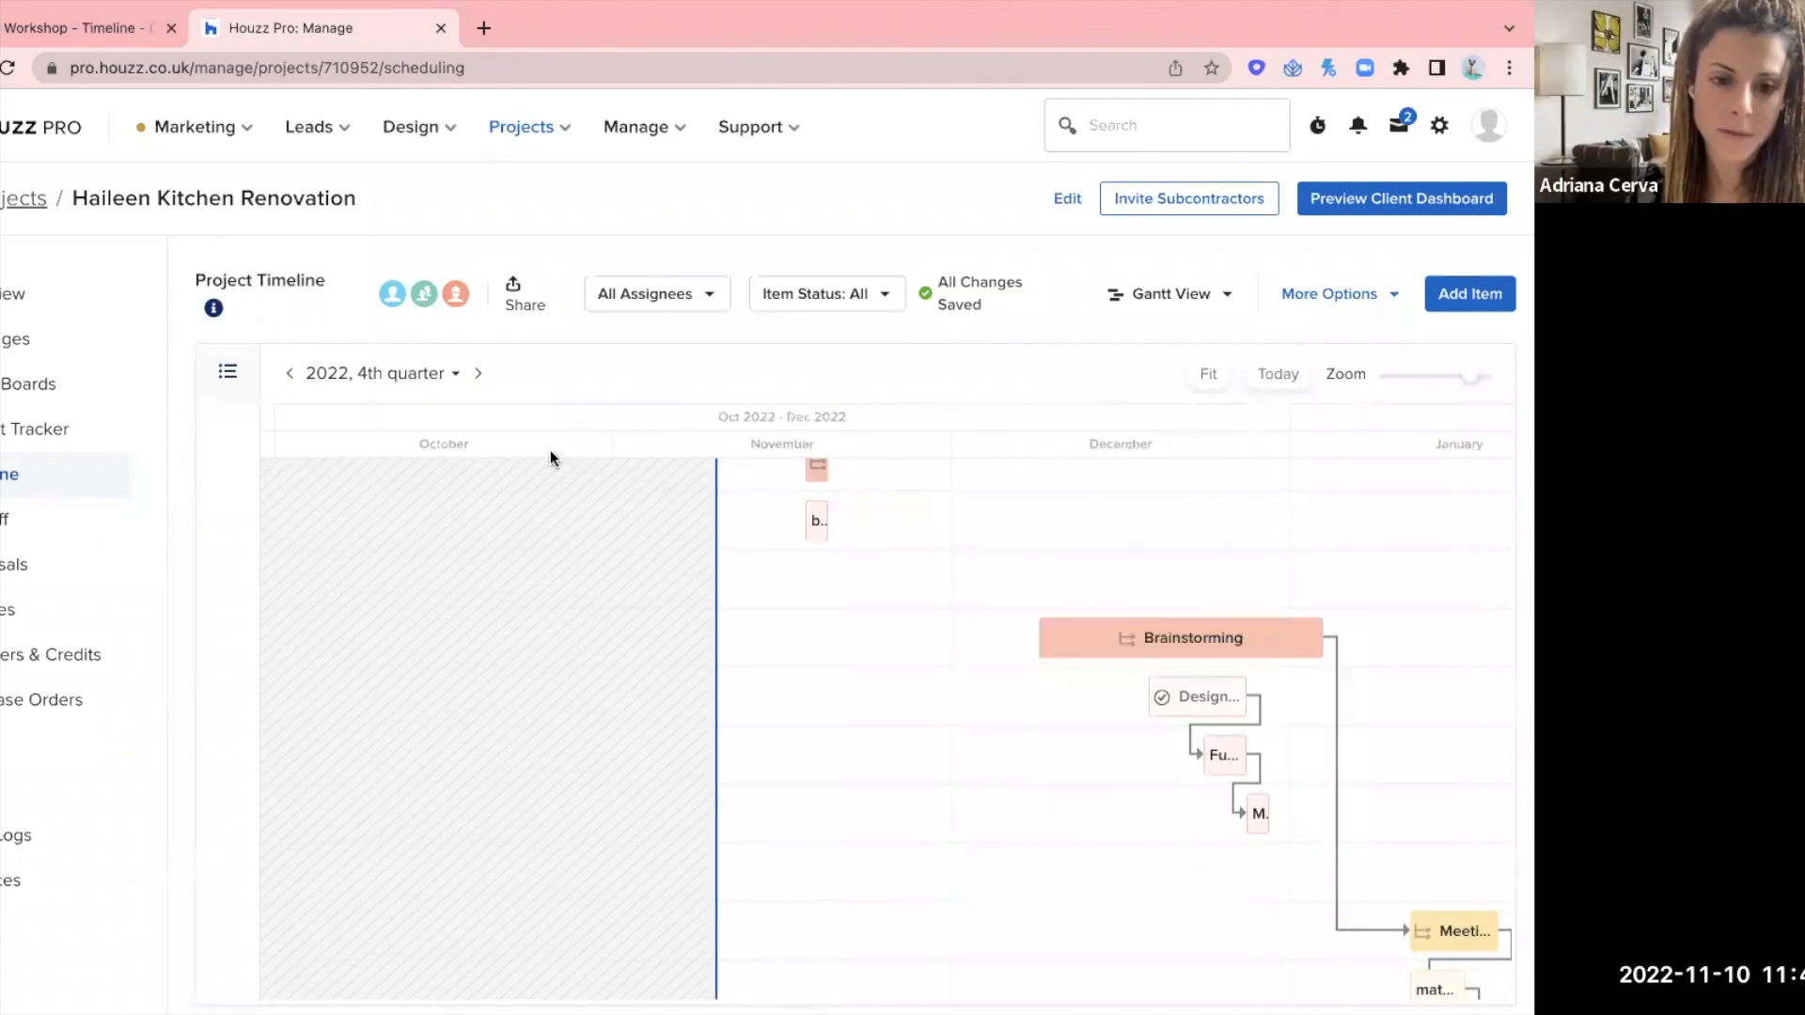
left_click(470, 374)
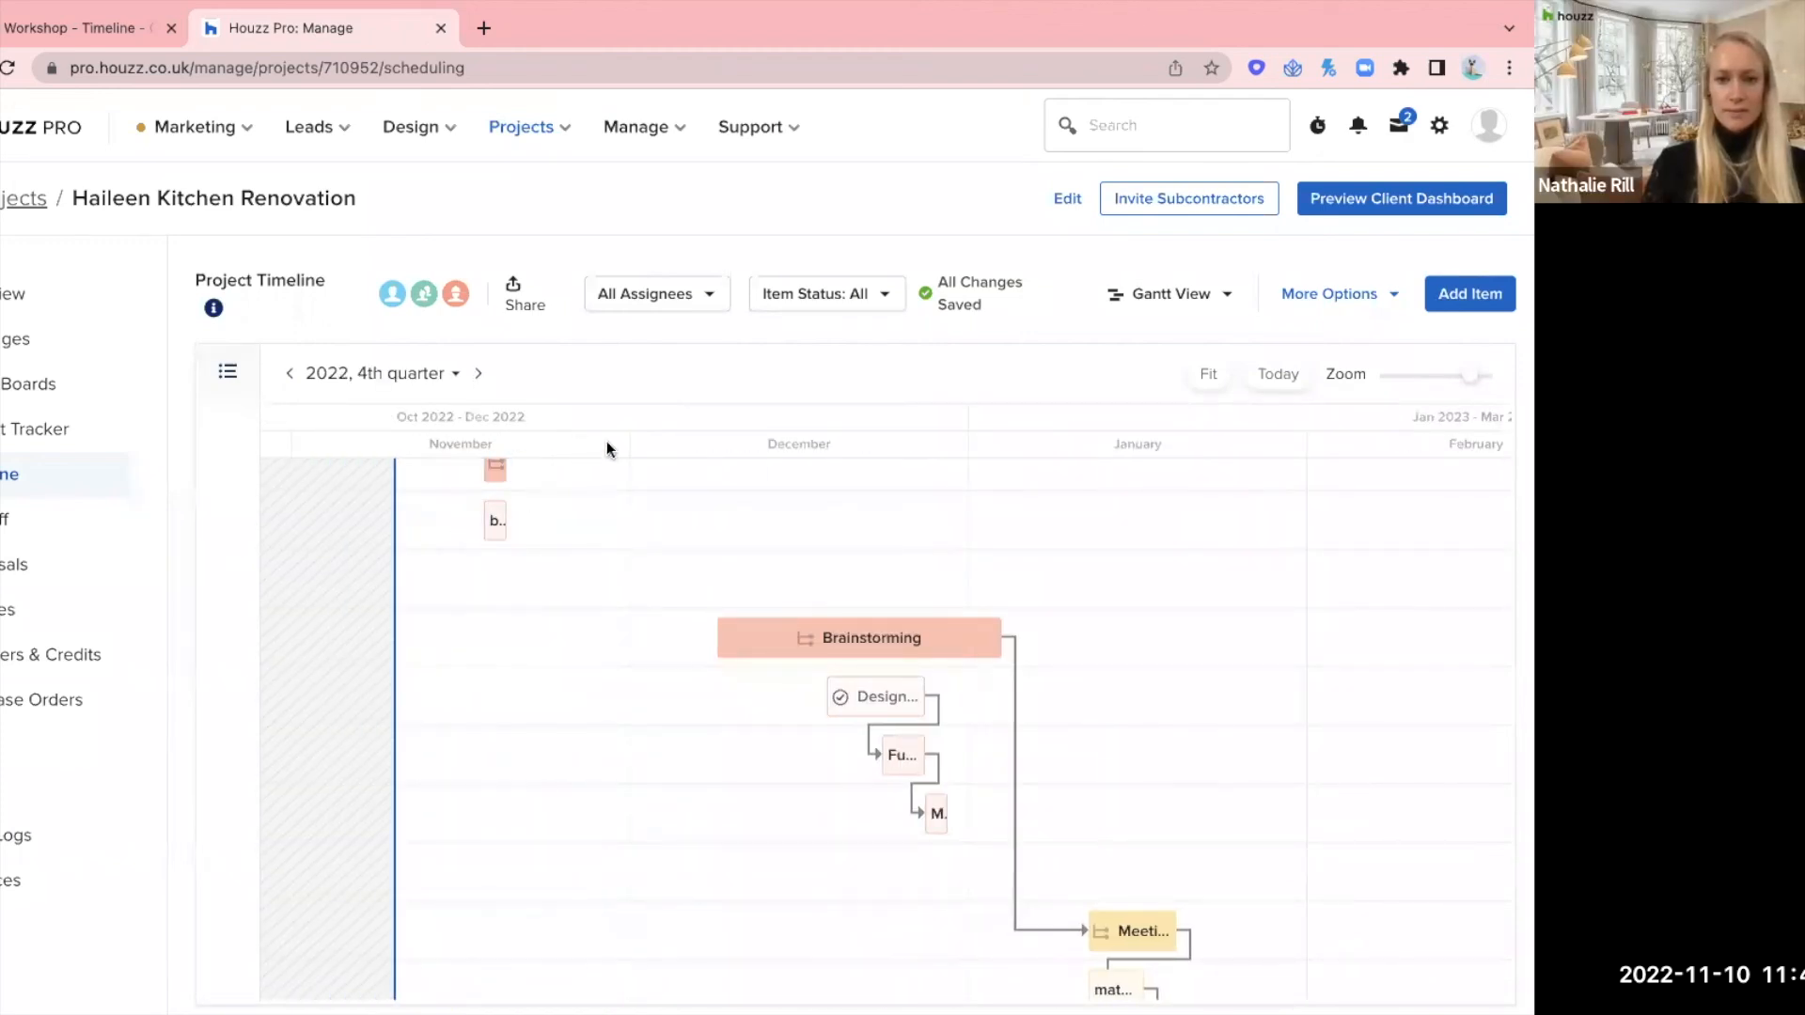
- Change the Gantt chart to the hourly scale and jump to today, 10 Nov 2022
left_click(1277, 373)
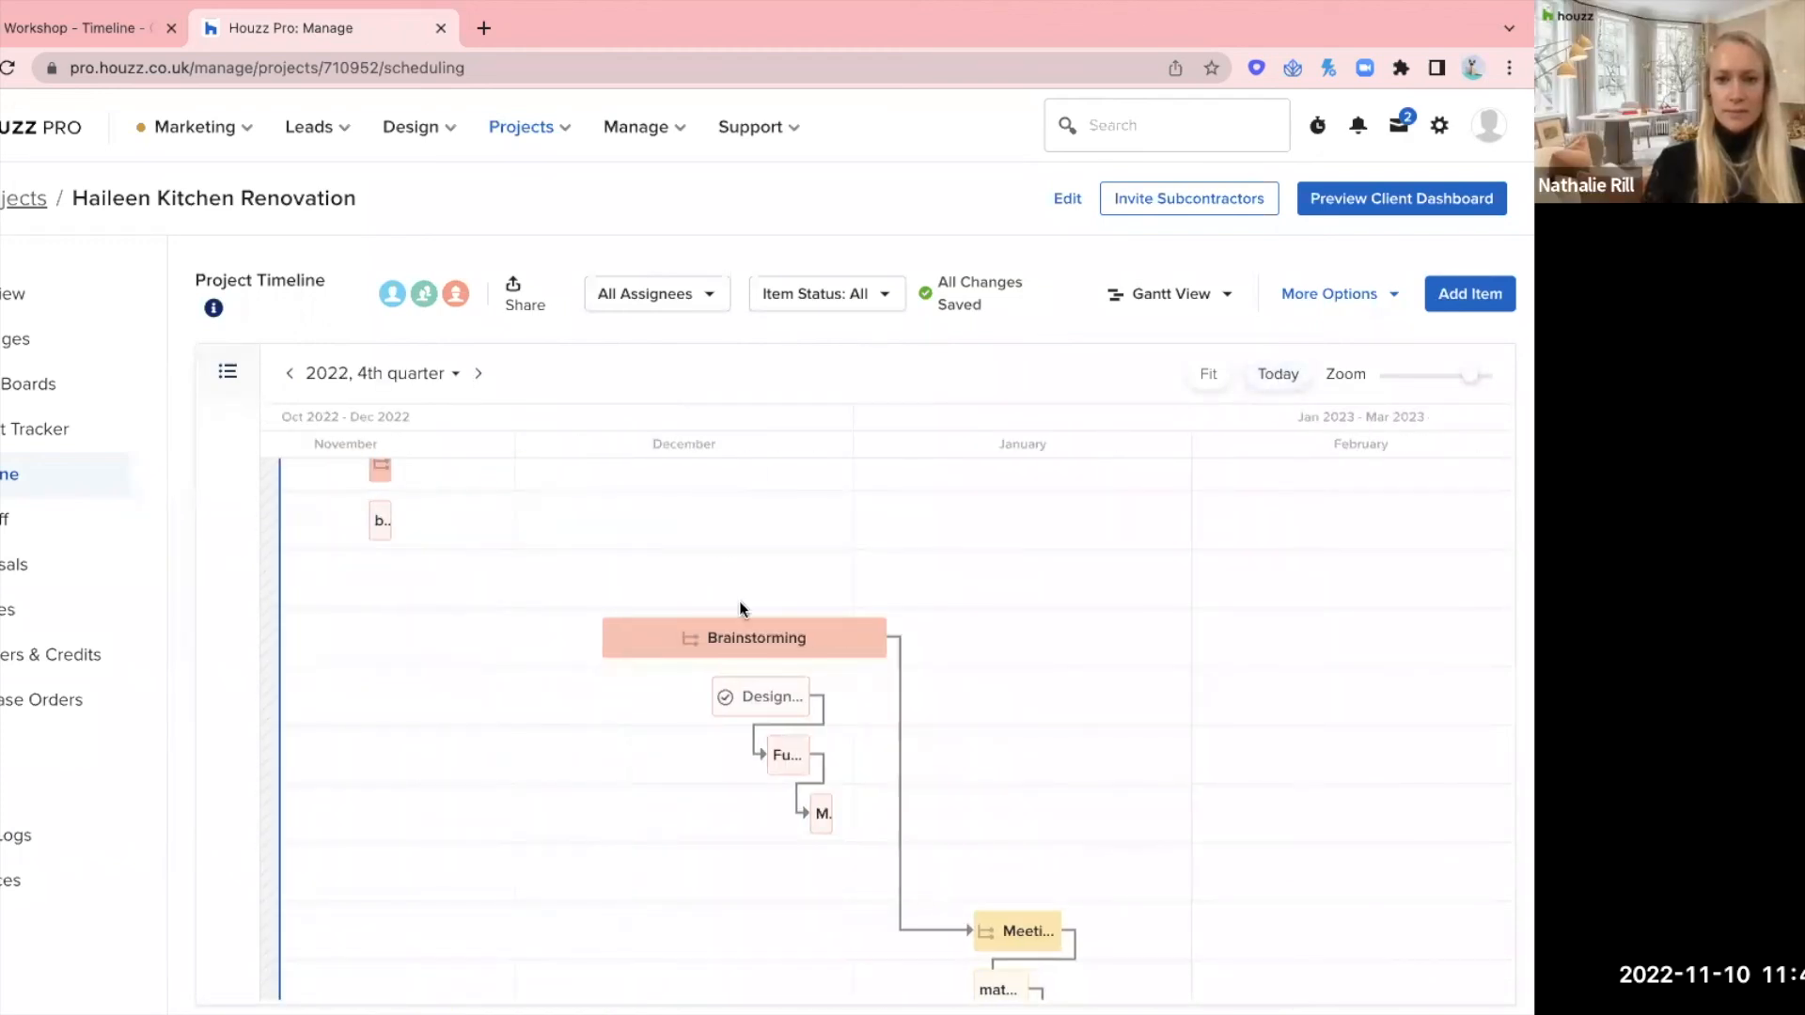
left_click(1469, 375)
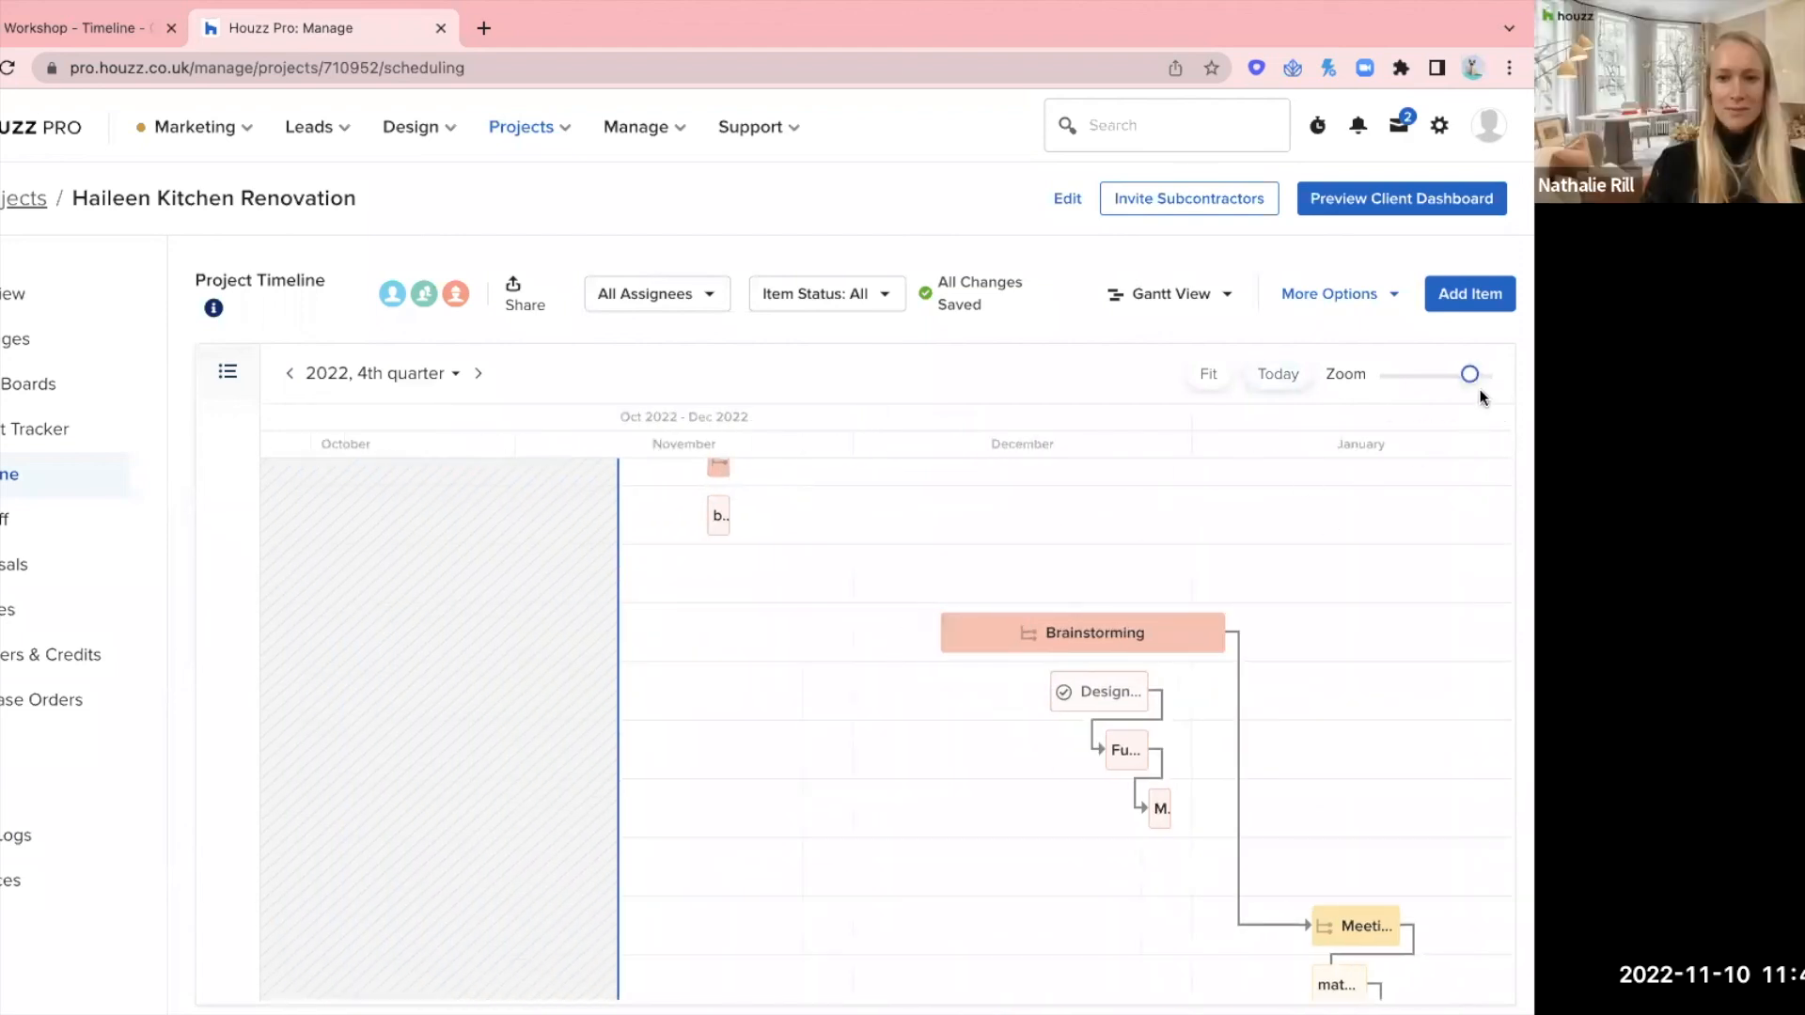
left_click_drag(1469, 373, 1383, 374)
left_click(1279, 375)
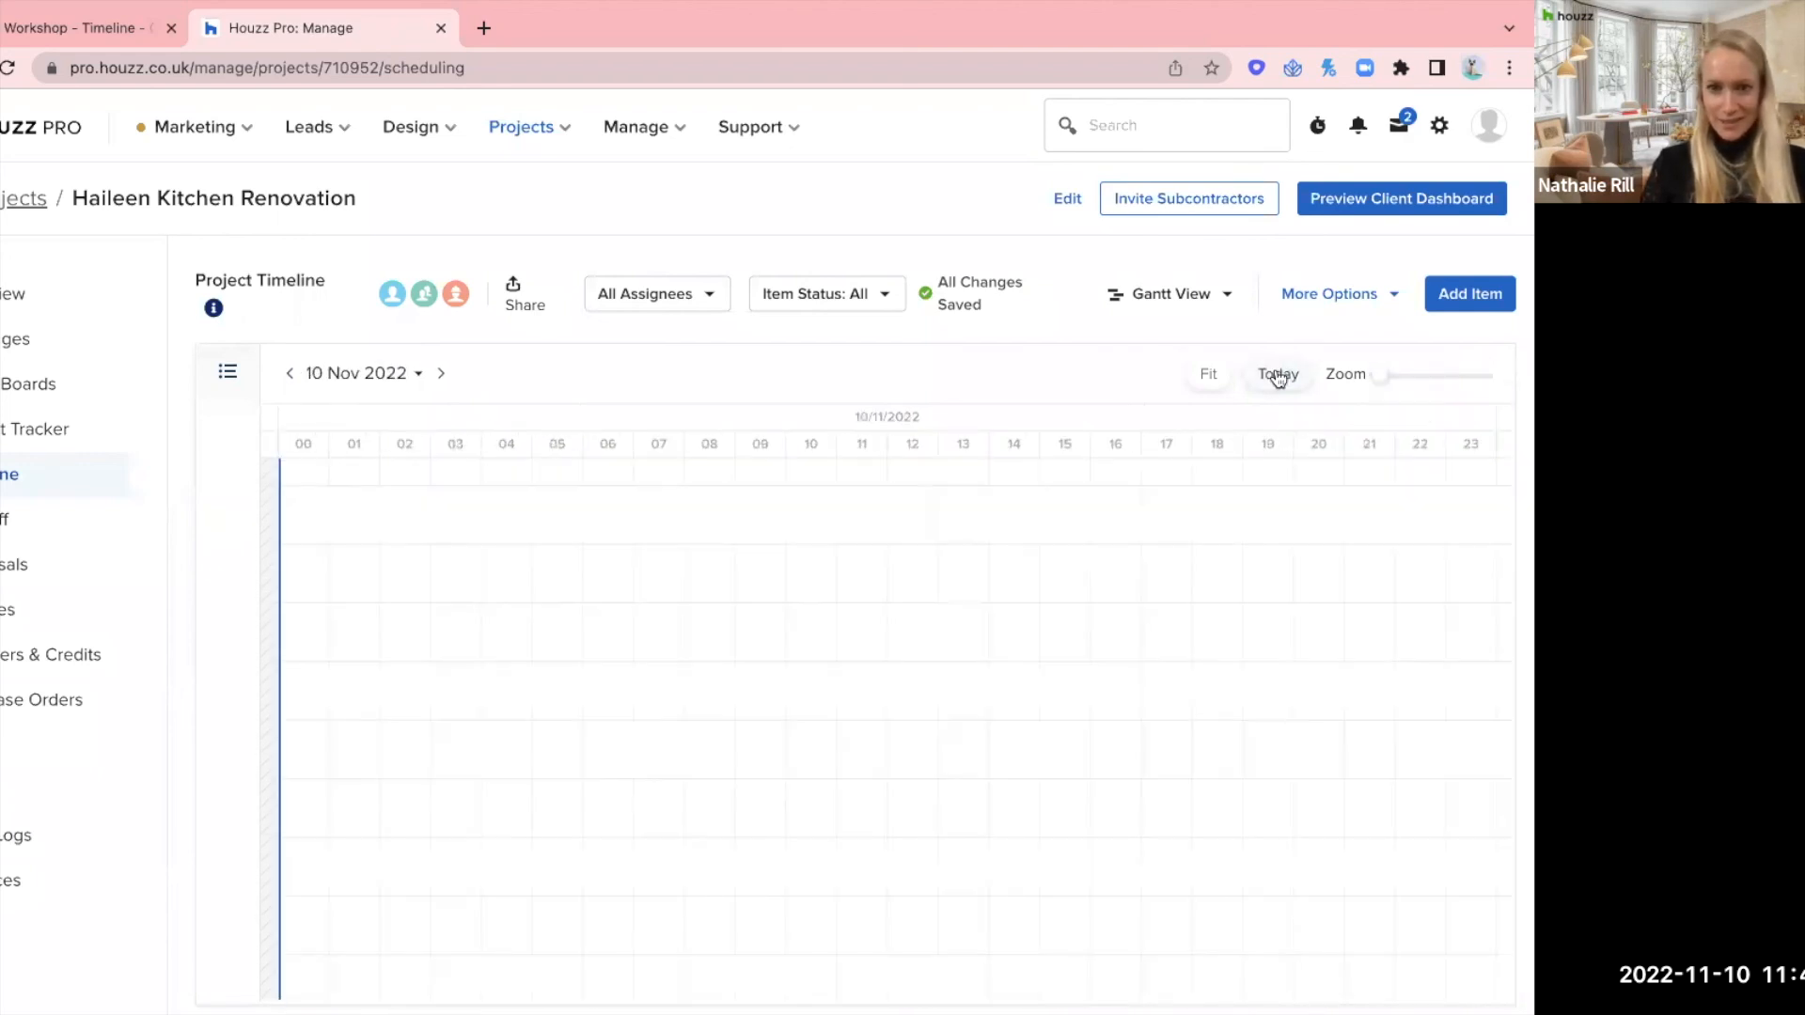
- Open the details of the "Final meeting: team" item on 10 Nov 2022, look them over and close them
scroll(1051, 638, "down", 1)
scroll(1051, 637, "up", 1)
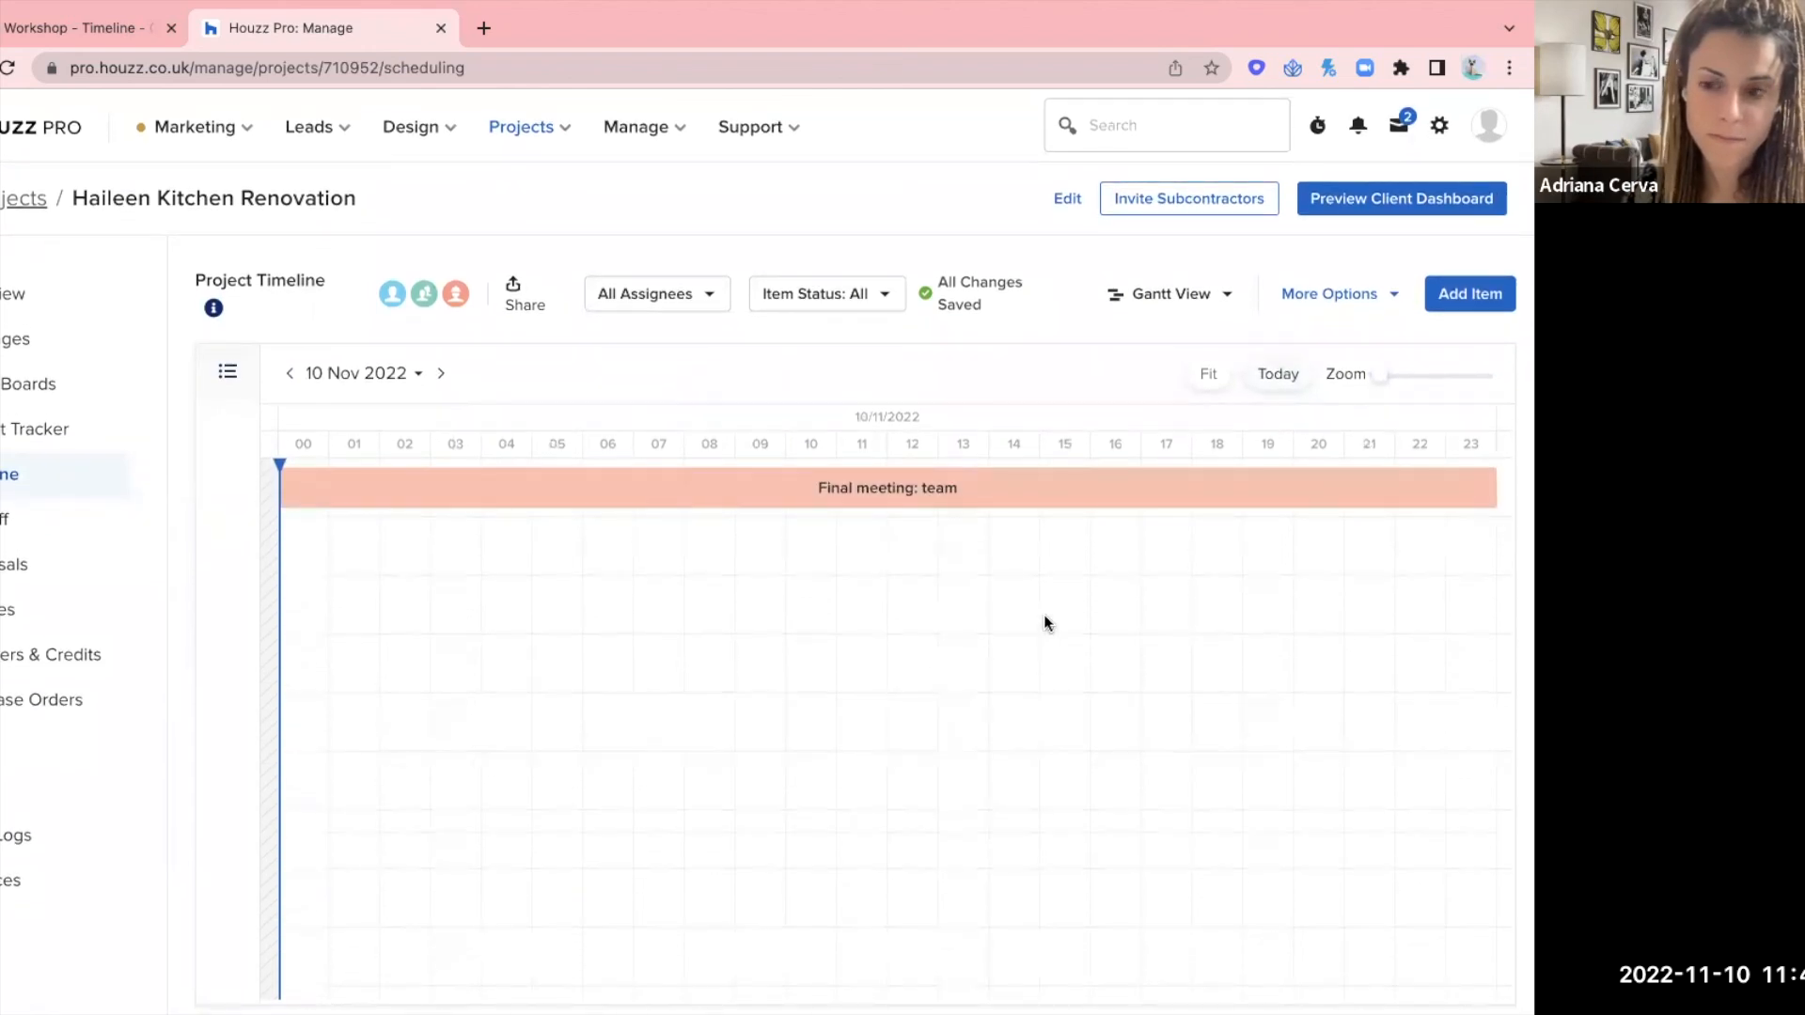
left_click(1040, 496)
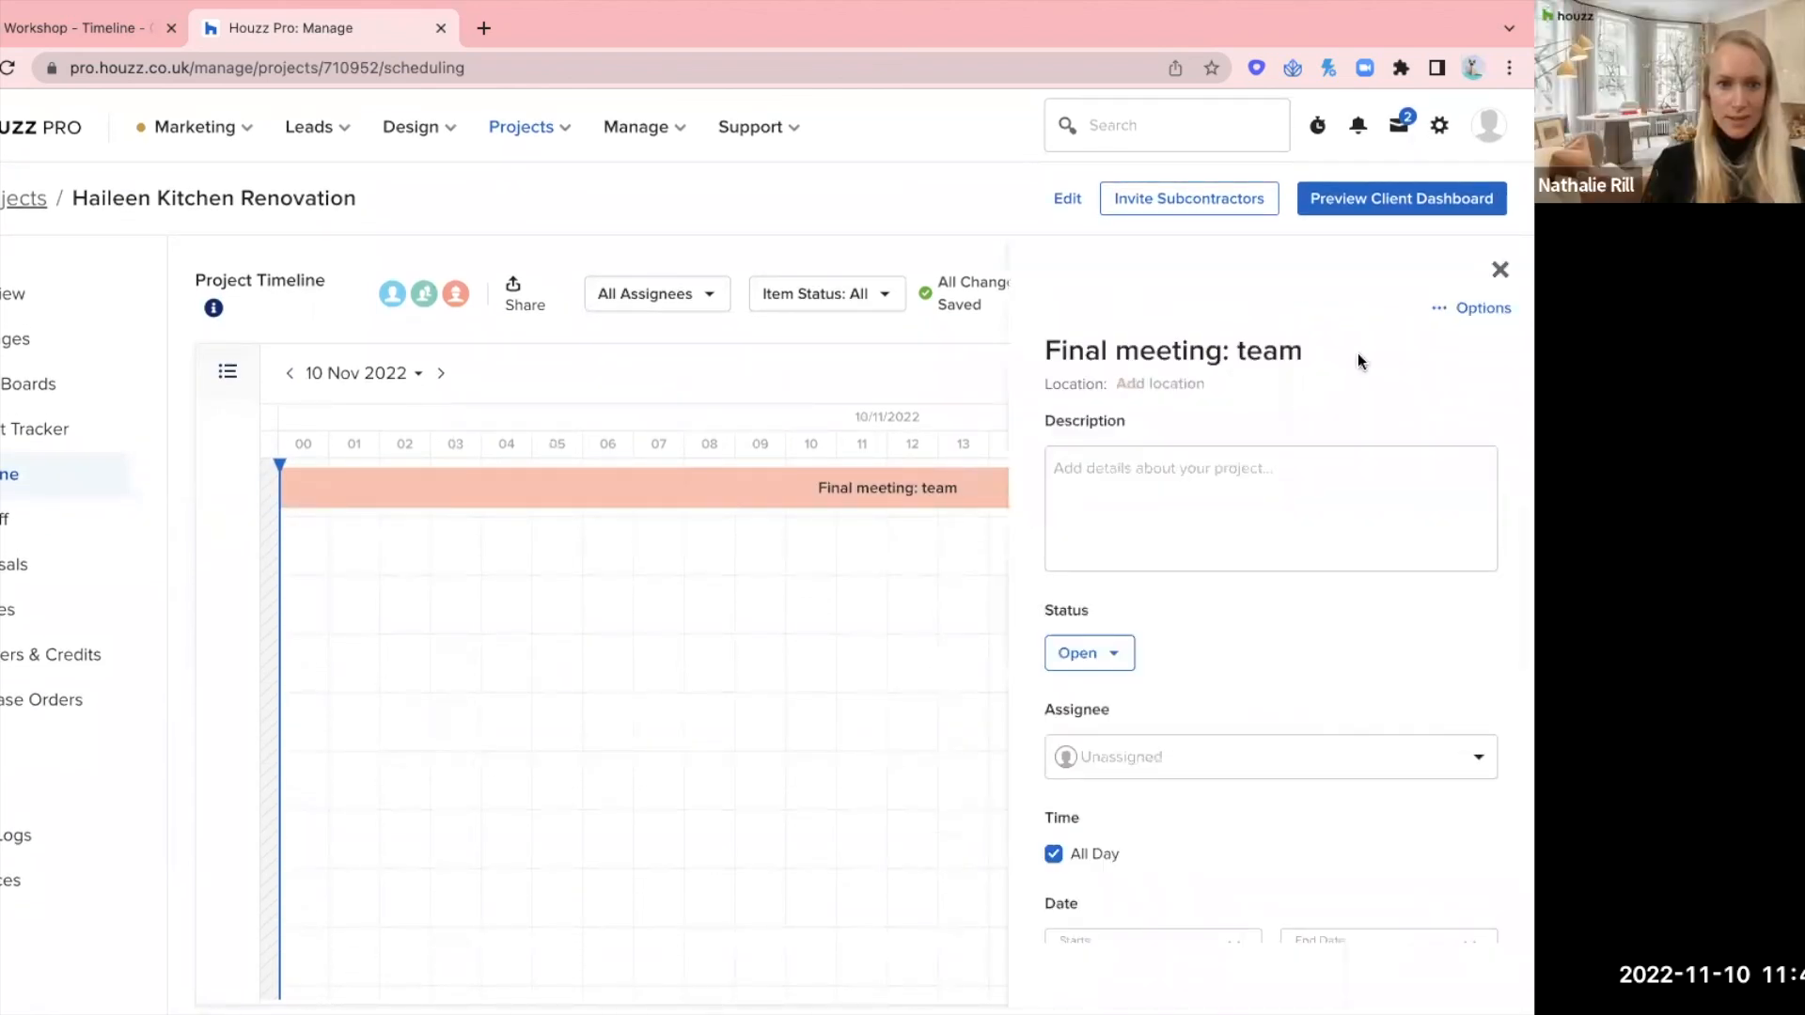
left_click(1499, 271)
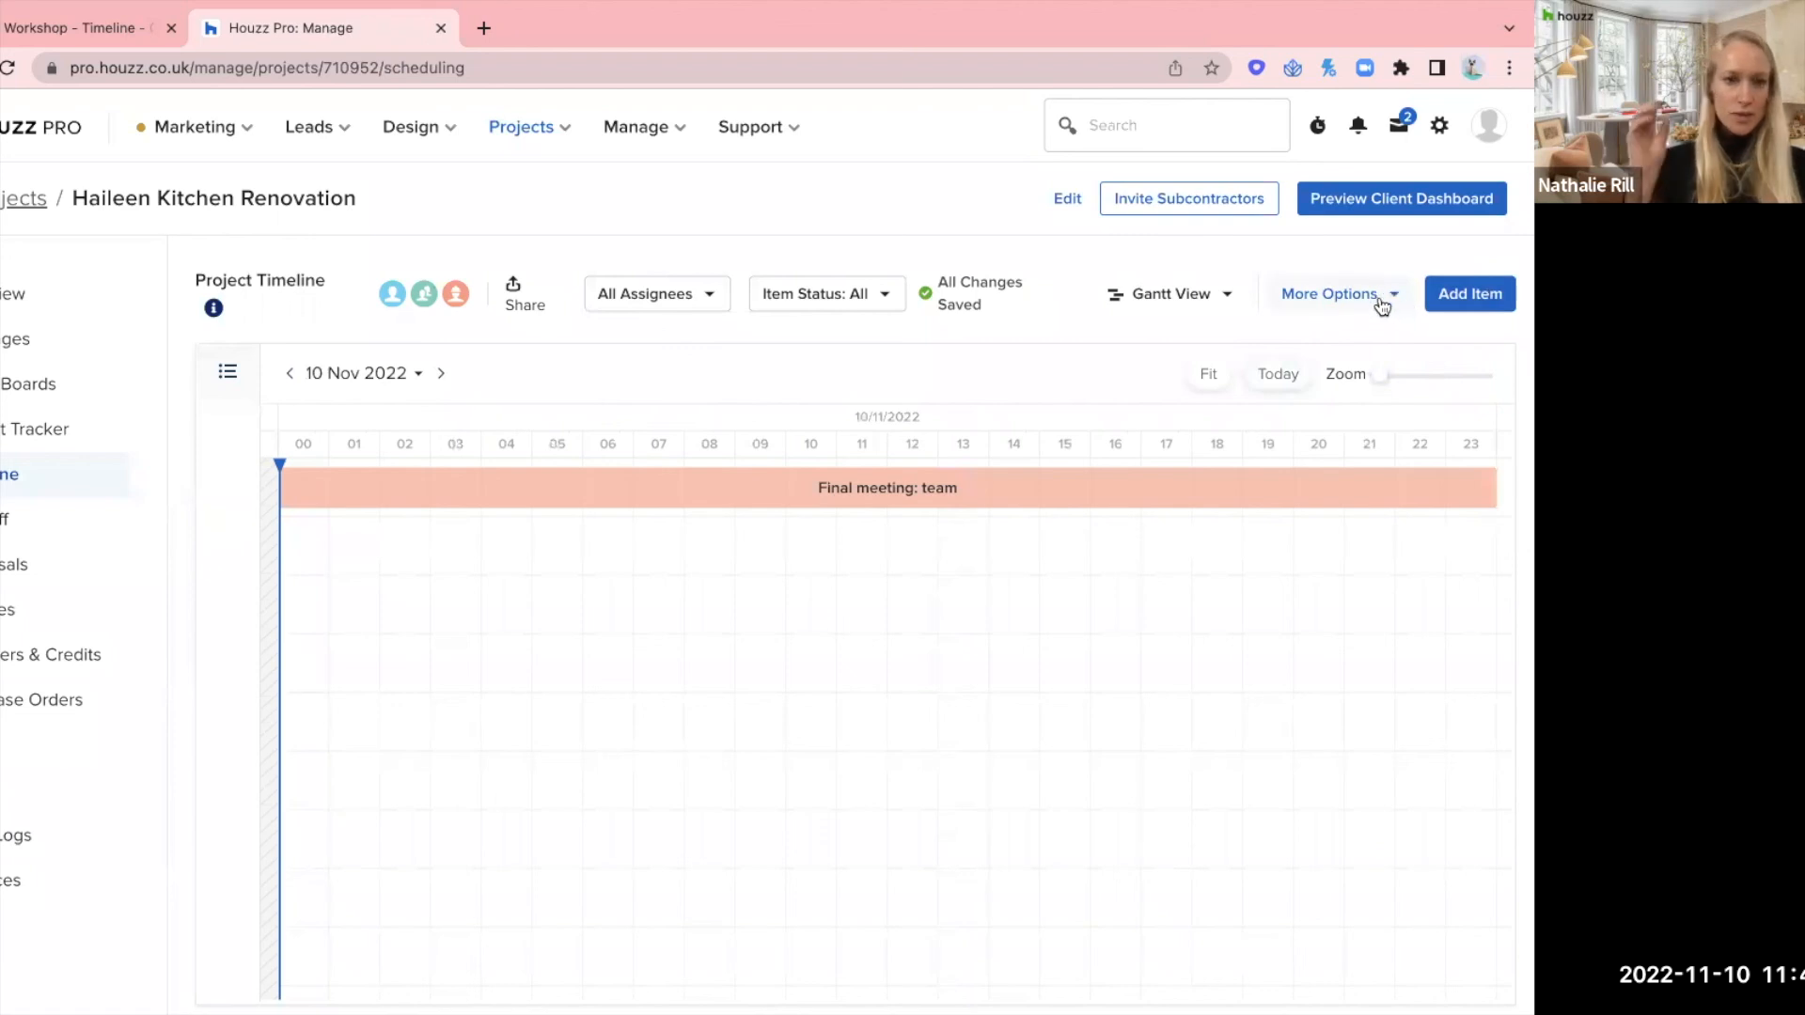
- Review the Gantt export settings, try Current view with PNG as the file format, and cancel without exporting
left_click(1345, 311)
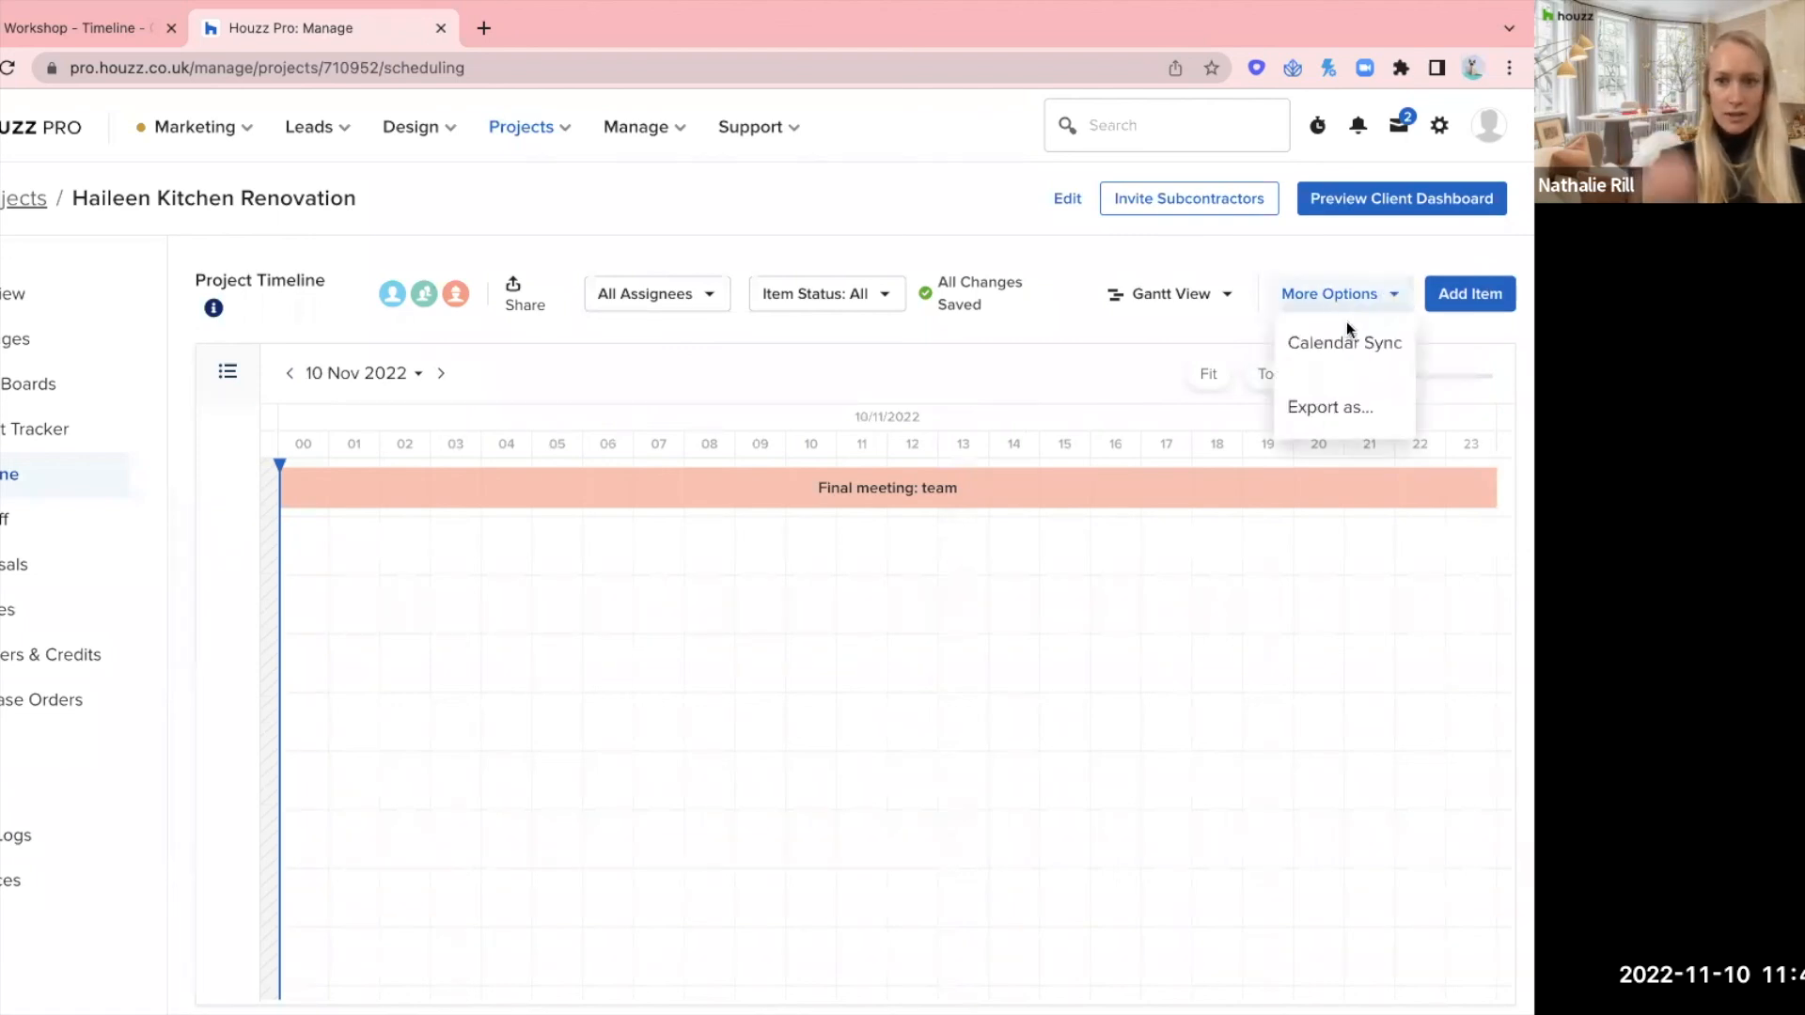
left_click(1360, 408)
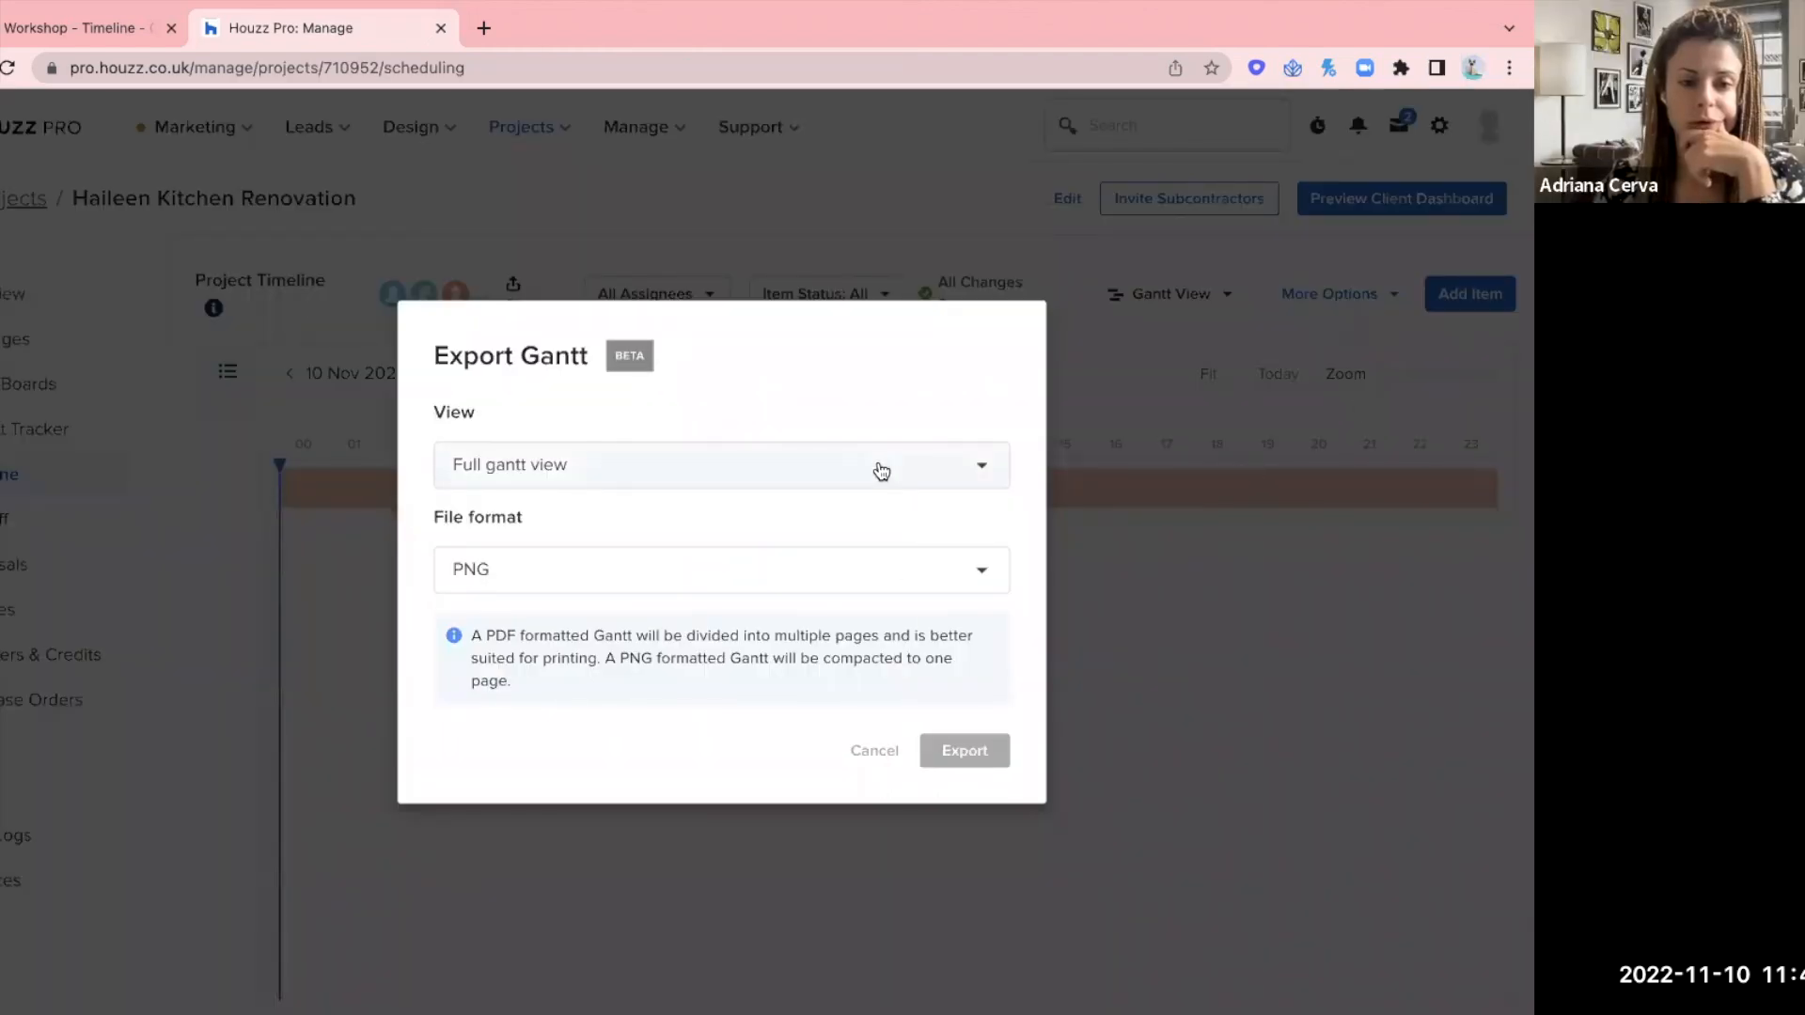
left_click(876, 753)
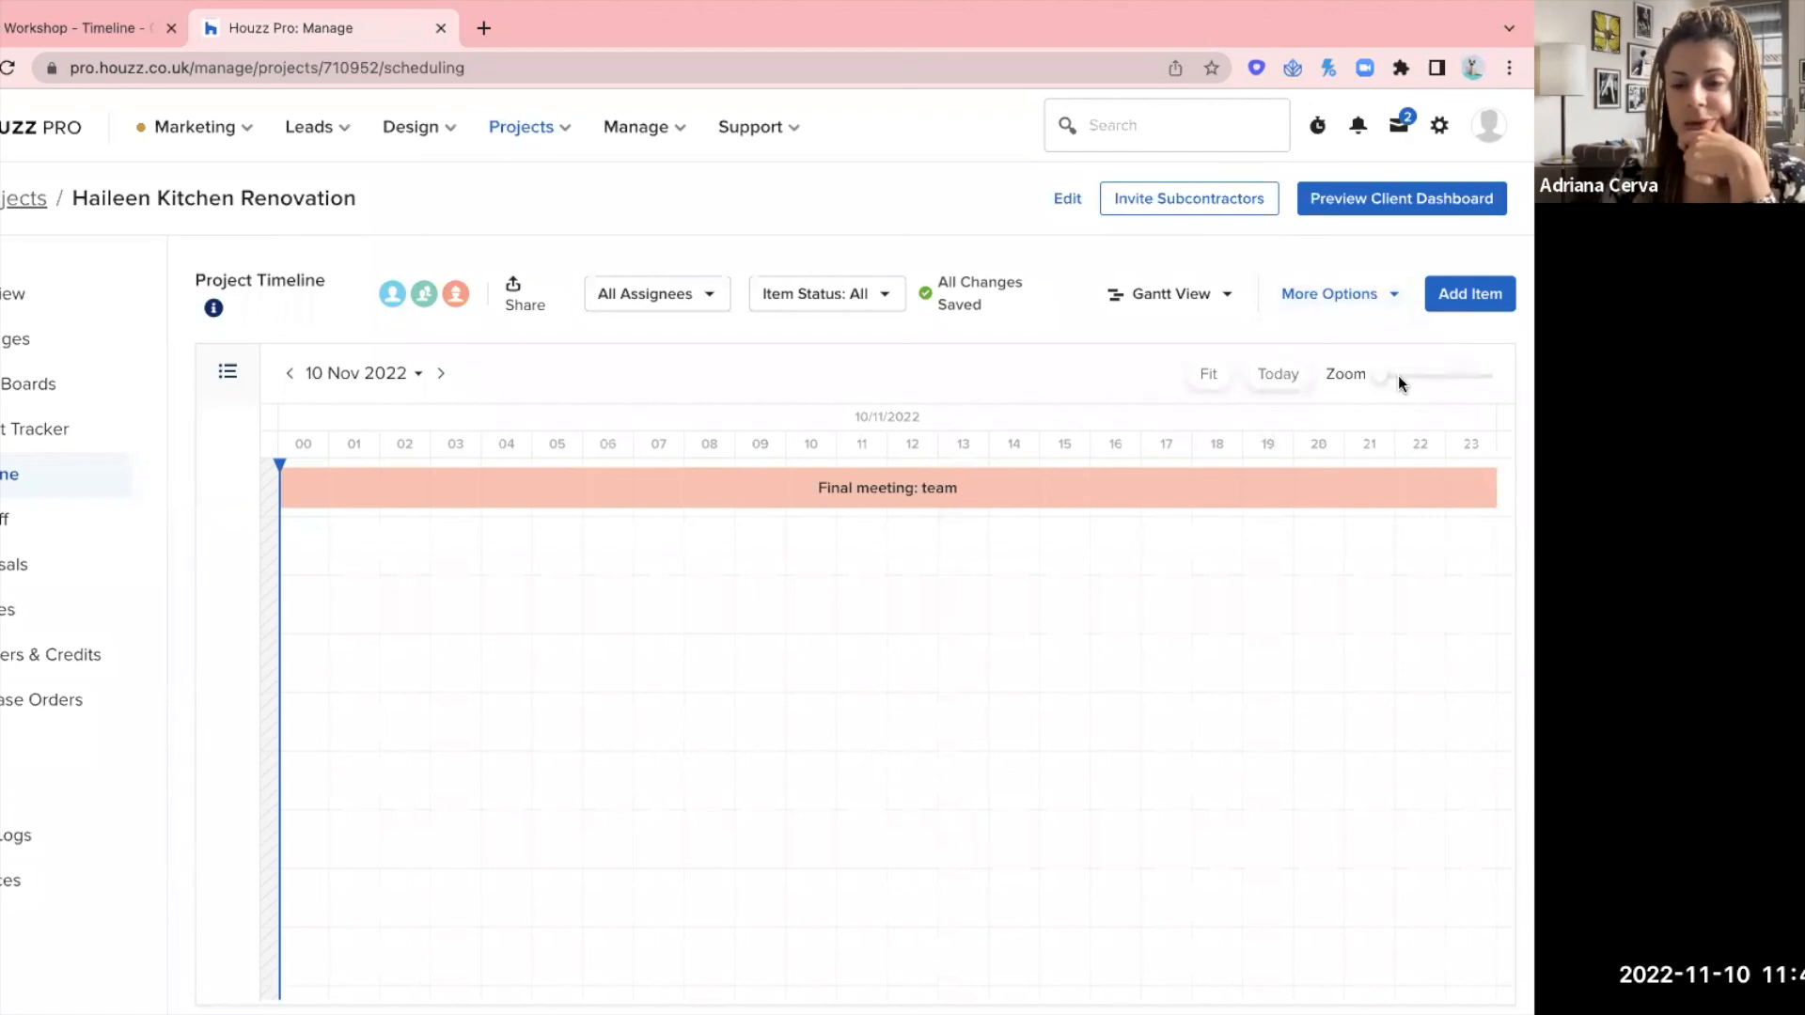
left_click(1344, 310)
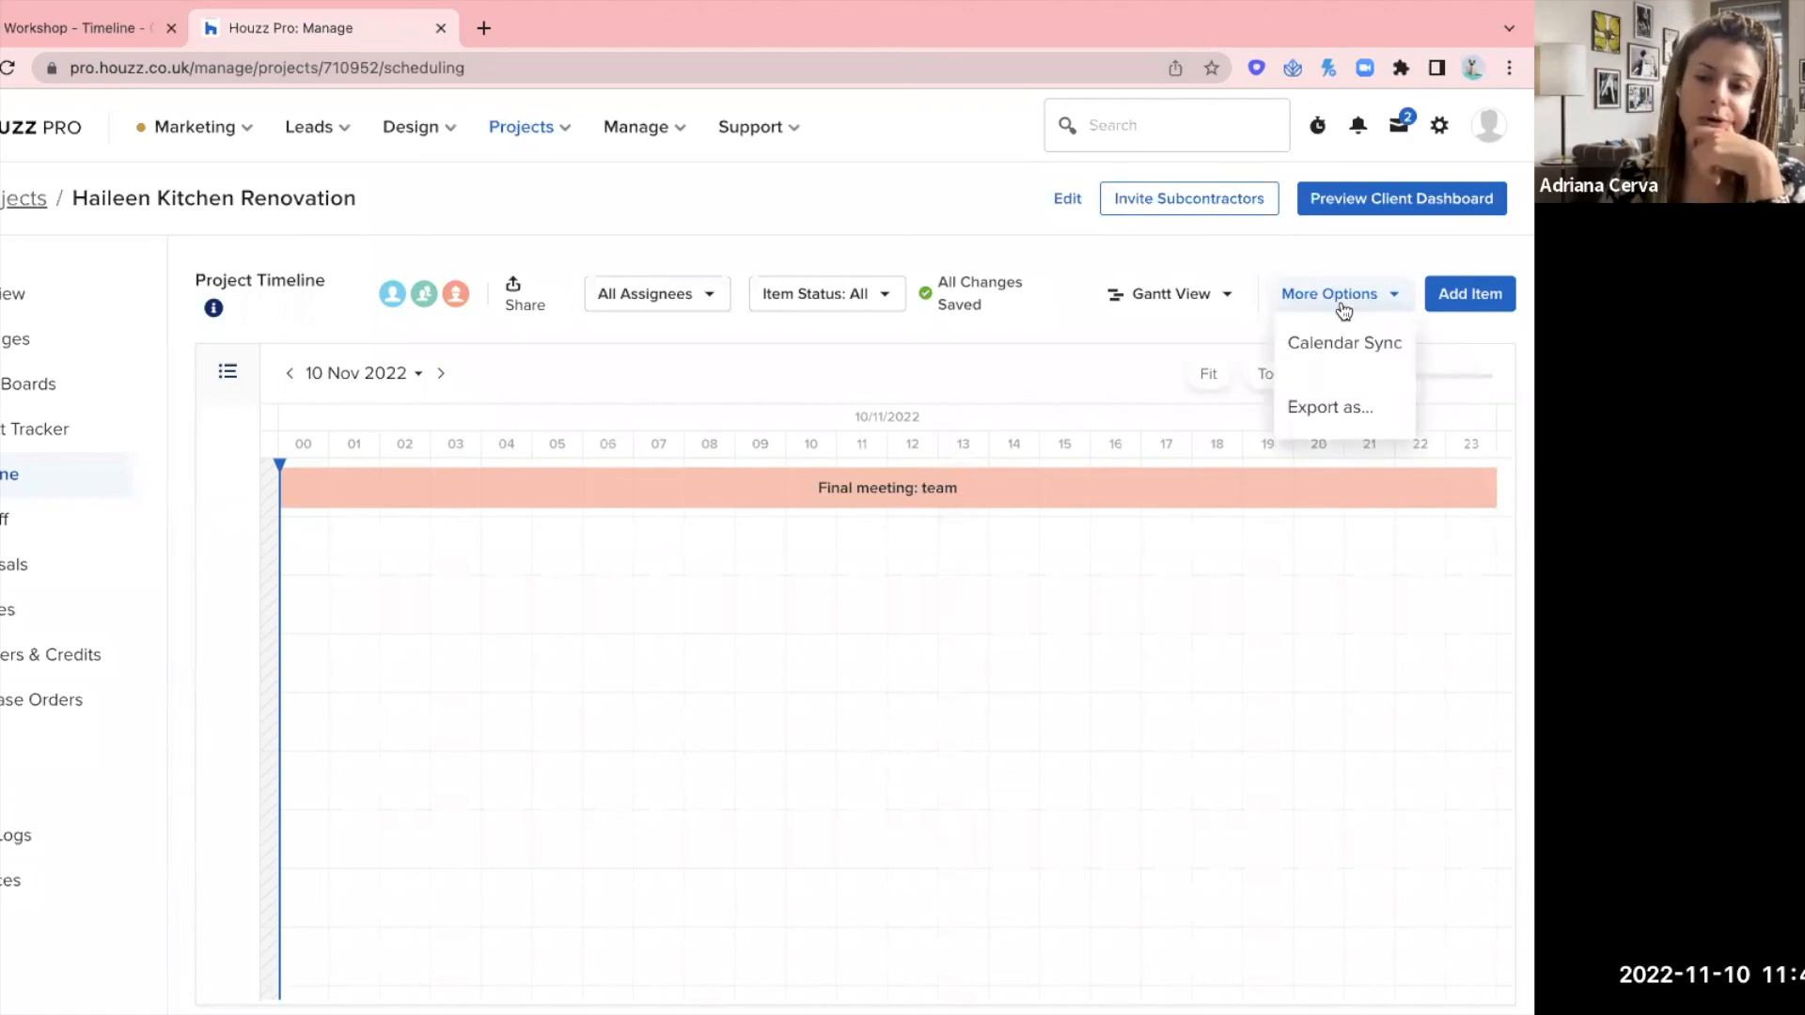
left_click(1328, 409)
left_click(850, 468)
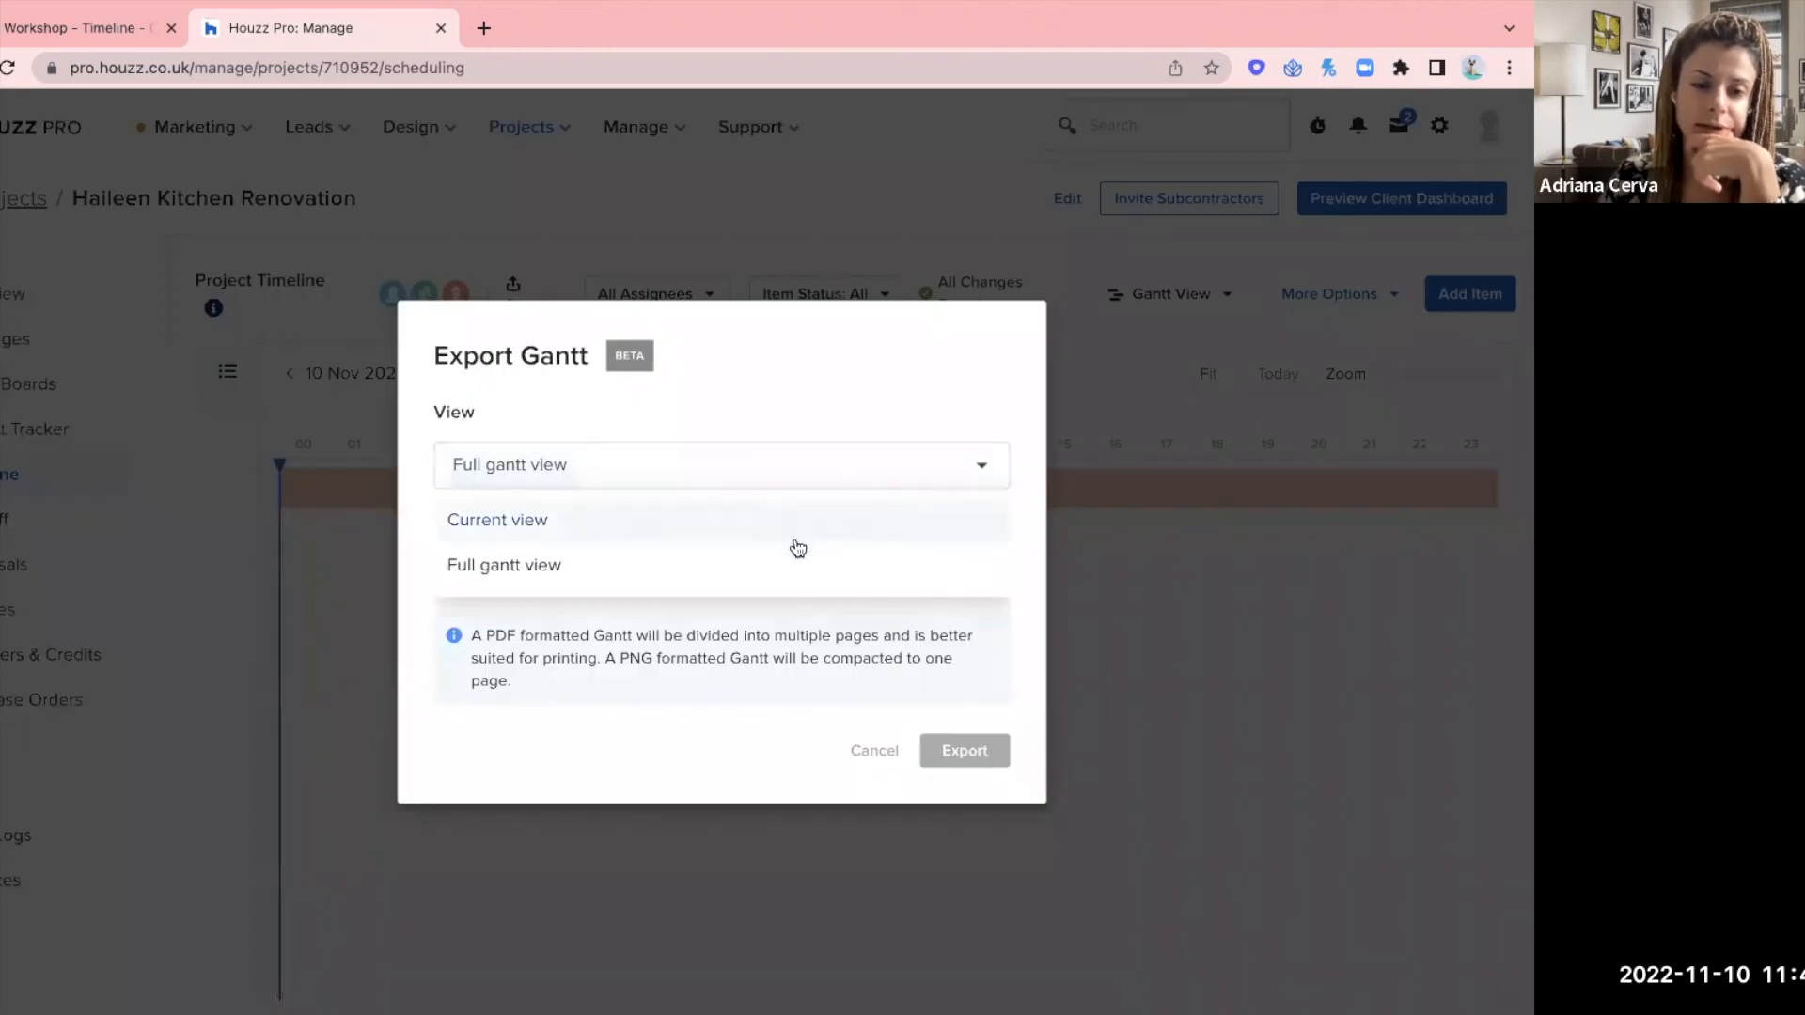
left_click(779, 529)
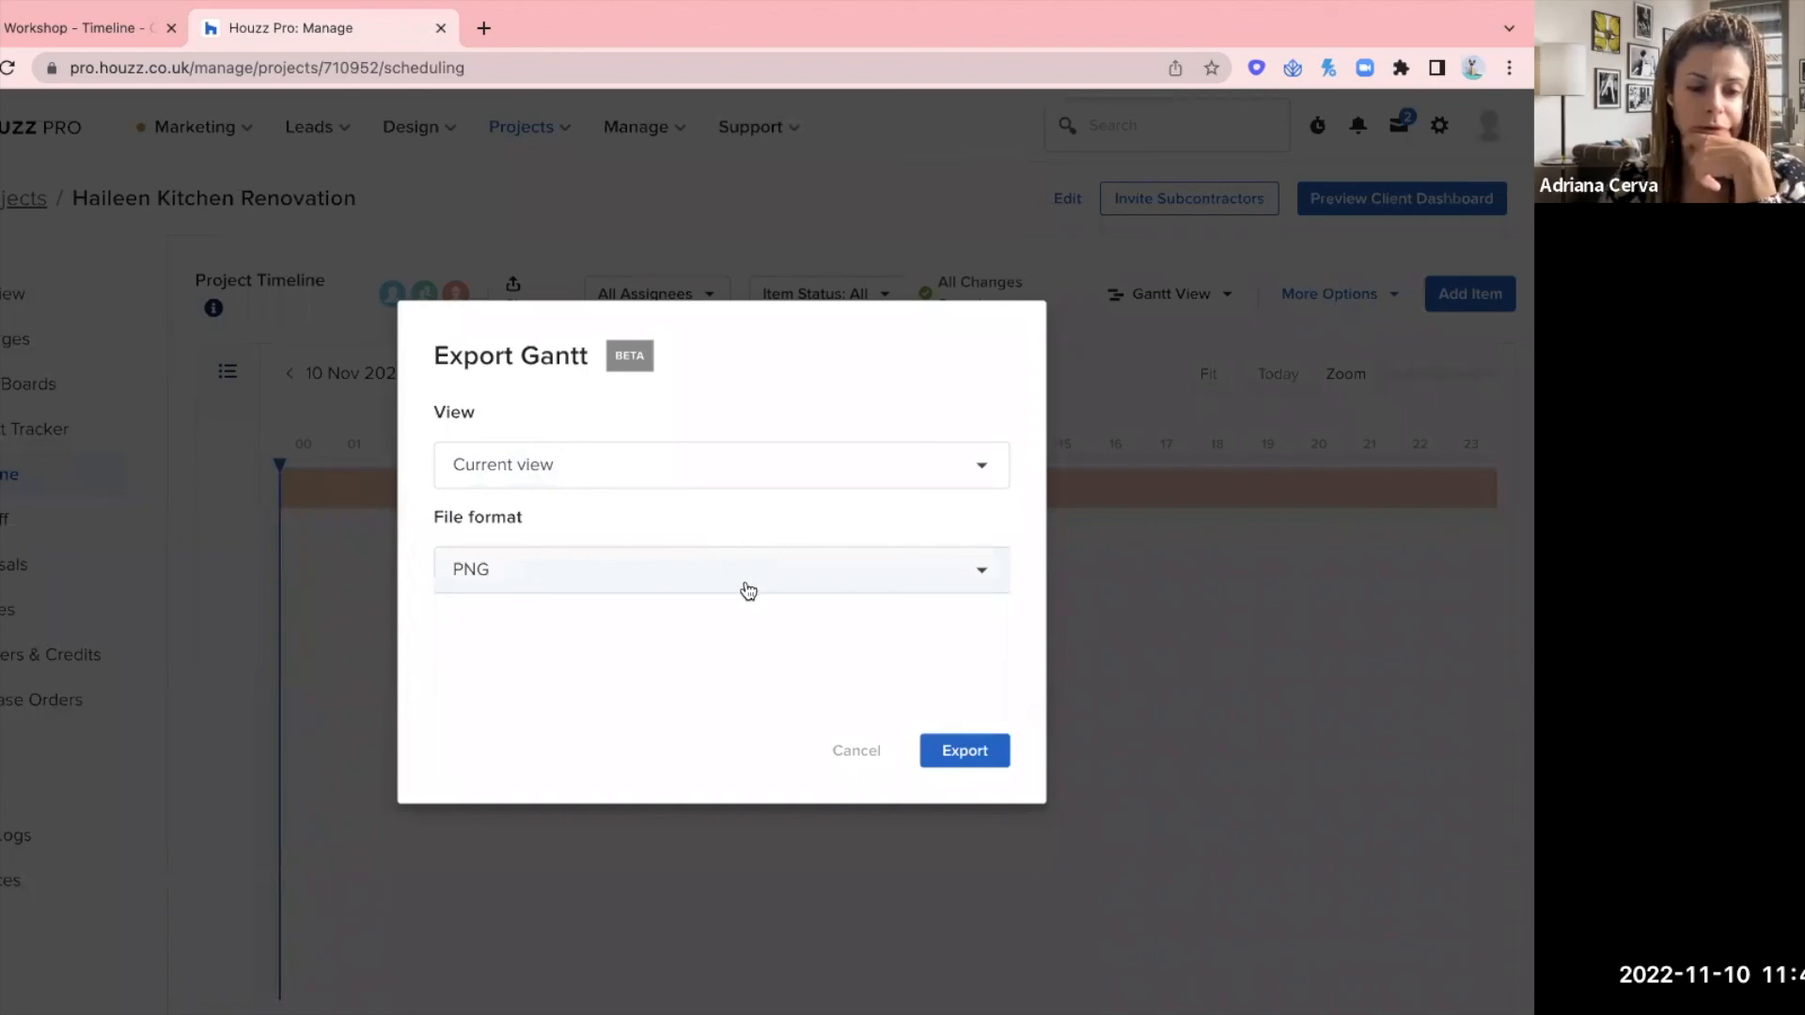
left_click(874, 754)
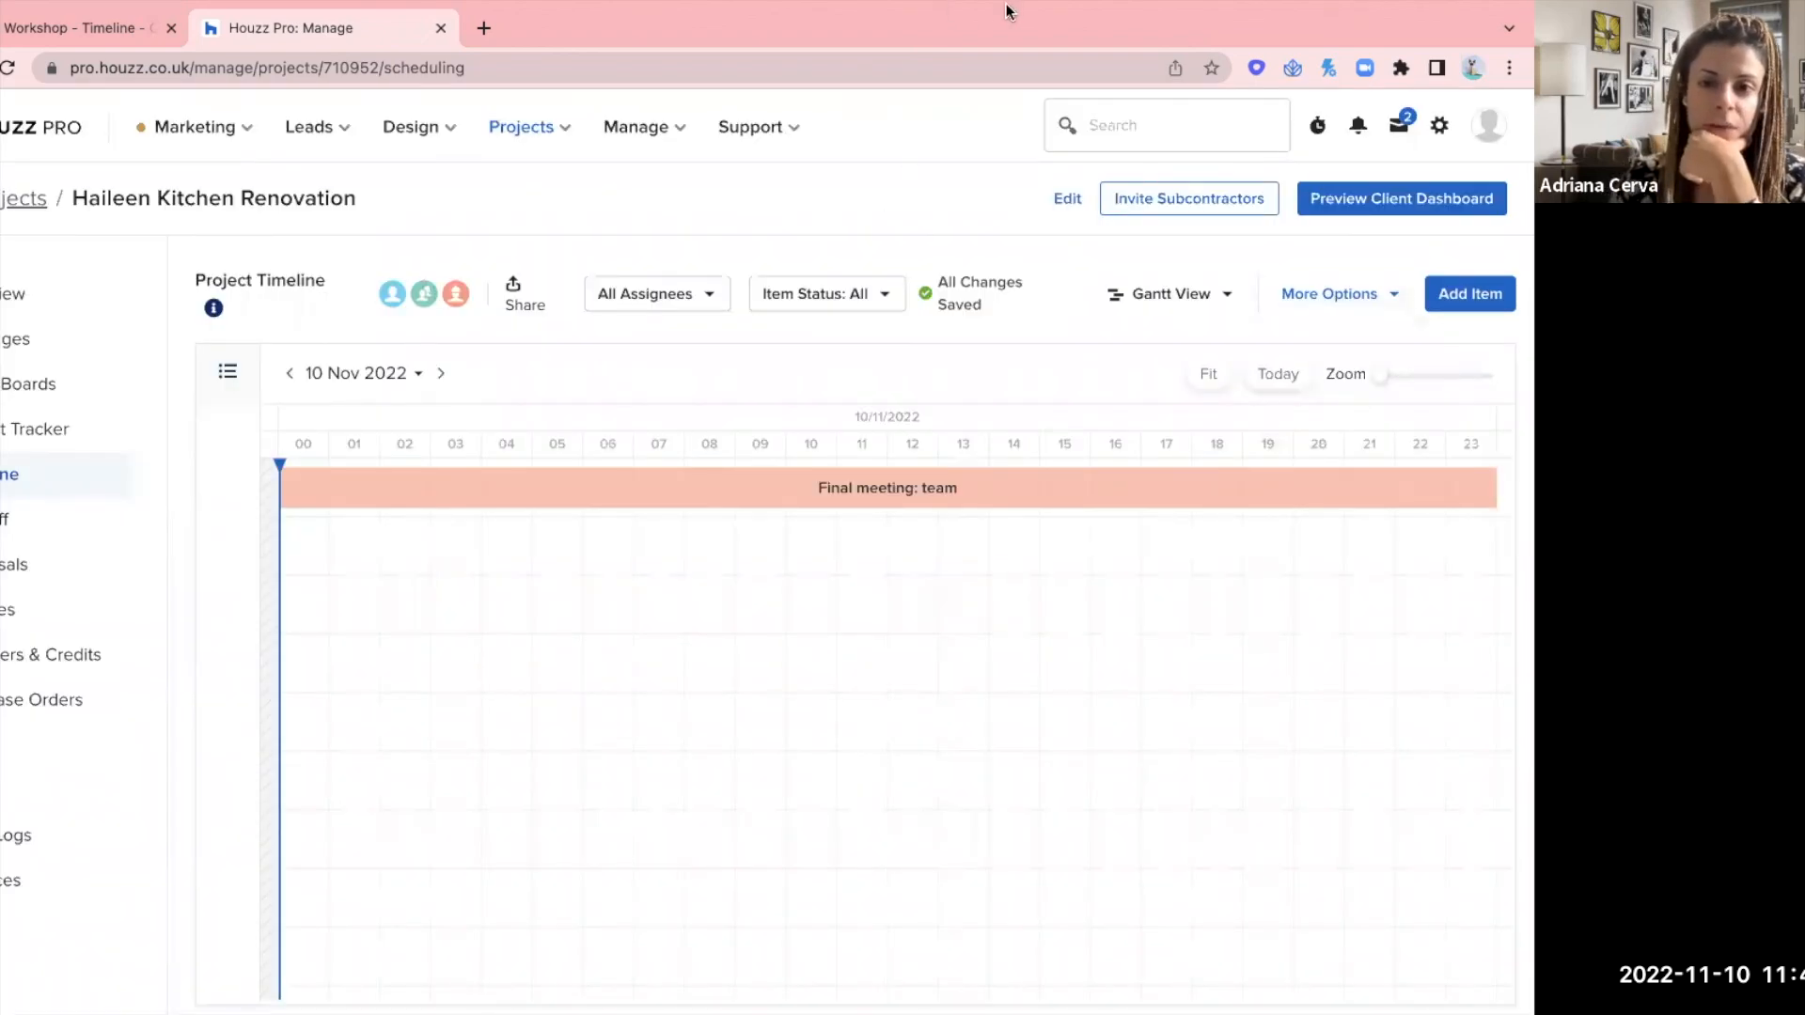
- Open the list of Houzz Pro support resources
mouse_move(987, 3)
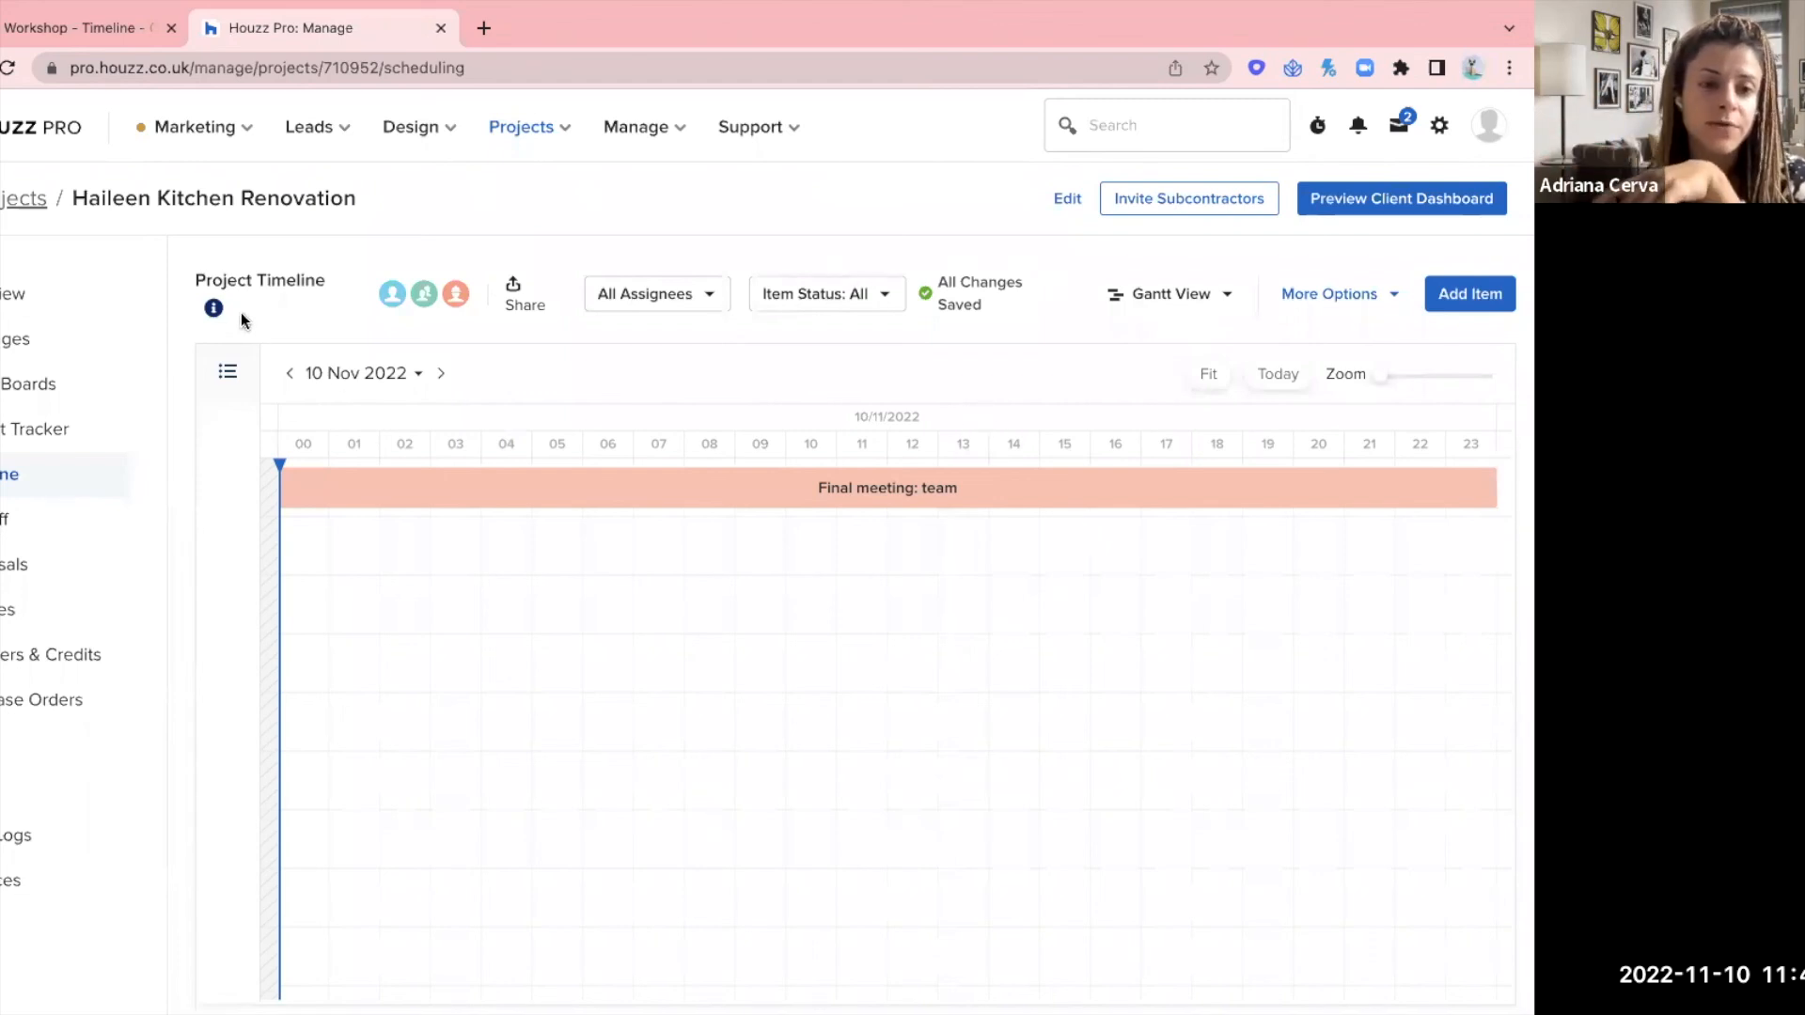
mouse_move(216, 310)
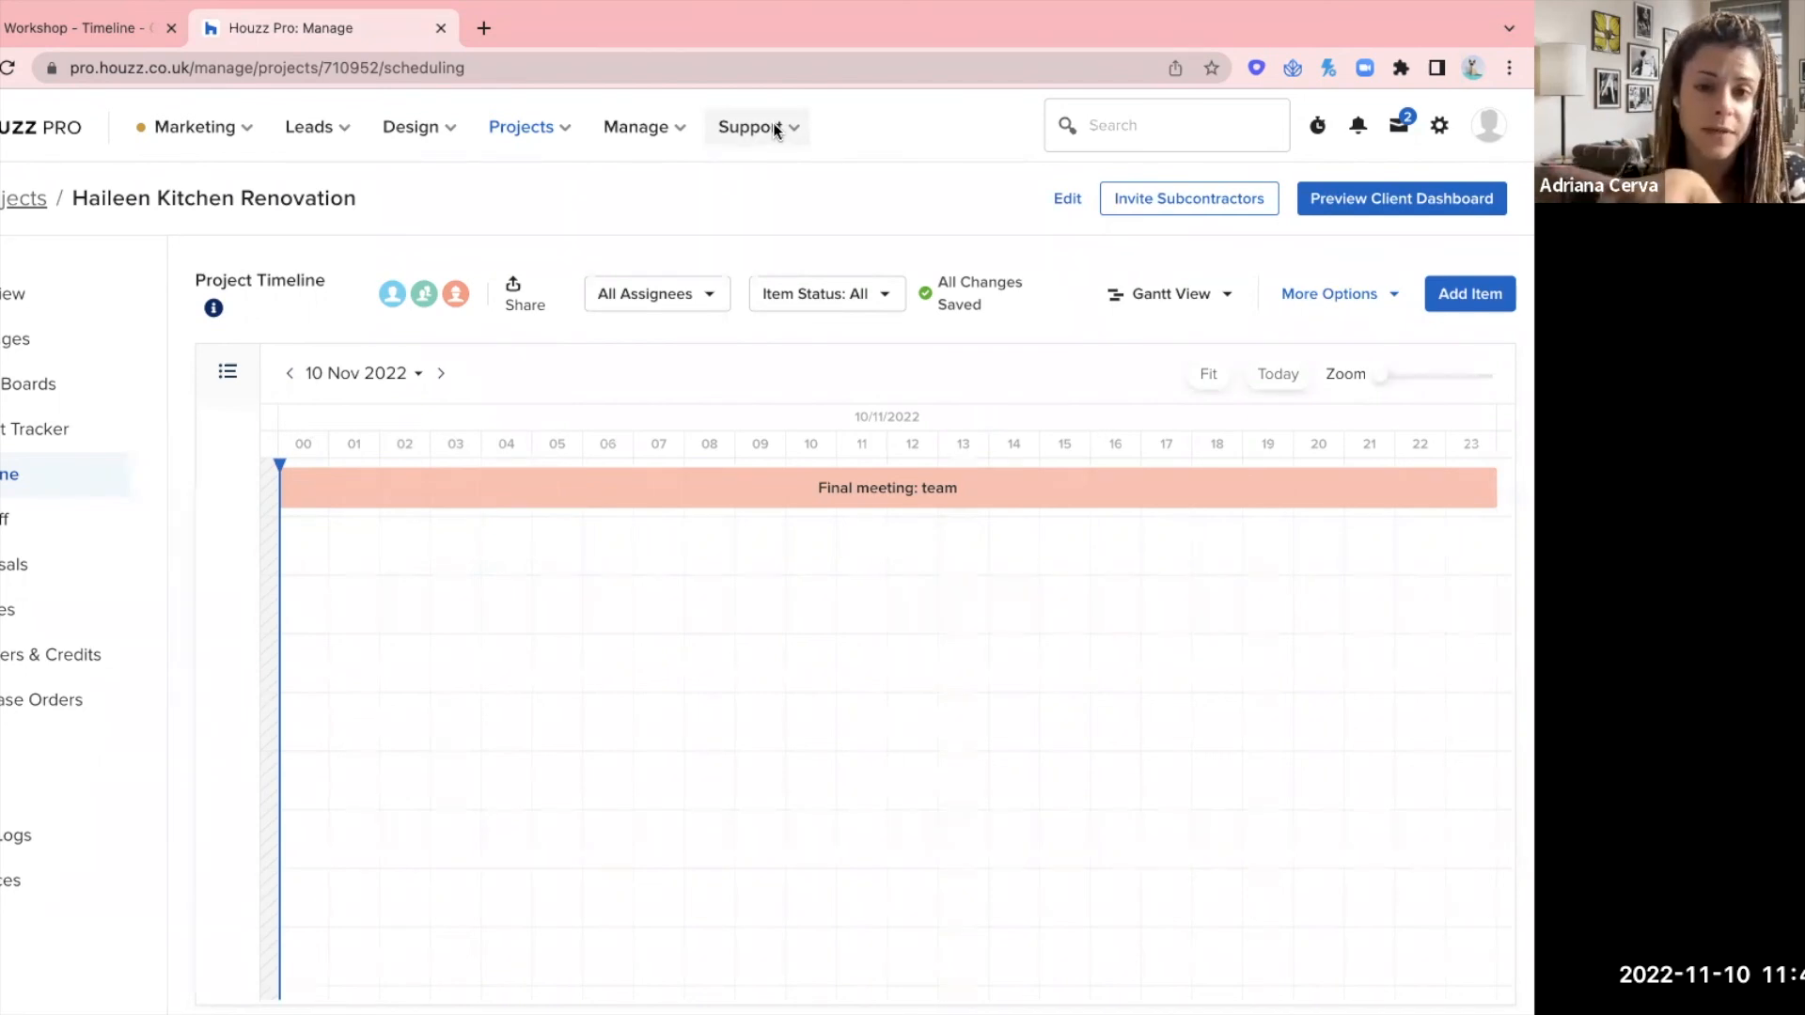
left_click(790, 139)
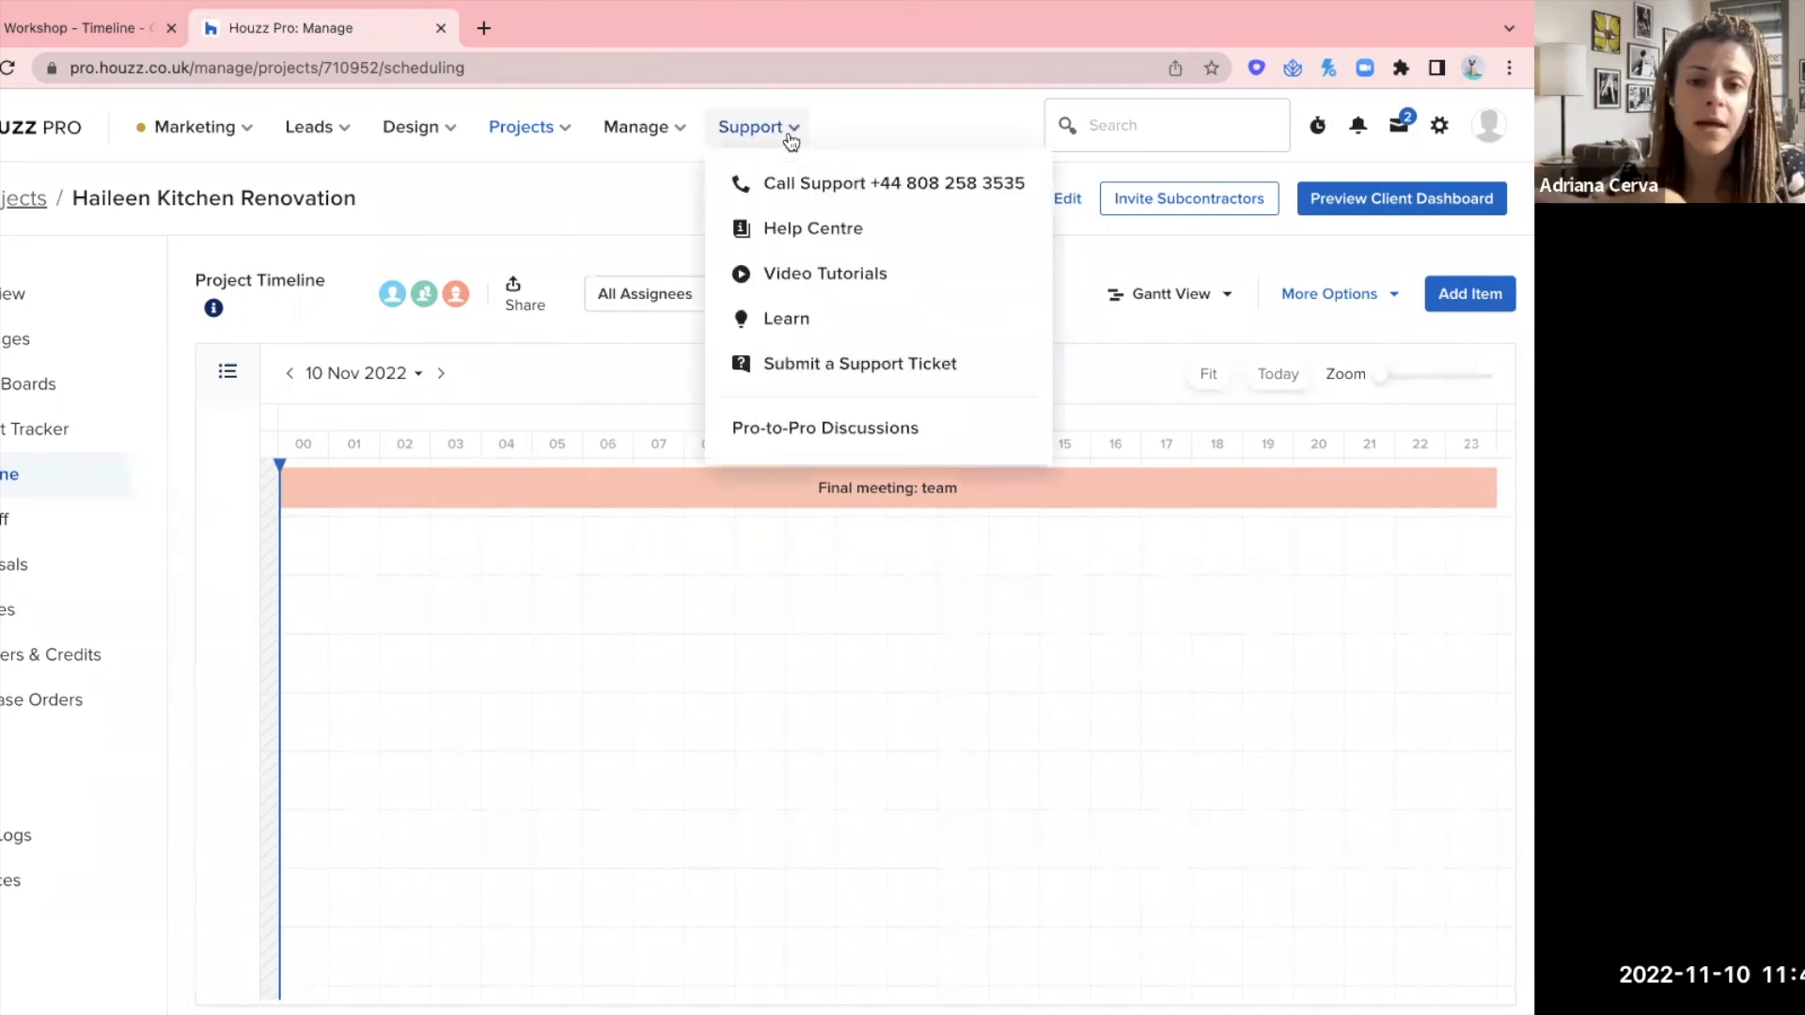